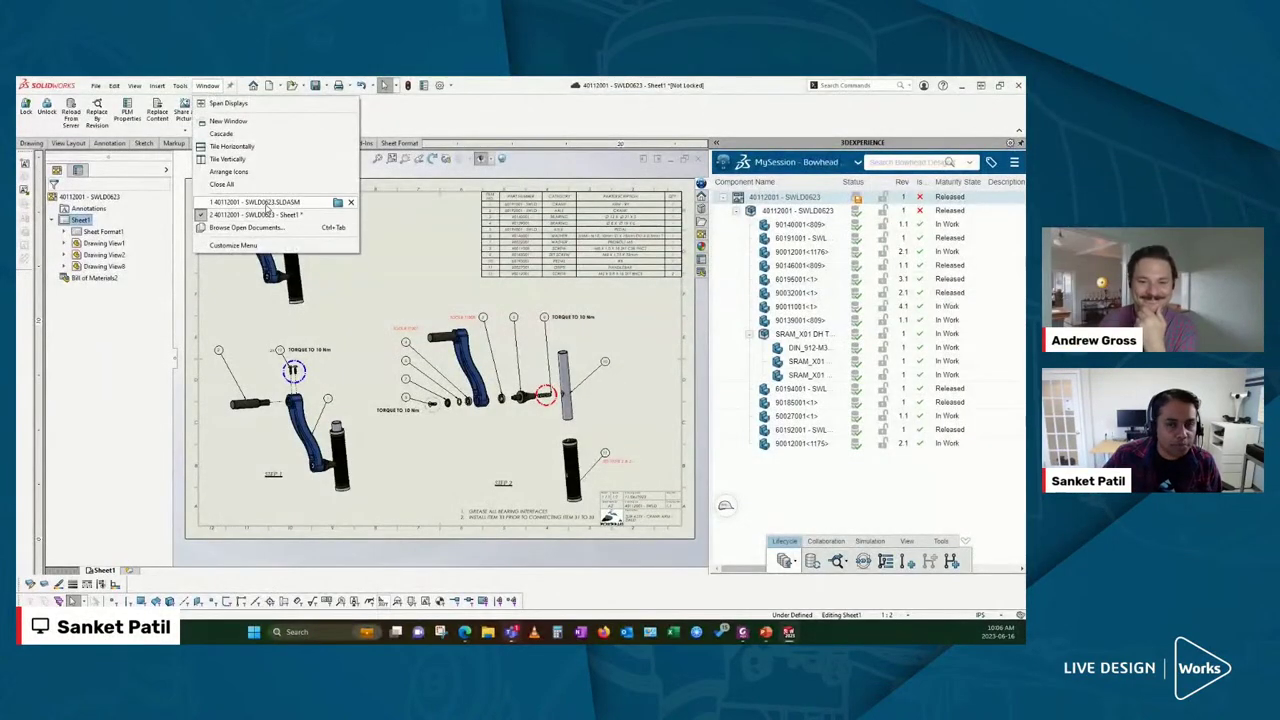
Switch to the SWLD0623 crank assembly, fit it to view, and rotate it to several angles
click(255, 201)
click(381, 146)
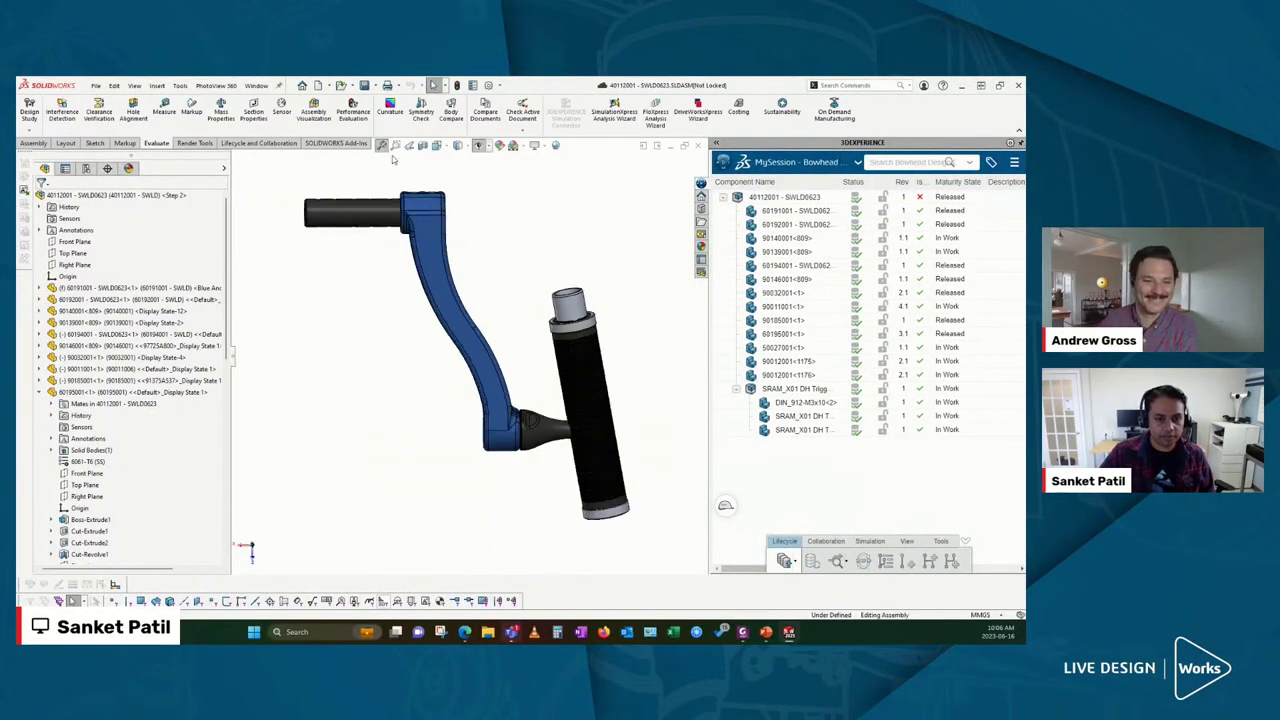
mouse_move(601, 342)
middle_down()
mouse_move(563, 240)
mouse_move(586, 223)
middle_up()
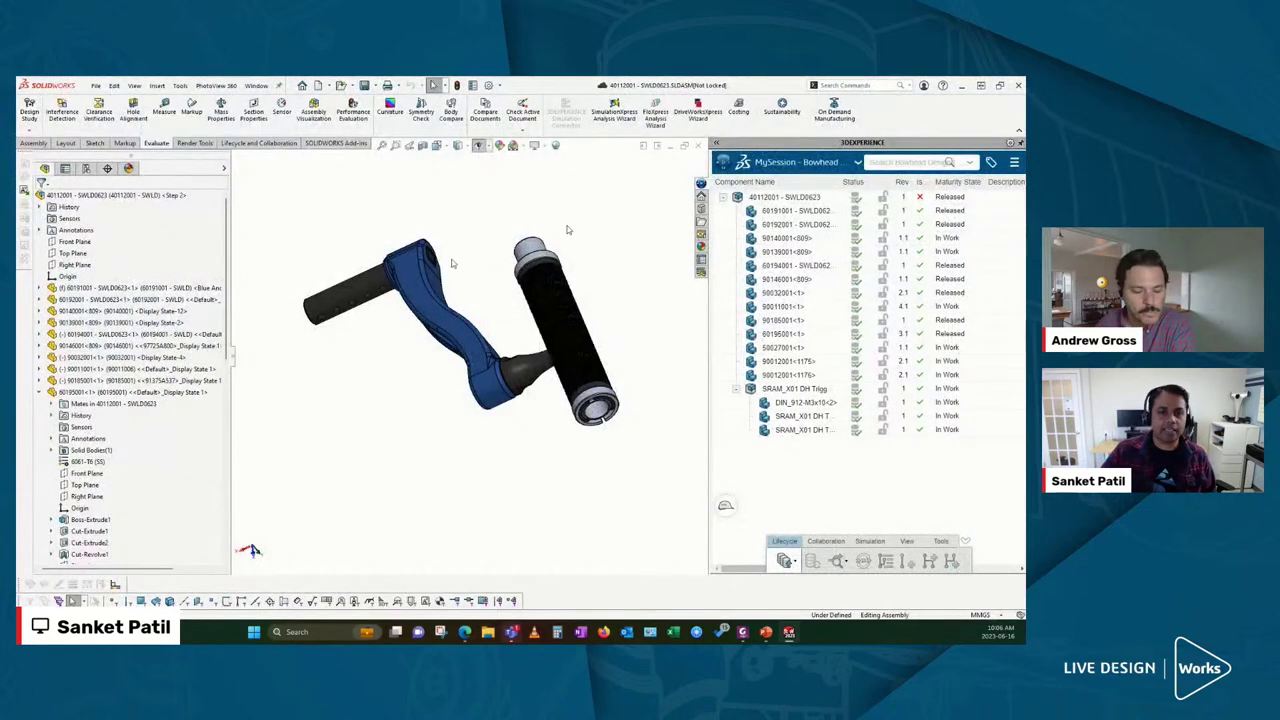
middle_drag(451, 263, 460, 297)
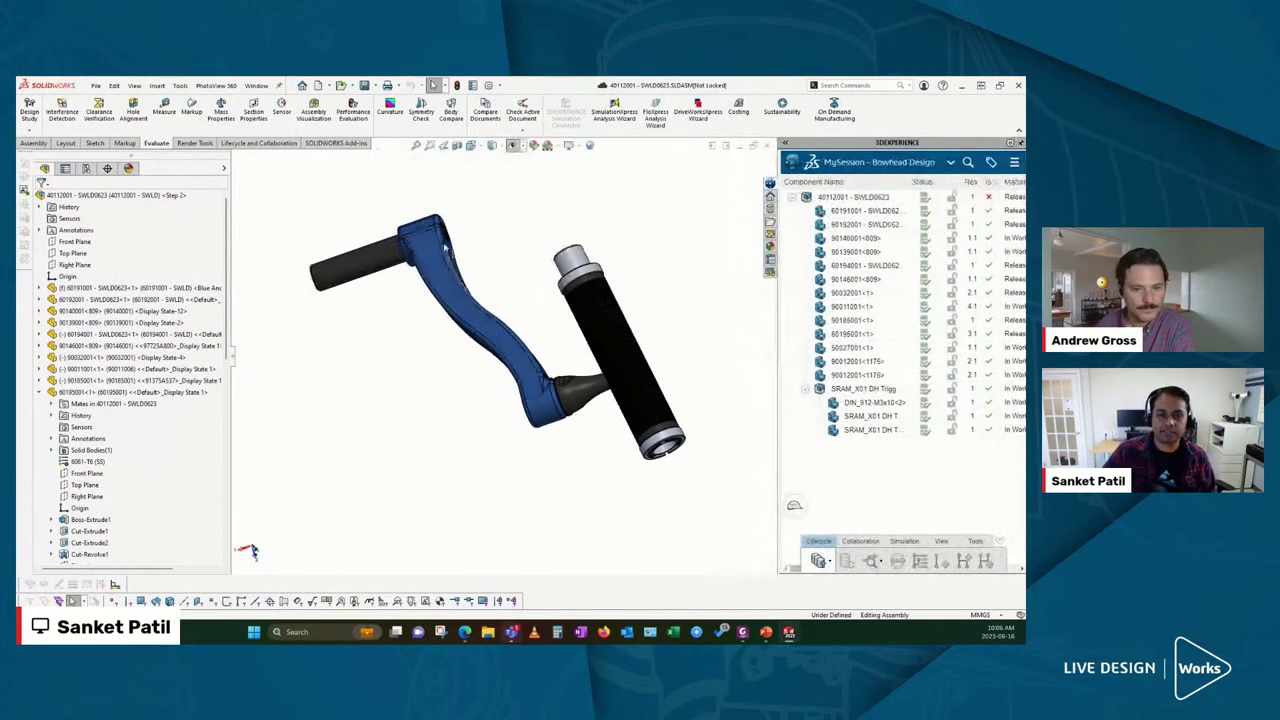
mouse_move(531, 240)
middle_down()
mouse_move(560, 320)
mouse_move(546, 355)
middle_up()
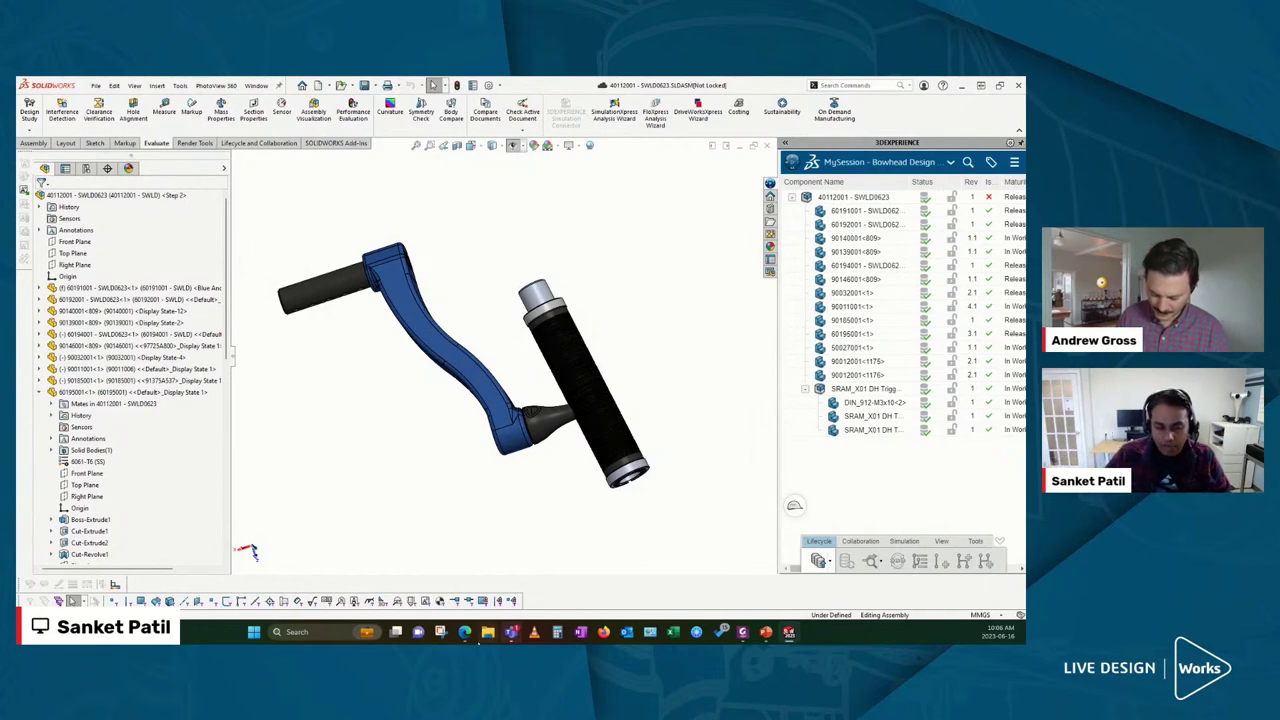
mouse_move(464, 632)
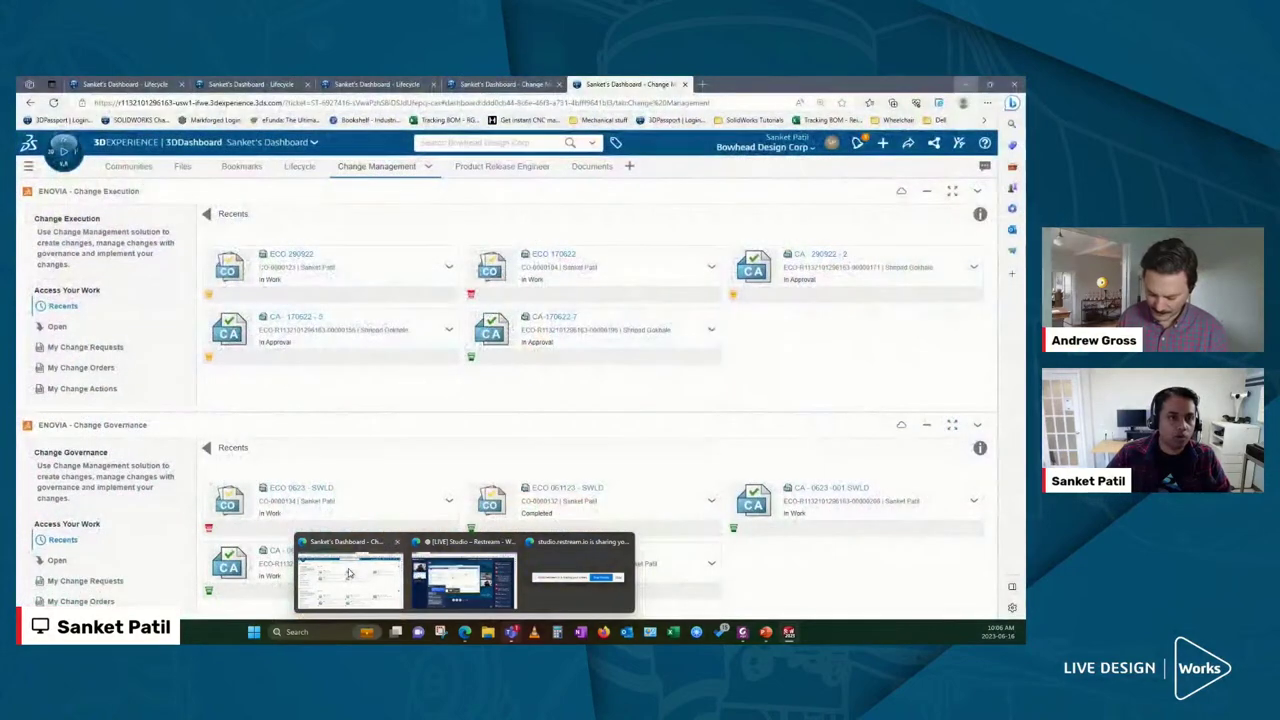
Bring up the 3DEXPERIENCE dashboard and open the Bowhead Change Management Process whiteboard
click(350, 578)
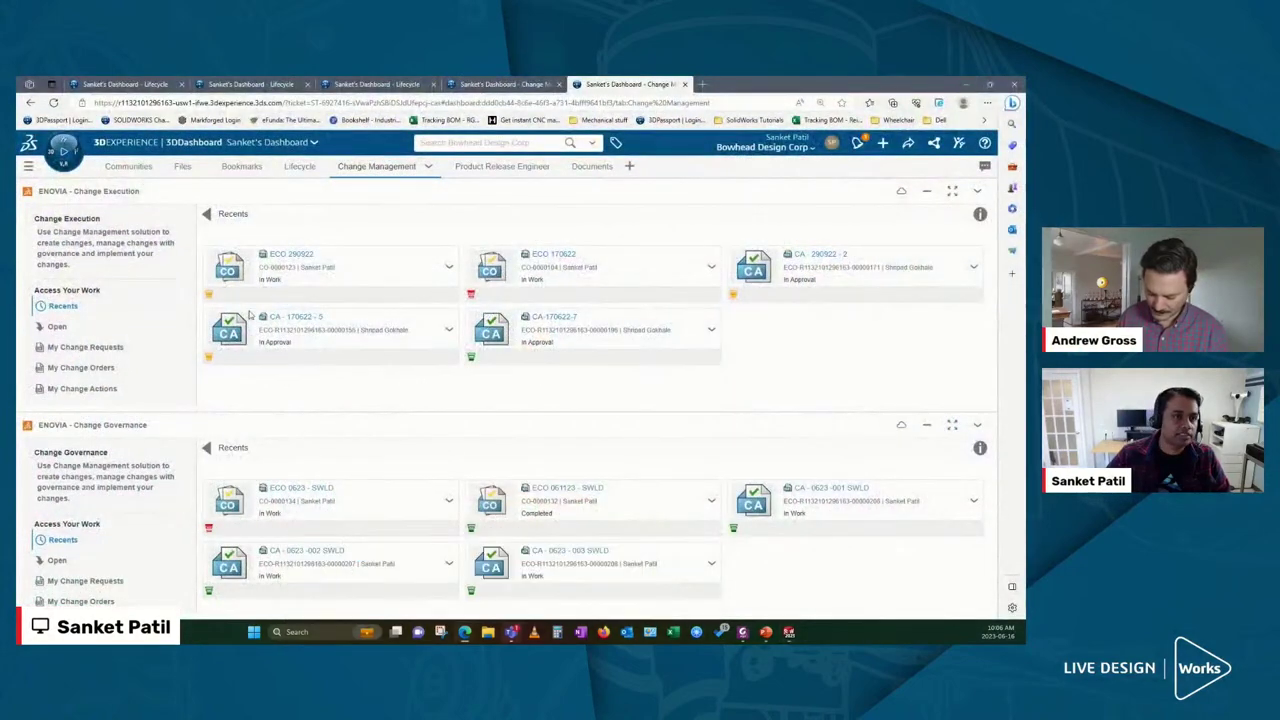
click(113, 83)
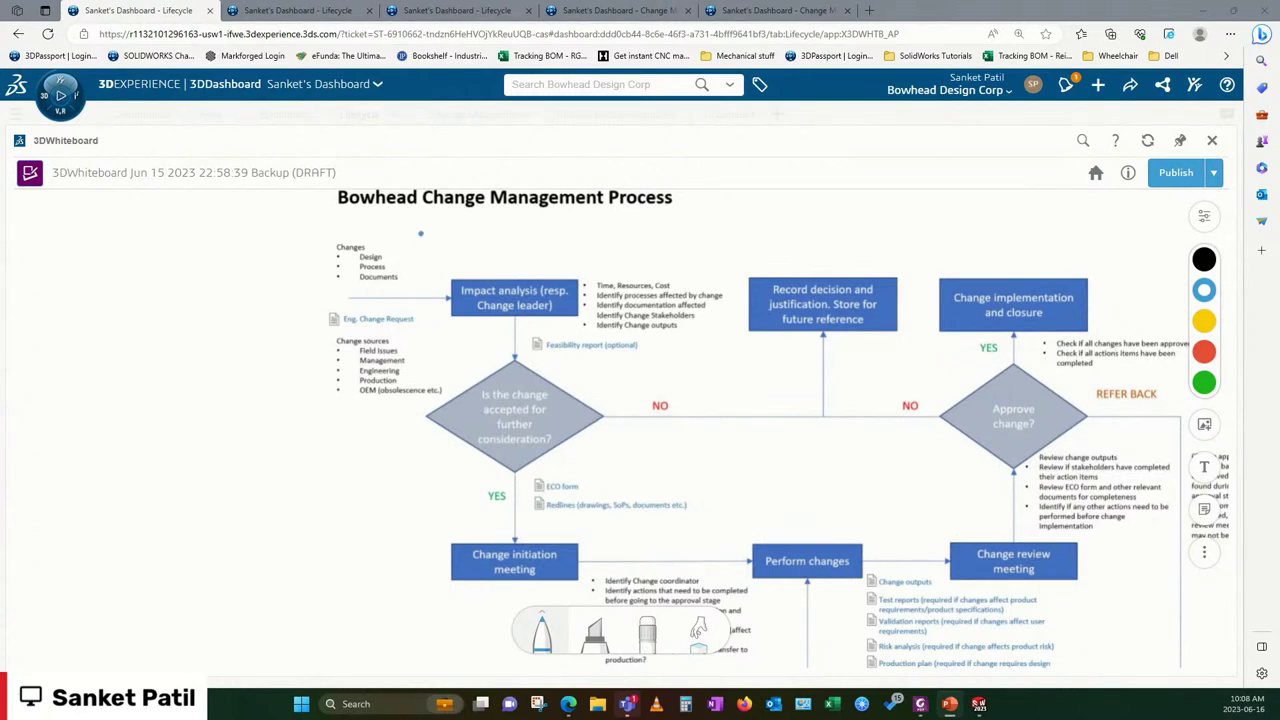
Draw blue loops around the Changes/Change sources notes, Impact analysis and the acceptance diamond
drag(391, 227, 443, 361)
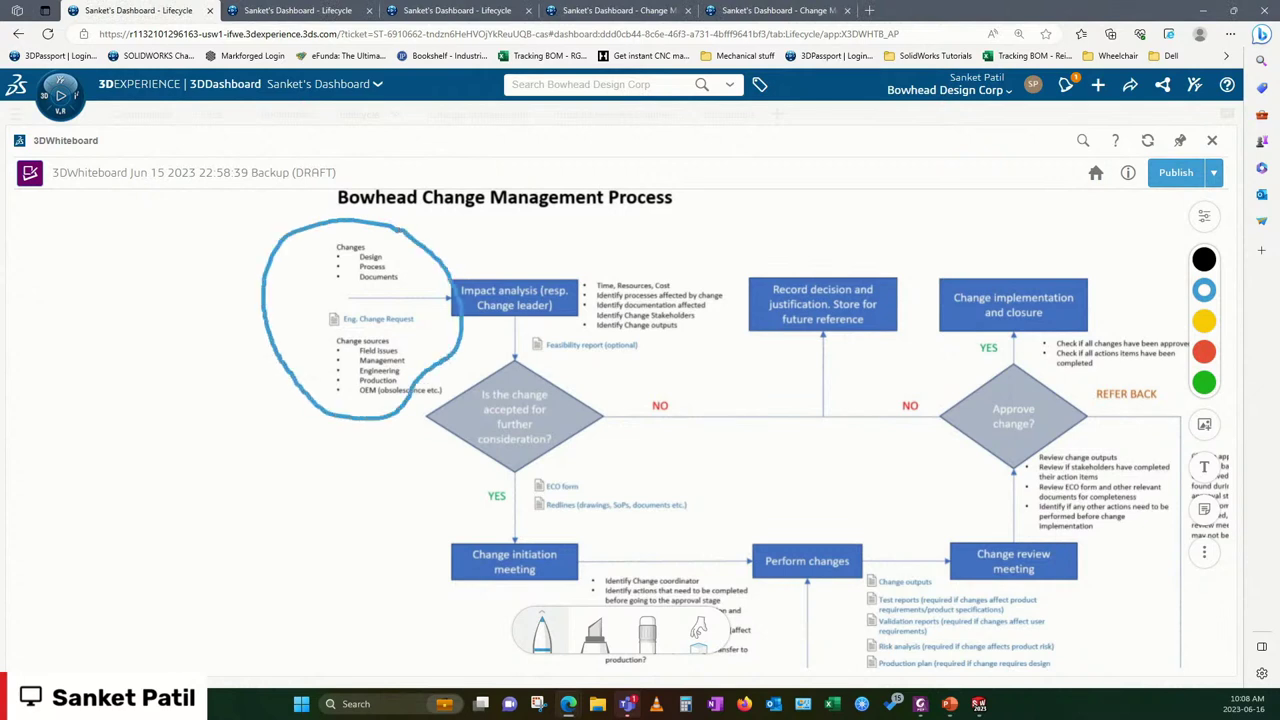
drag(443, 361, 397, 228)
mouse_move(544, 262)
mouse_down()
mouse_move(489, 255)
mouse_move(455, 276)
mouse_move(458, 418)
mouse_move(606, 478)
mouse_move(610, 318)
mouse_move(580, 262)
mouse_move(530, 258)
mouse_up()
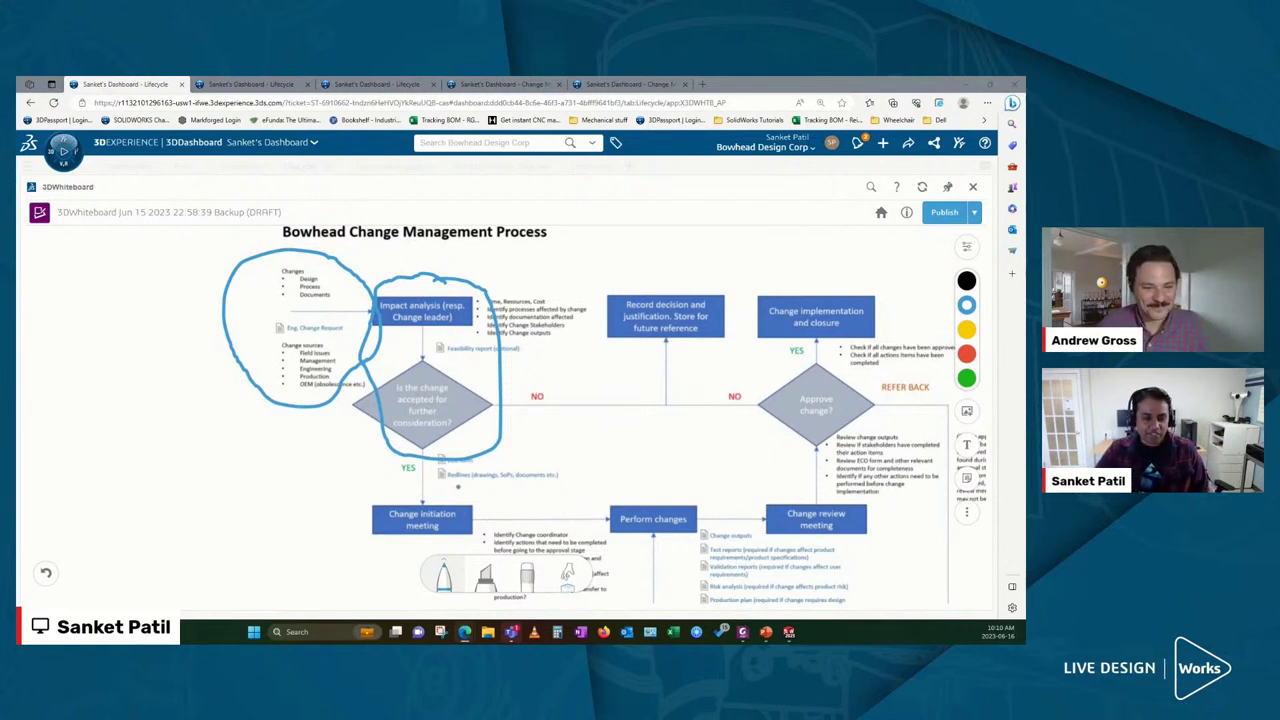
Loop the initiation-to-approval steps in blue, add tick marks, and circle Record decision and implementation
drag(433, 477, 901, 542)
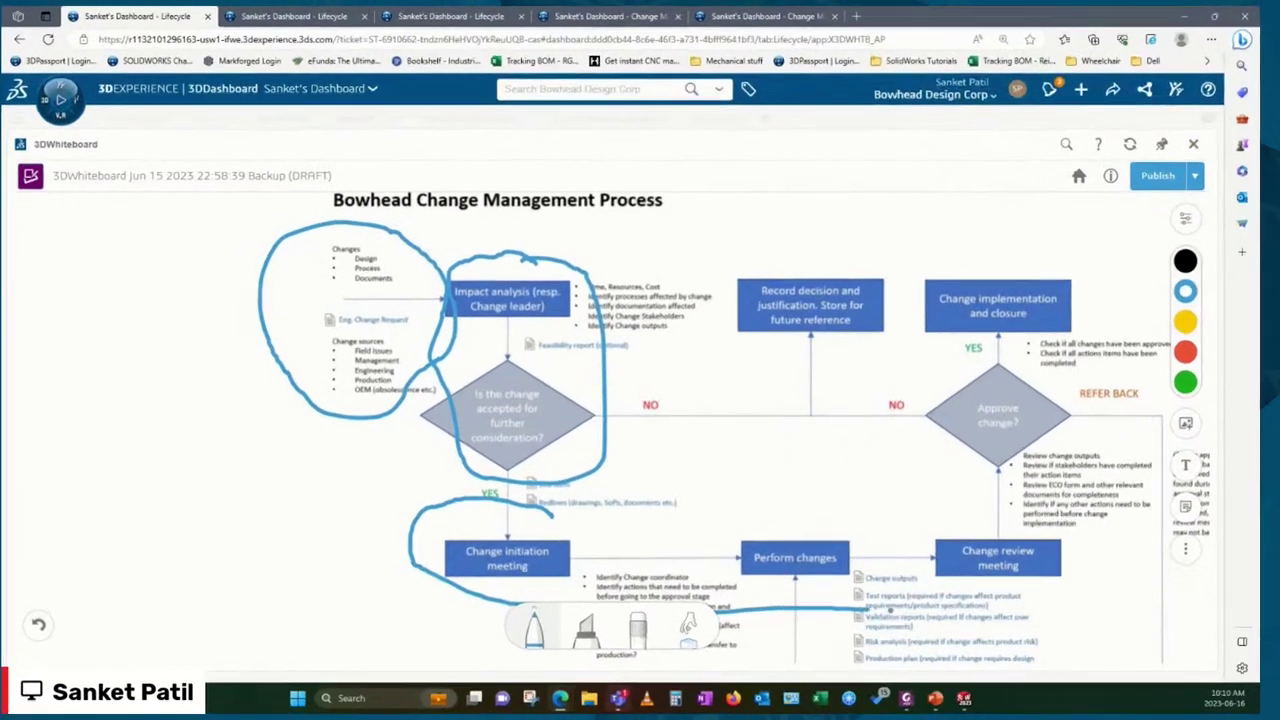
mouse_move(1120, 592)
mouse_down()
mouse_move(850, 394)
mouse_move(553, 521)
mouse_up()
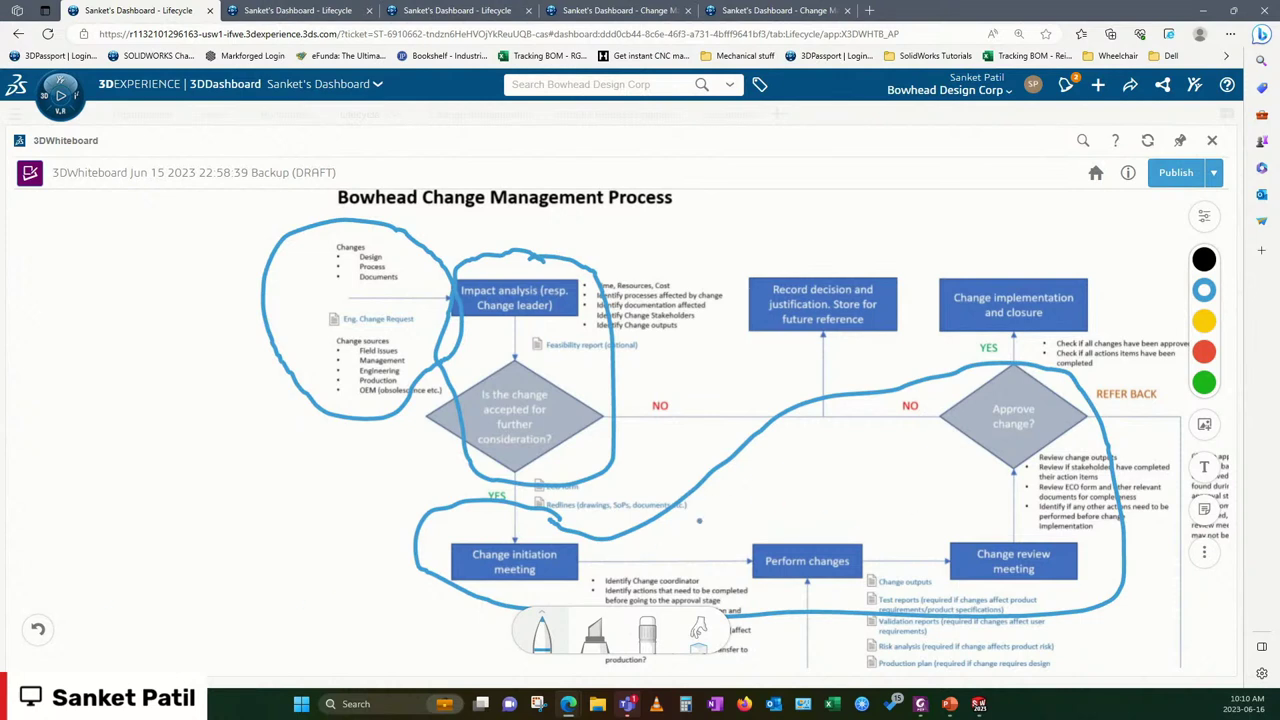
drag(674, 476, 690, 500)
drag(824, 526, 832, 476)
drag(954, 466, 937, 505)
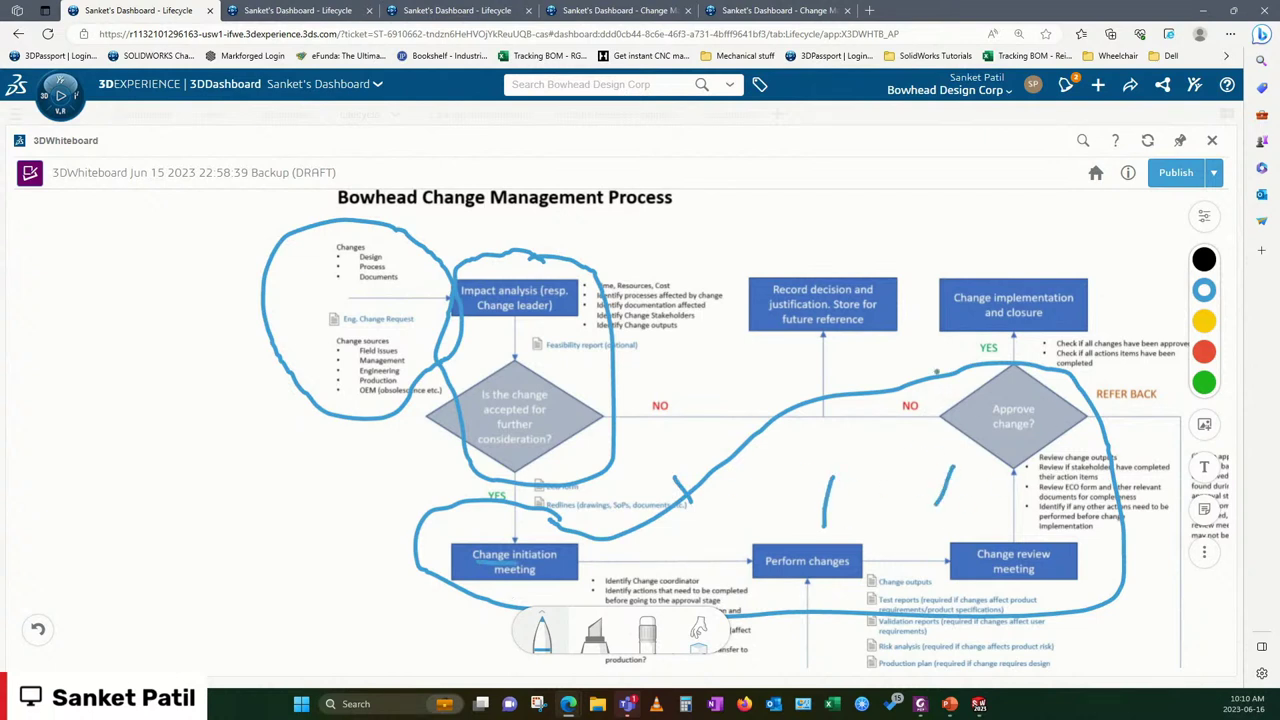
mouse_move(995, 252)
mouse_down()
mouse_move(1156, 367)
mouse_move(1104, 258)
mouse_move(960, 241)
mouse_up()
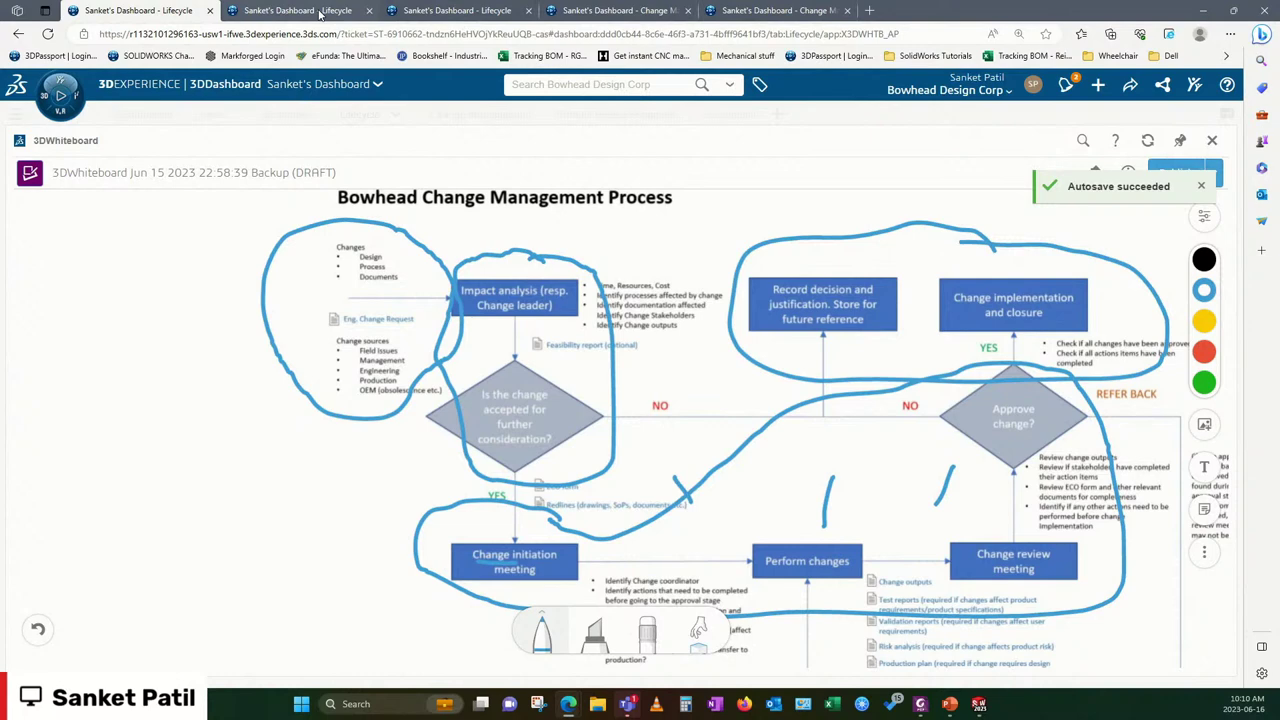
mouse_move(978, 704)
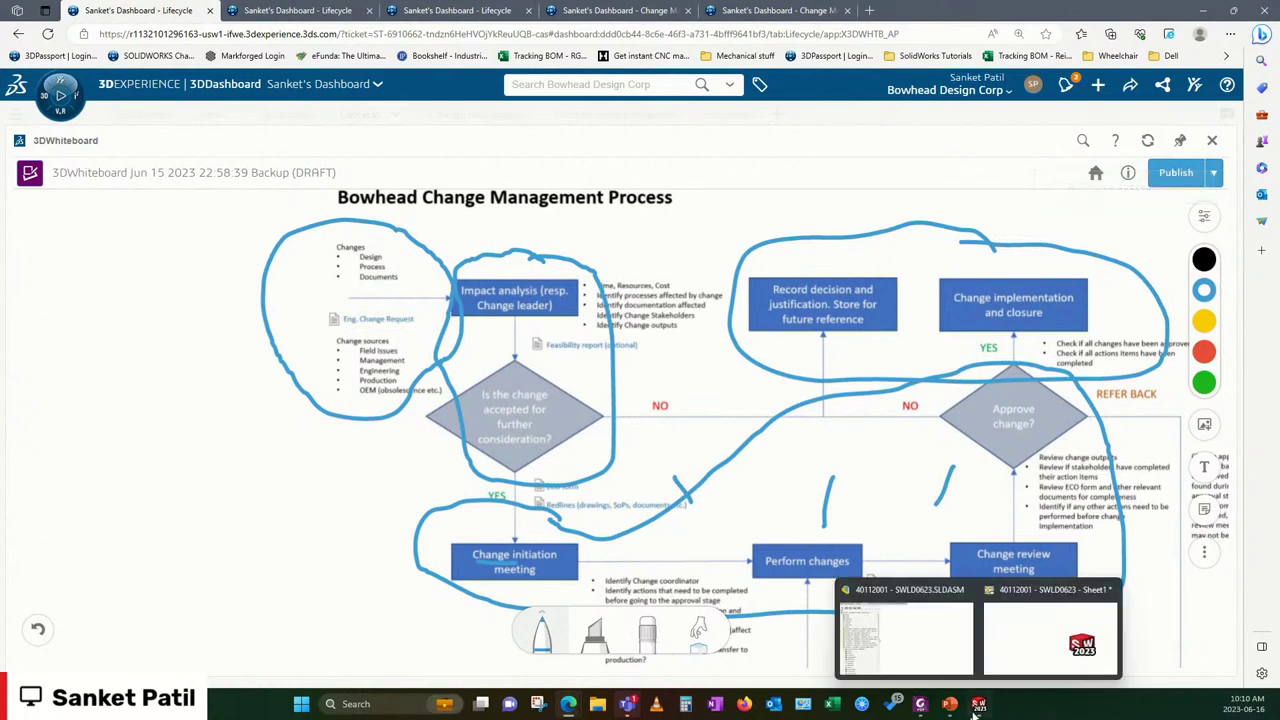
Return to the SOLIDWORKS crank assembly and rotate and zoom it for review
click(958, 631)
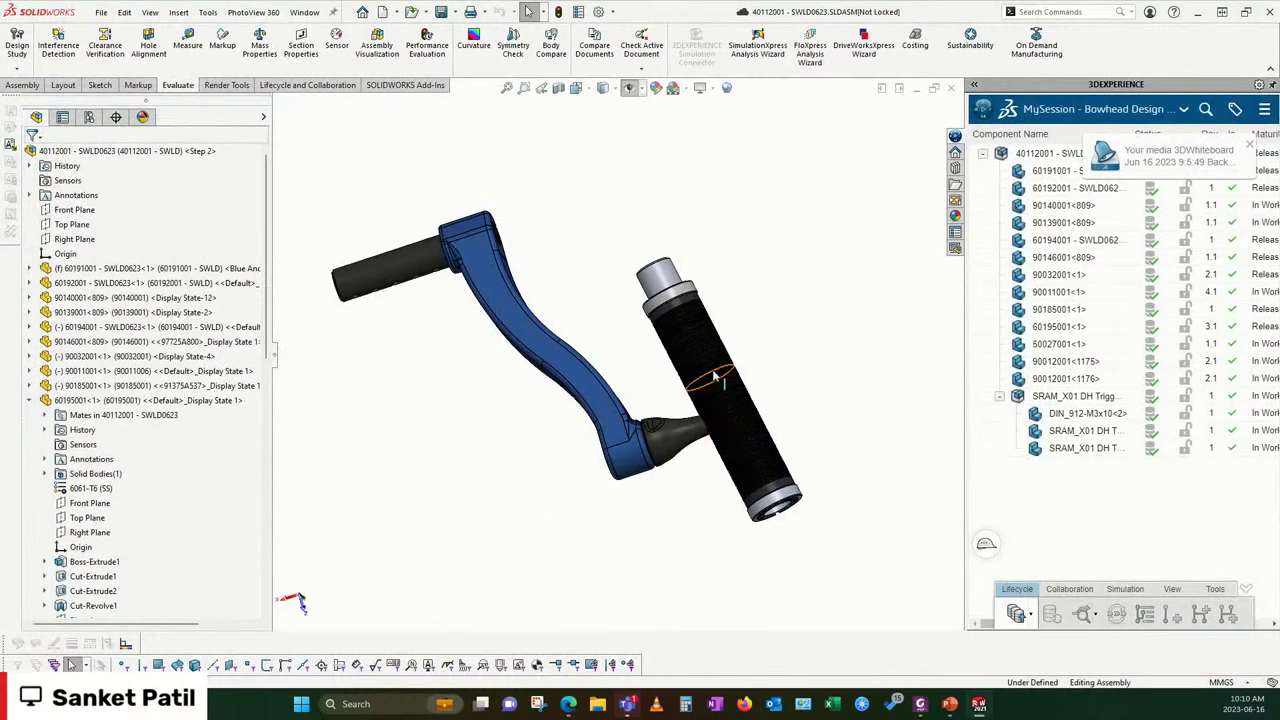
middle_drag(755, 337, 760, 350)
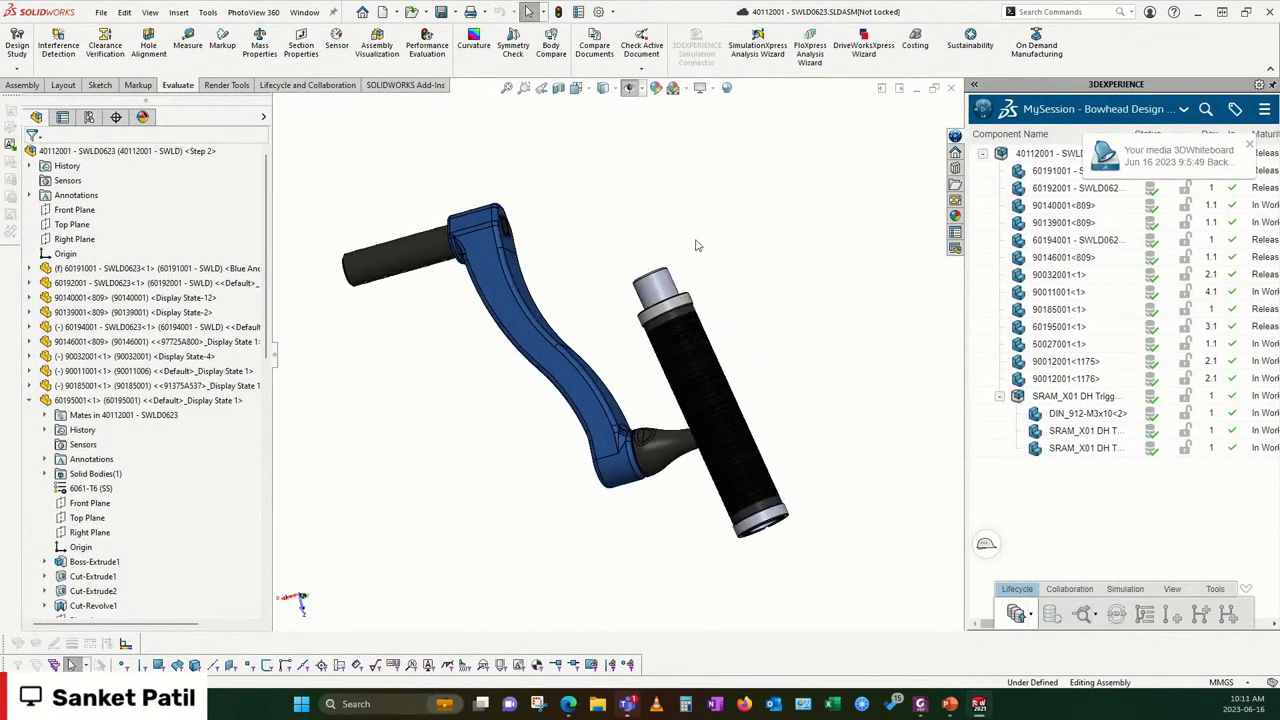
scroll(614, 270, down, 3)
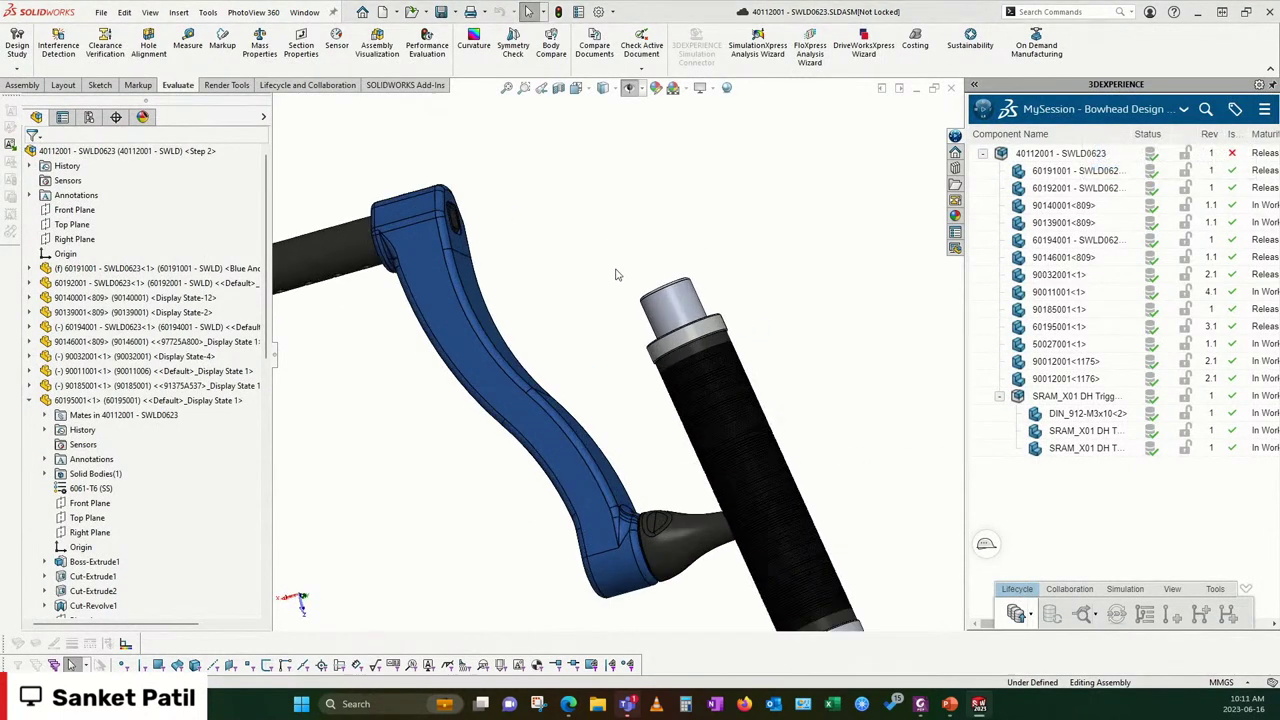
scroll(617, 276, up, 2)
scroll(614, 297, up, 1)
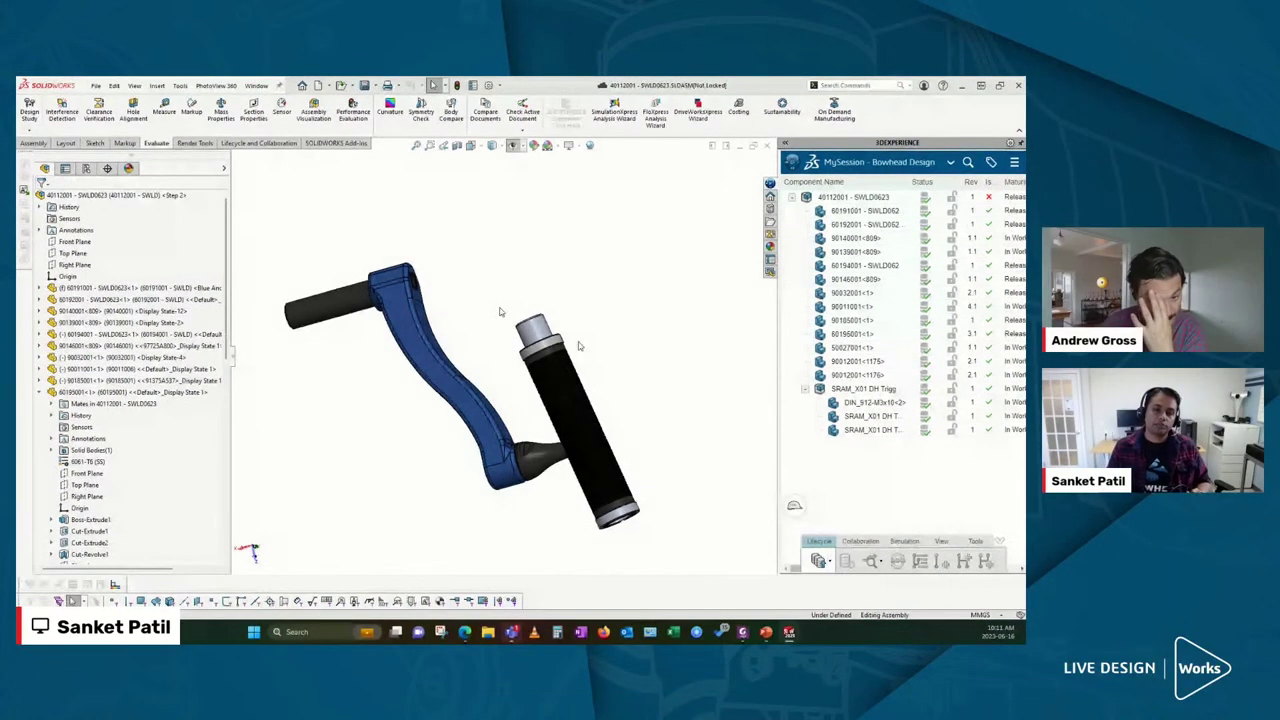
Select then deselect the blue crank arm, and switch to its 3D Markup in the browser
click(428, 366)
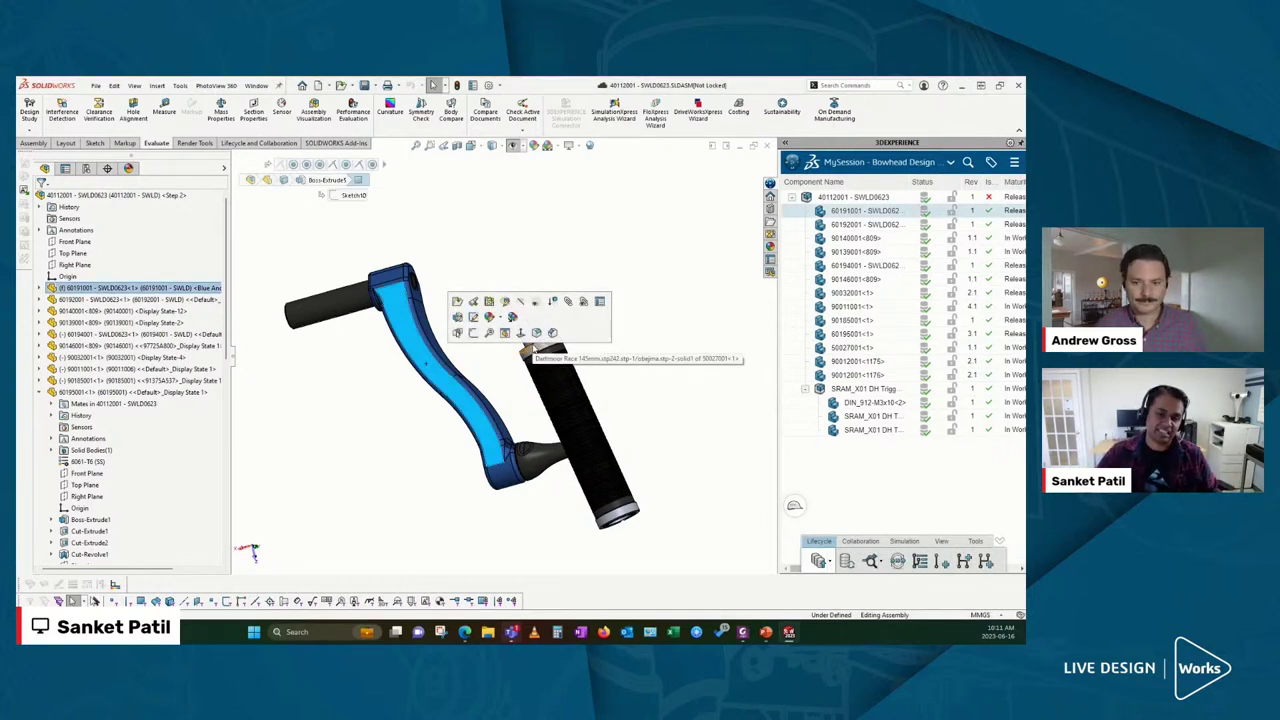
key(Escape)
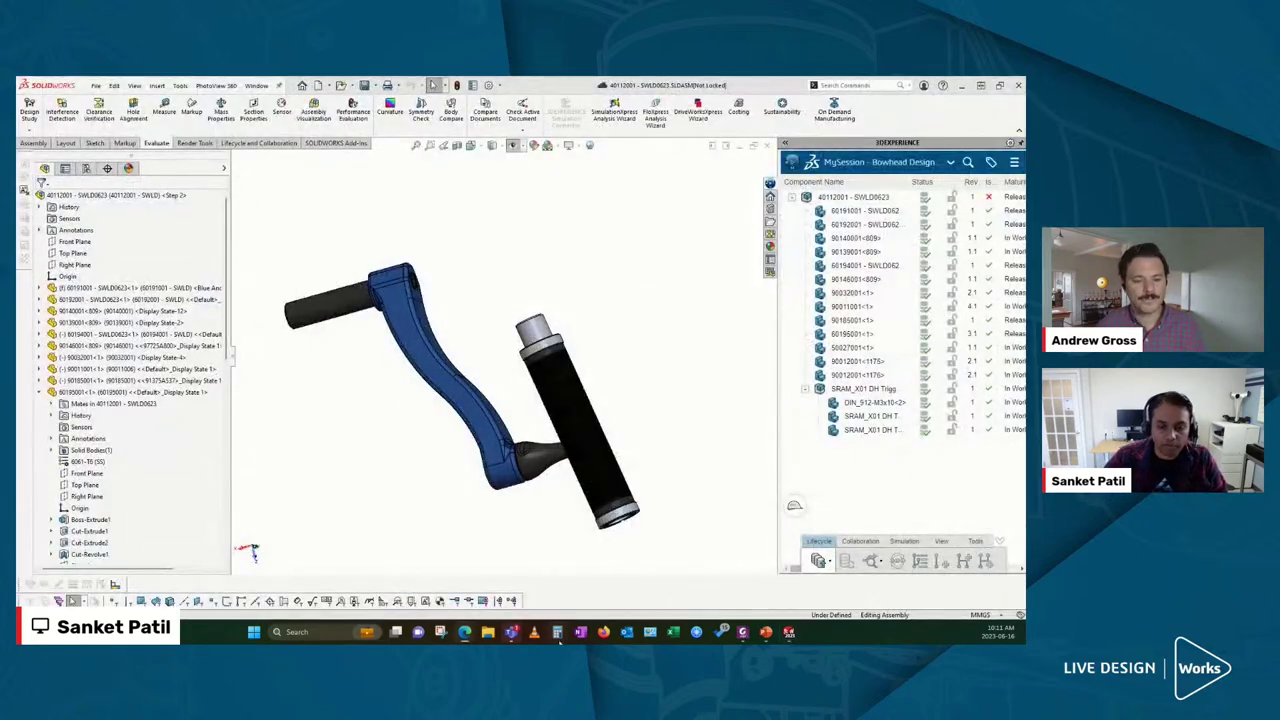
mouse_move(464, 632)
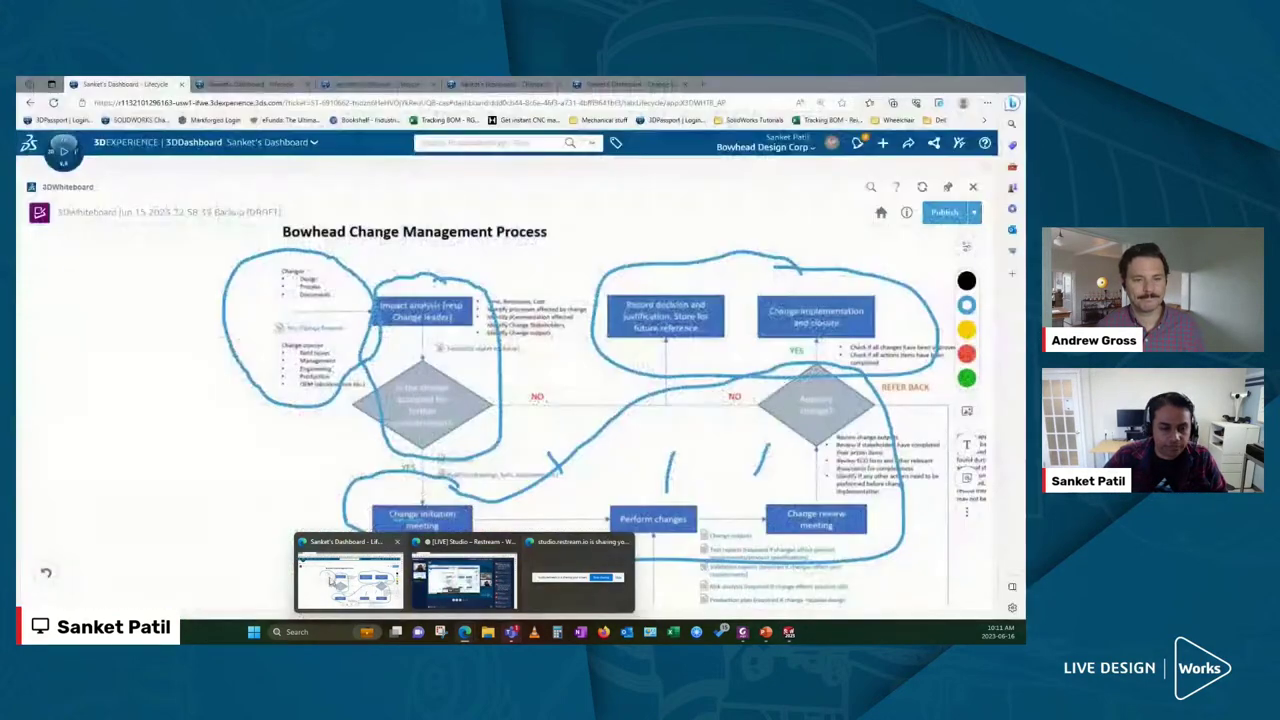
click(350, 580)
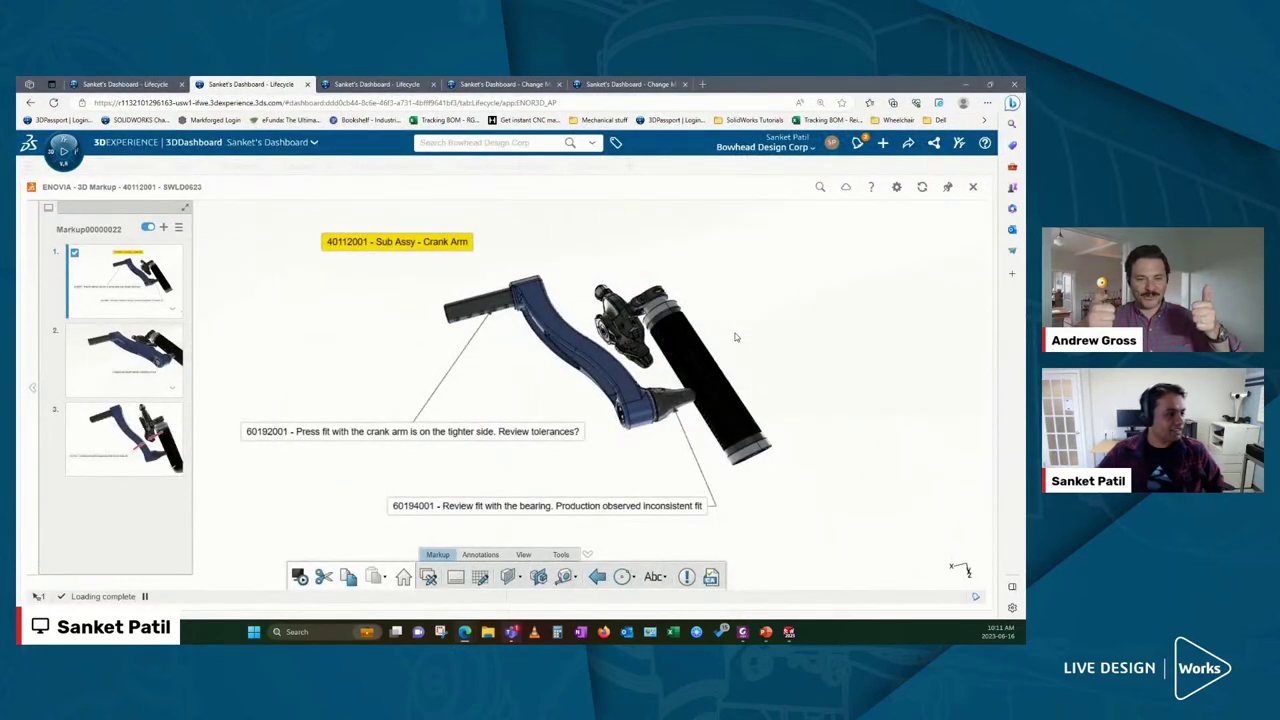
Orbit and zoom the marked-up crank arm, then select the end piece named in the press-fit note
drag(735, 337, 708, 440)
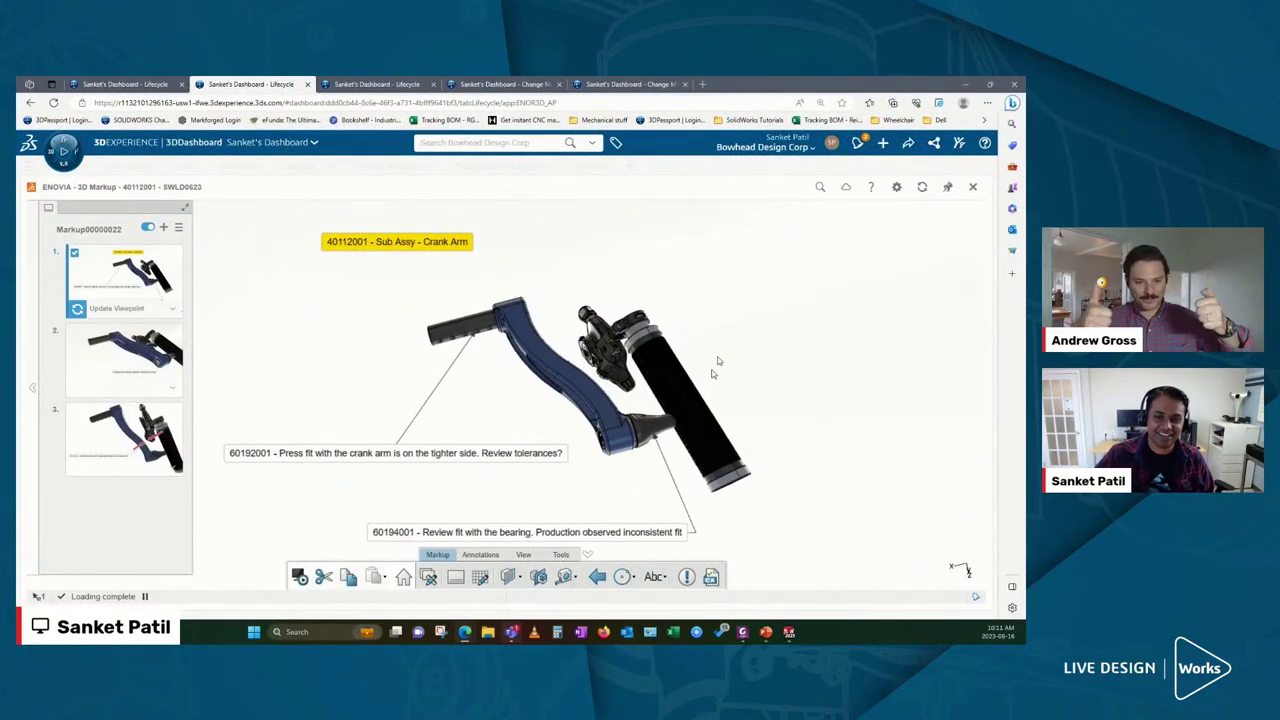
scroll(740, 360, up, 2)
scroll(749, 347, up, 2)
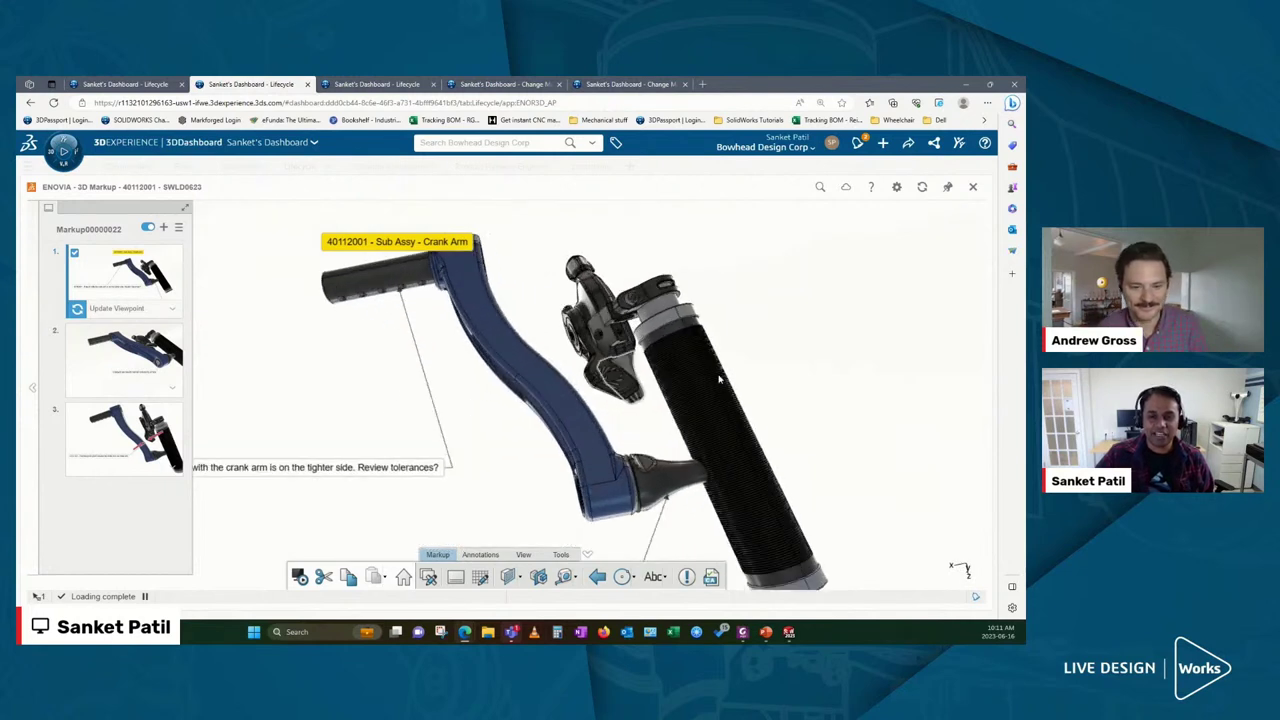
scroll(748, 345, down, 2)
drag(748, 345, 641, 381)
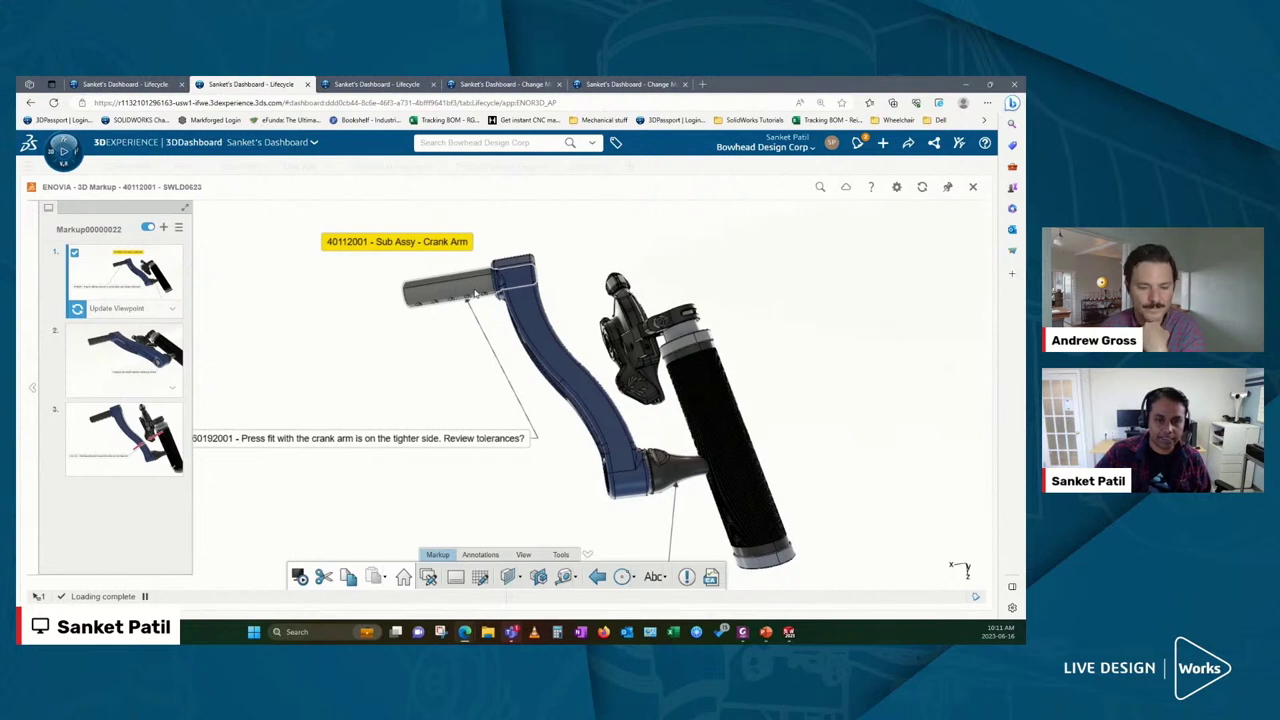
middle_drag(476, 293, 697, 478)
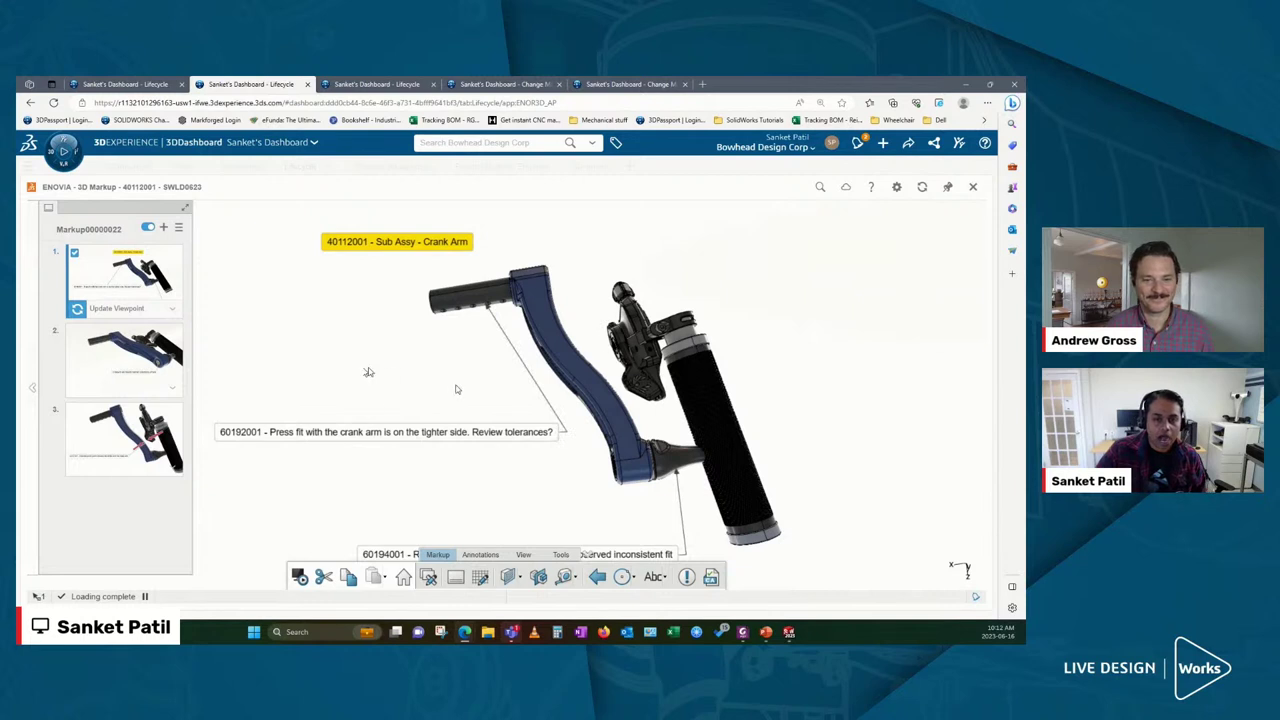
click(466, 312)
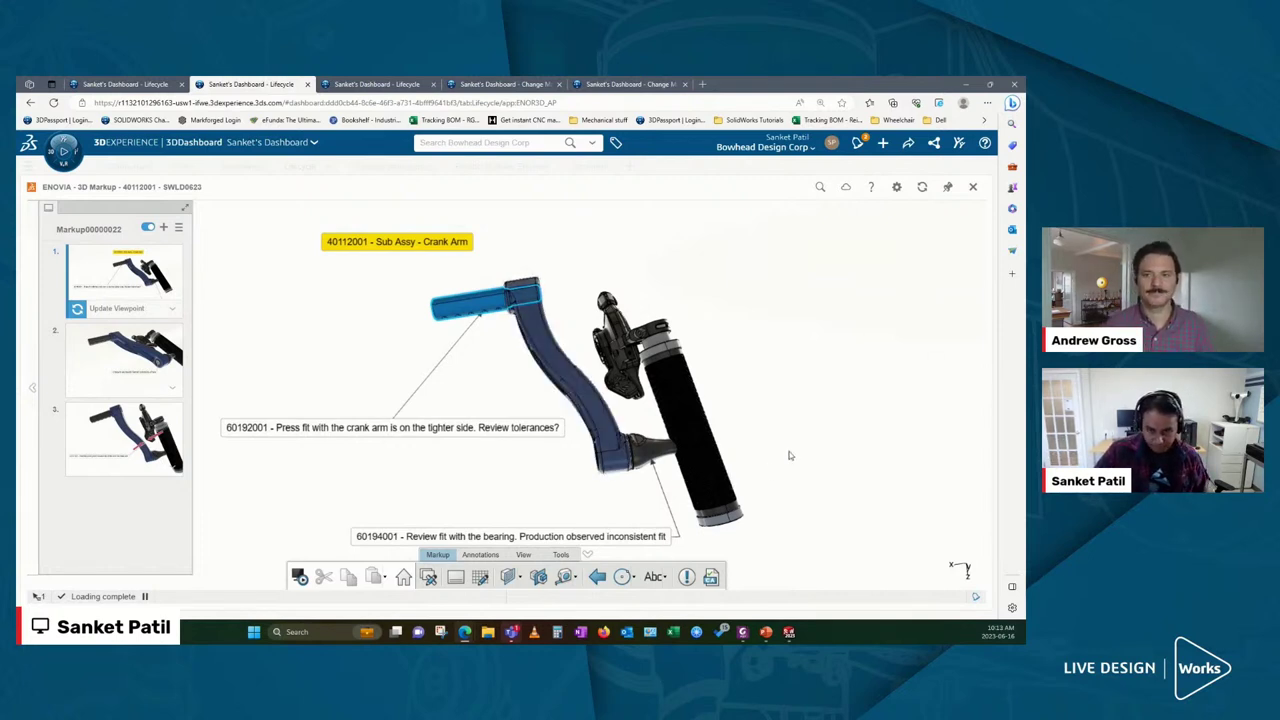
Rotate the crank arm assembly, select the clamp near the bearing, and open the roles and apps panel
middle_drag(789, 456, 848, 369)
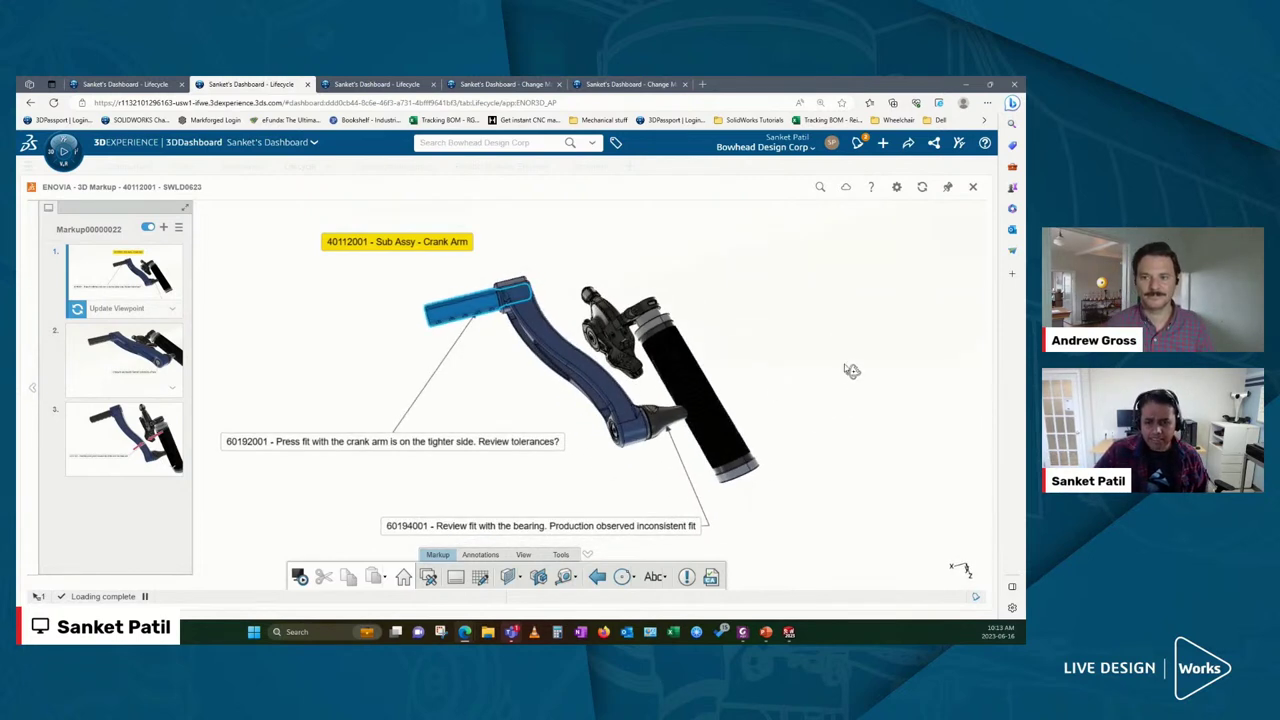
click(656, 425)
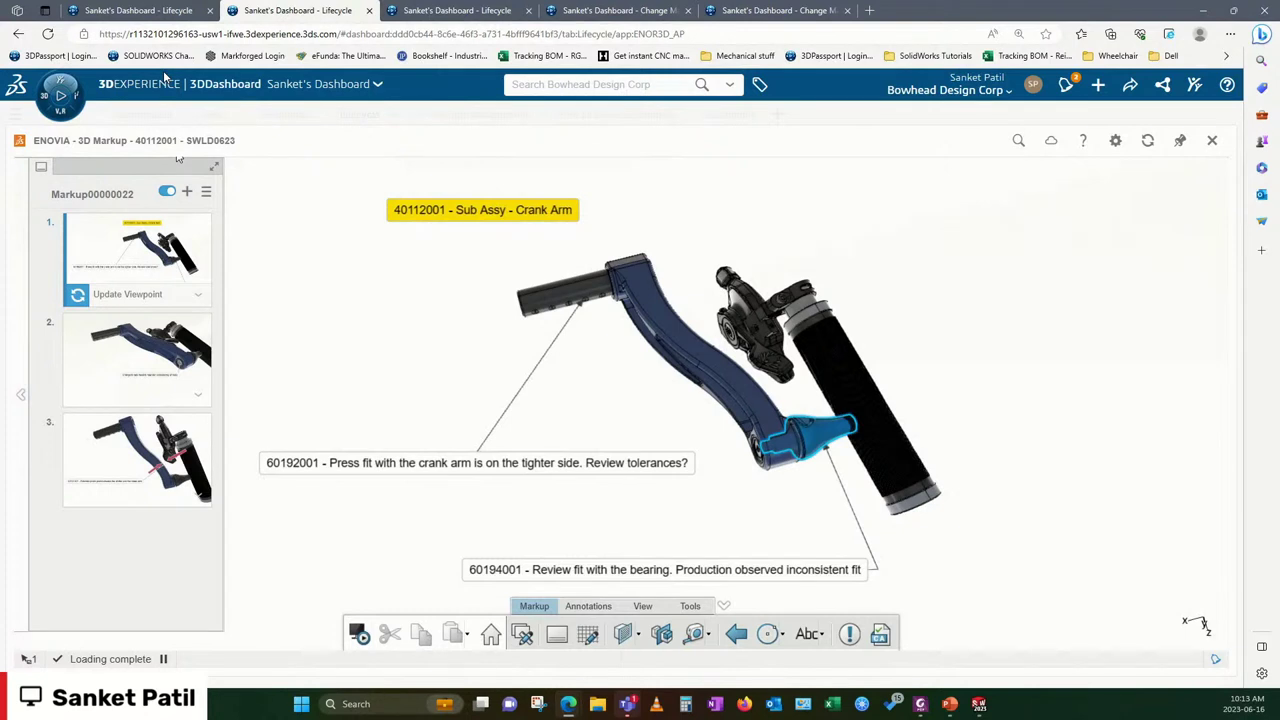
click(62, 97)
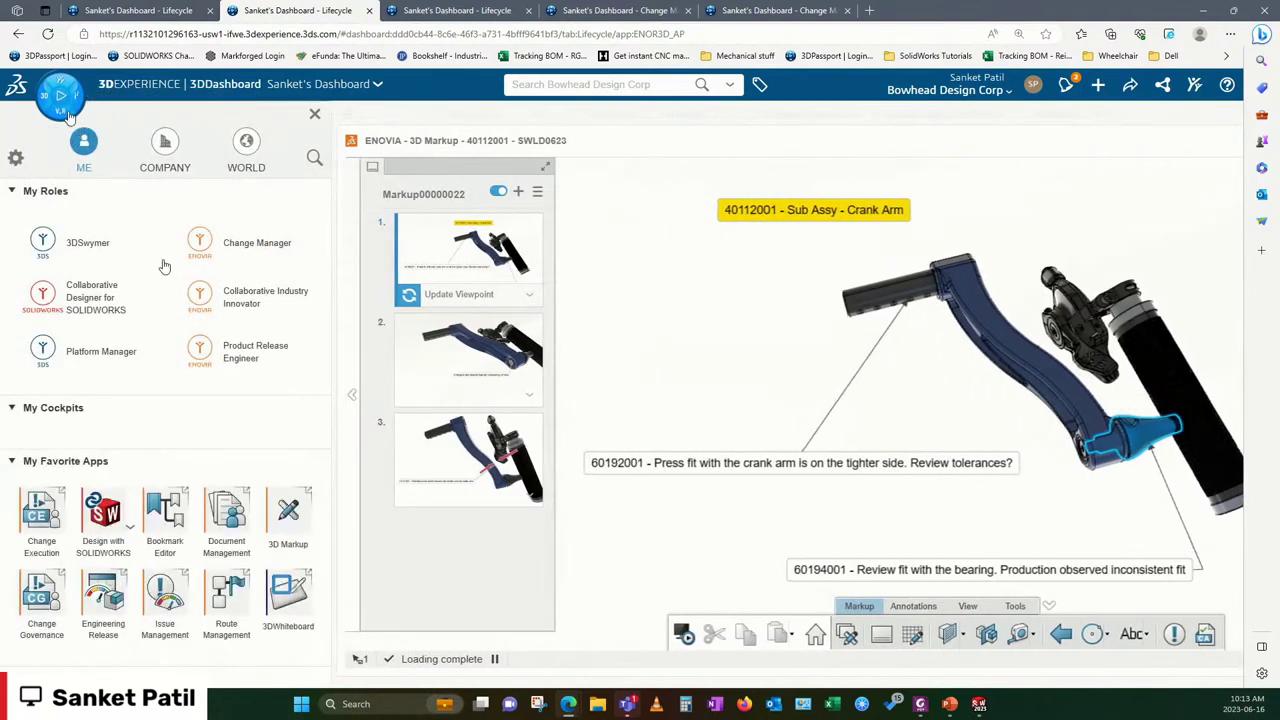
scroll(278, 478, down, 1)
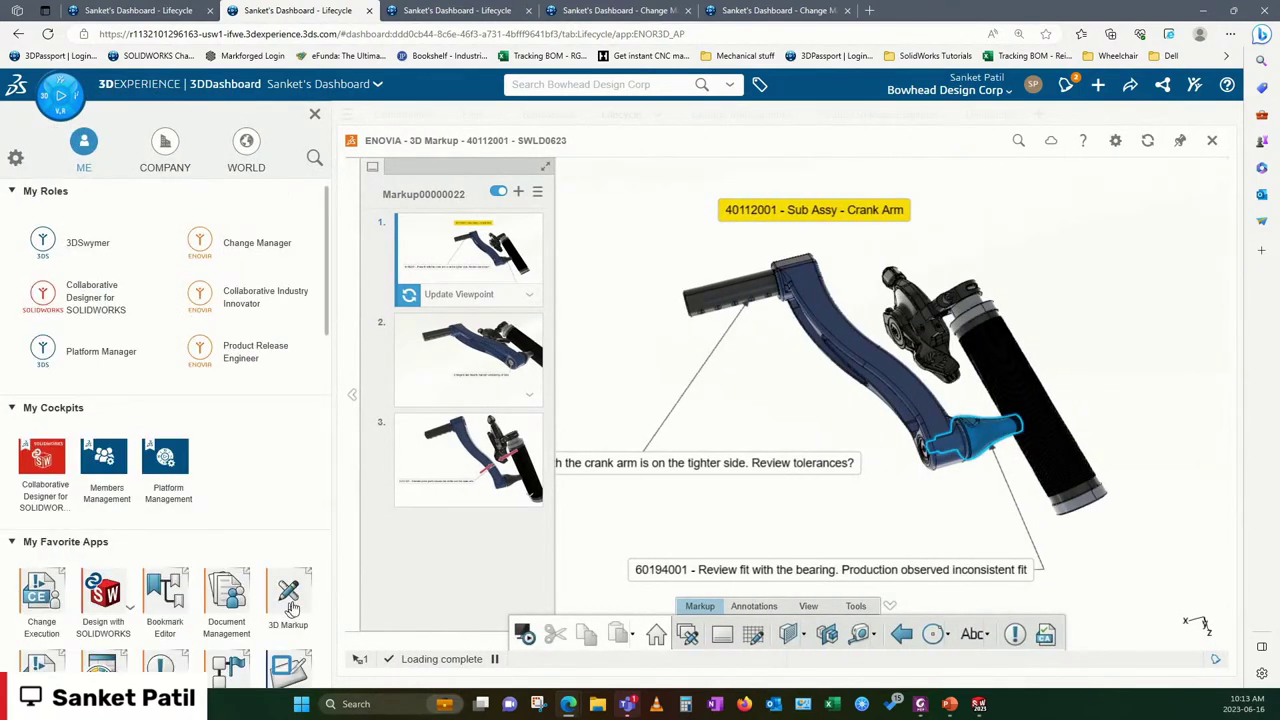
Close the dashboard side panel to widen the 3D Markup viewer and orbit the model slightly
click(312, 116)
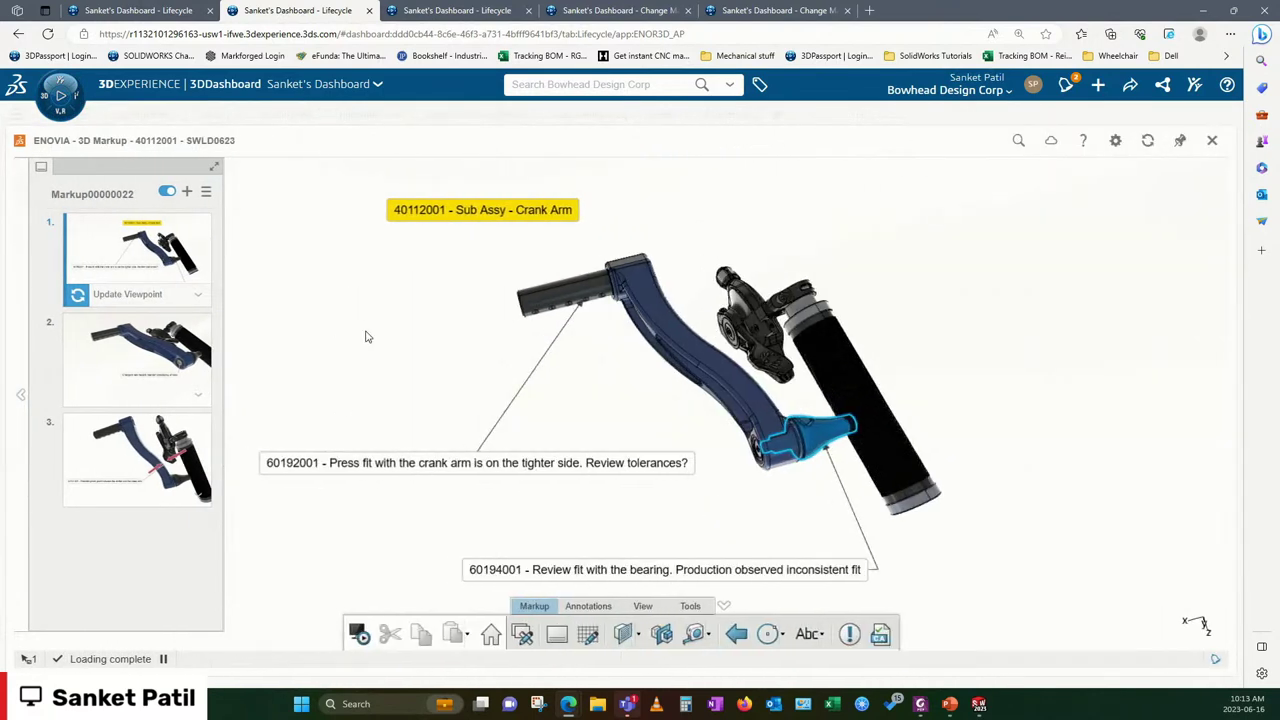
mouse_move(1050, 318)
middle_down()
mouse_move(971, 360)
mouse_move(1128, 286)
mouse_move(937, 306)
mouse_move(1066, 406)
mouse_move(919, 390)
mouse_move(1040, 380)
middle_up()
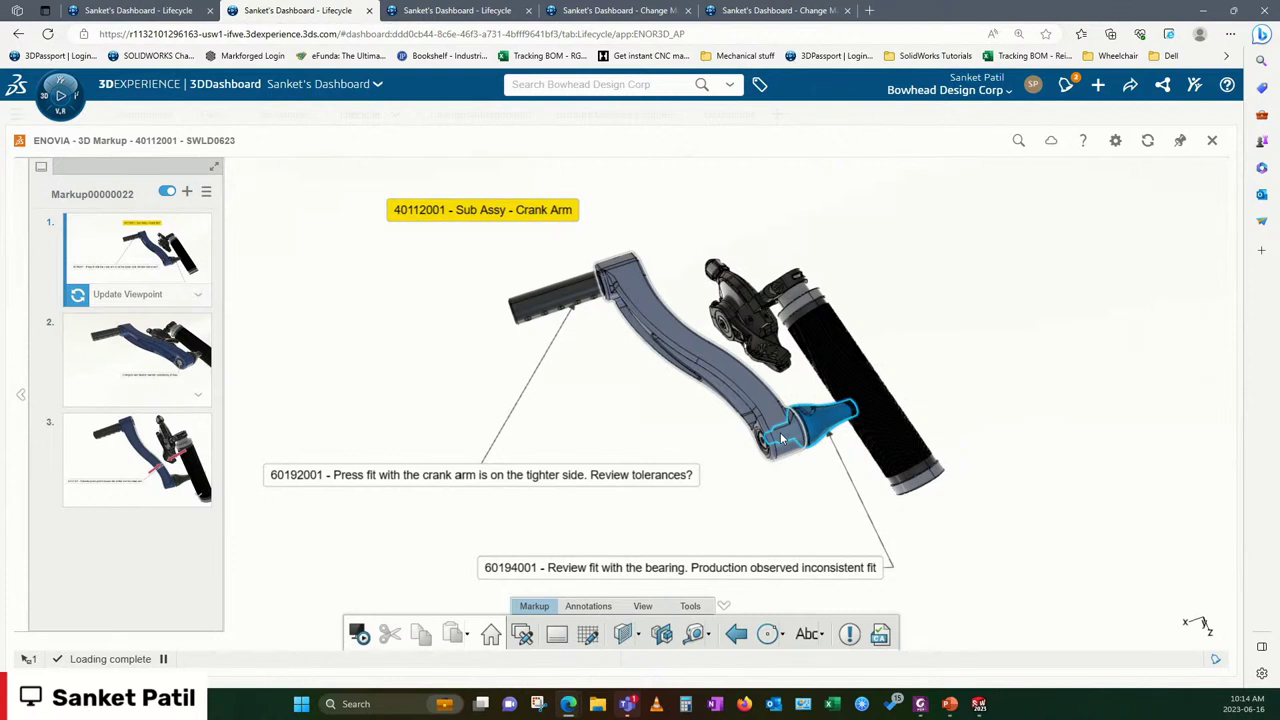
mouse_move(137, 355)
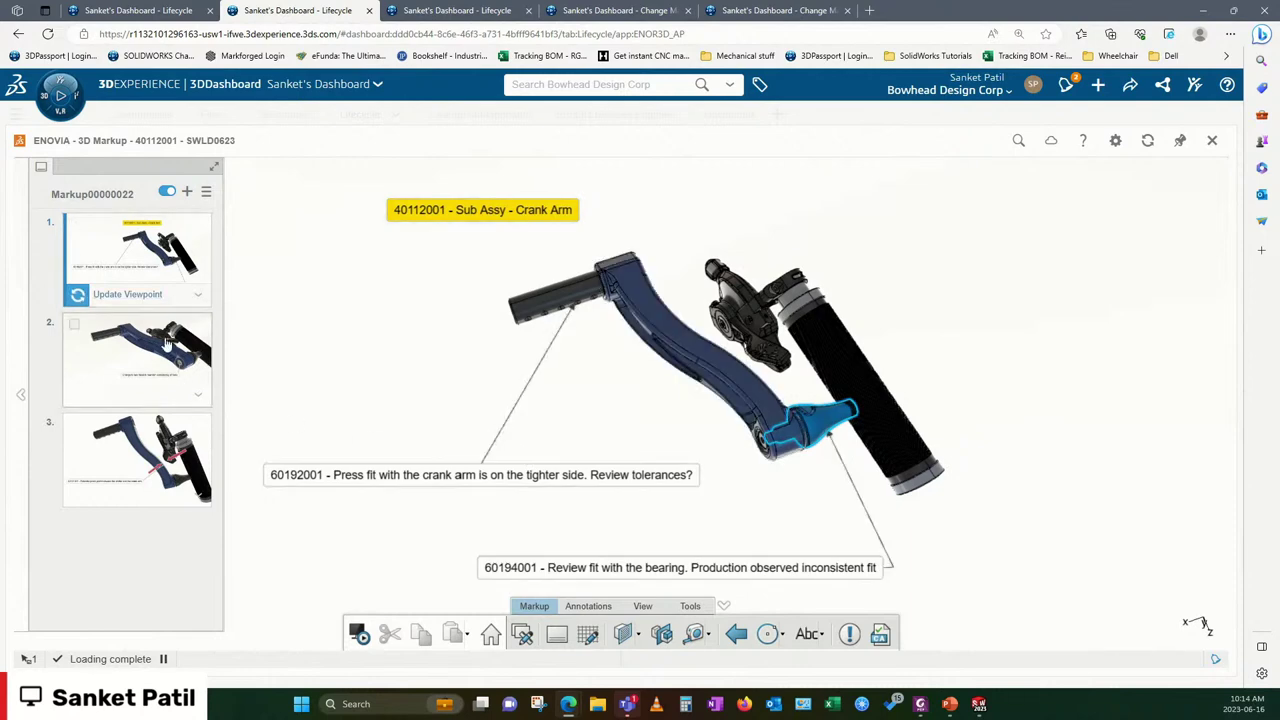
View the torx-head and pinch-point markups, orbiting each, then return to the torx-head markup
click(168, 342)
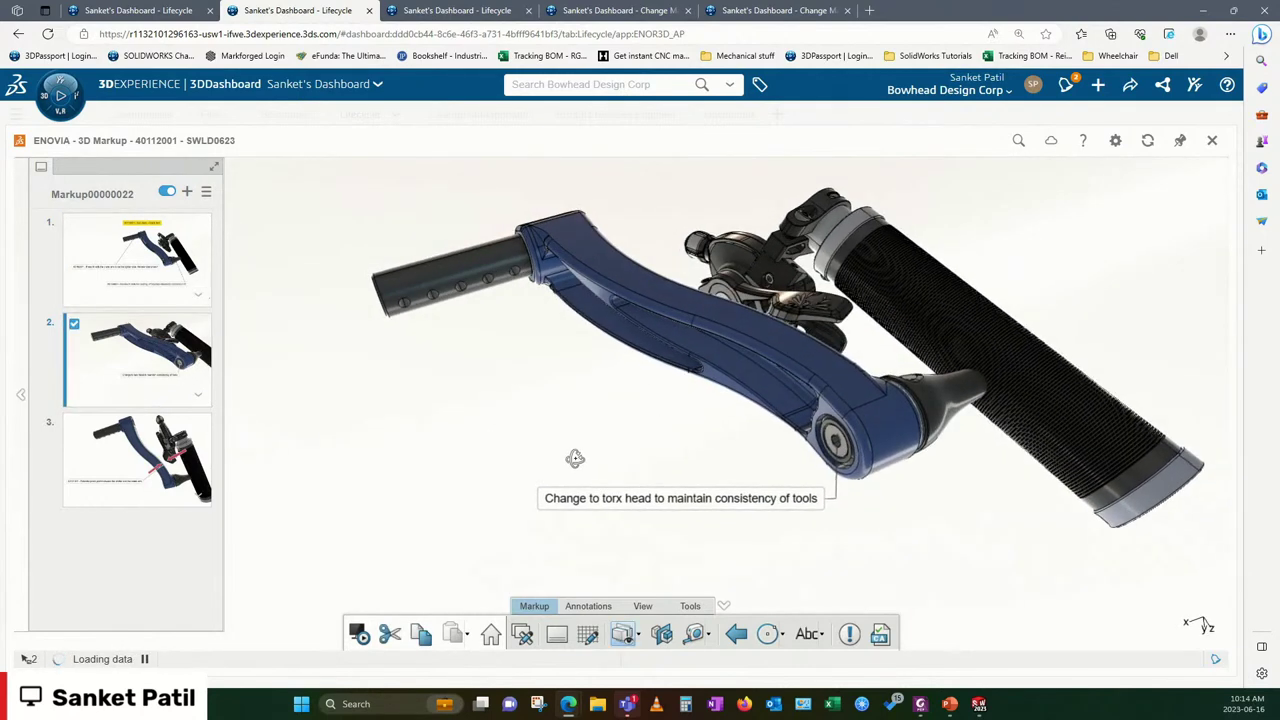
drag(575, 458, 619, 470)
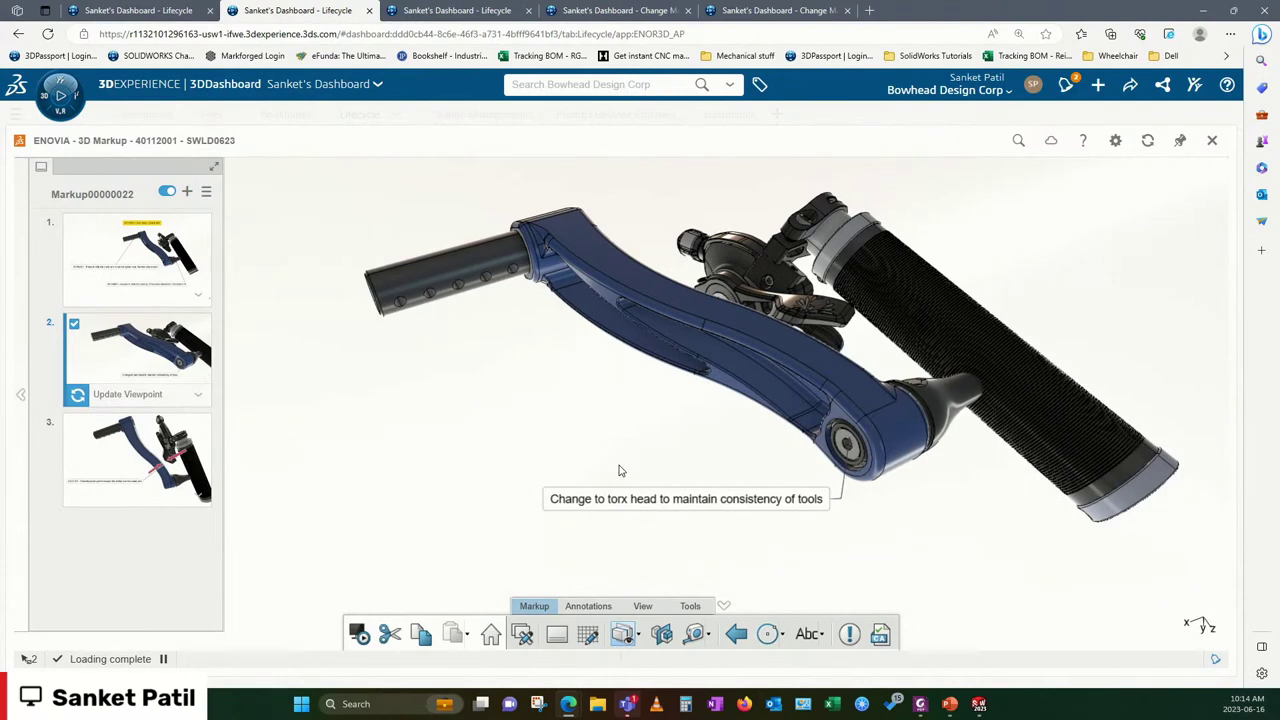
mouse_move(619, 470)
middle_down()
mouse_move(937, 348)
mouse_move(890, 395)
middle_up()
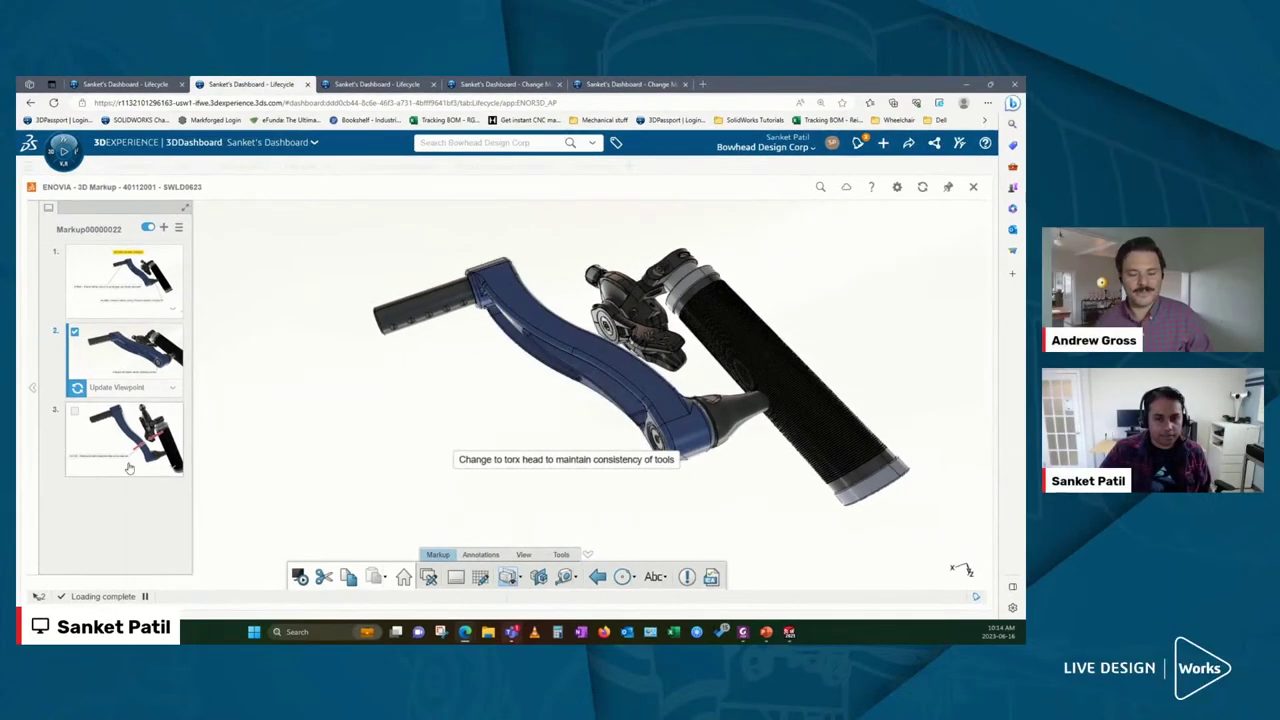
click(130, 468)
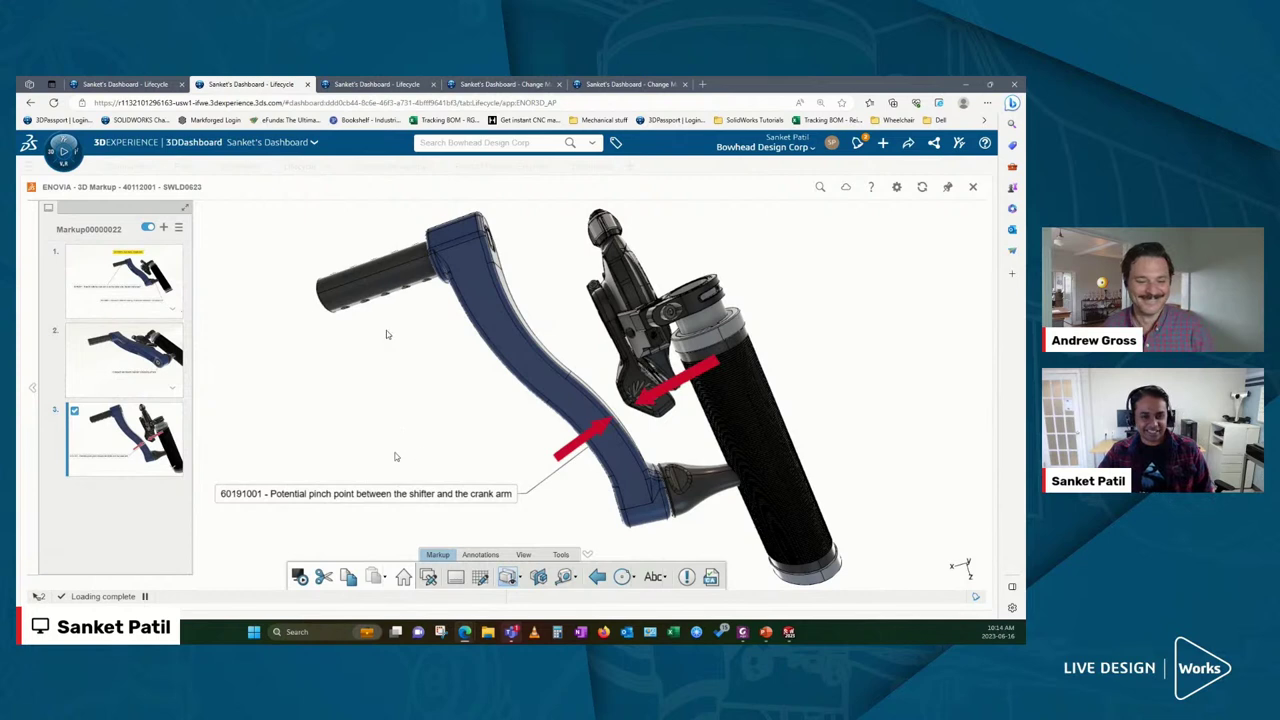
mouse_move(386, 330)
mouse_down()
mouse_move(401, 298)
mouse_move(395, 308)
mouse_up()
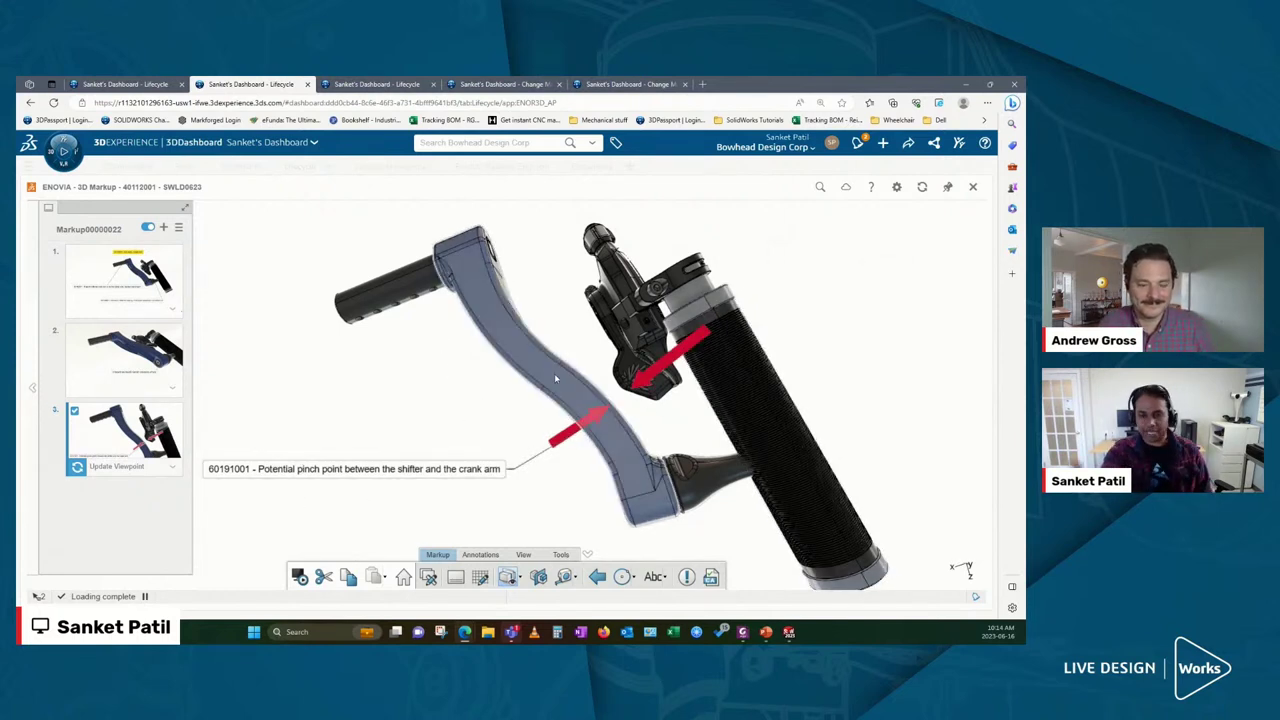
drag(577, 377, 549, 437)
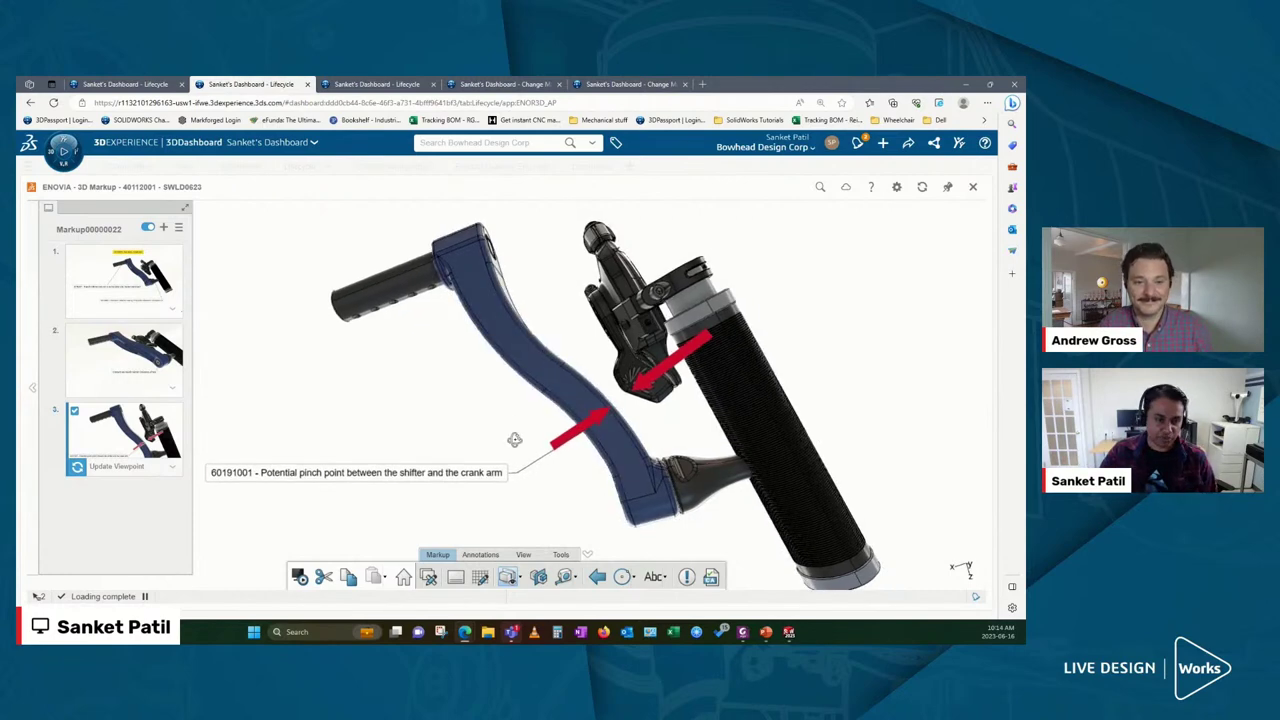
click(163, 380)
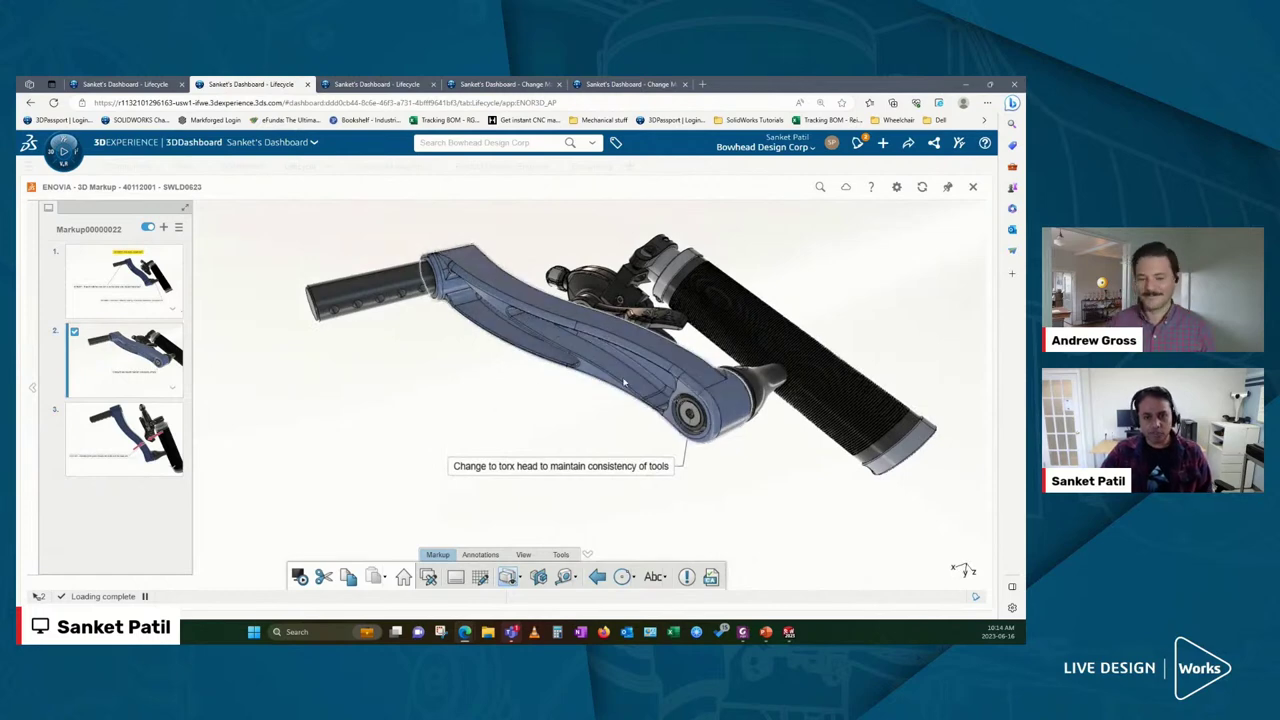
scroll(760, 450, down, 3)
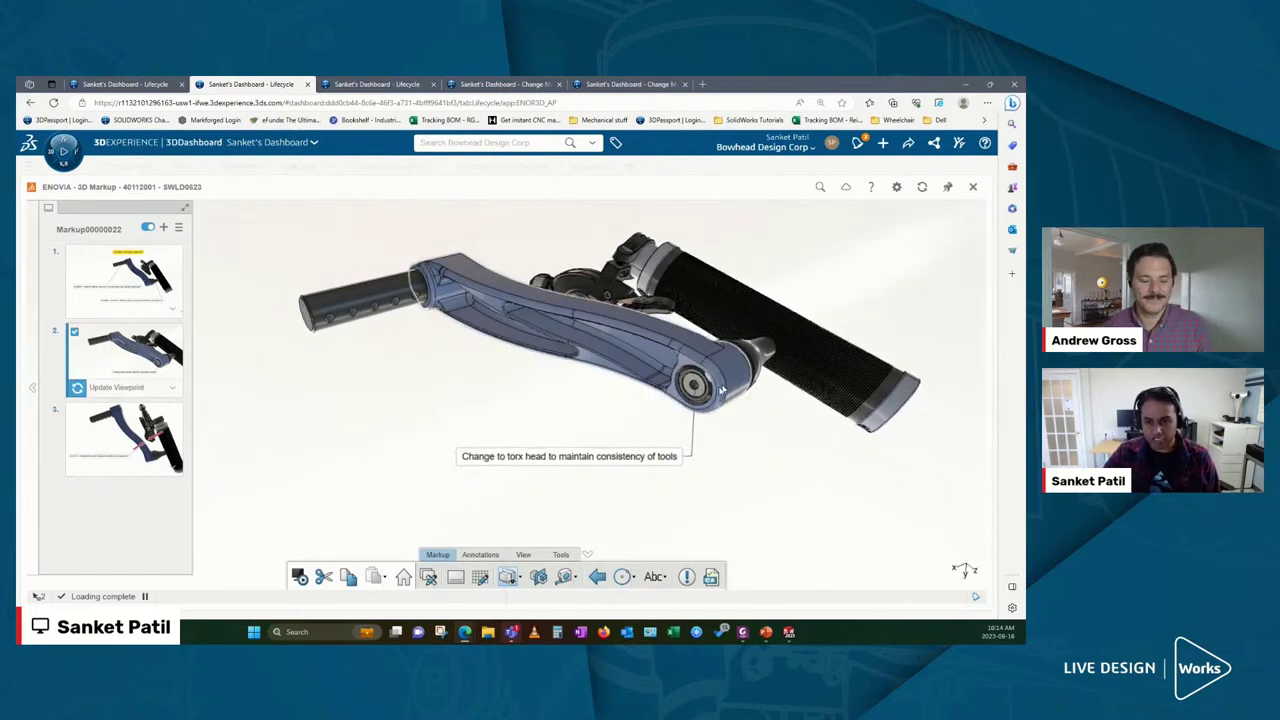
scroll(684, 400, up, 5)
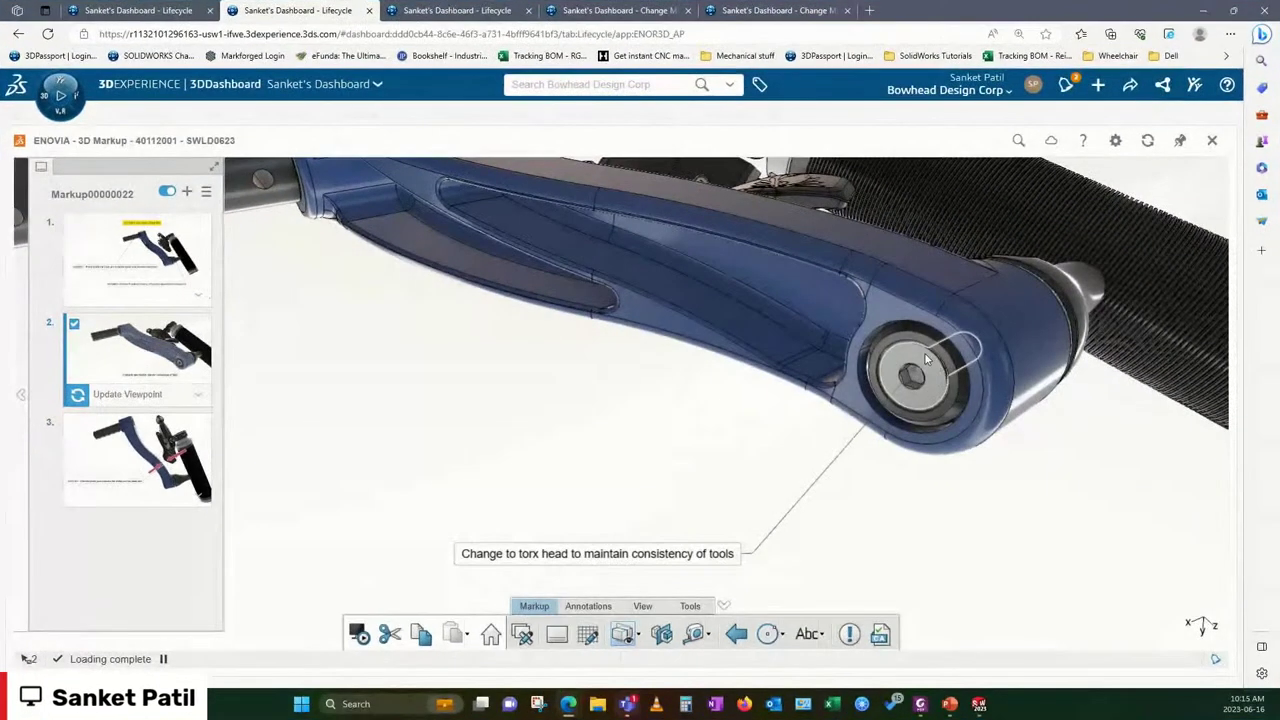
scroll(925, 368, up, 2)
scroll(879, 384, down, 1)
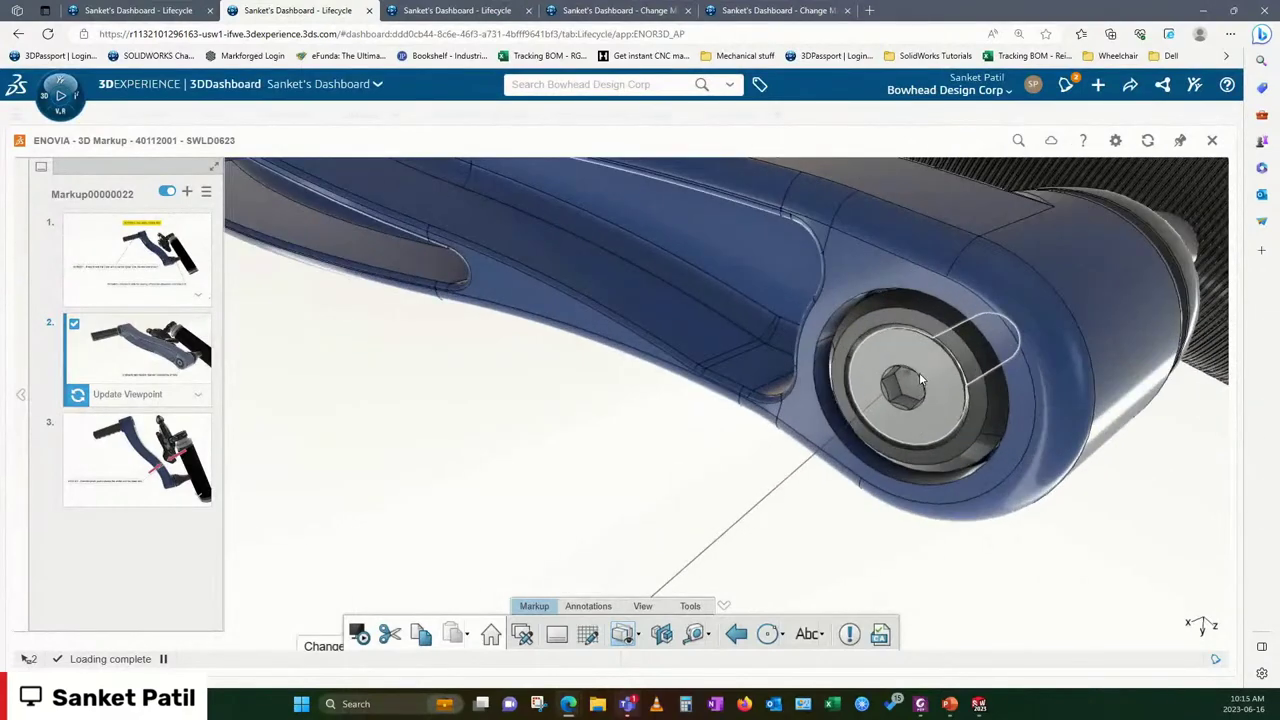
scroll(904, 401, down, 3)
scroll(904, 401, down, 2)
mouse_move(732, 397)
middle_down()
mouse_move(1003, 563)
mouse_move(600, 440)
mouse_move(520, 206)
mouse_move(659, 392)
middle_up()
scroll(659, 392, up, 1)
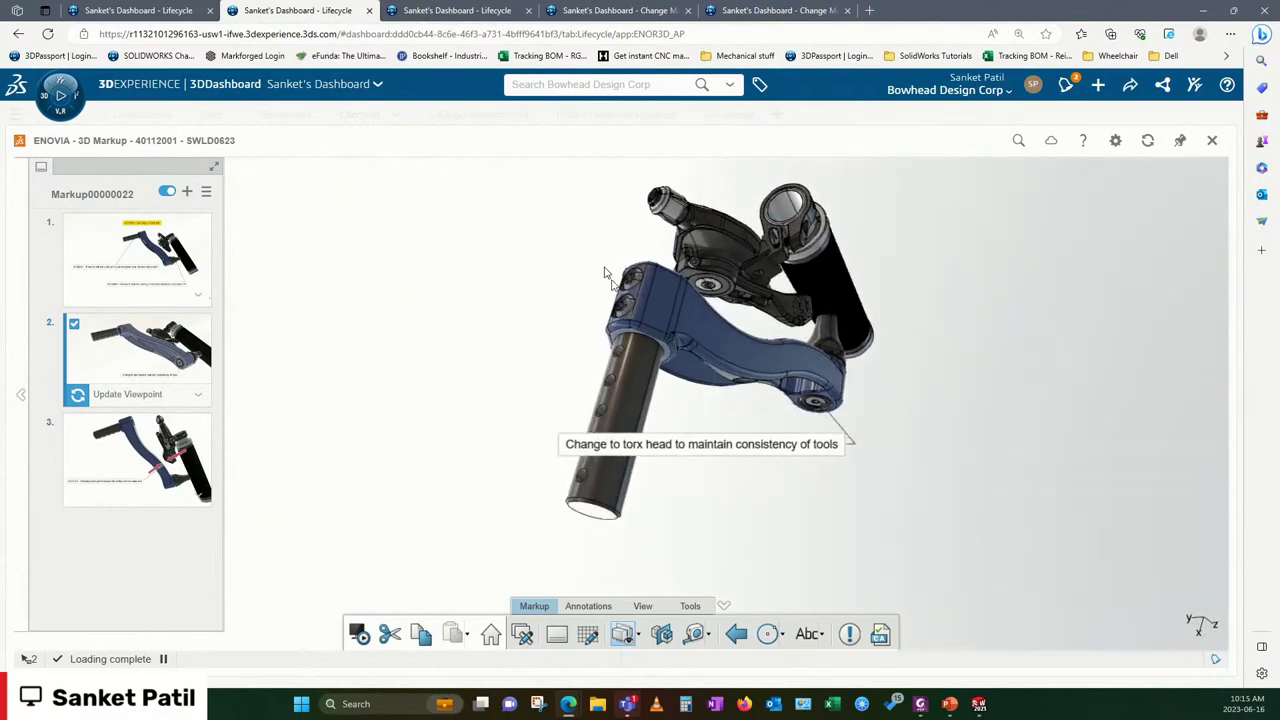
scroll(620, 297, up, 3)
scroll(692, 343, up, 1)
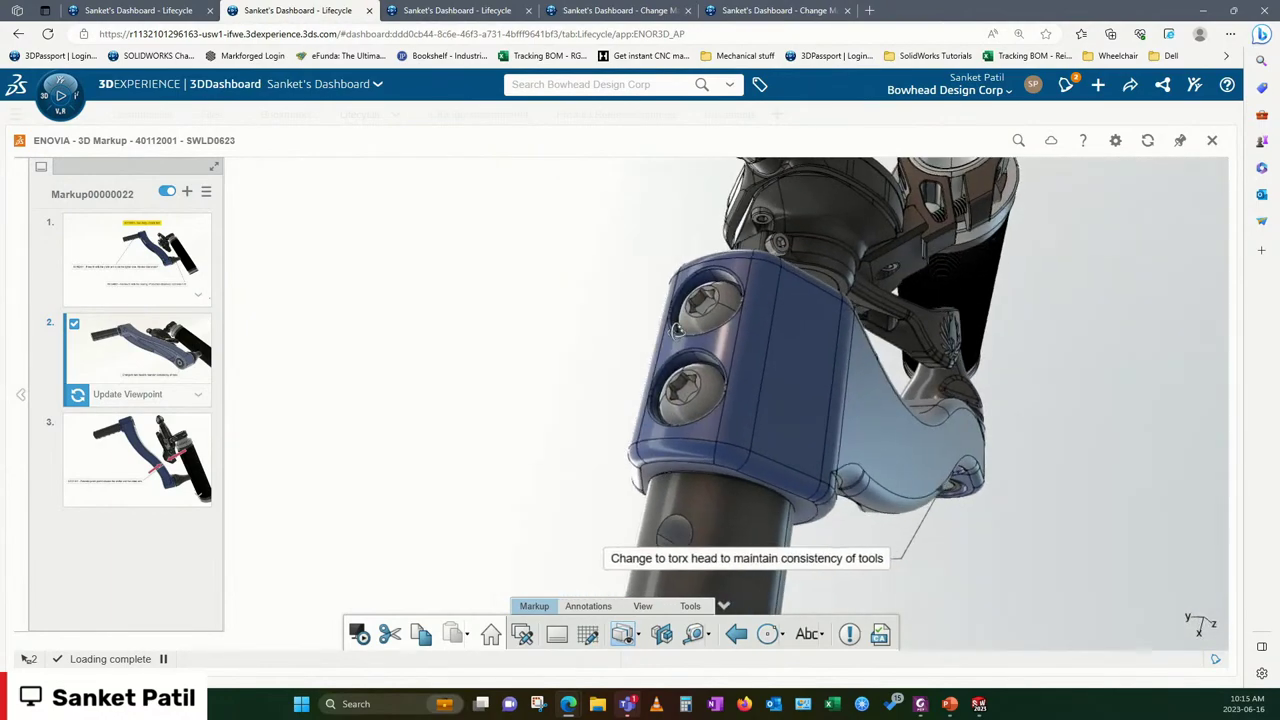
mouse_move(692, 343)
middle_down()
mouse_move(449, 237)
mouse_move(836, 390)
mouse_move(830, 358)
middle_up()
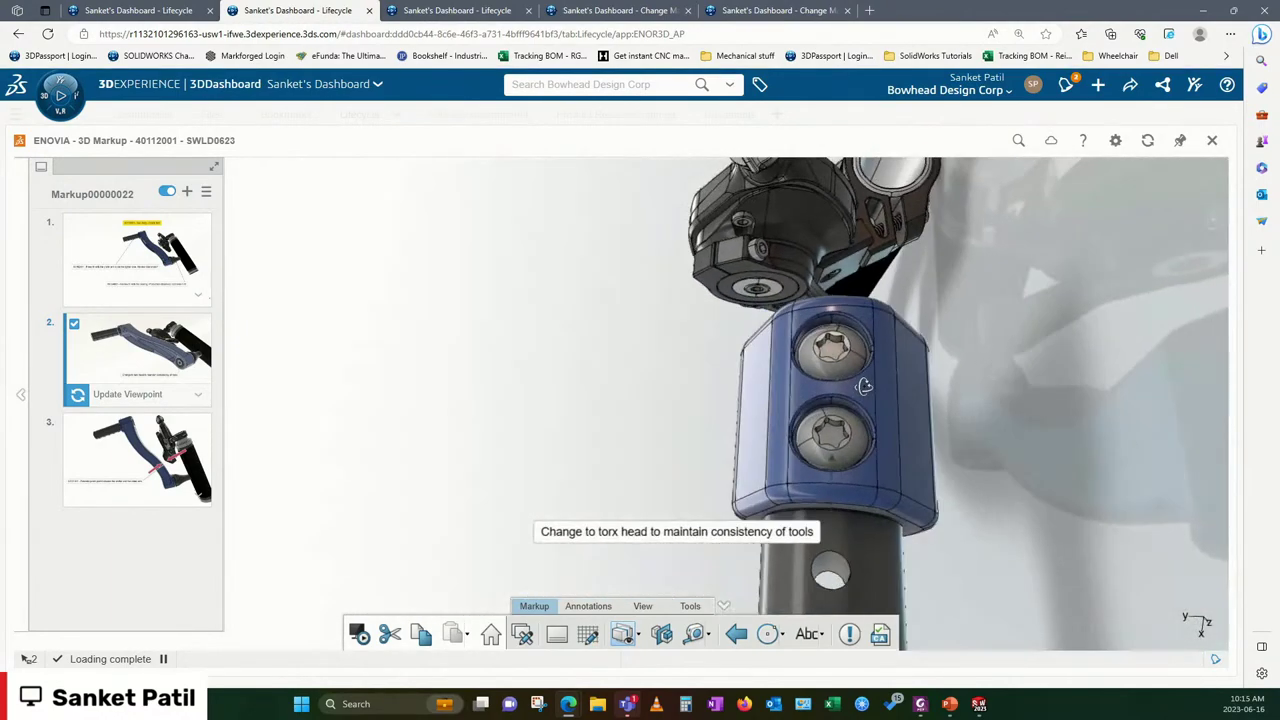
click(707, 418)
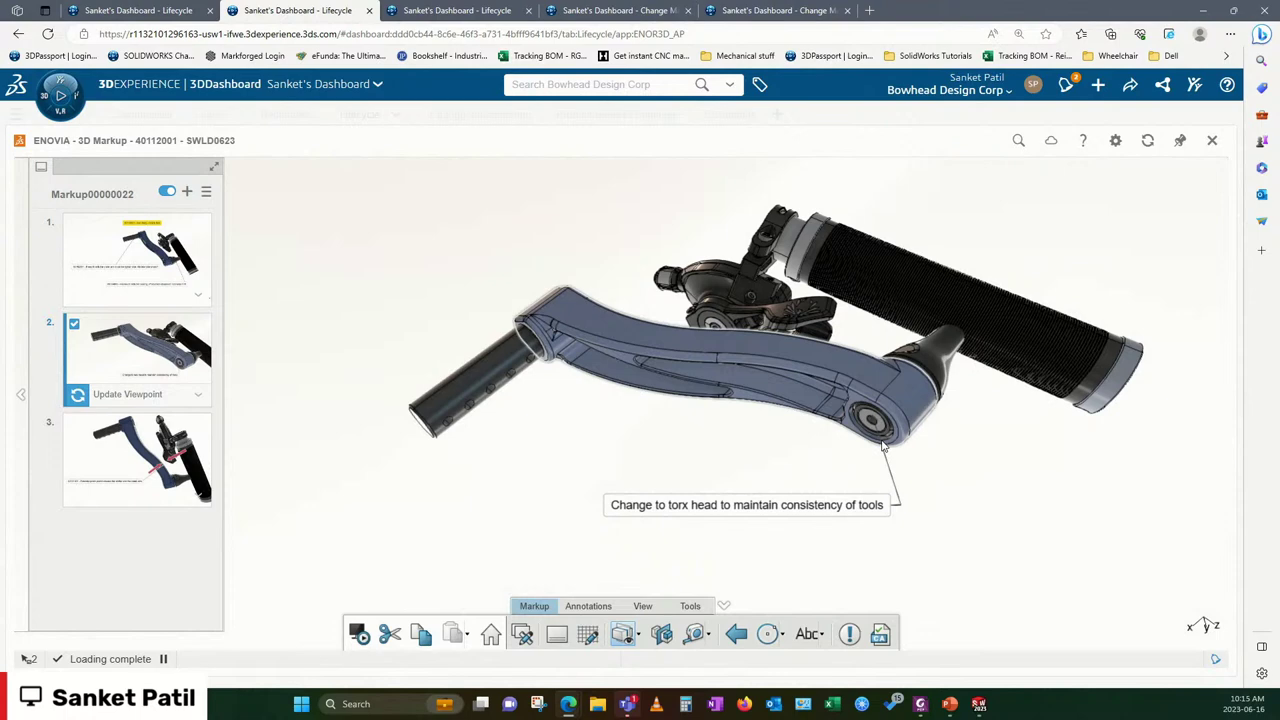
mouse_move(997, 503)
mouse_down()
mouse_move(706, 533)
mouse_move(791, 551)
mouse_move(950, 486)
mouse_move(849, 432)
mouse_up()
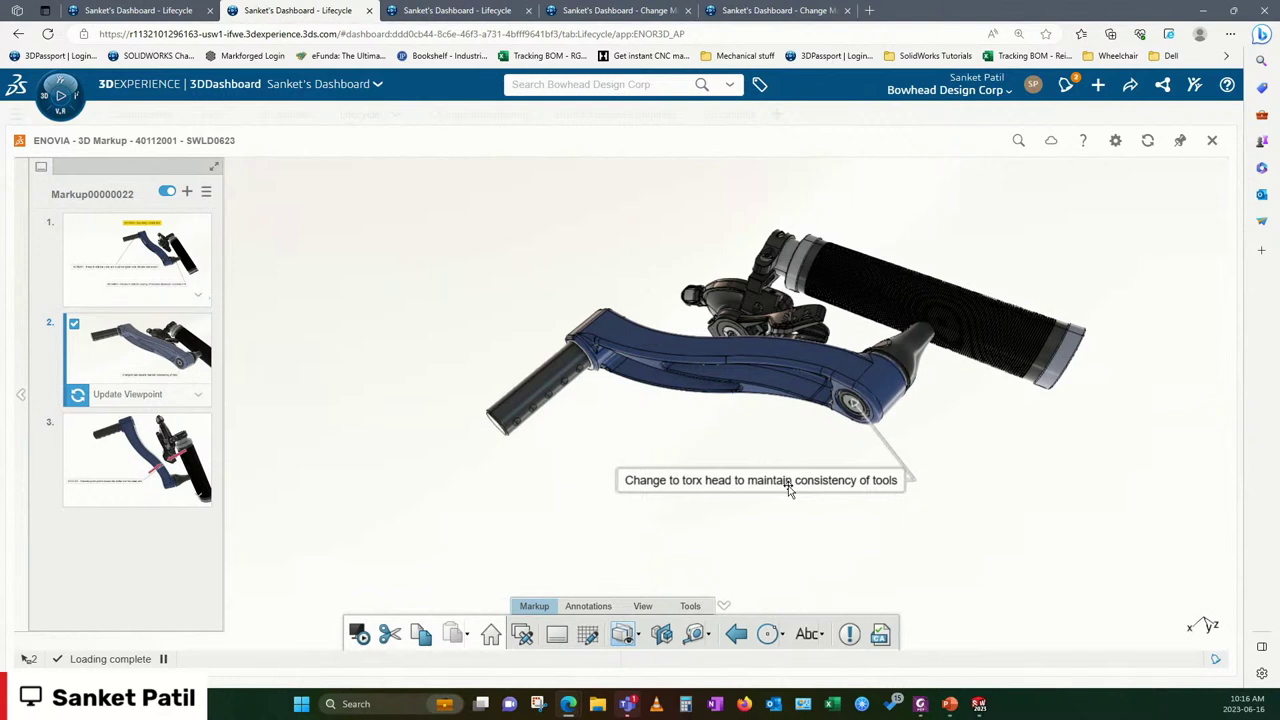
mouse_move(137, 258)
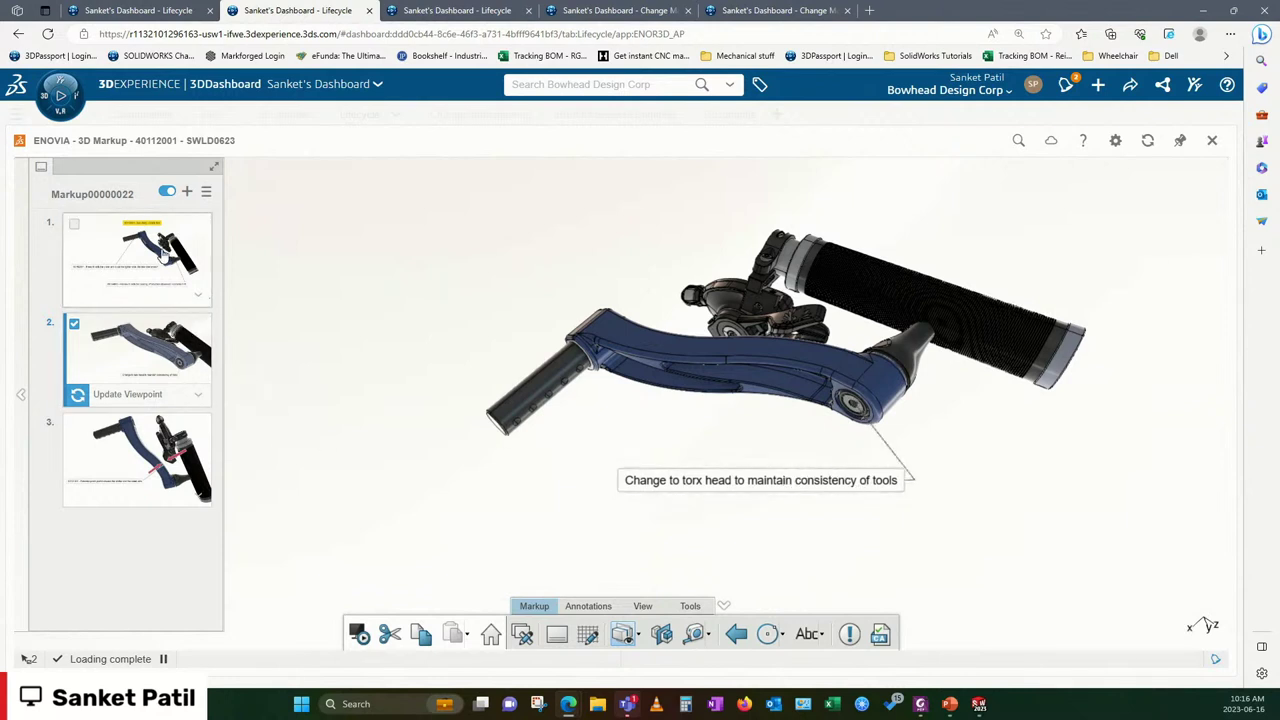
Flip between markups 1 and 3, ending on the Sub Assy - Crank Arm press-fit and bearing notes
click(163, 255)
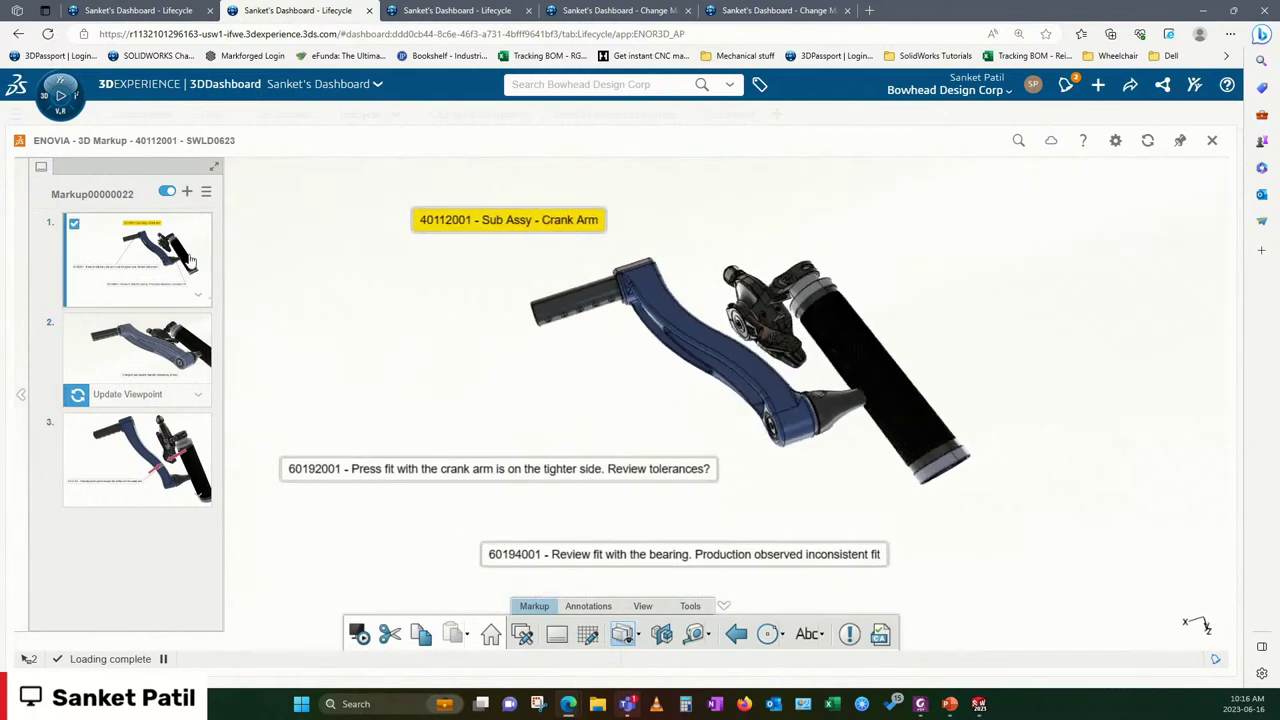
click(168, 458)
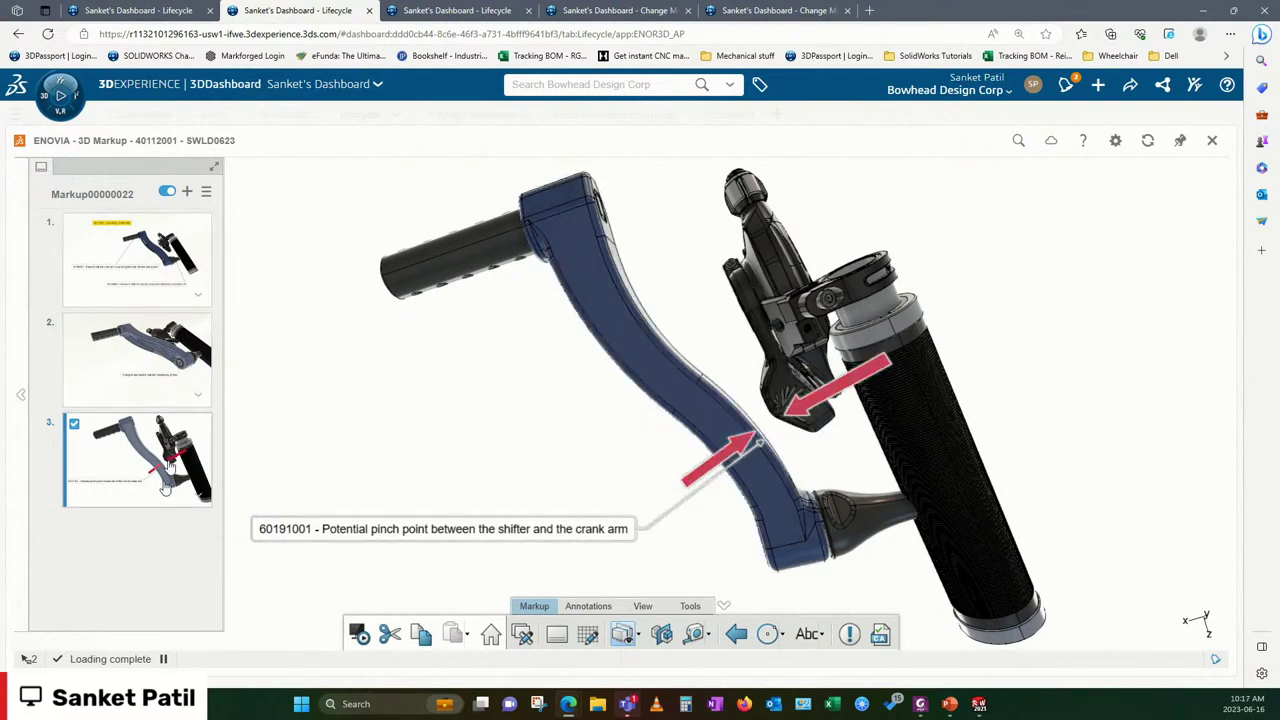
click(136, 296)
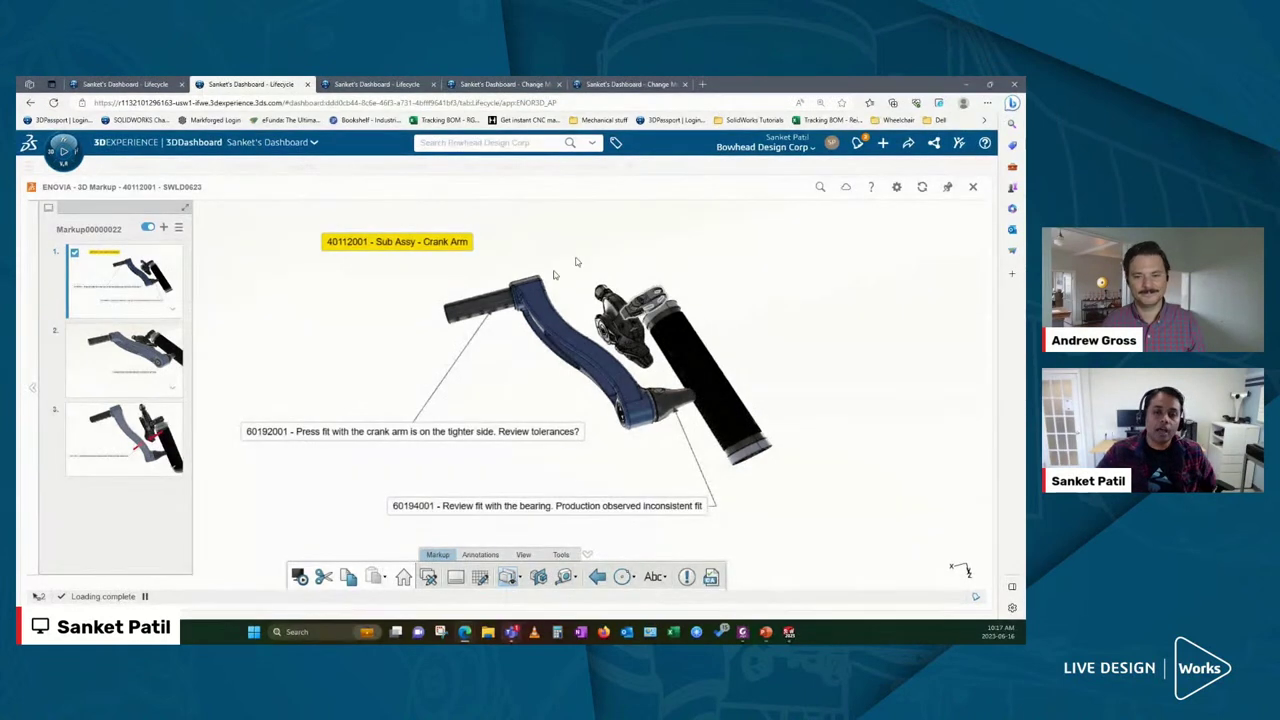
Select the black spindle on the crank arm, zoom around it, then show markup 2's torx-head note
scroll(576, 262, up, 3)
click(570, 285)
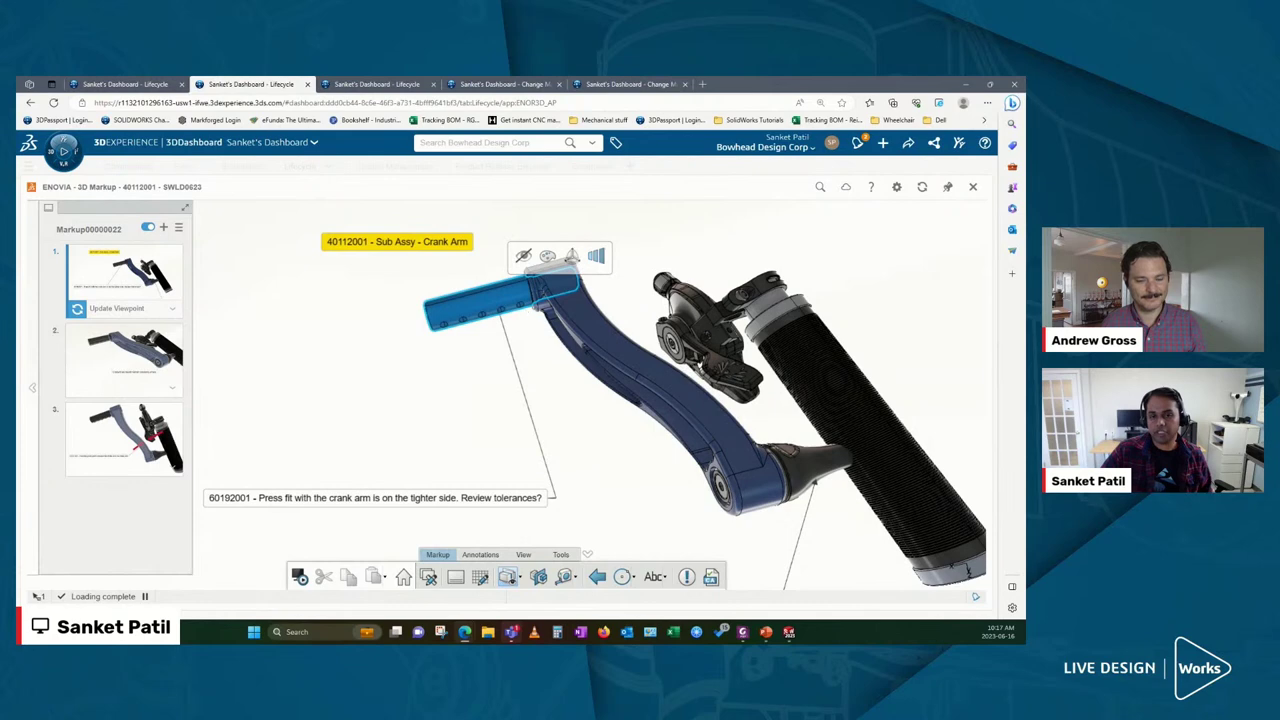
scroll(572, 260, up, 2)
scroll(543, 446, up, 1)
scroll(612, 438, up, 2)
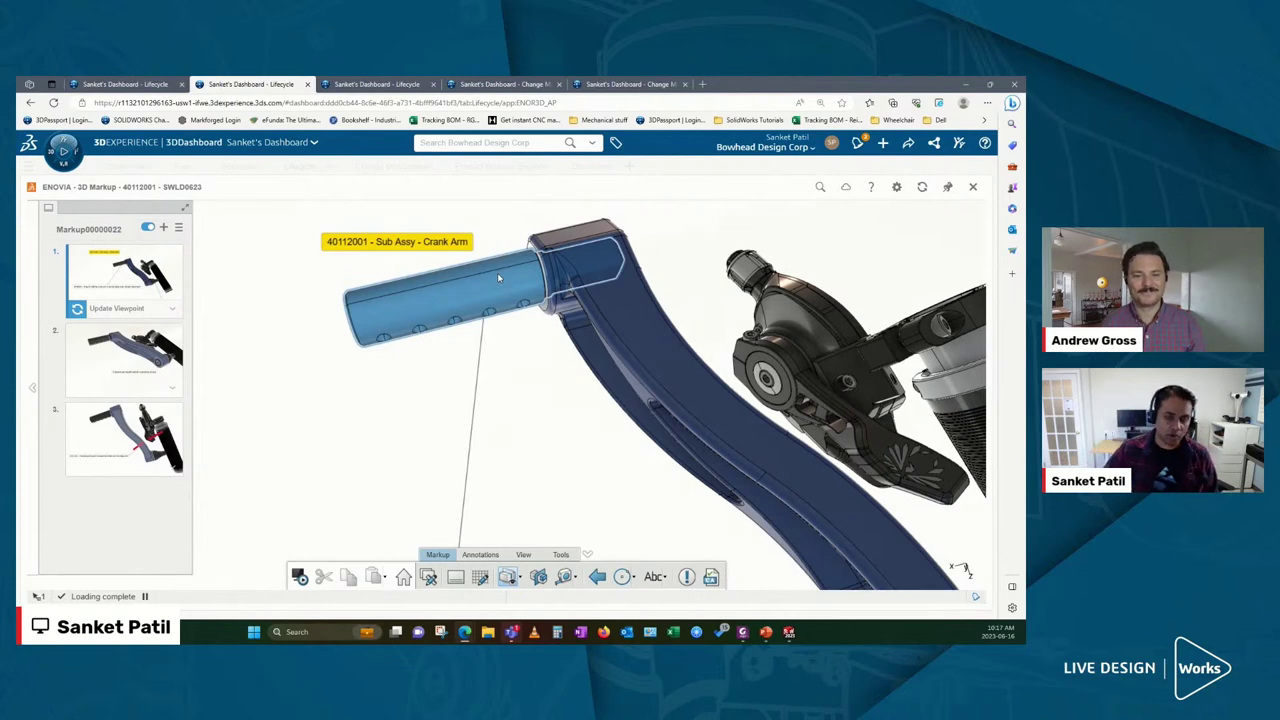
scroll(510, 331, down, 3)
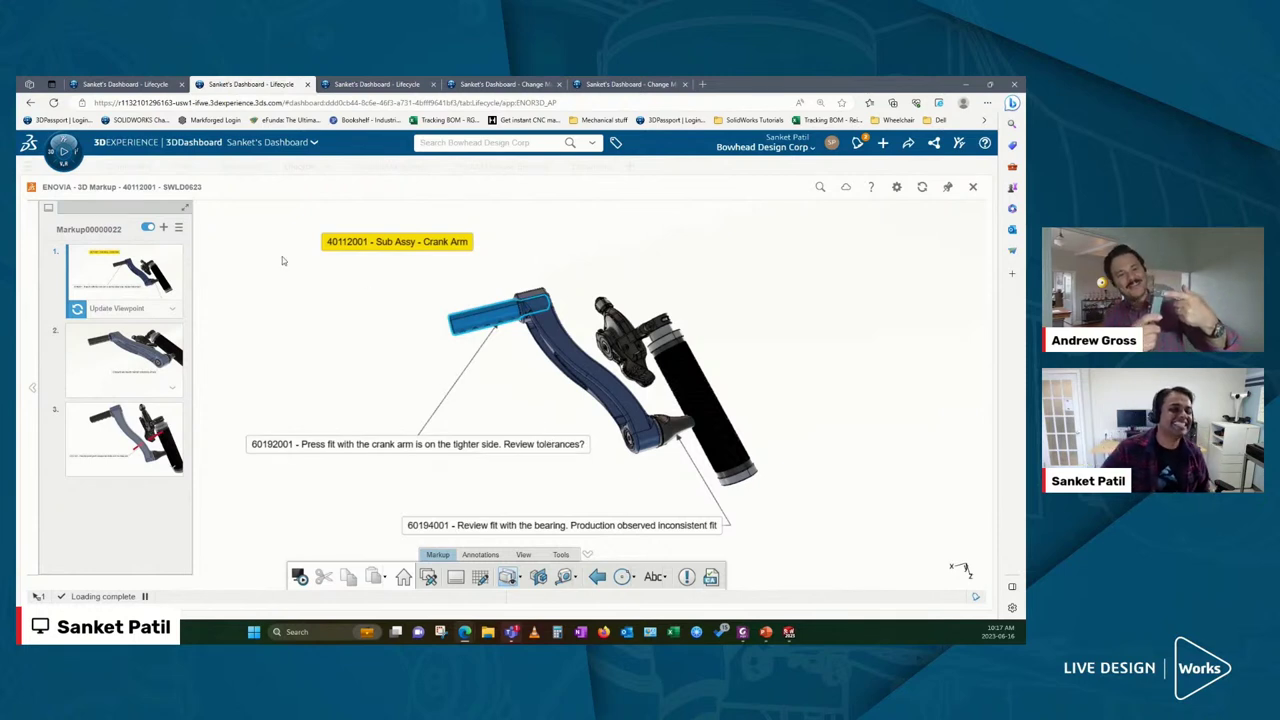
mouse_move(124, 355)
click(175, 350)
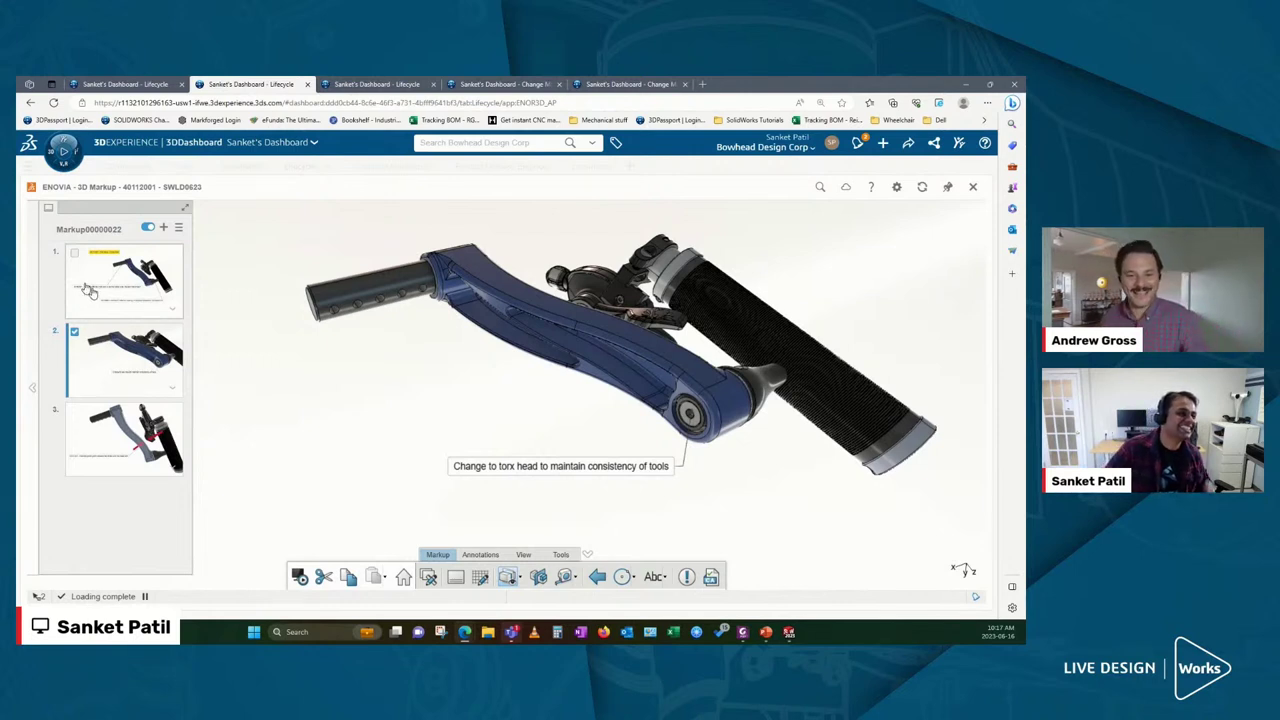
click(145, 290)
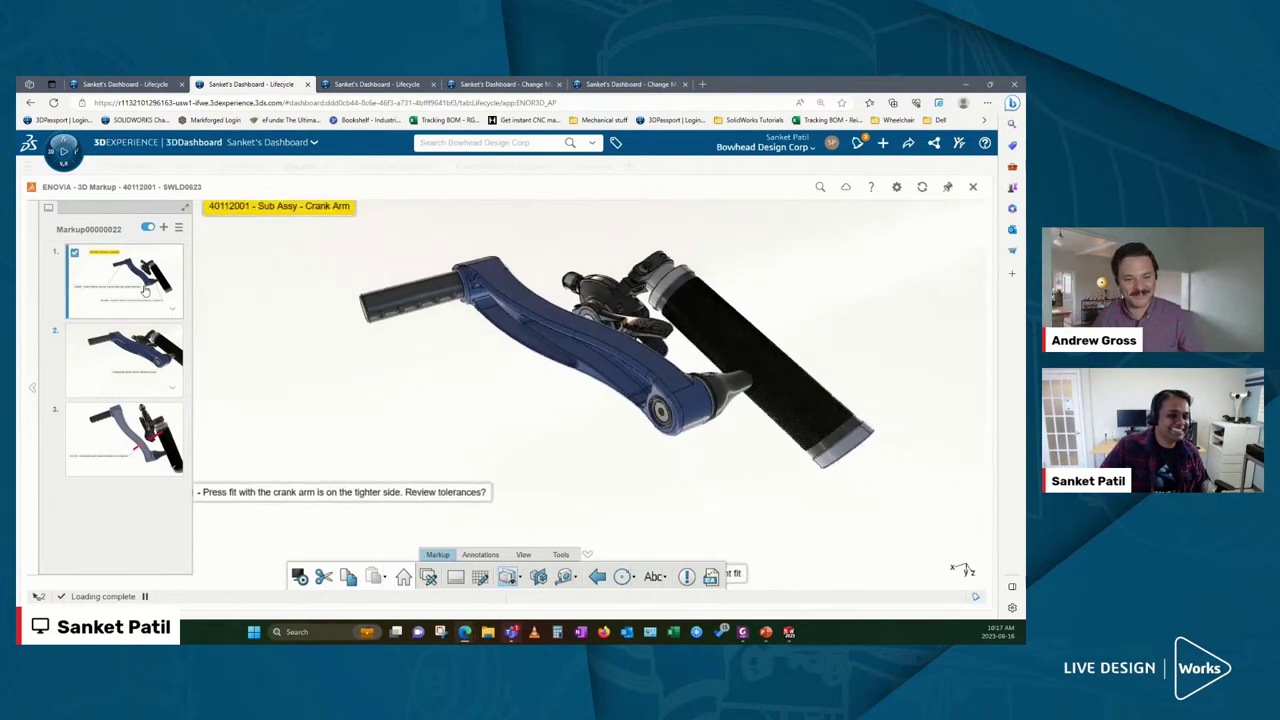
click(110, 450)
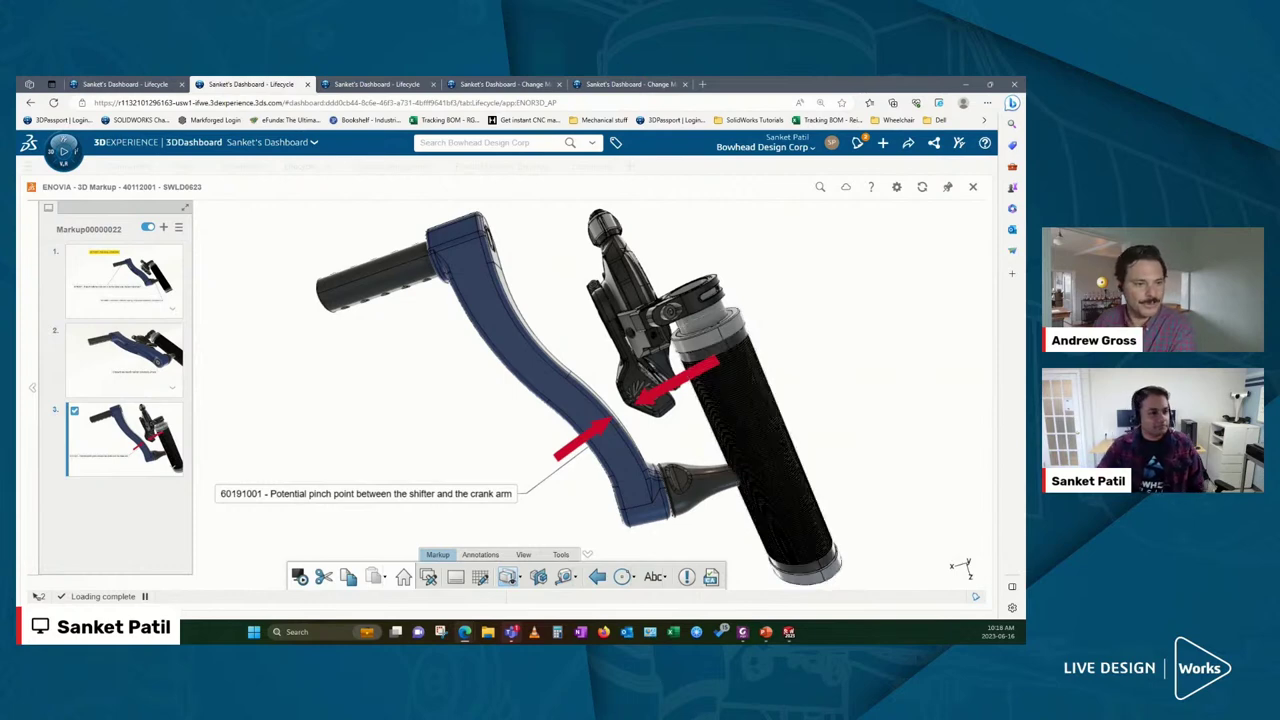
drag(765, 463, 679, 353)
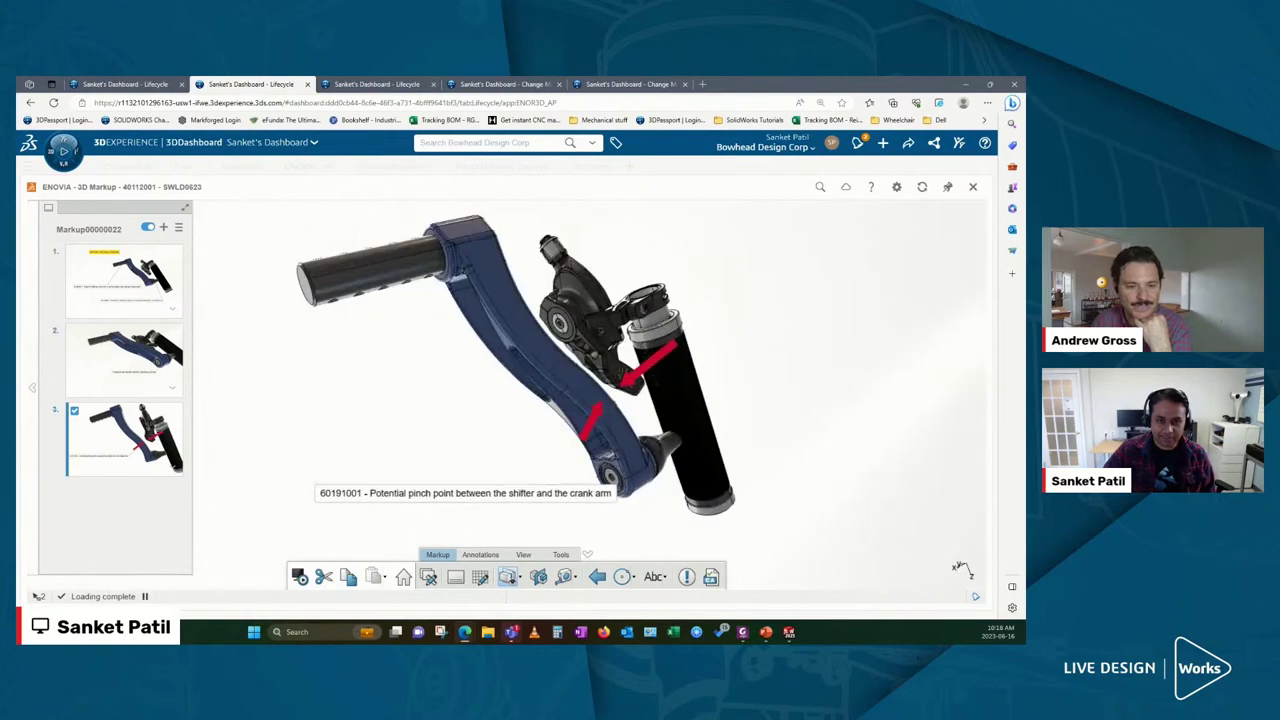
mouse_move(679, 353)
mouse_down()
mouse_move(357, 430)
mouse_move(570, 479)
mouse_up()
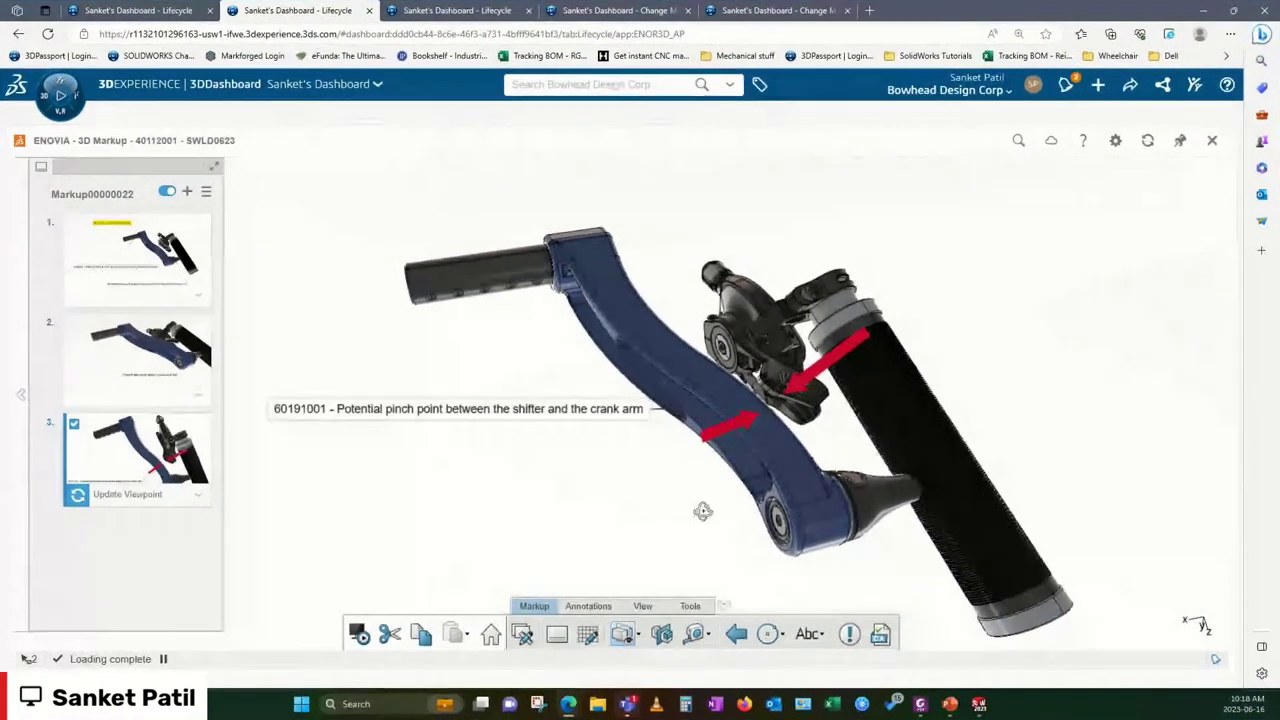
mouse_move(703, 511)
mouse_down()
mouse_move(671, 286)
mouse_move(500, 306)
mouse_move(440, 375)
mouse_move(583, 500)
mouse_up()
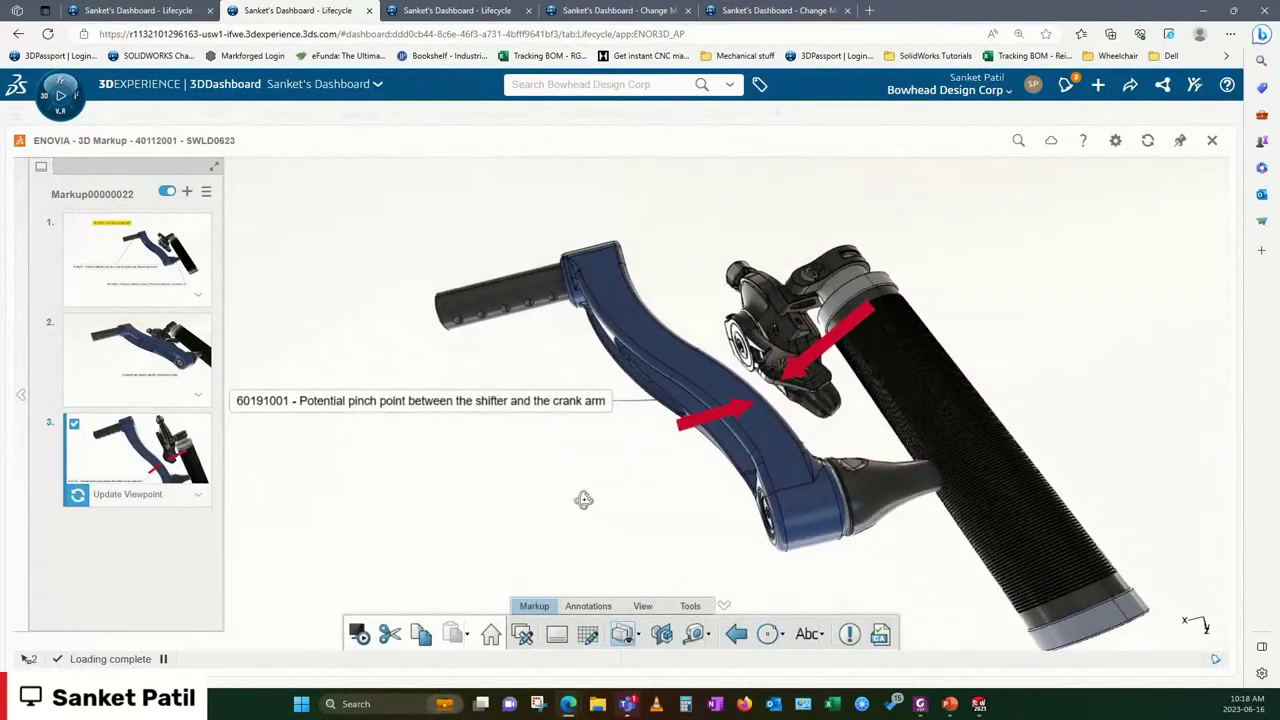
scroll(643, 459, down, 2)
mouse_move(878, 392)
mouse_down()
mouse_move(820, 491)
mouse_move(866, 369)
mouse_move(917, 503)
mouse_move(1014, 356)
mouse_move(951, 357)
mouse_up()
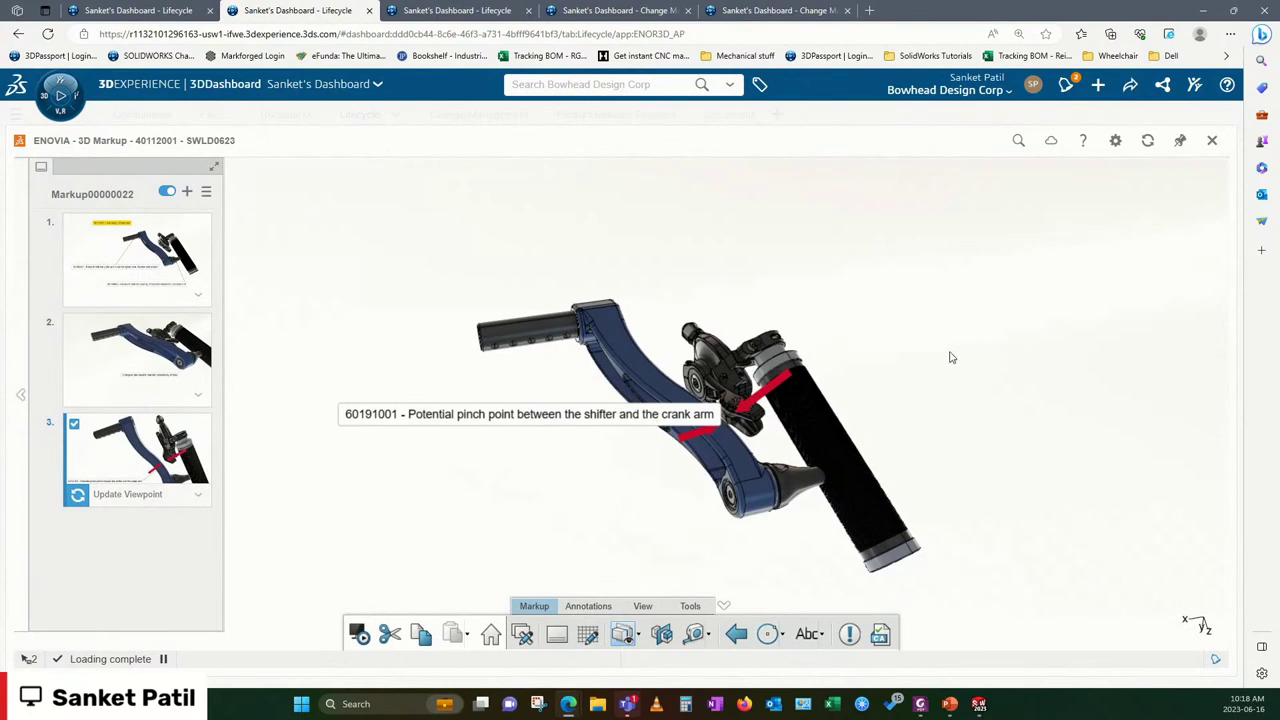
scroll(623, 429, up, 1)
scroll(634, 458, up, 1)
scroll(537, 517, up, 1)
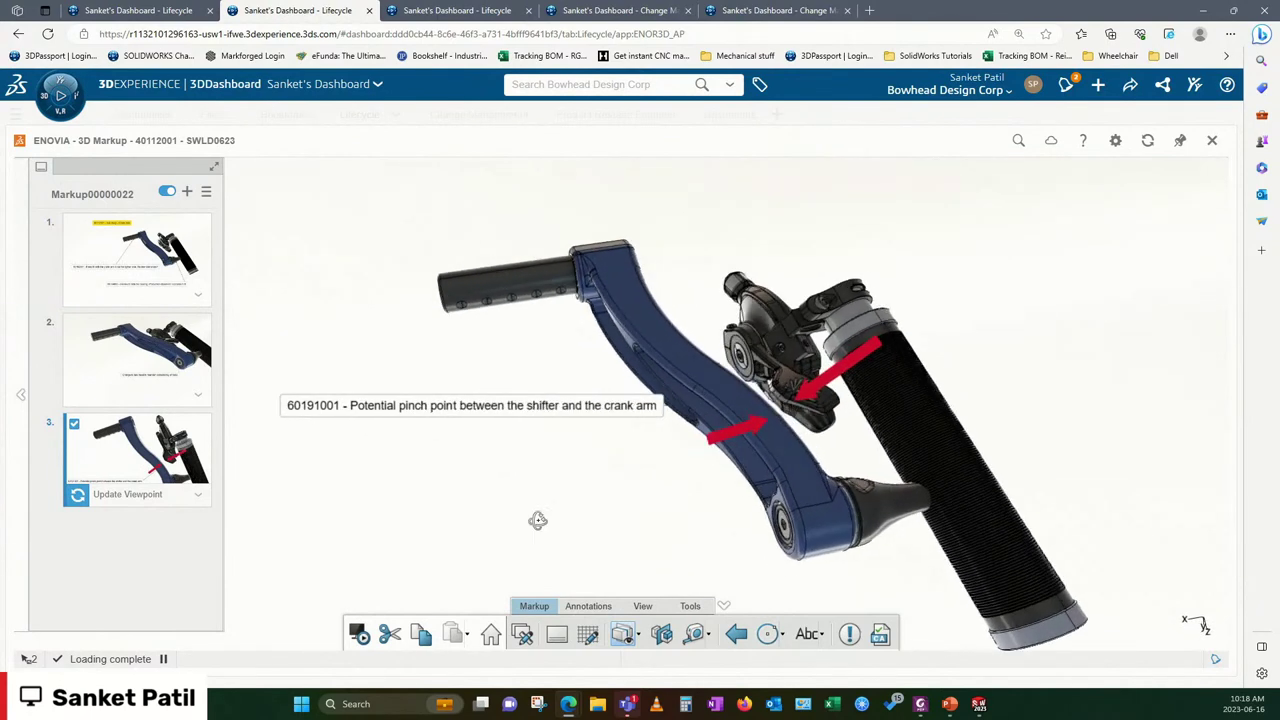
scroll(537, 517, up, 1)
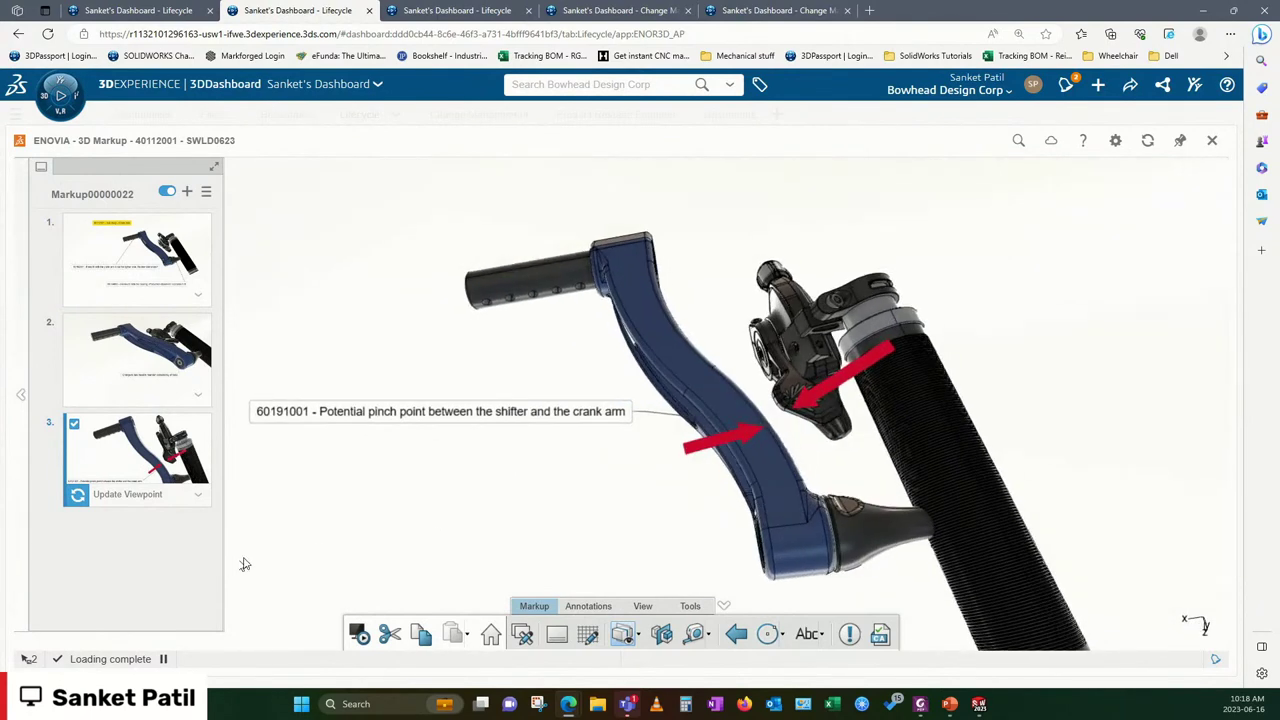
click(145, 270)
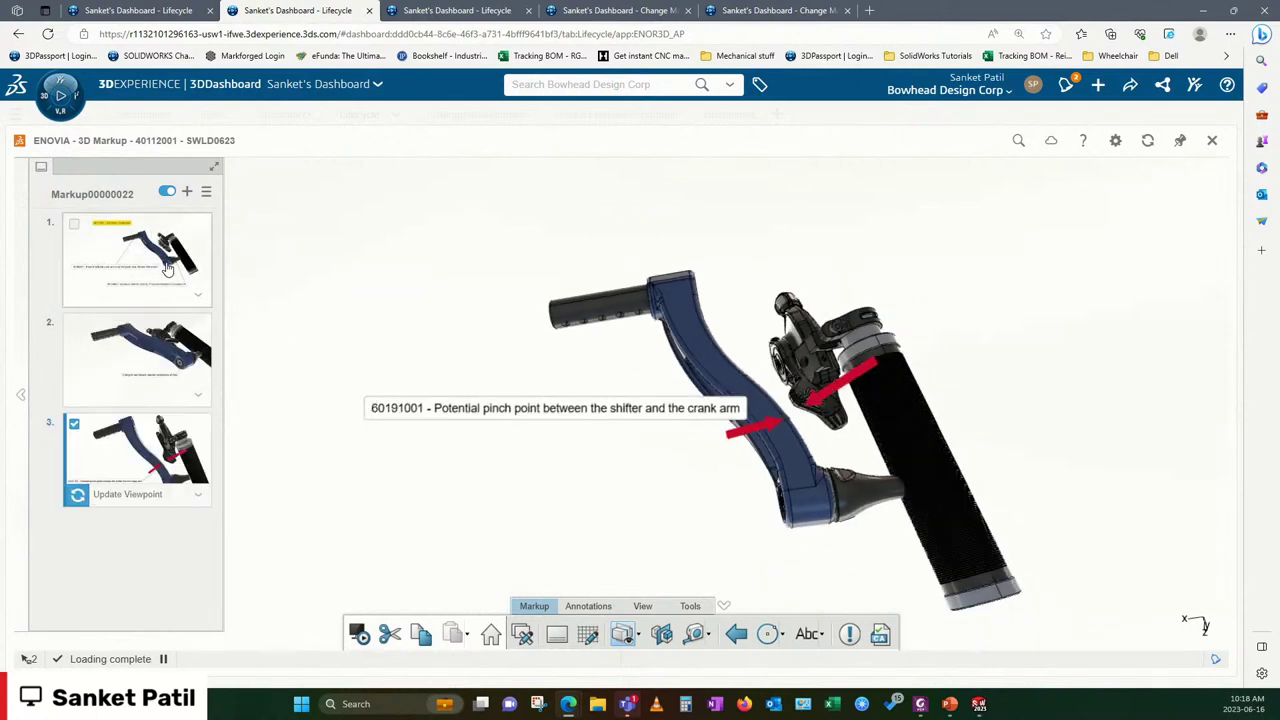
Show markup 1 with the 40112001 Sub Assy - Crank Arm press-fit and bearing-fit notes
click(128, 292)
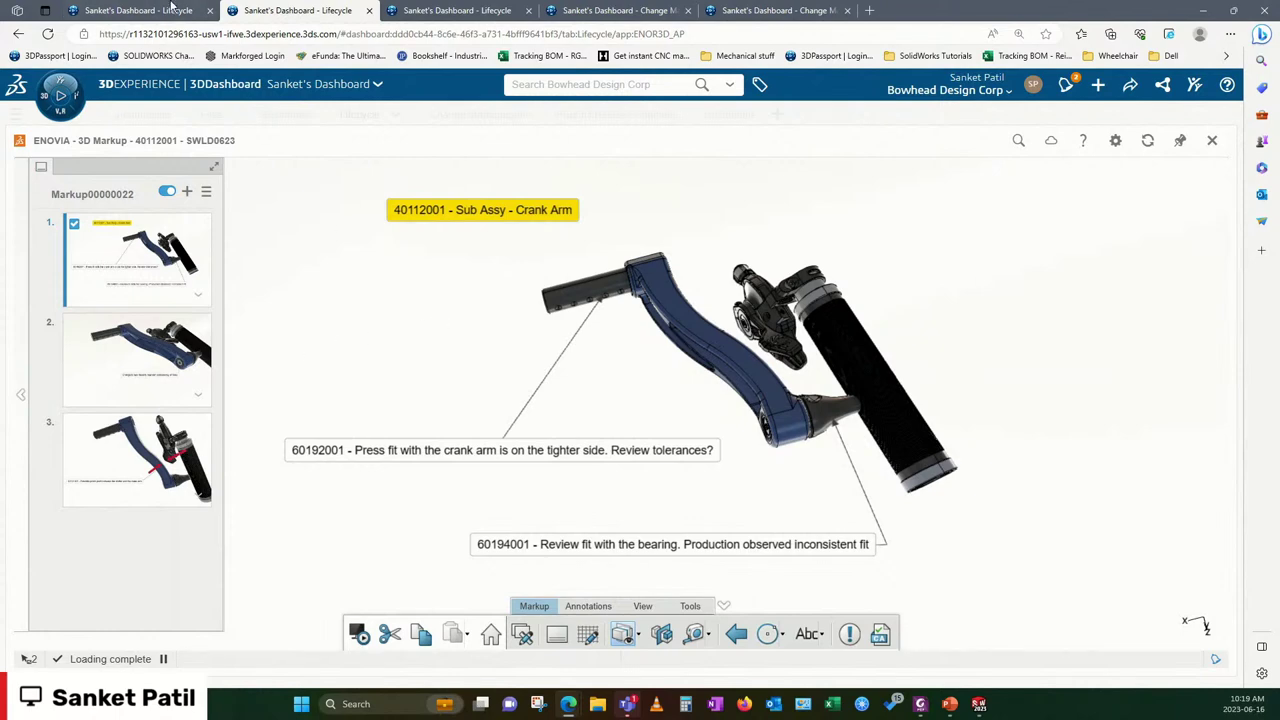
click(174, 8)
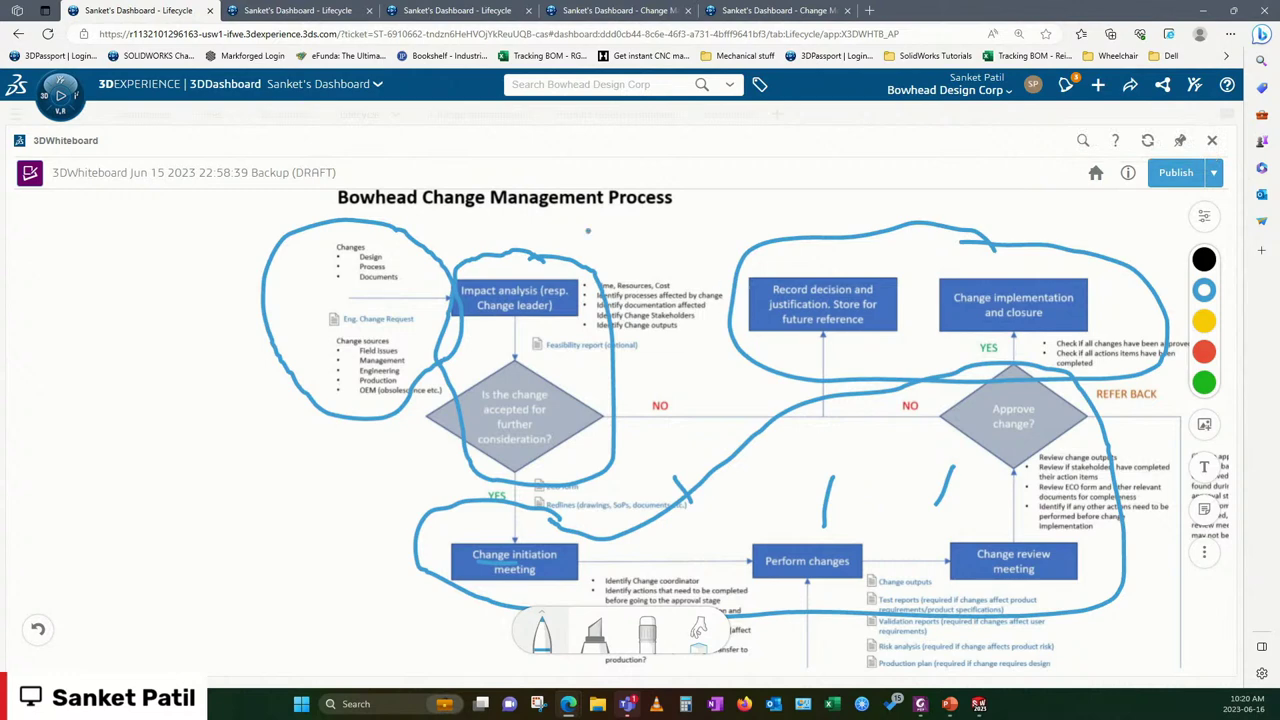
click(296, 9)
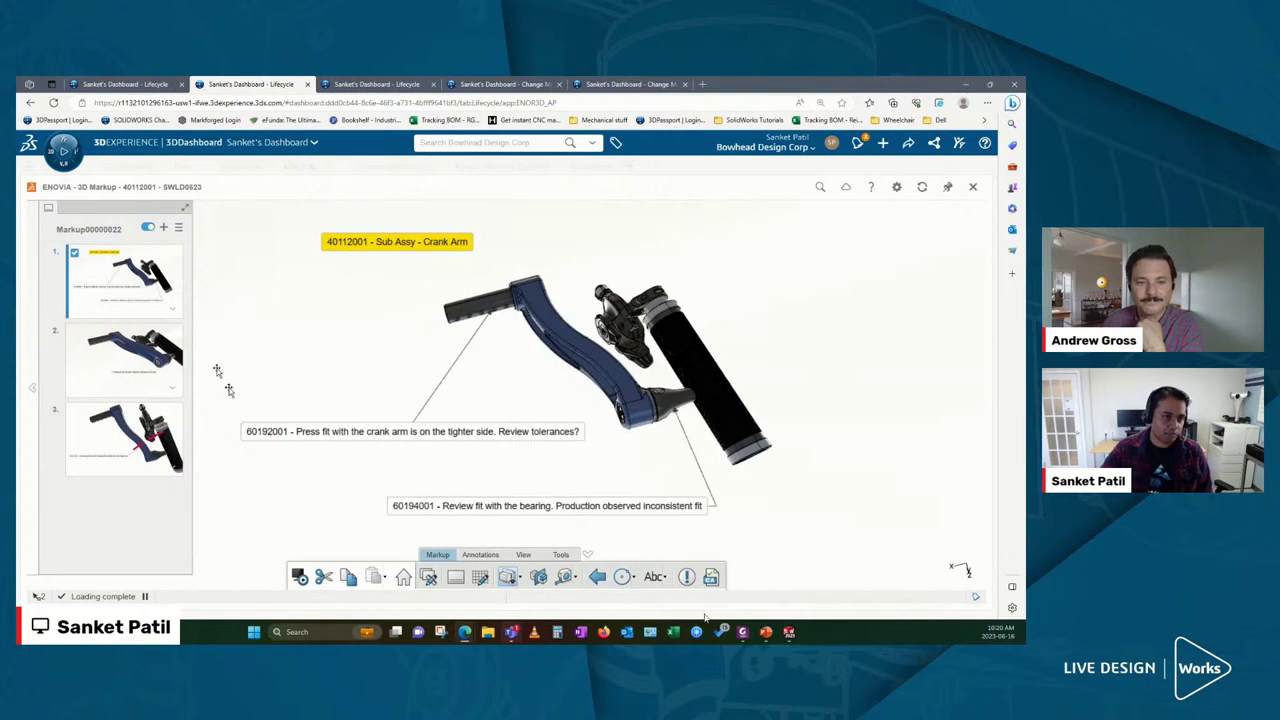
click(487, 306)
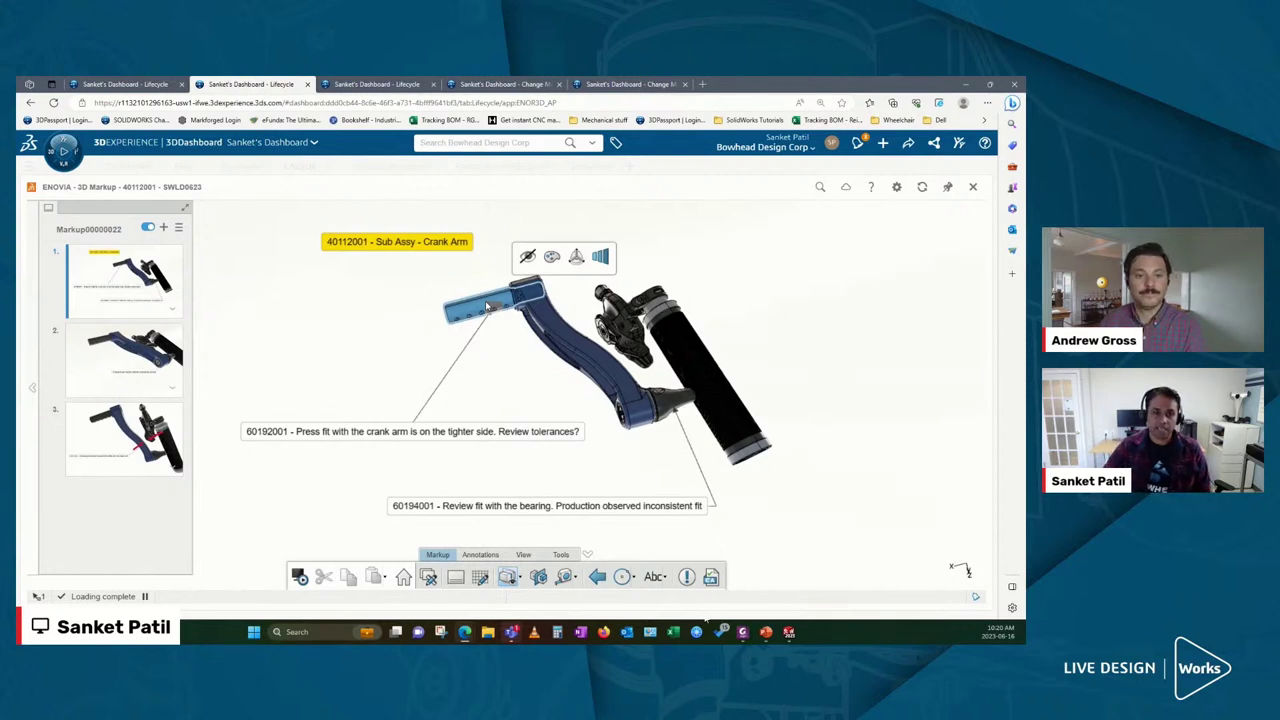
click(492, 367)
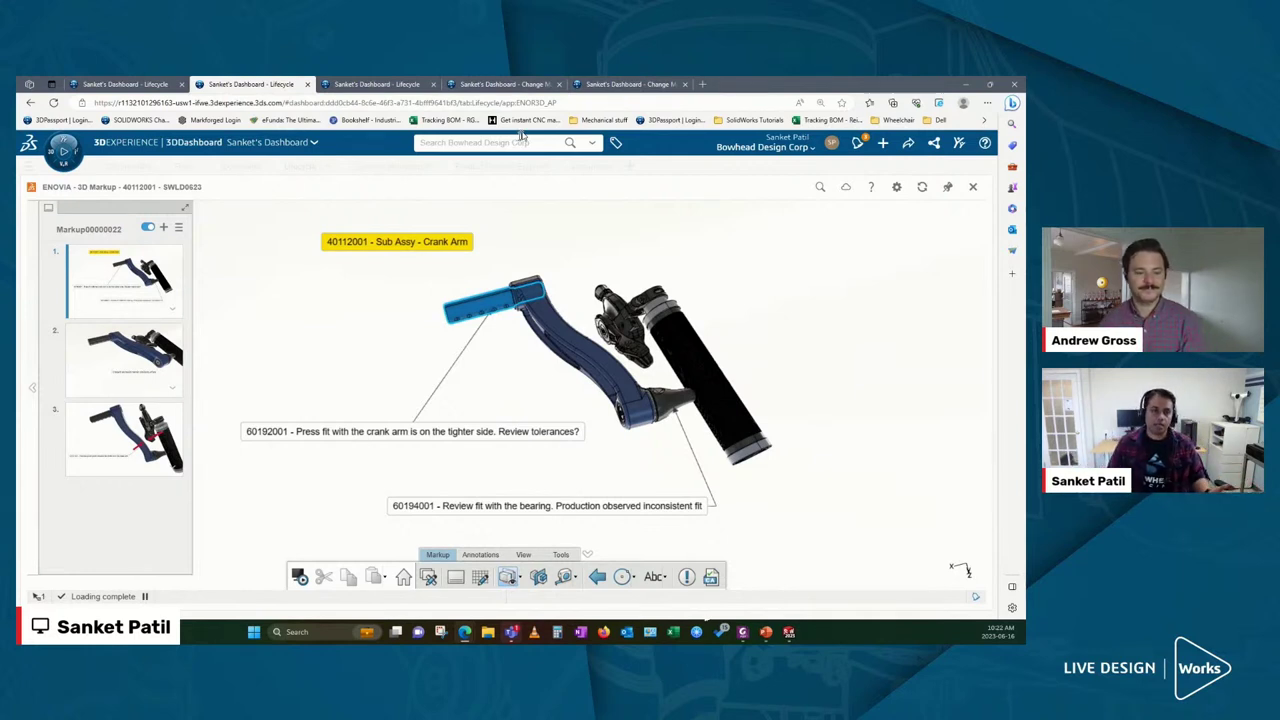
Find Issue - 0623 - Crank Arm Assy in My Issues and open its details
click(378, 84)
scroll(230, 455, down, 2)
scroll(230, 455, down, 2)
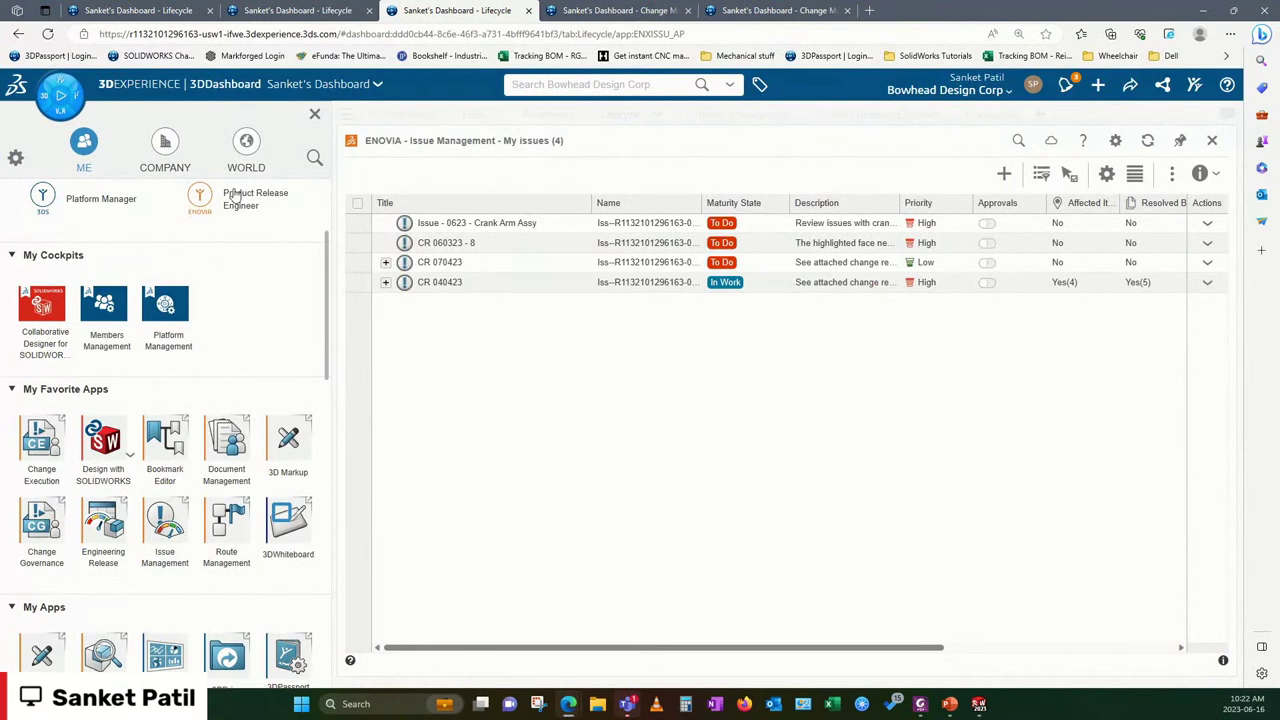
scroll(286, 423, down, 1)
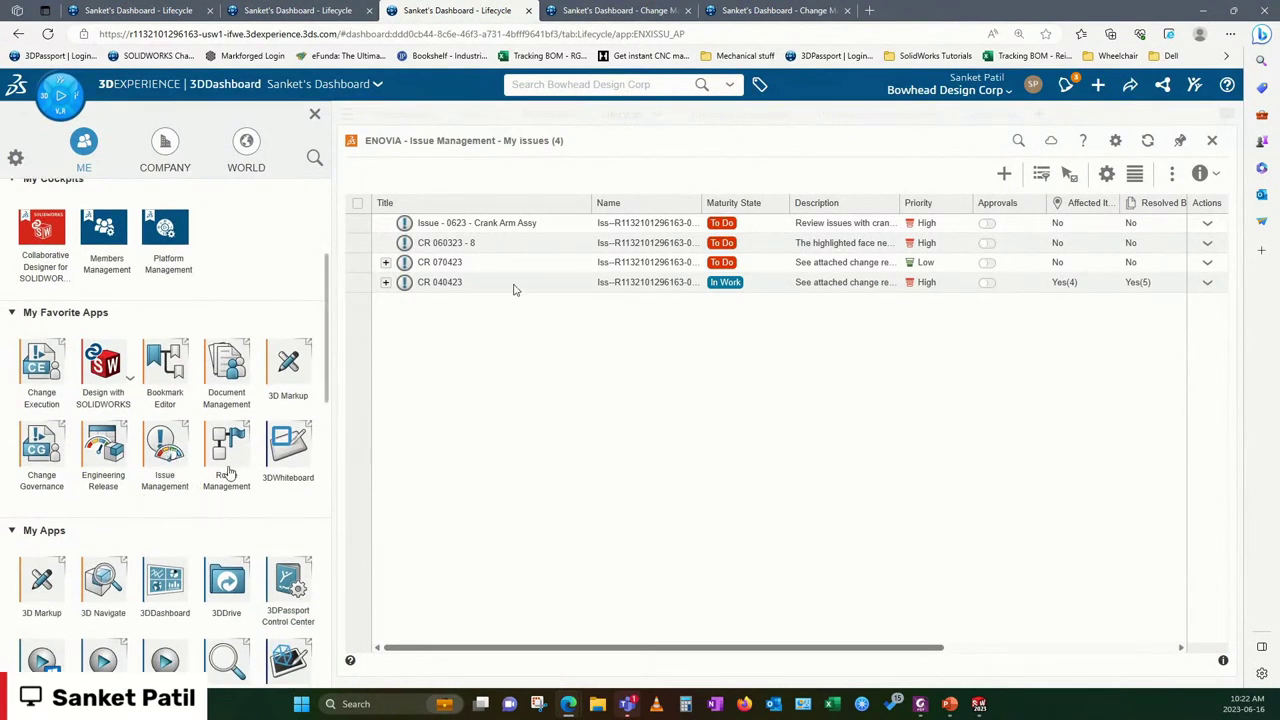
click(466, 226)
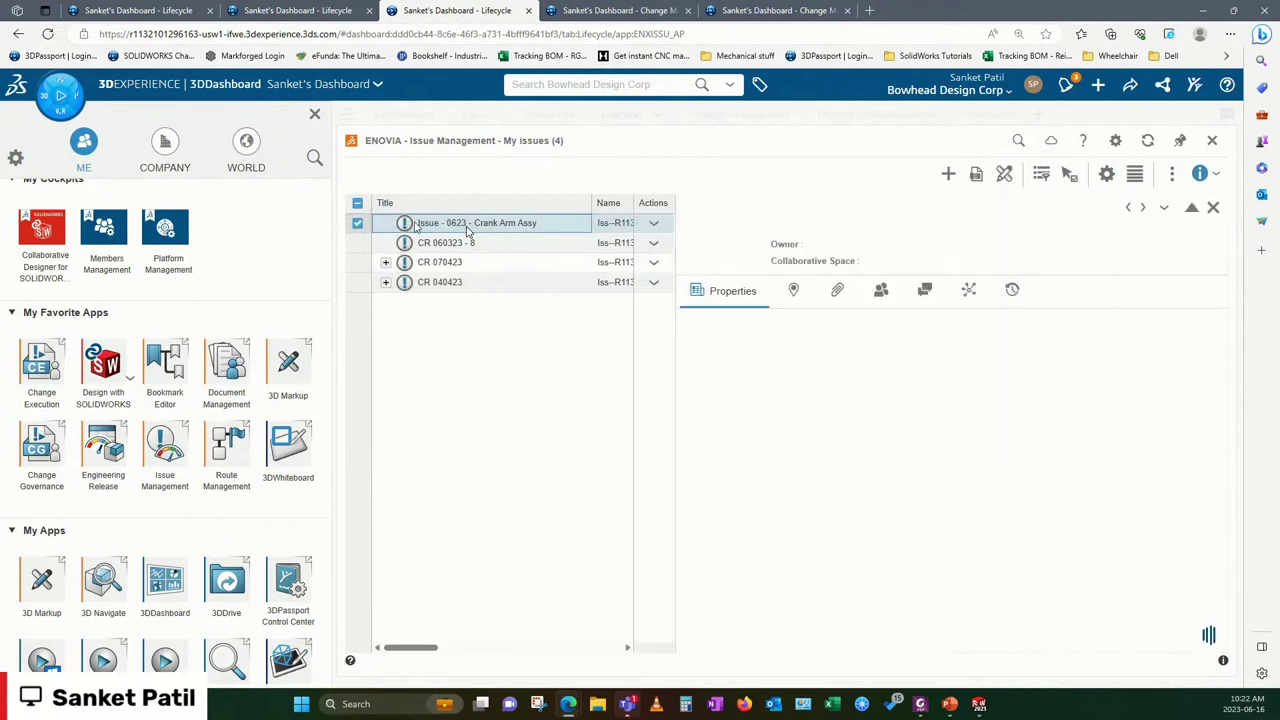
click(314, 114)
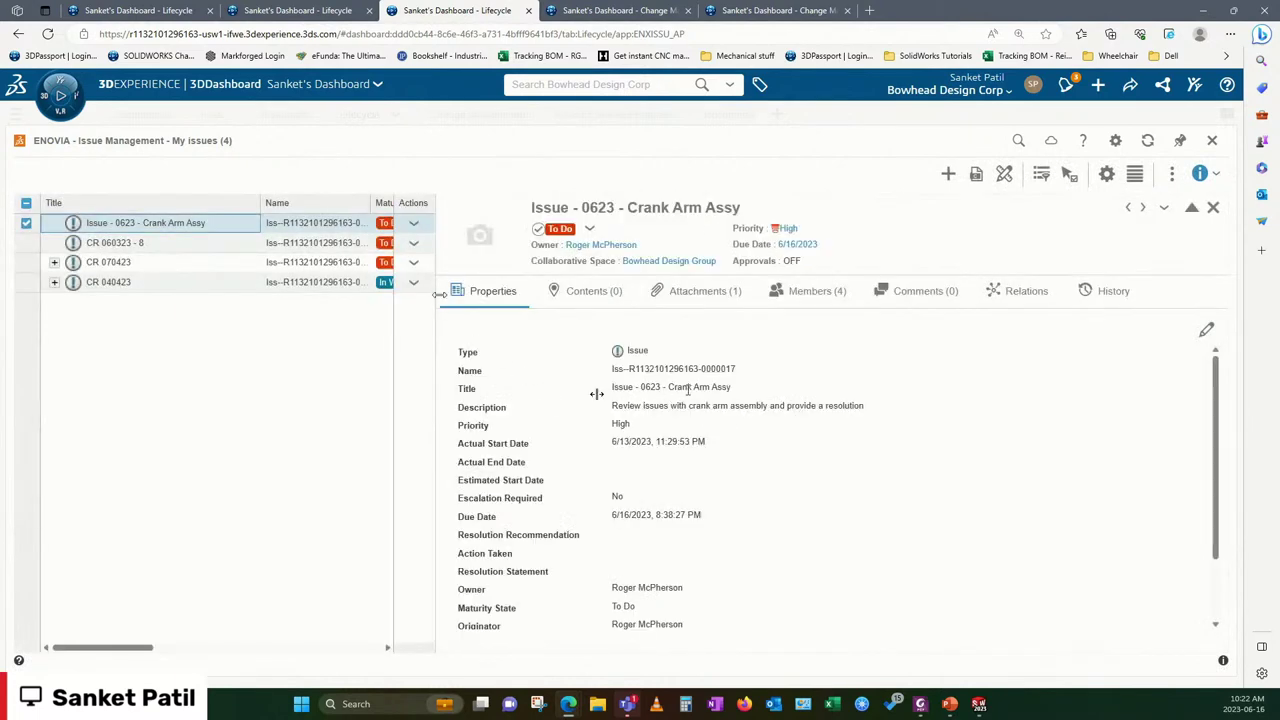
Edit the issue's properties, highlight its due date, and view the Markup00000022 attachment
click(612, 405)
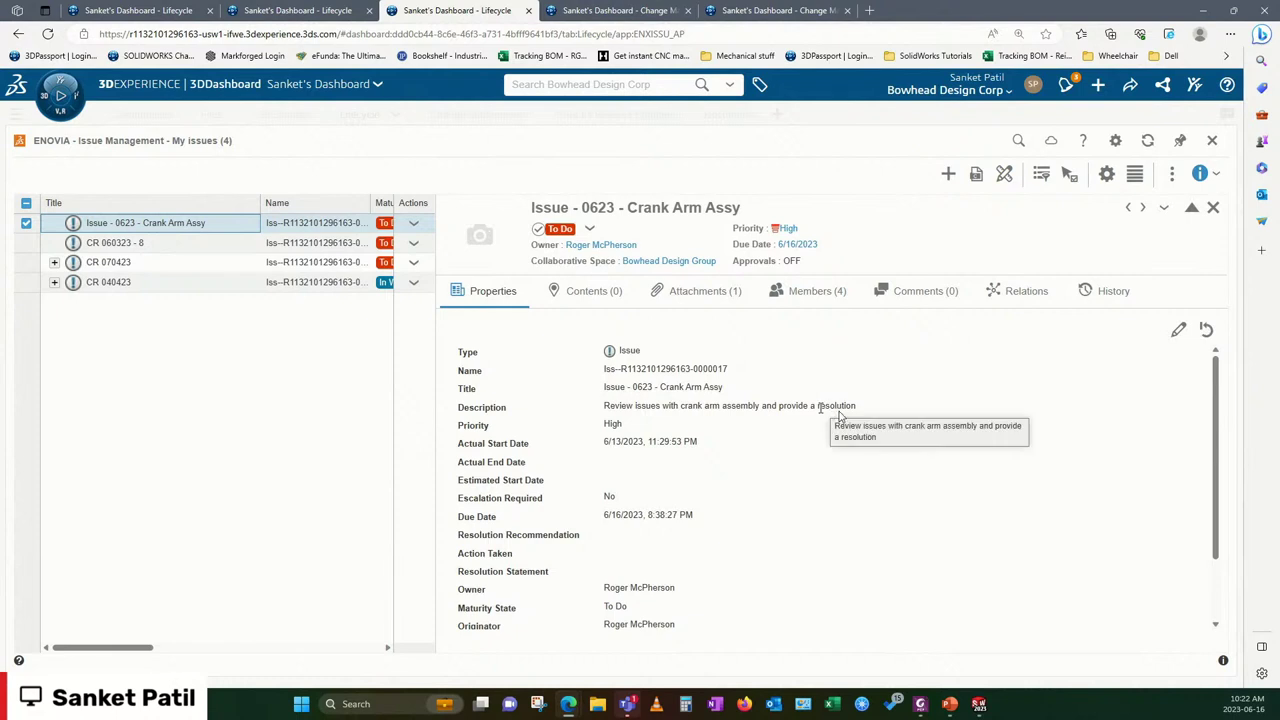
scroll(716, 553, down, 1)
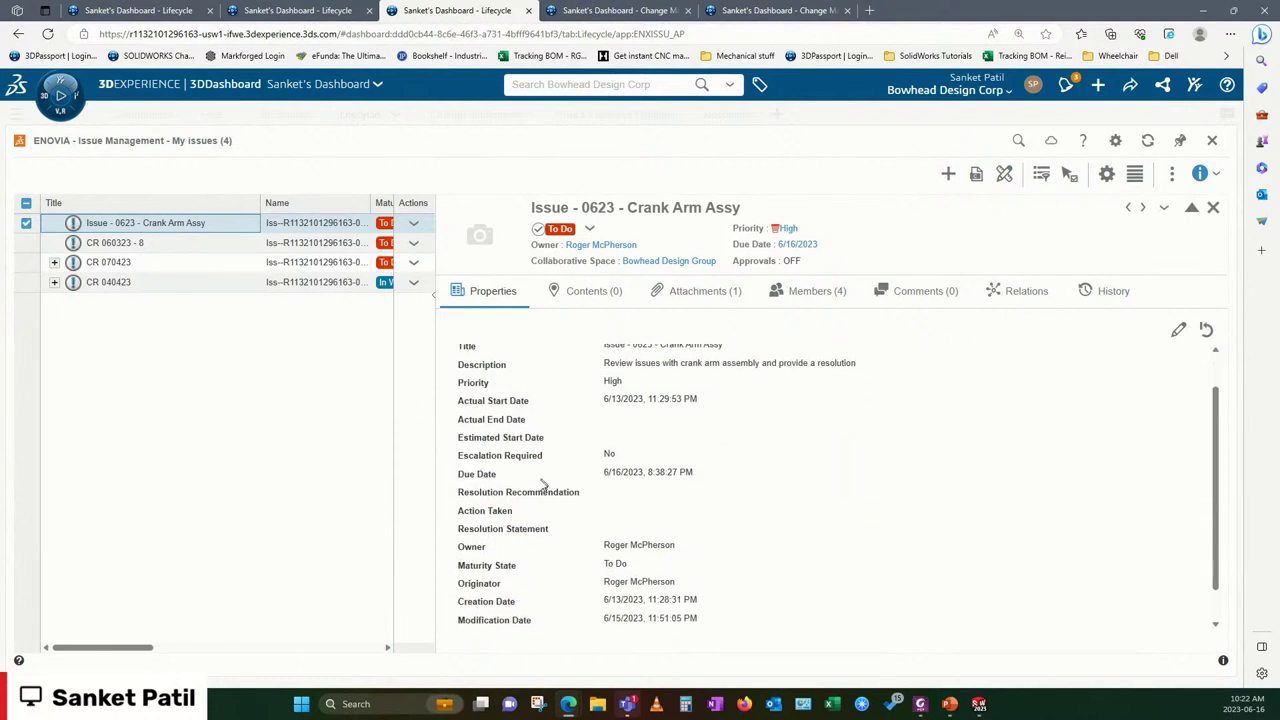
drag(602, 473, 700, 478)
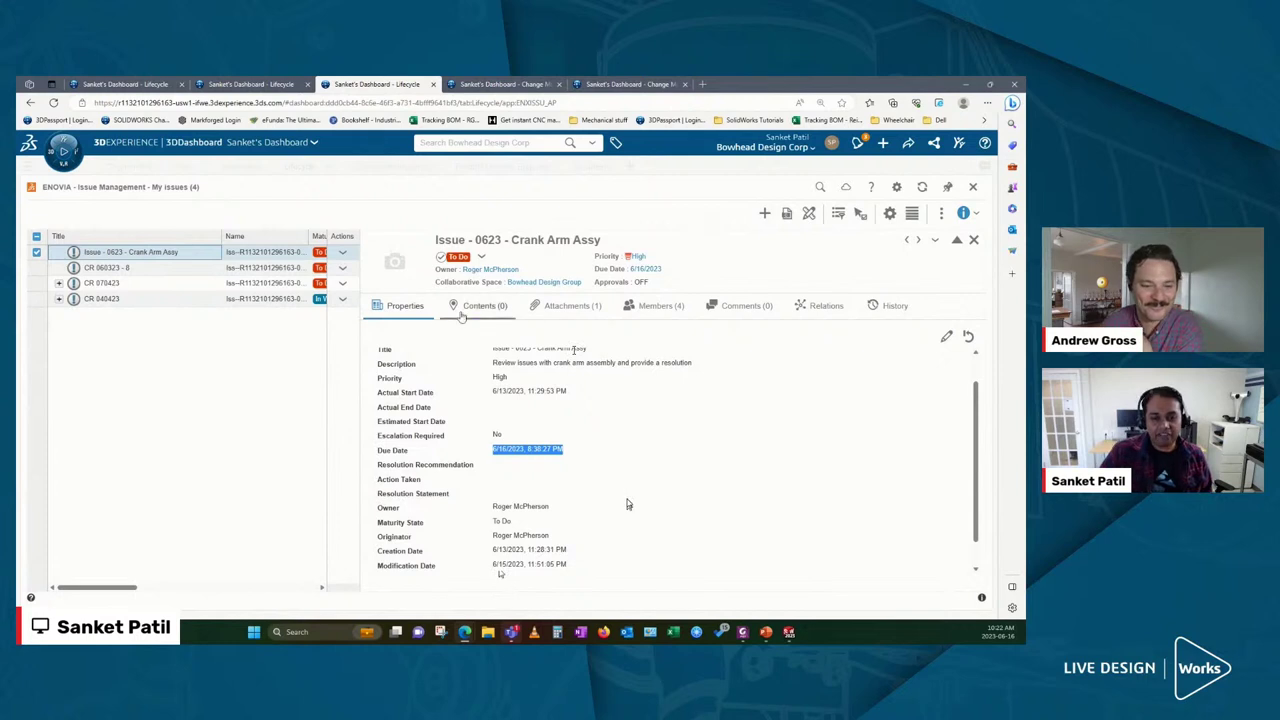
click(556, 310)
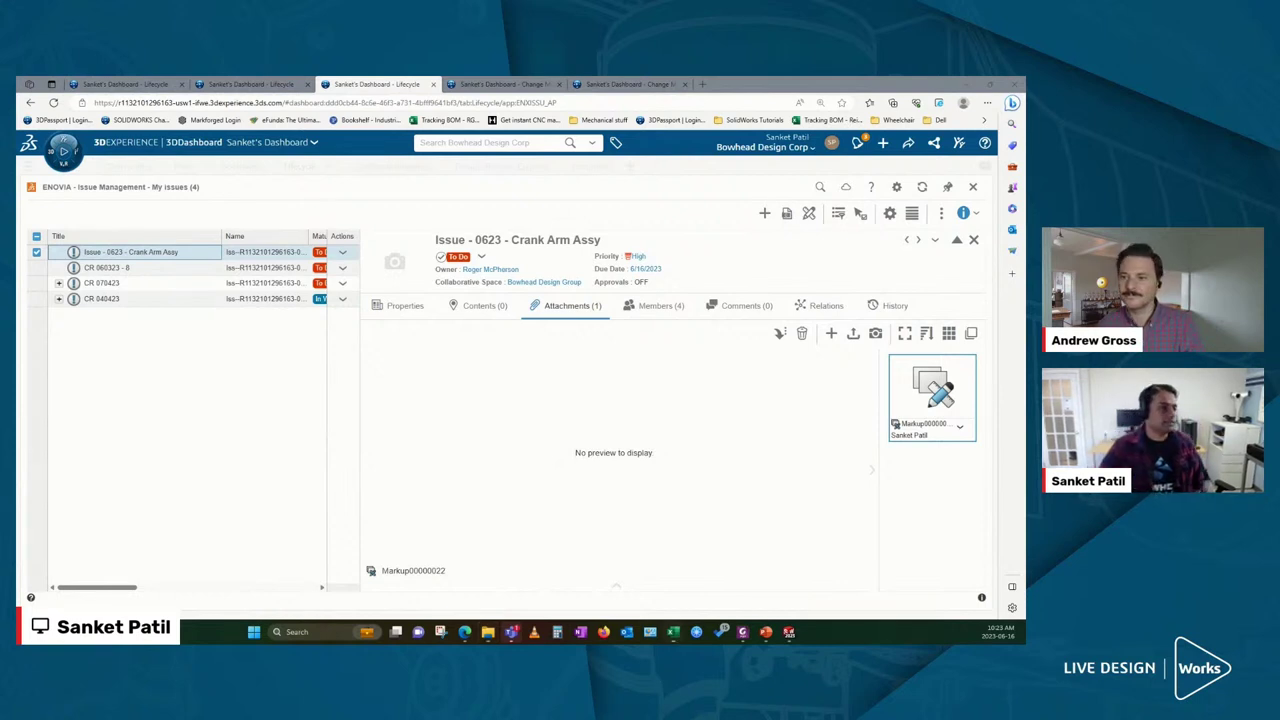
key(alt+Tab)
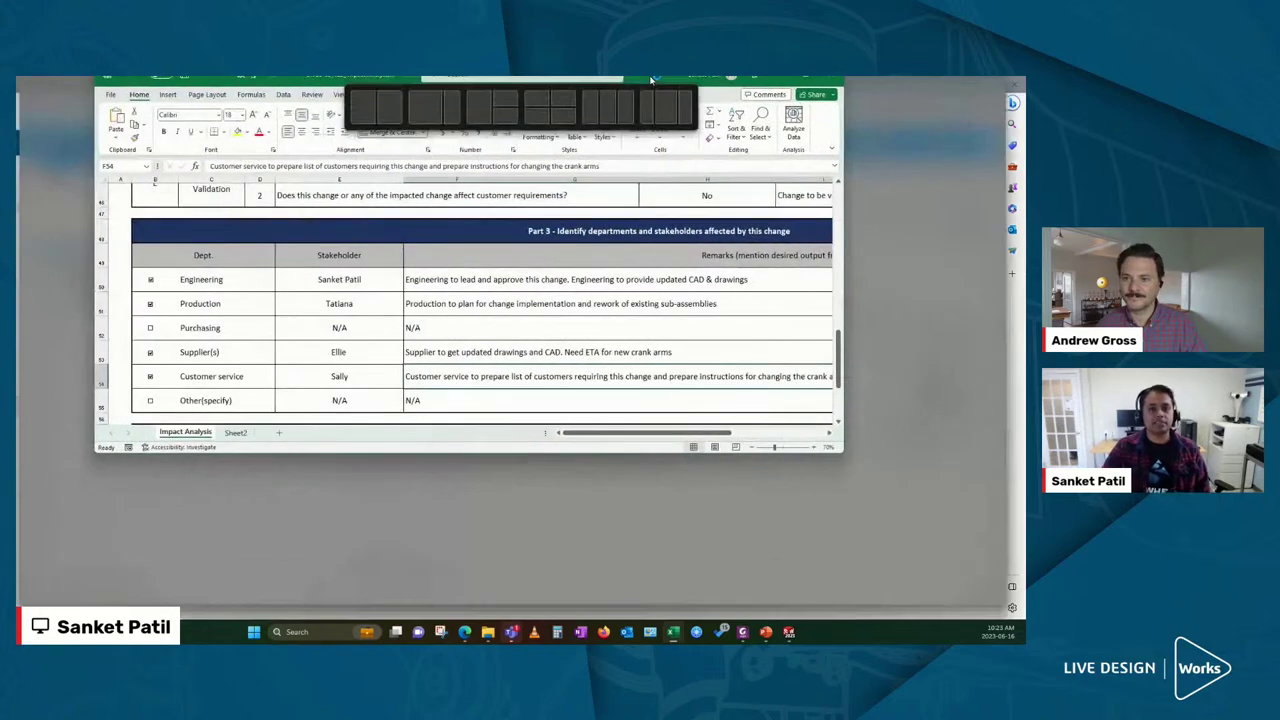
click(650, 78)
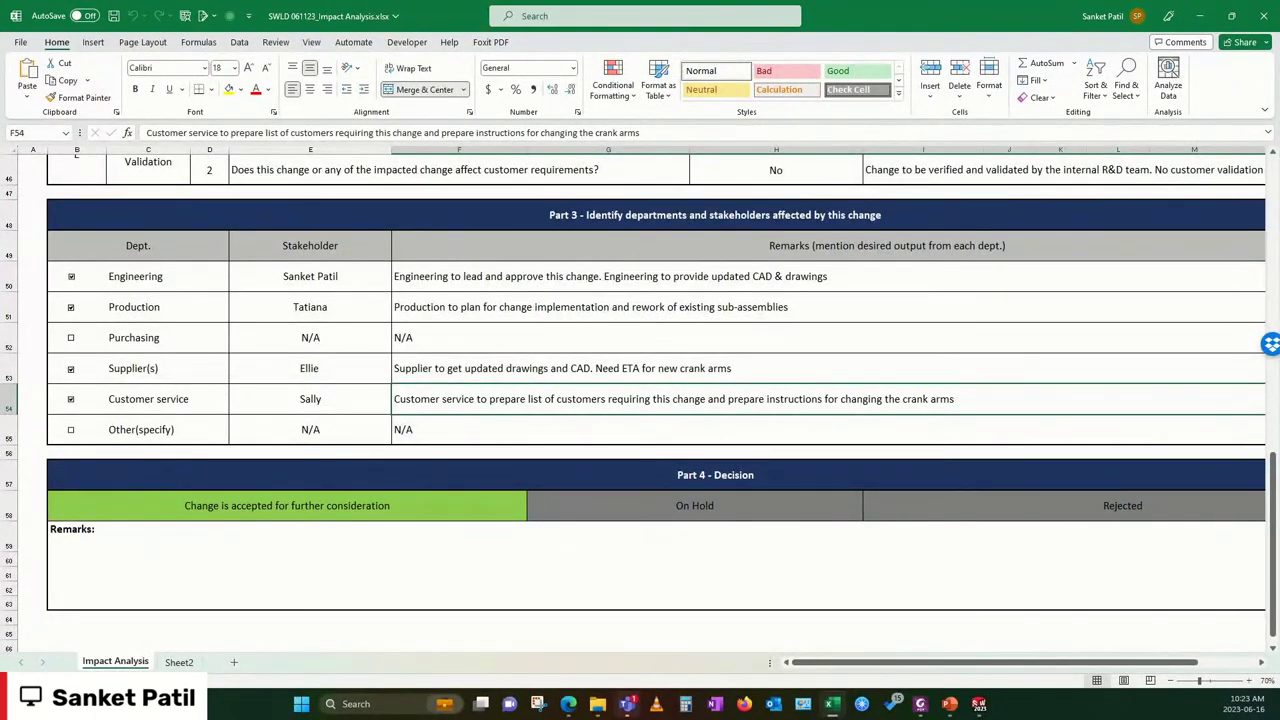
scroll(747, 400, up, 3)
scroll(747, 400, up, 7)
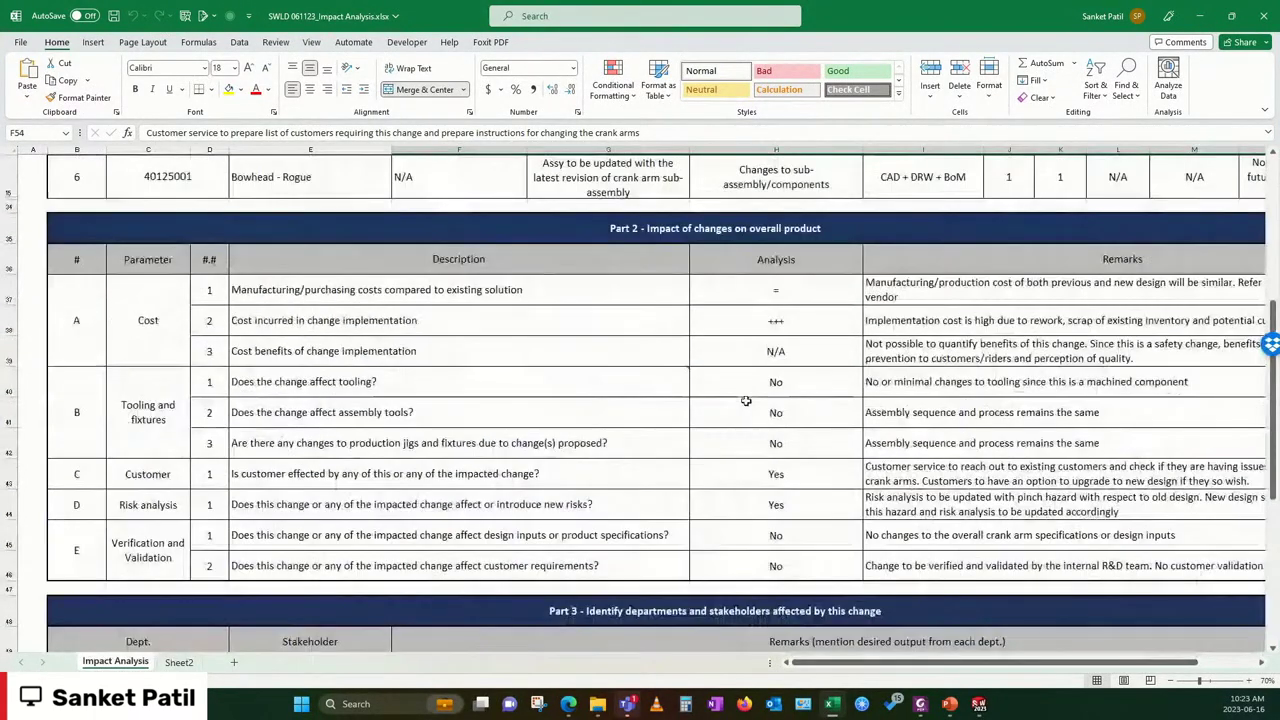
scroll(747, 400, up, 5)
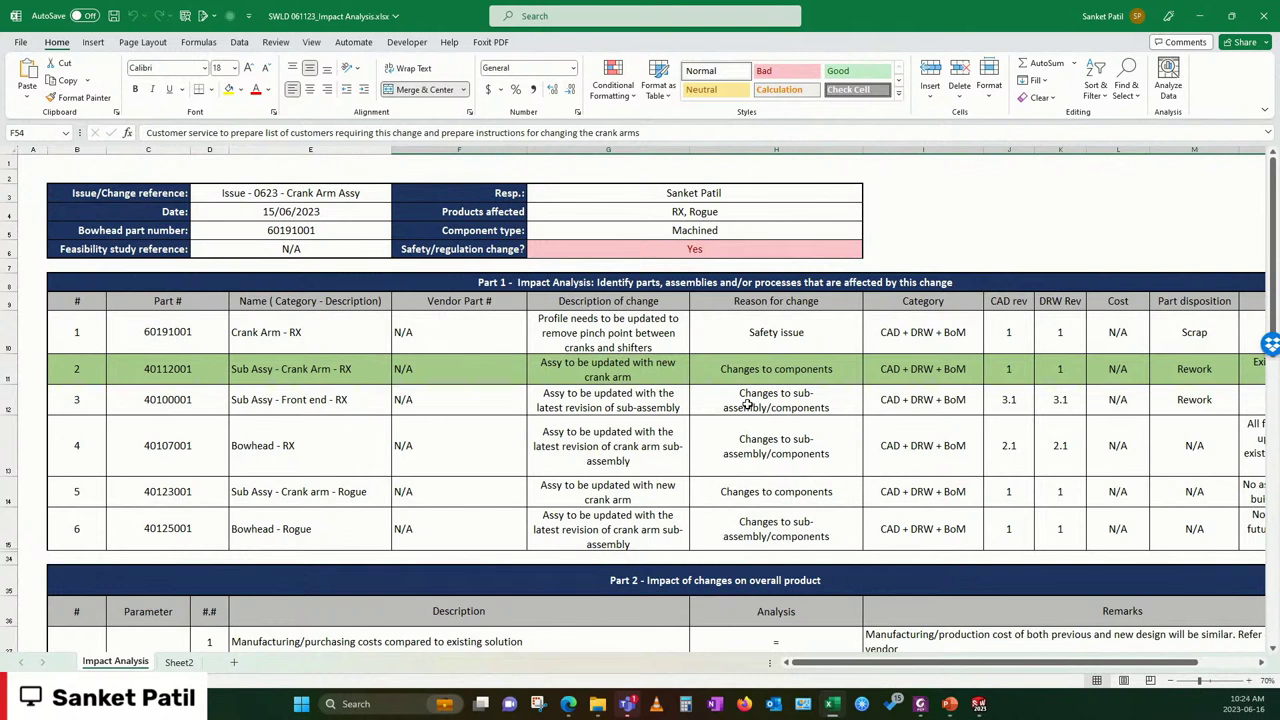
click(274, 400)
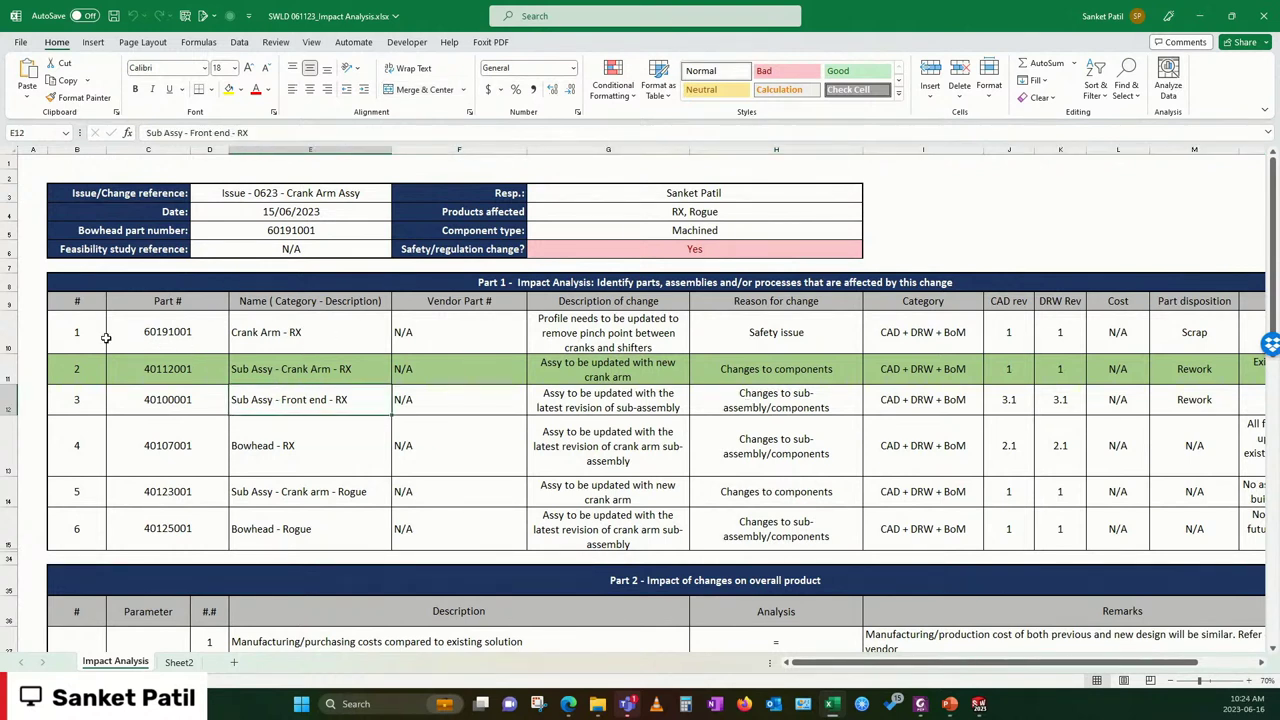
click(185, 331)
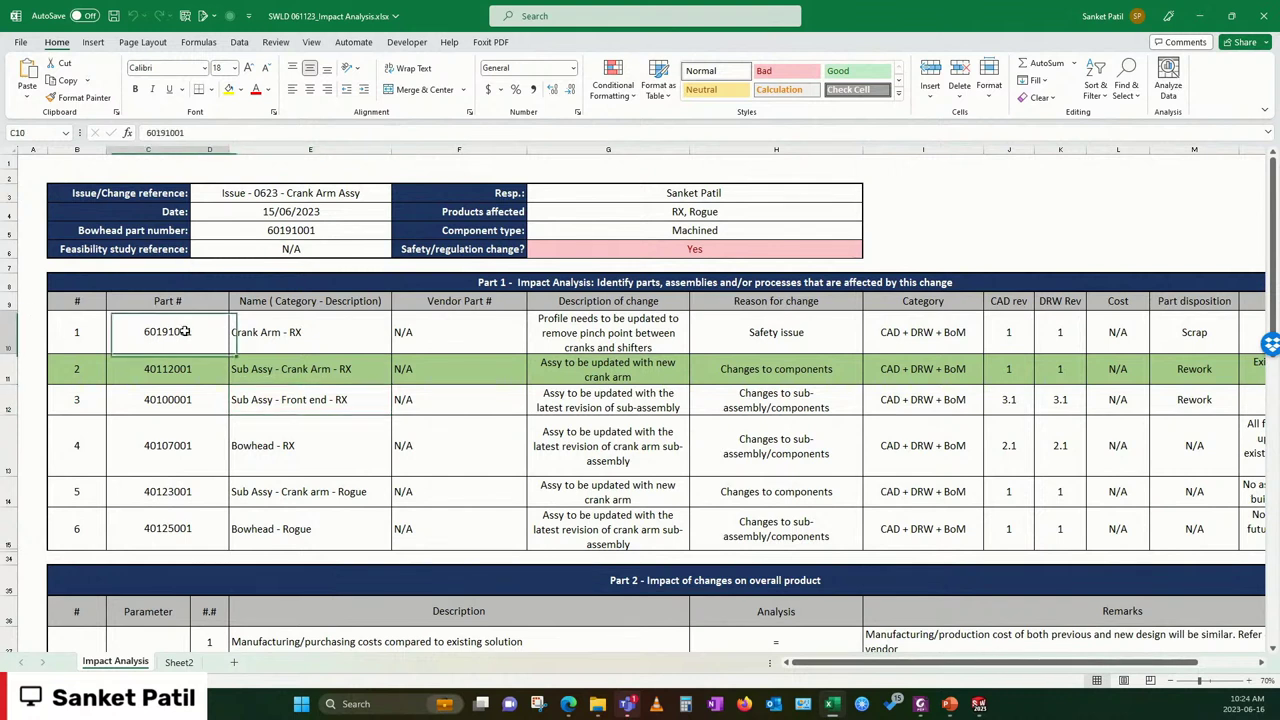
click(10, 332)
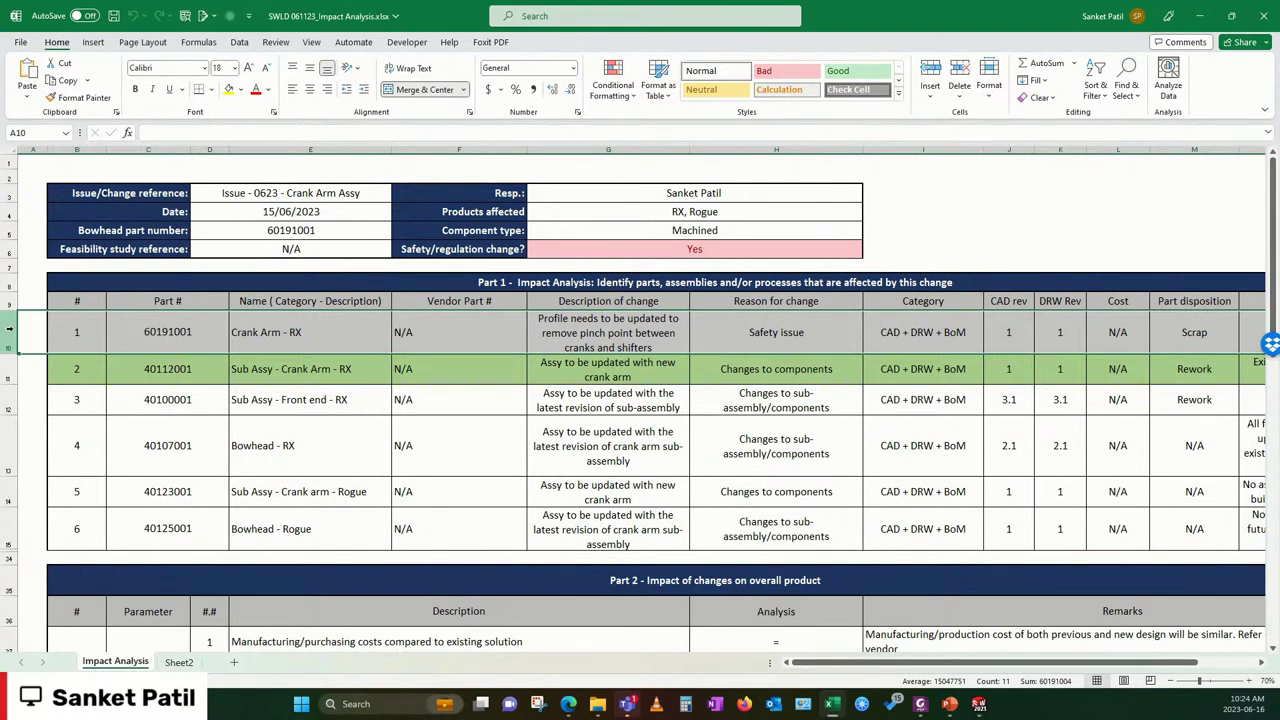
drag(9, 369, 20, 518)
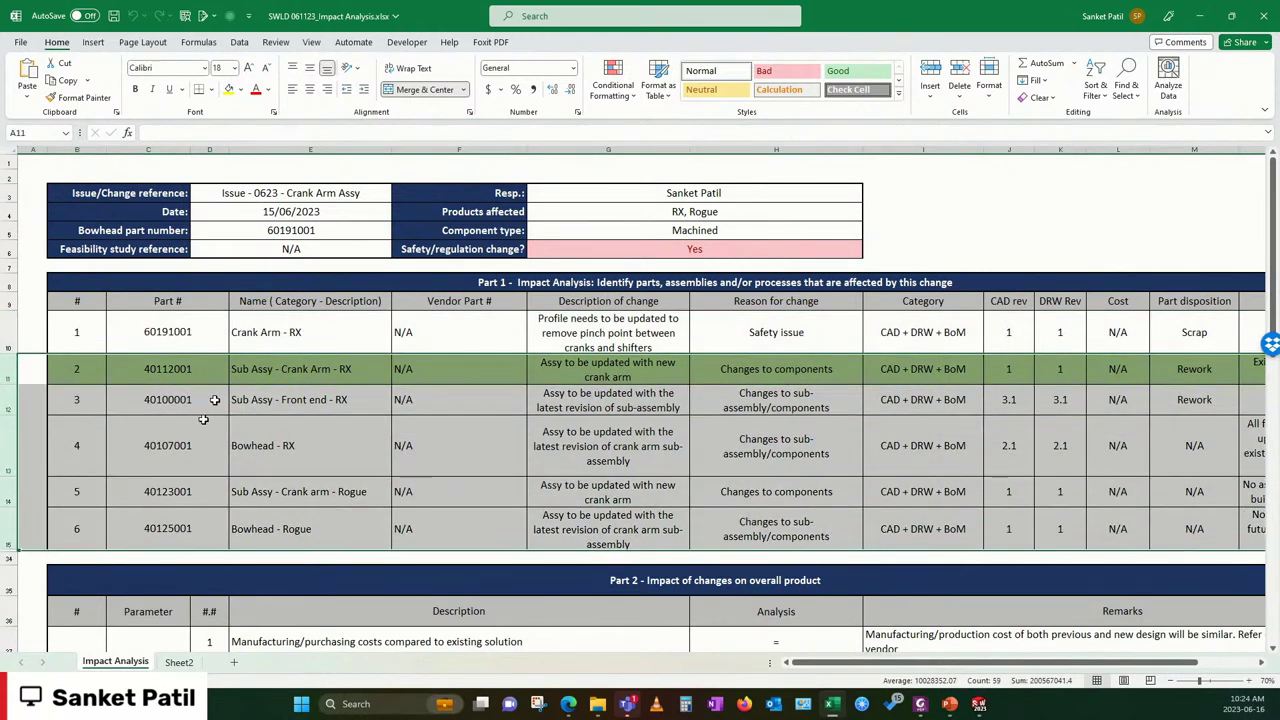
click(169, 377)
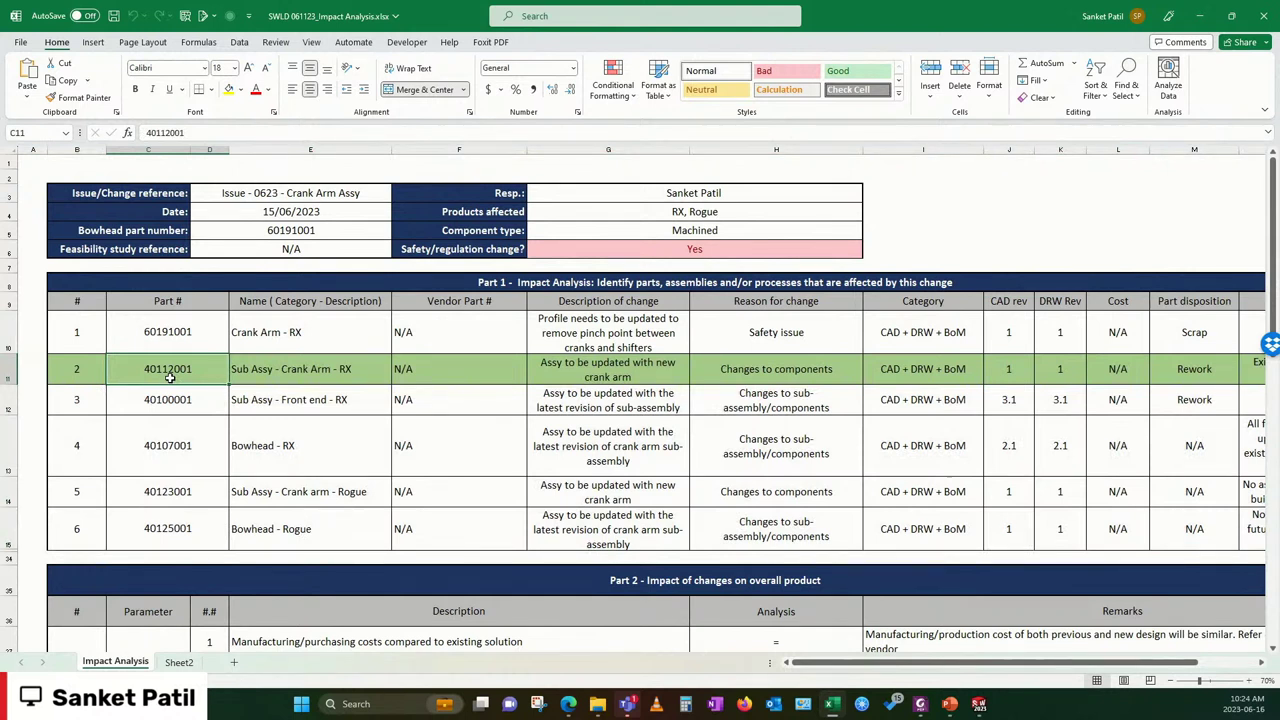
click(178, 399)
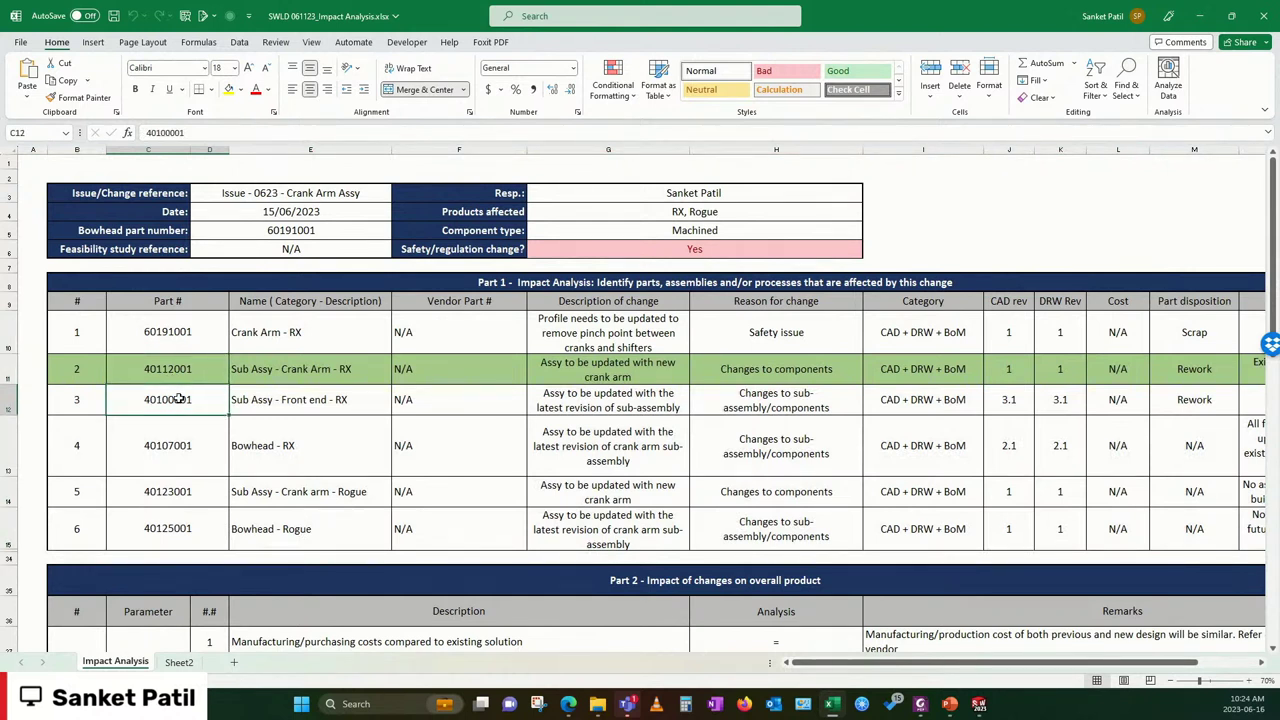
click(178, 431)
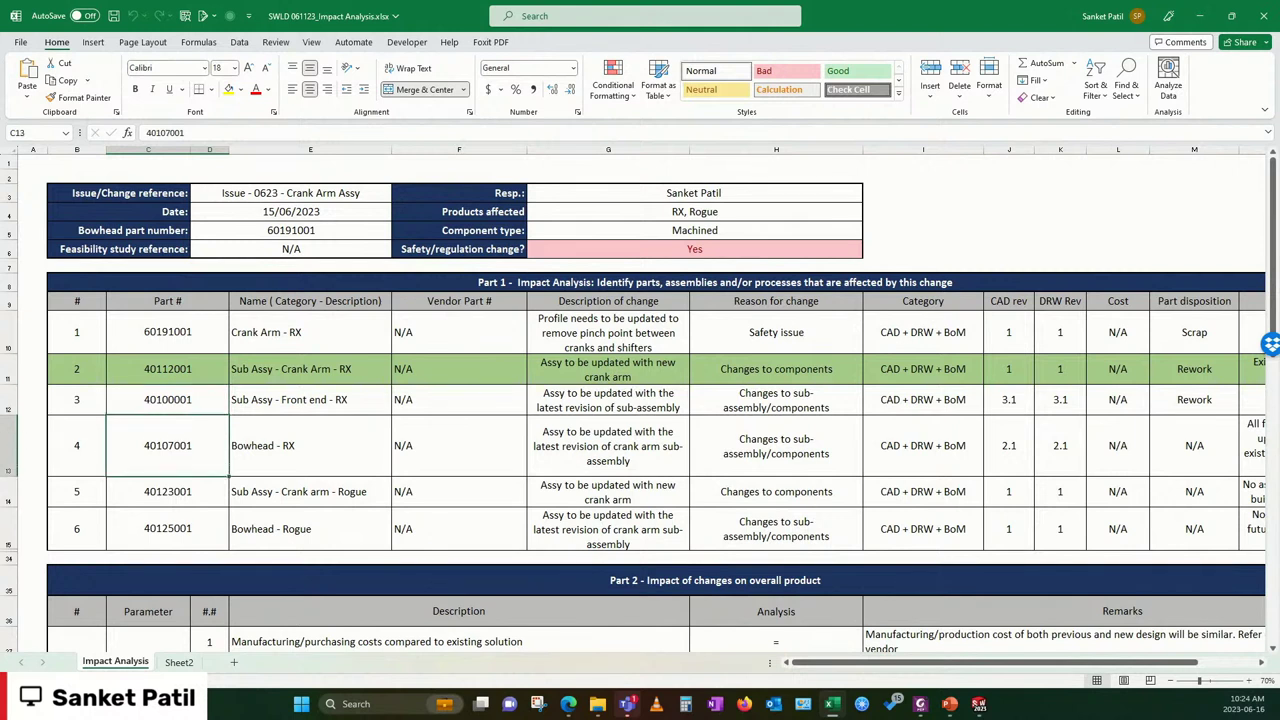
click(8, 445)
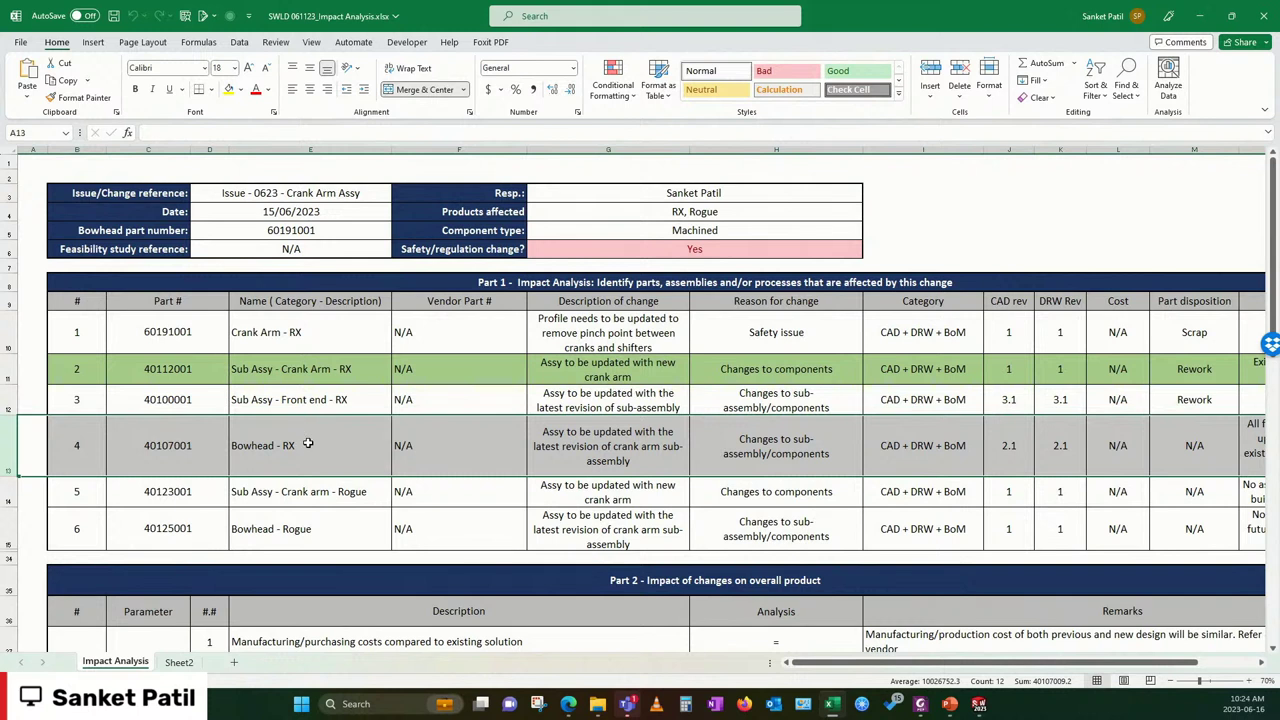
click(317, 527)
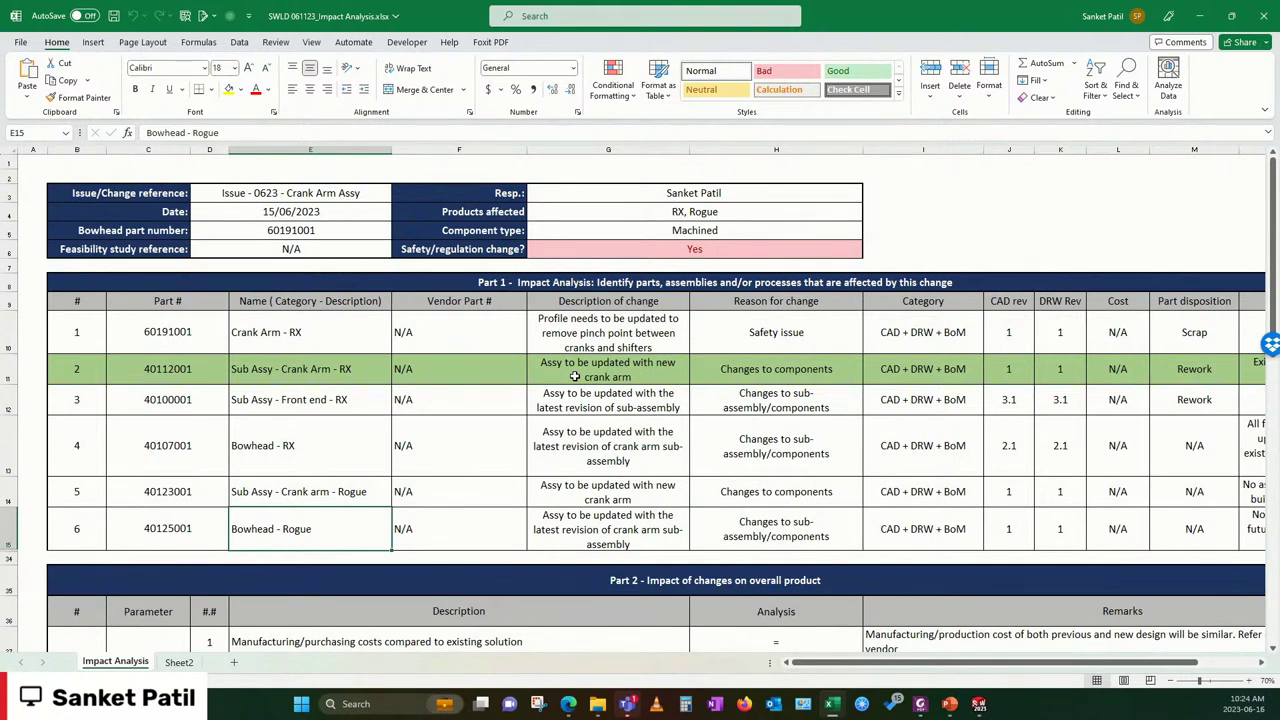
Scroll down to Part 2 of the Impact Analysis sheet and point out the Cost parameter group
scroll(576, 380, down, 1)
scroll(578, 395, down, 1)
scroll(581, 407, down, 1)
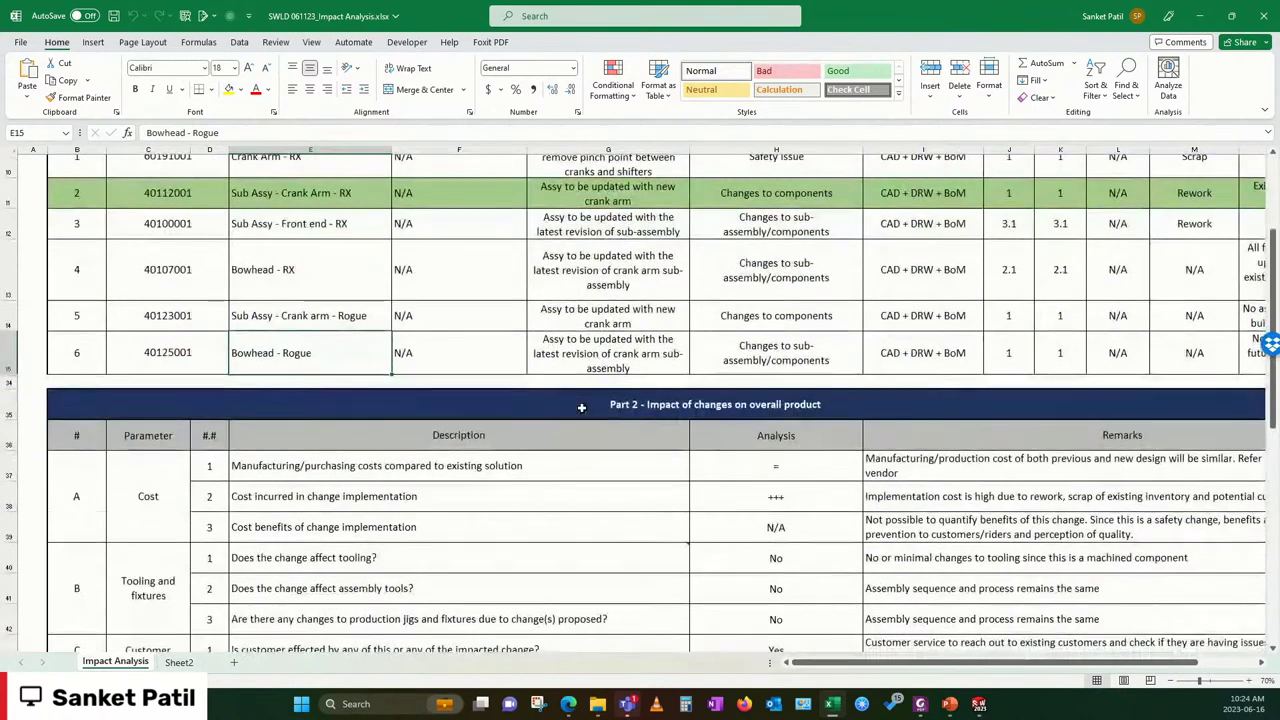
scroll(582, 408, down, 1)
scroll(566, 409, down, 1)
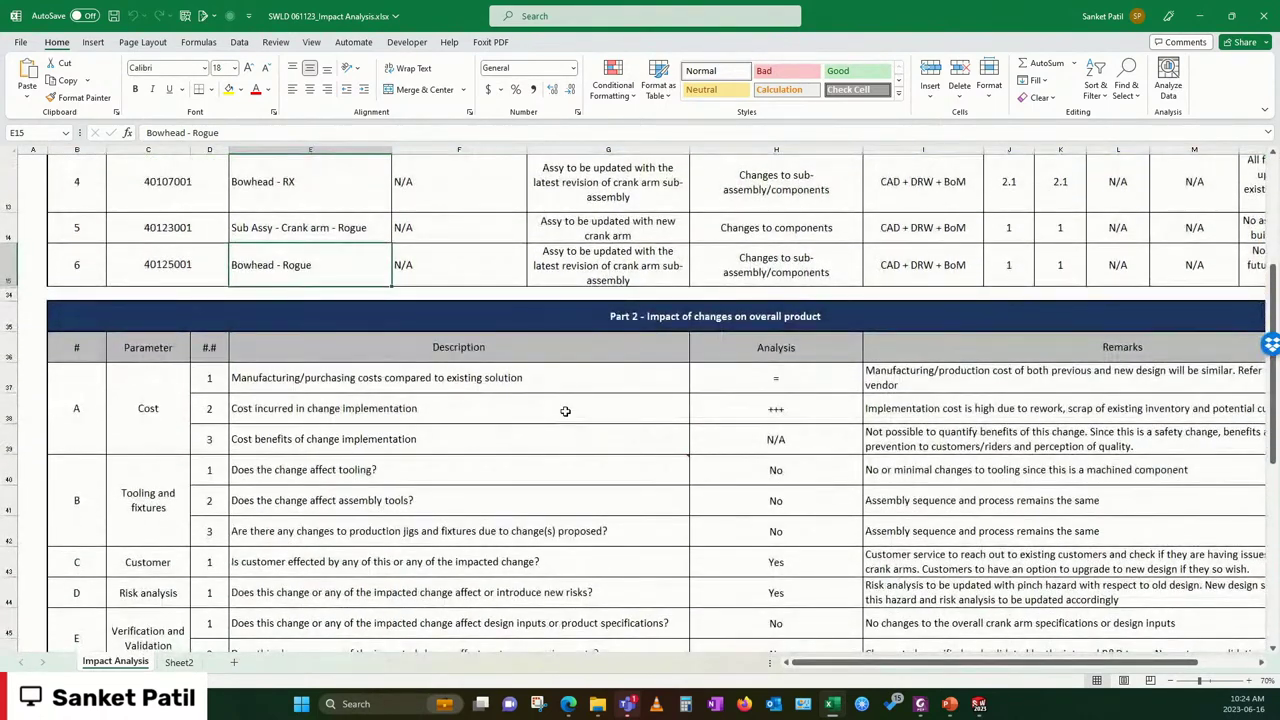
click(148, 408)
Point out the Customer parameter and read its customer service remark
scroll(390, 397, down, 1)
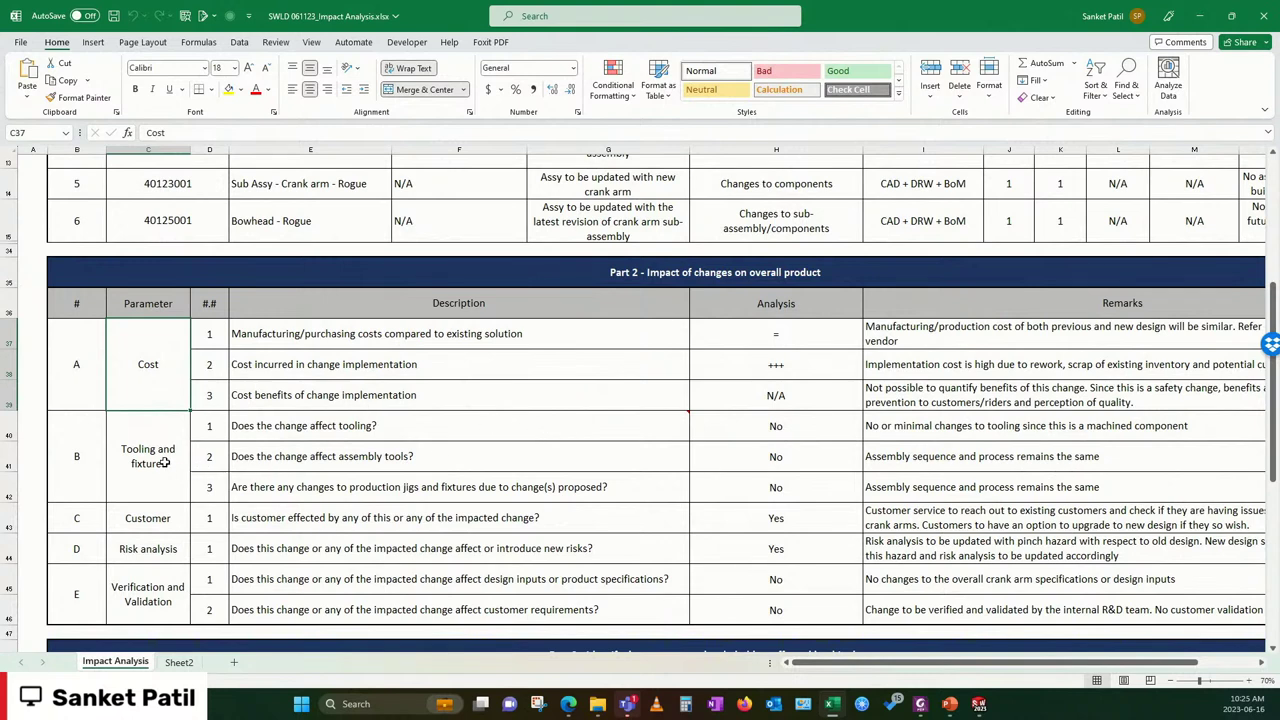
scroll(245, 450, down, 1)
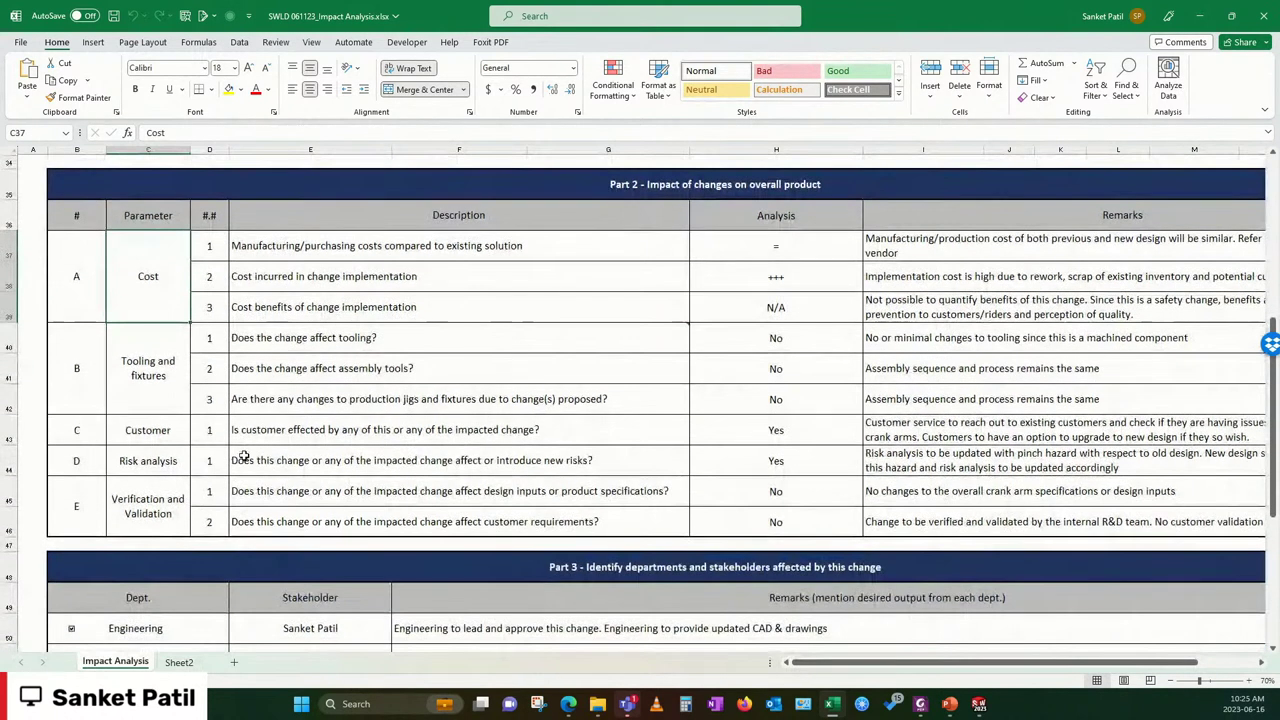
click(162, 432)
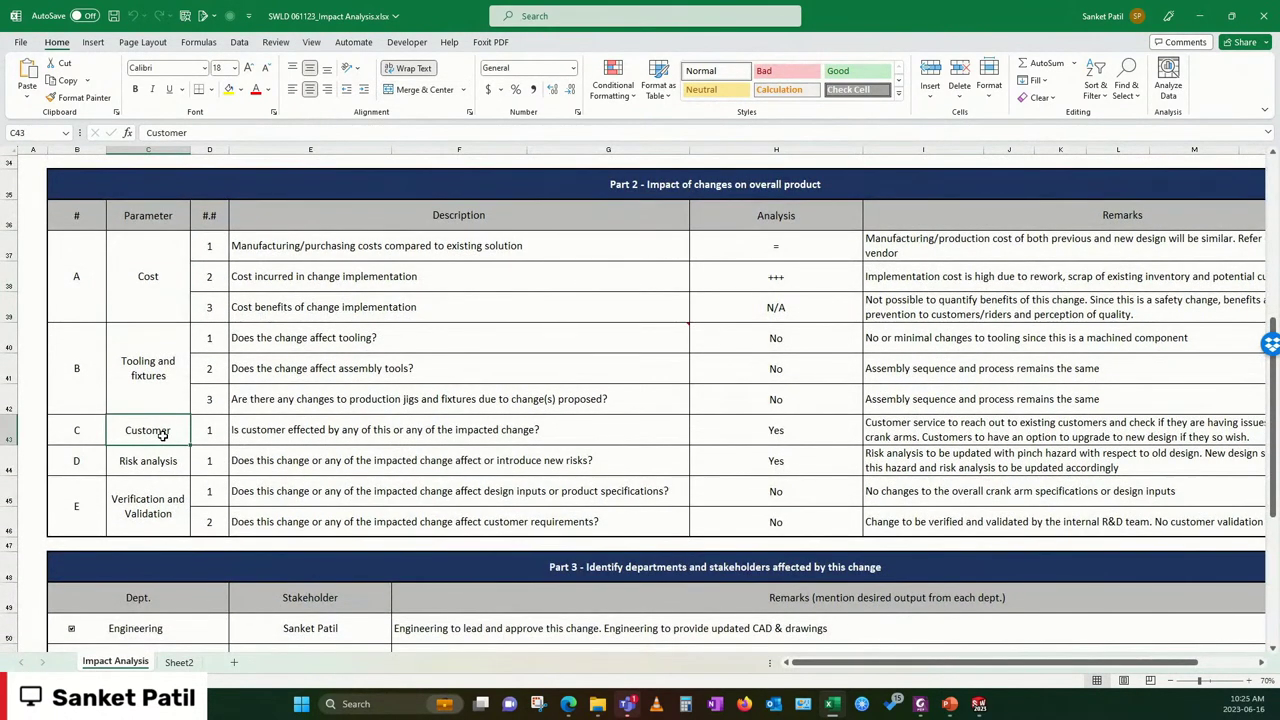
click(880, 424)
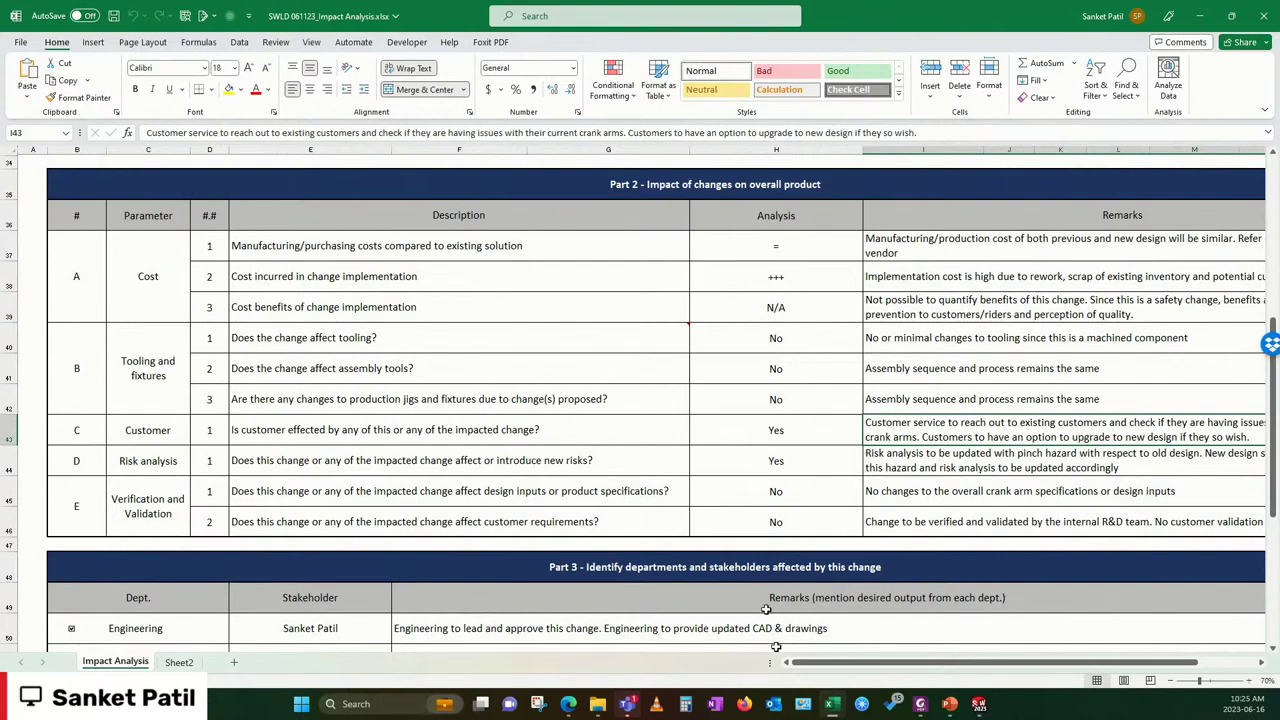
scroll(756, 578, down, 1)
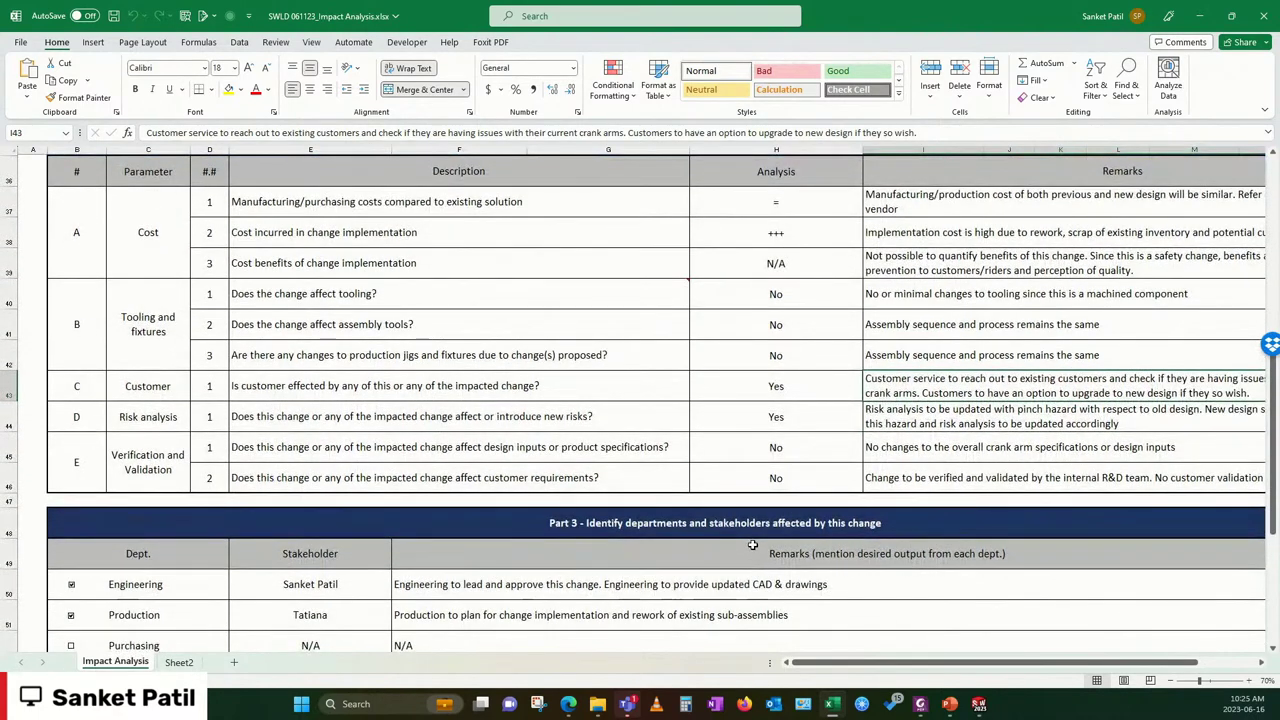
Review Parts 3 and 4, pointing out the Stakeholder column and the Supplier(s) department
scroll(750, 542, down, 1)
scroll(750, 542, down, 1)
scroll(750, 542, down, 1)
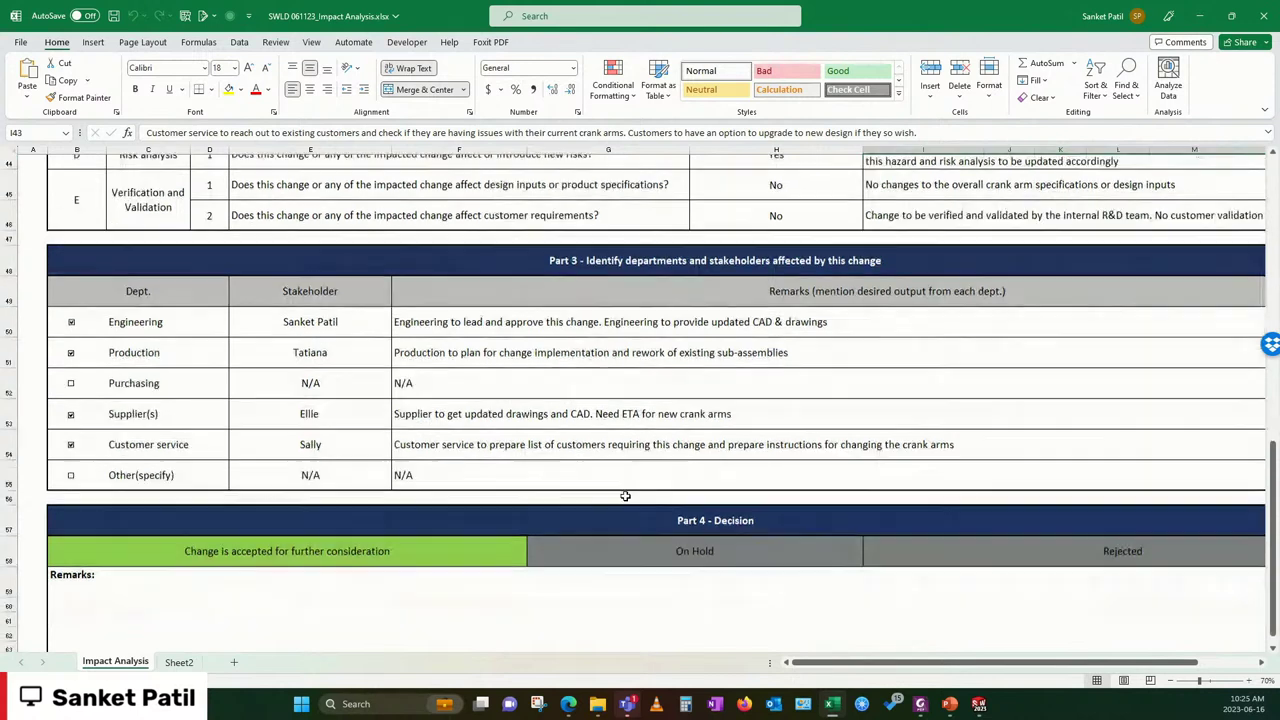
scroll(630, 500, down, 1)
click(366, 288)
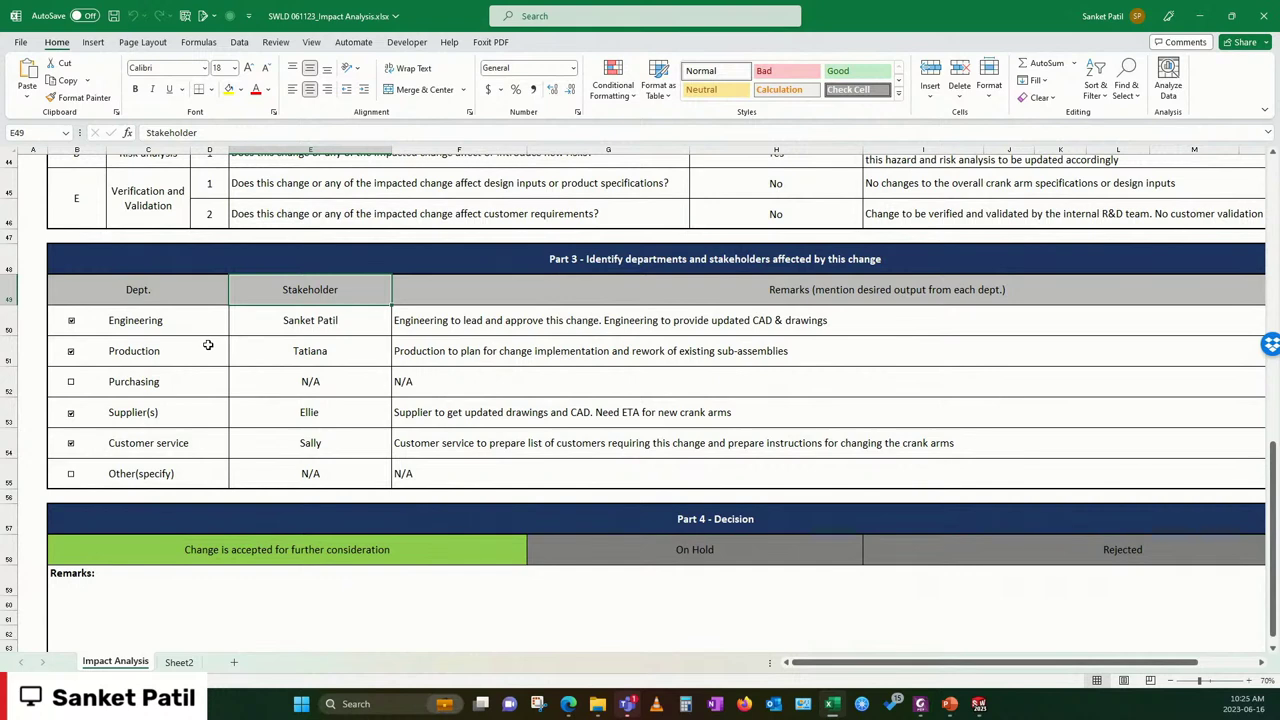
scroll(320, 271, down, 1)
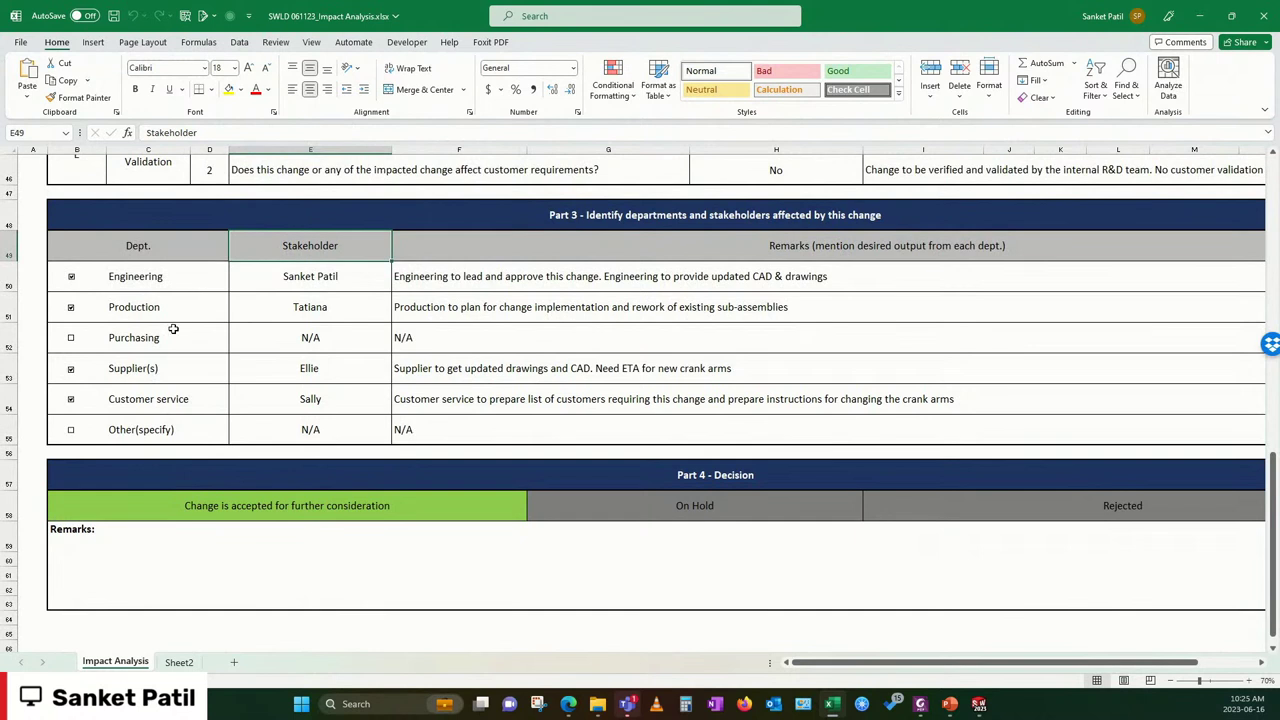
click(196, 376)
click(202, 402)
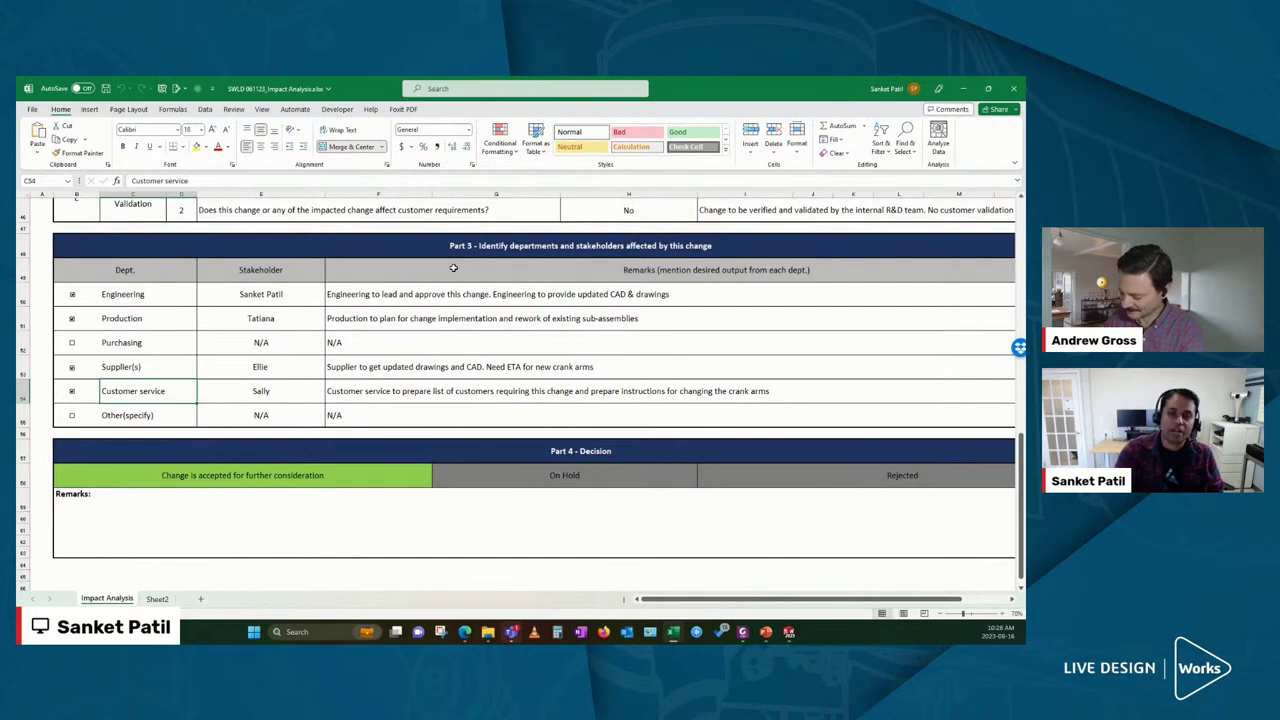
Minimize the Excel workbook to return to Issue - 0623 - Crank Arm Assy
click(963, 88)
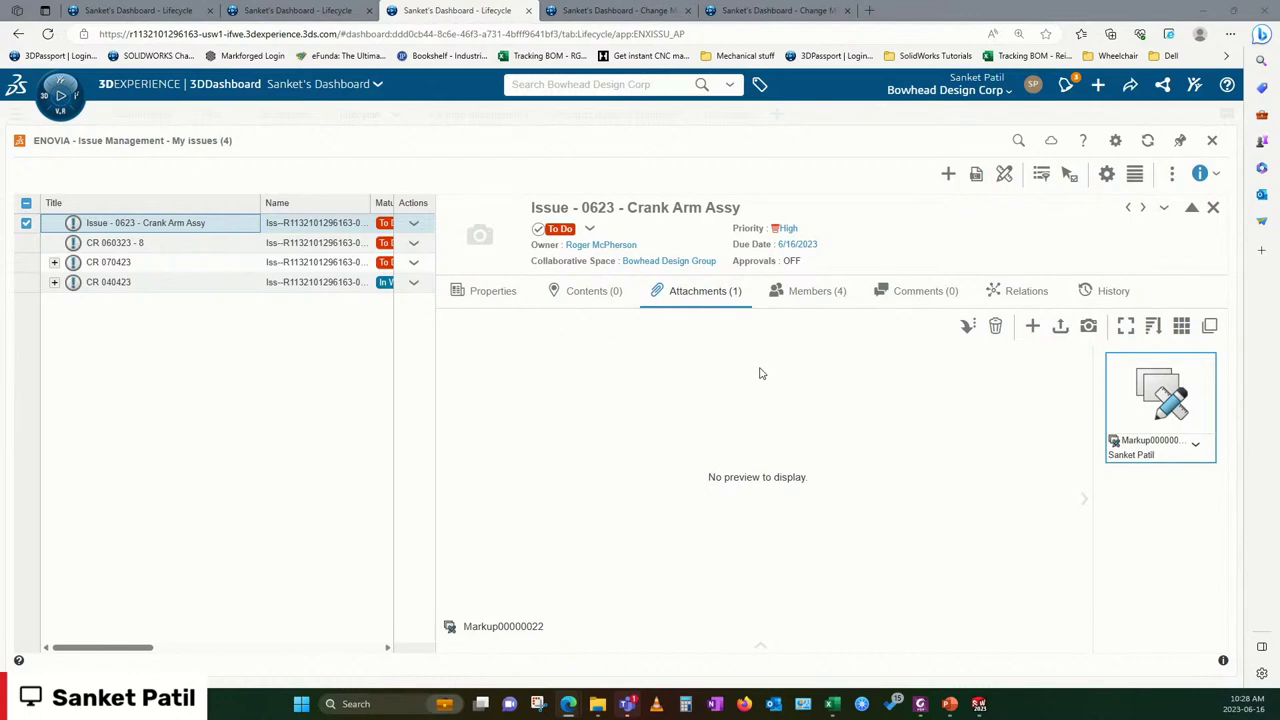
View the change process whiteboard, then go to the Change Management dashboard
click(160, 10)
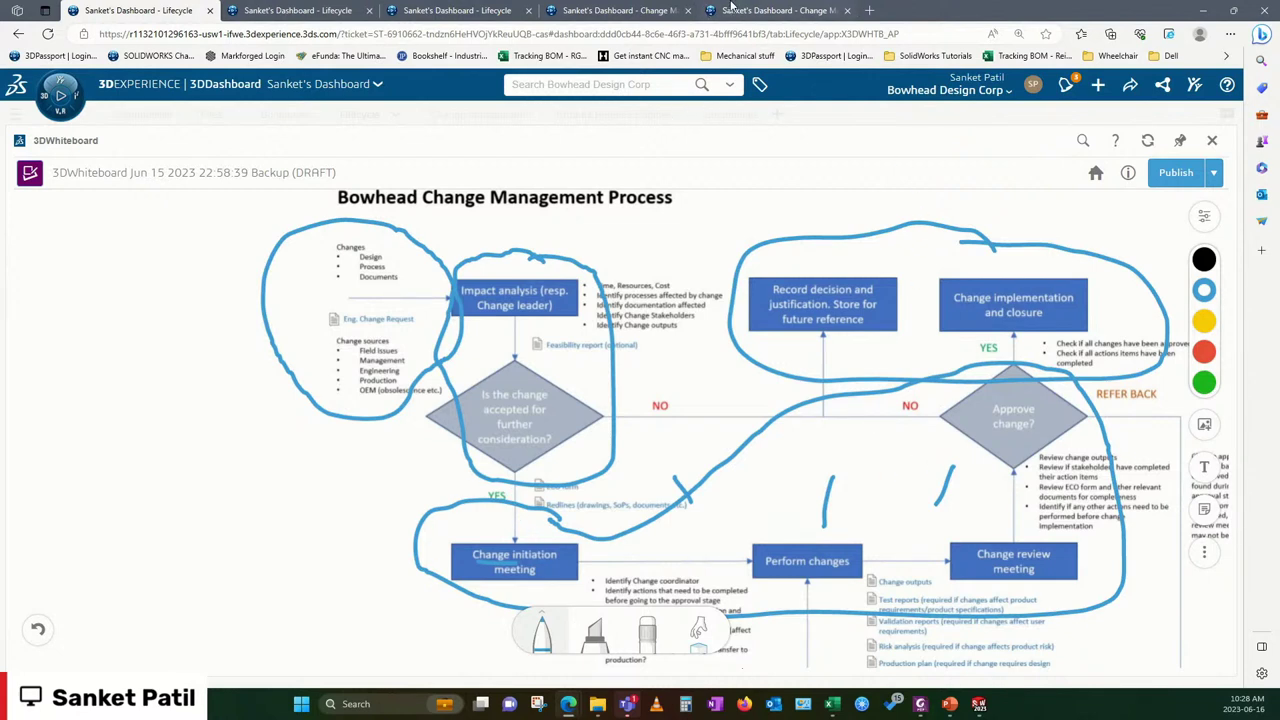
click(735, 9)
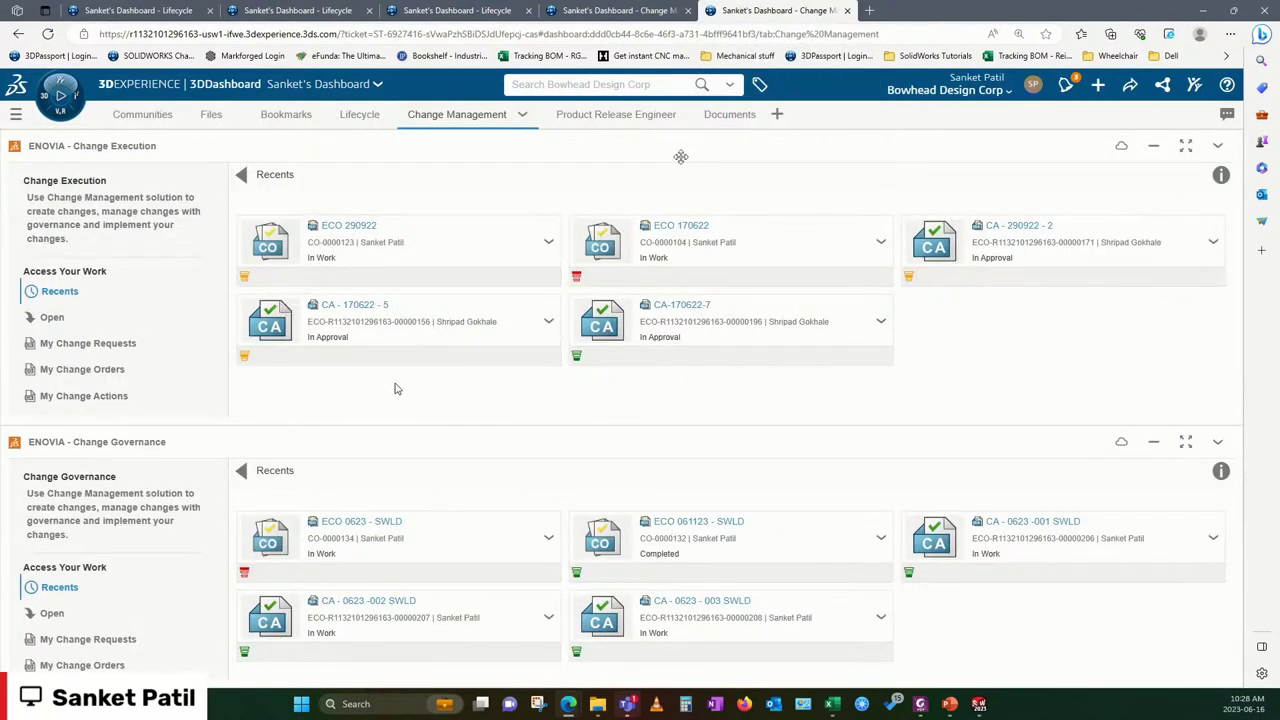
Open and close the roles and apps compass, then maximize the Change Governance widget
mouse_move(398, 320)
click(58, 97)
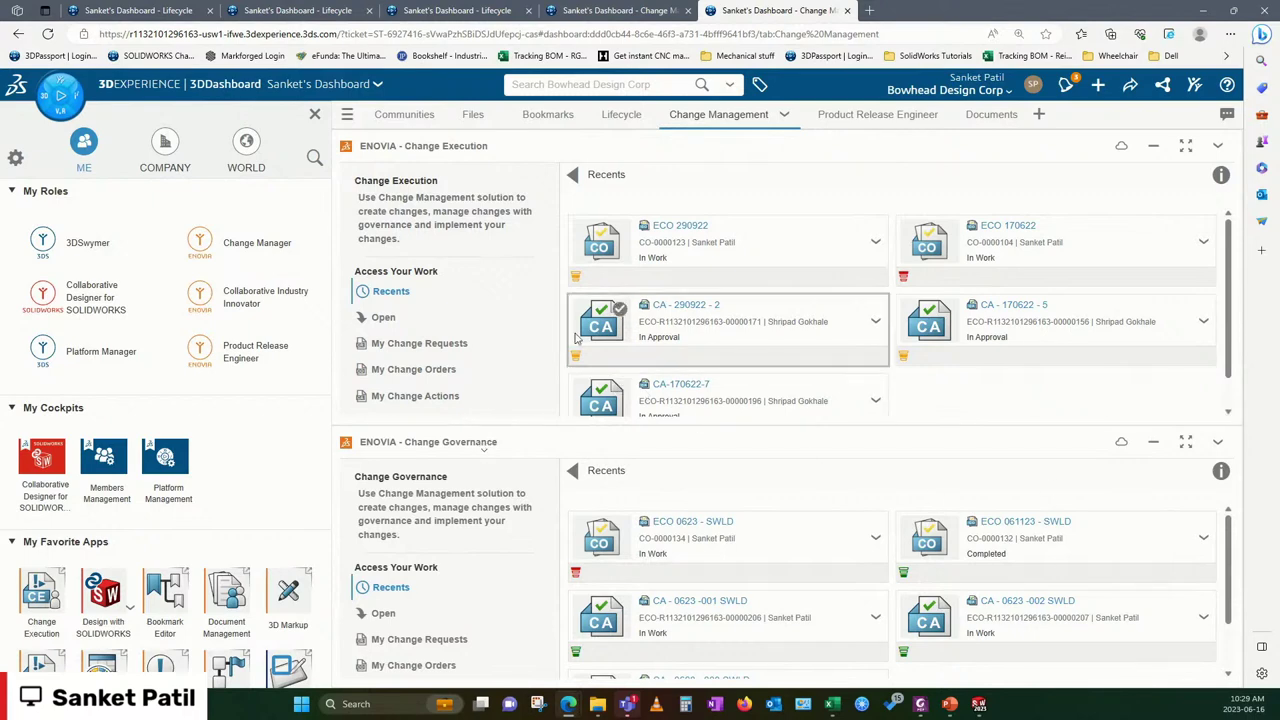
click(312, 115)
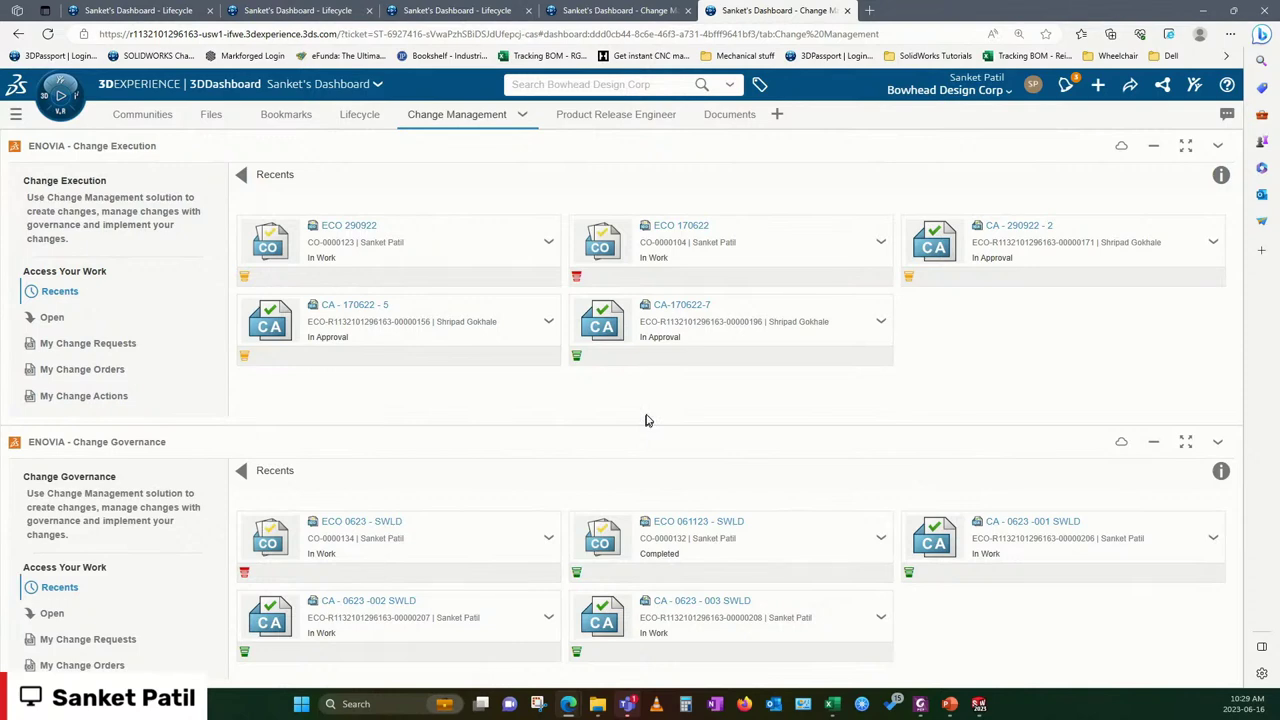
click(1185, 441)
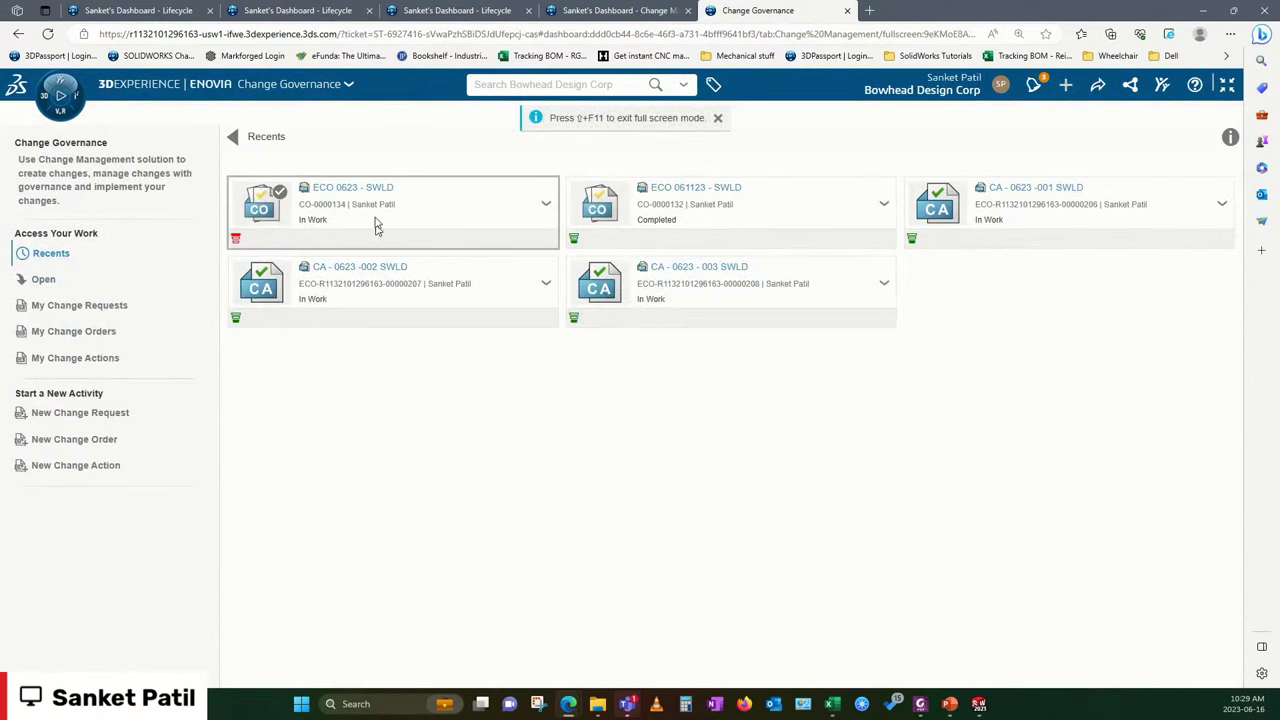
mouse_move(393, 211)
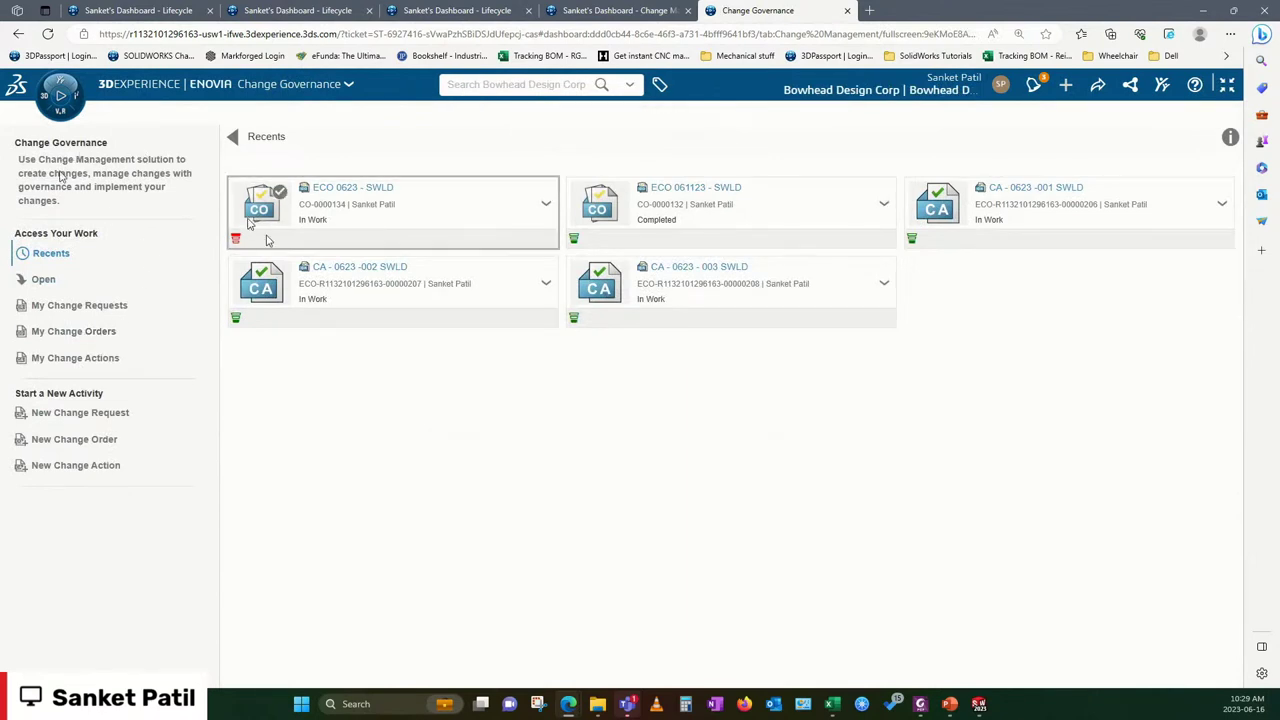
Open the ECO 0623 - SWLD change order, then go back through the 3D markup to Issue - 0623
double_click(355, 204)
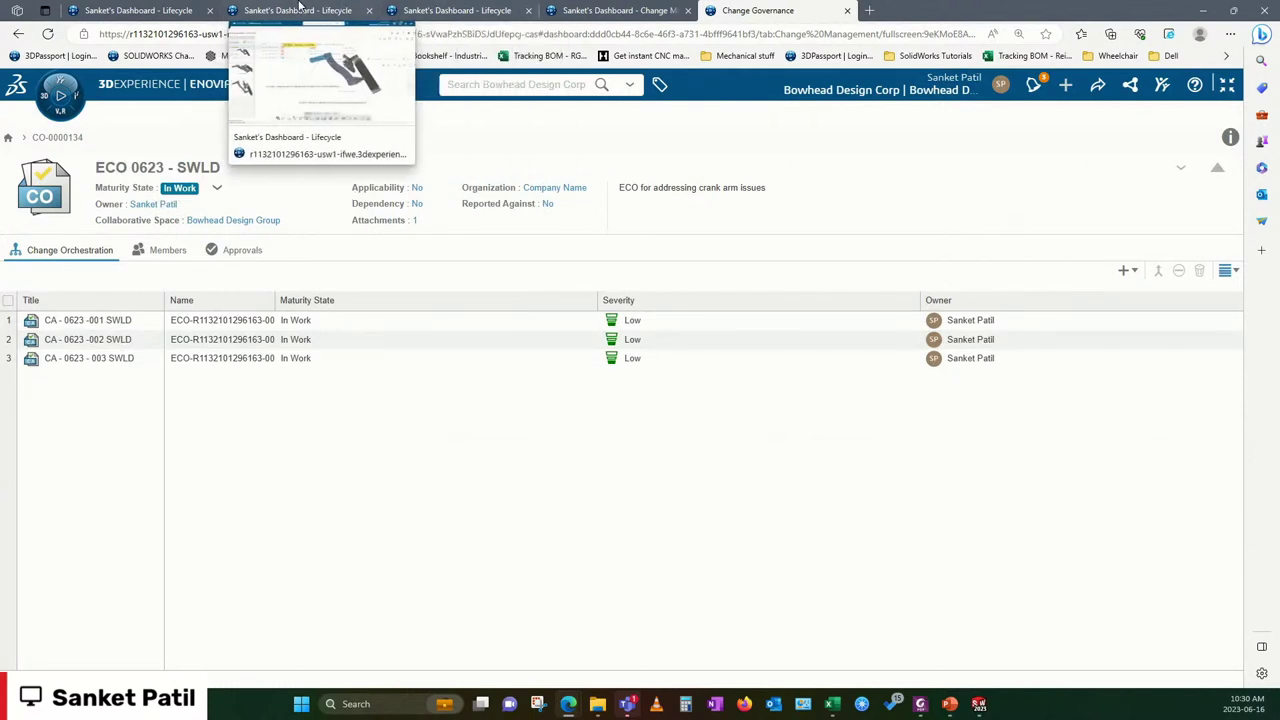
click(301, 8)
click(451, 8)
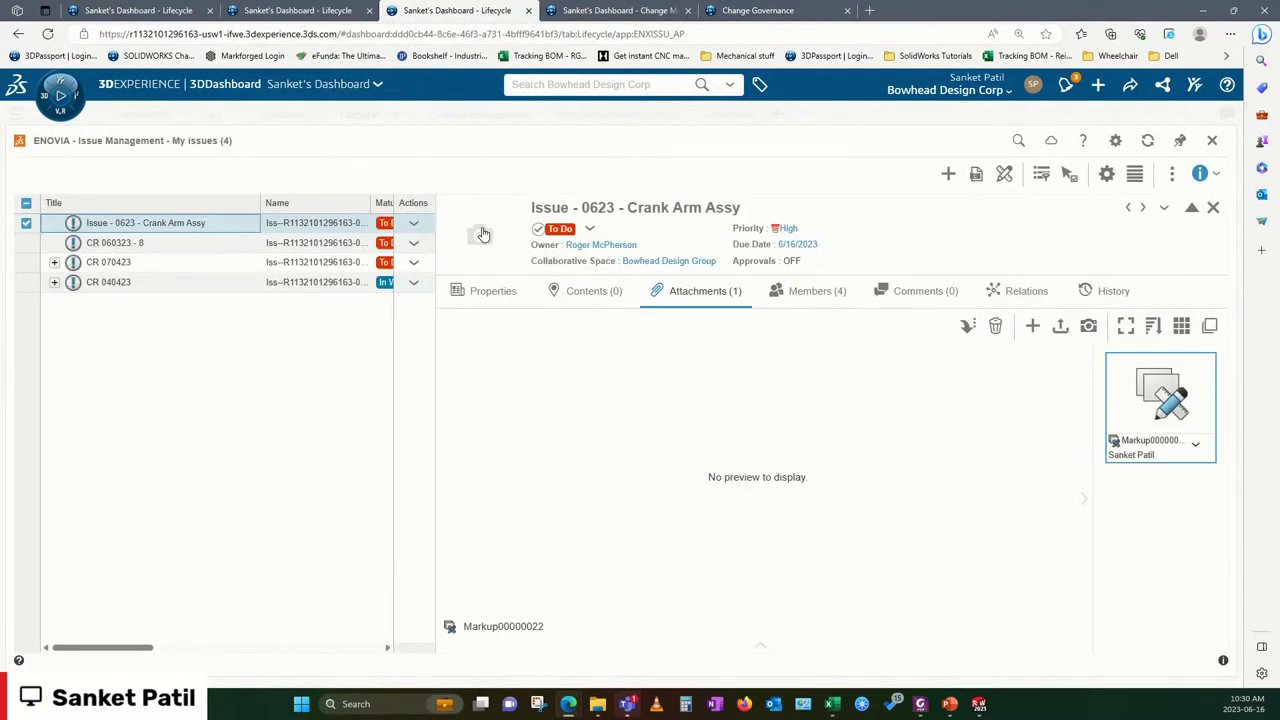
Search 'eco 0623' and add ECO 0623 - SWLD as a Resolved By item in the issue's Contents
click(617, 298)
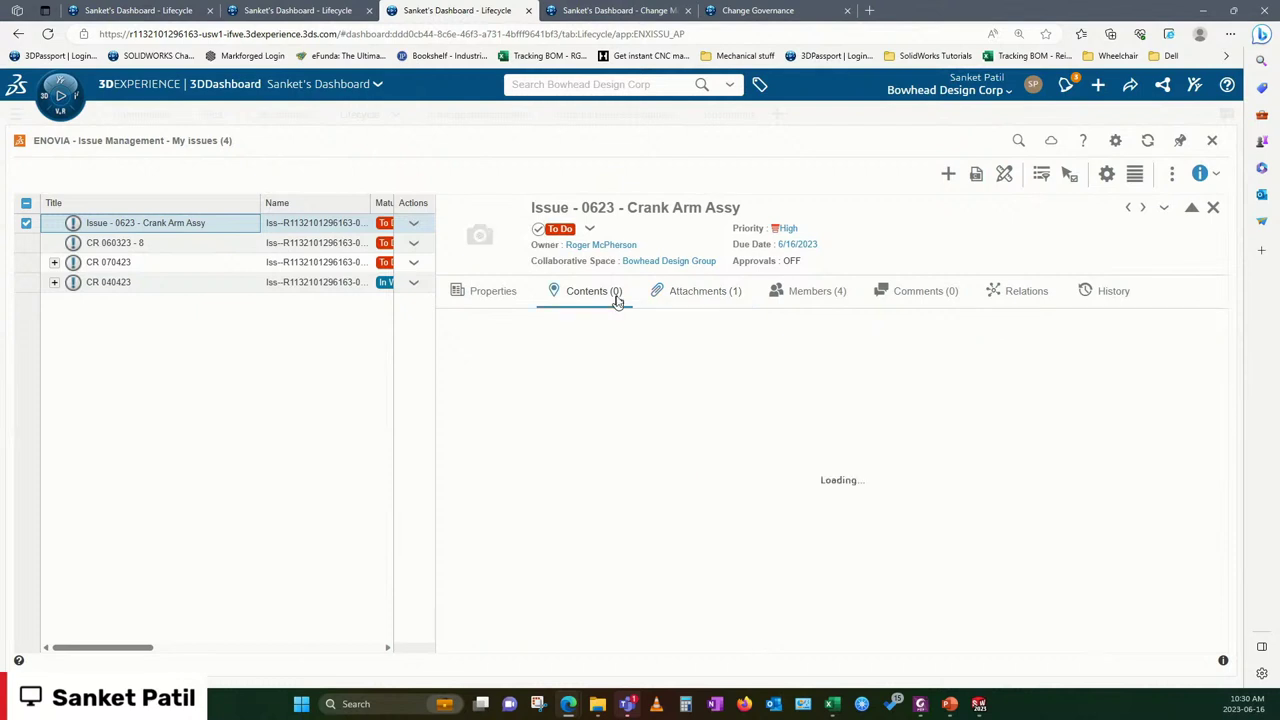
click(1183, 322)
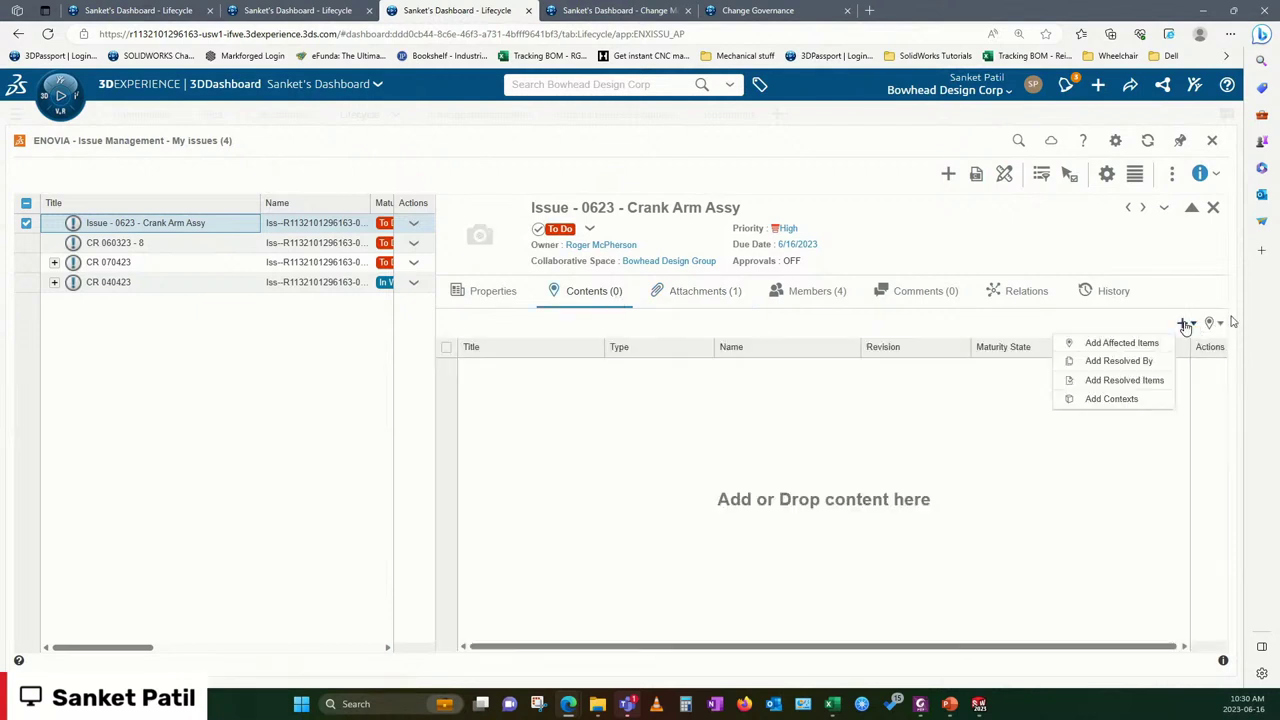
click(1151, 361)
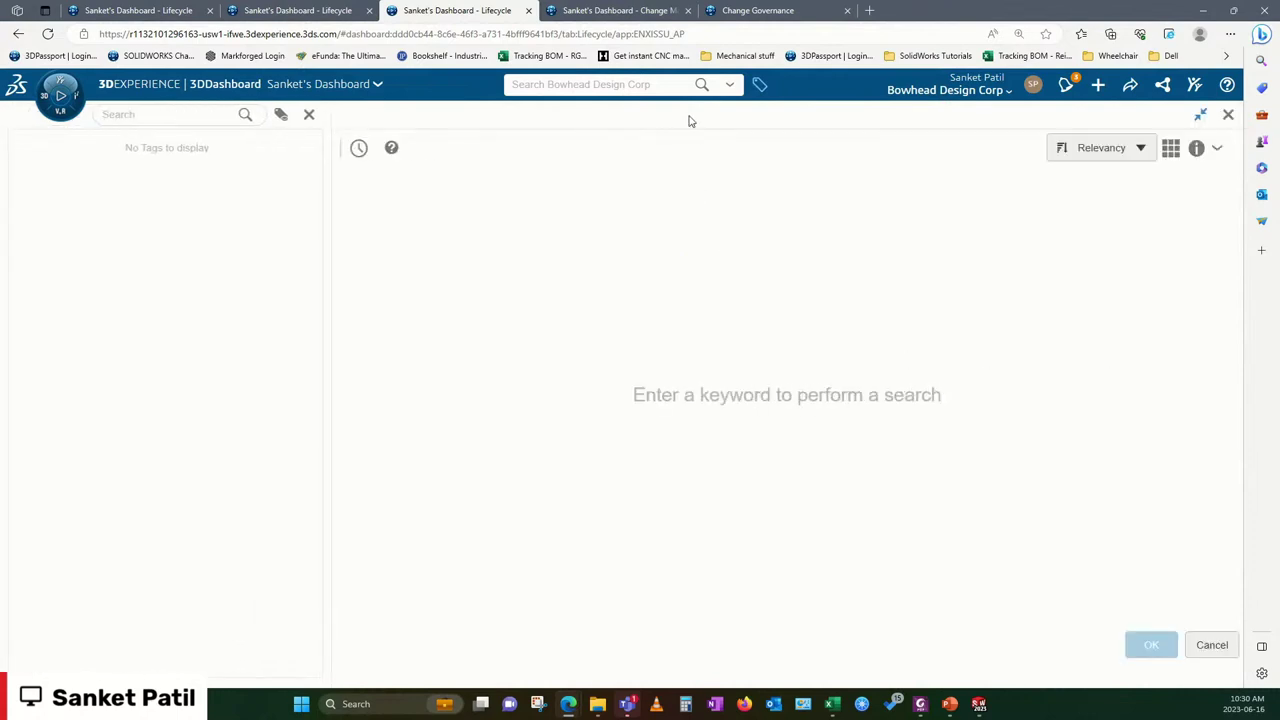
click(649, 86)
text(eco )
text(0623)
key(Return)
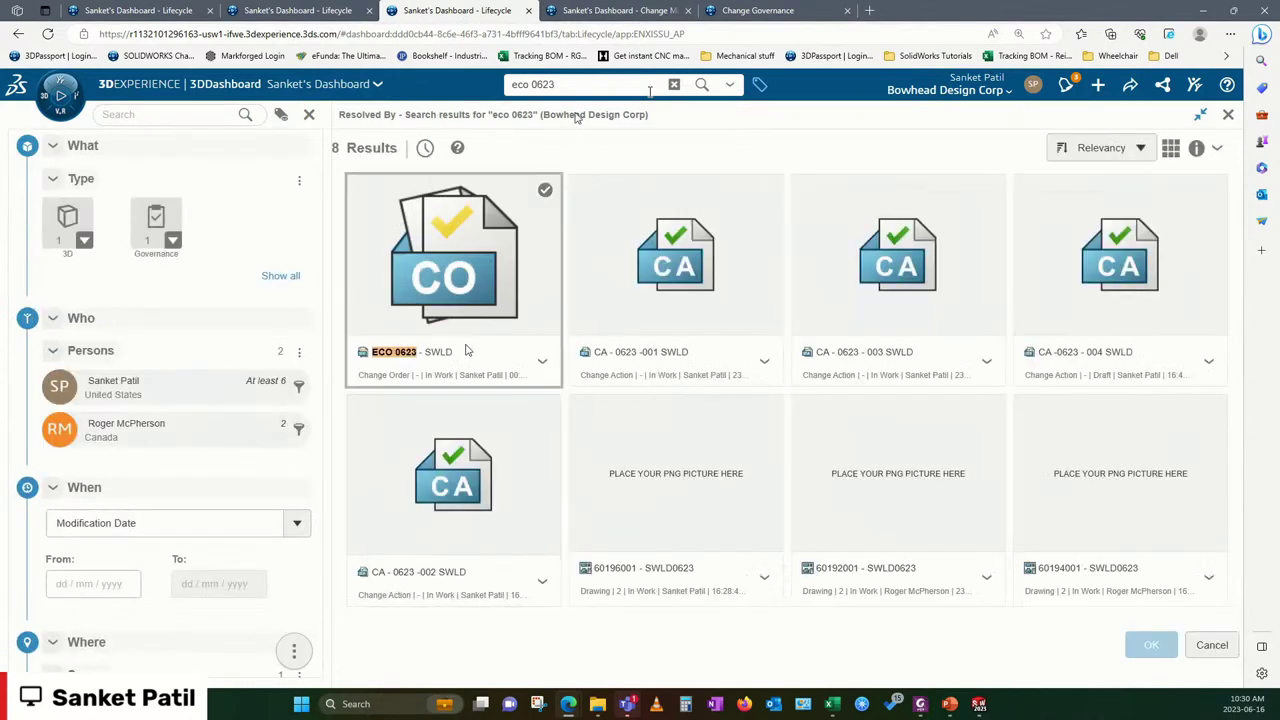
click(469, 351)
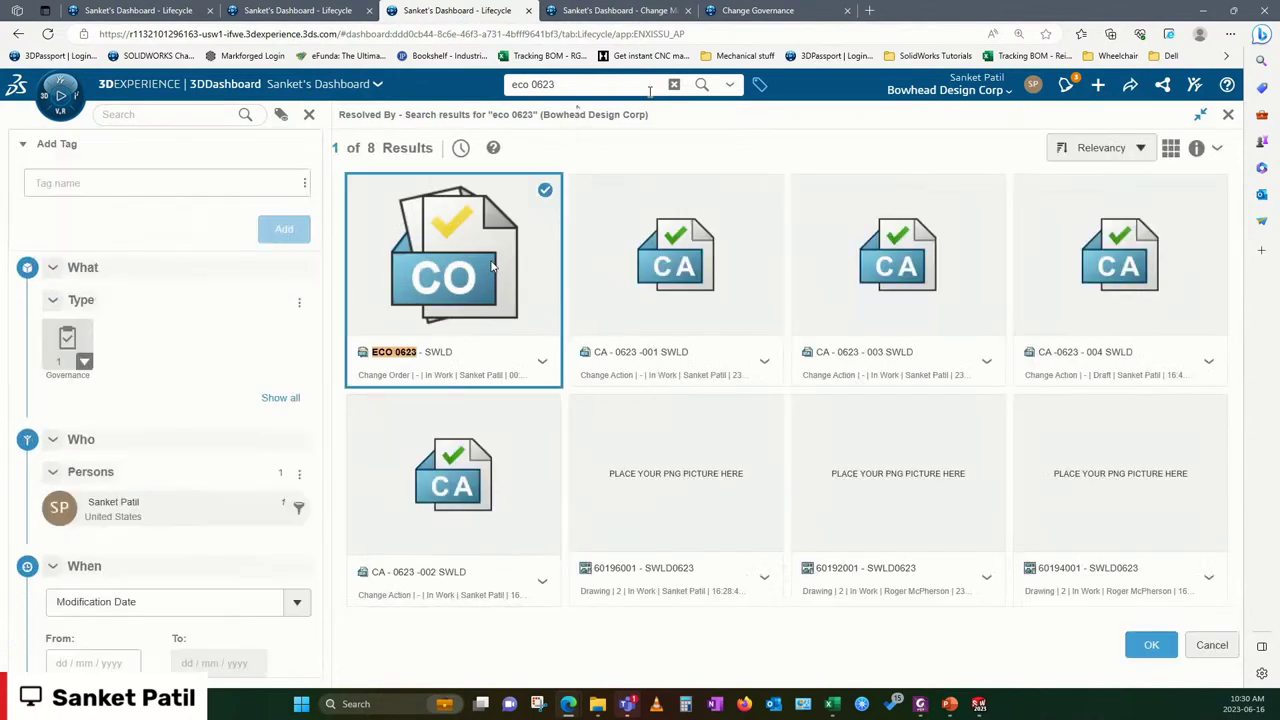
click(1153, 645)
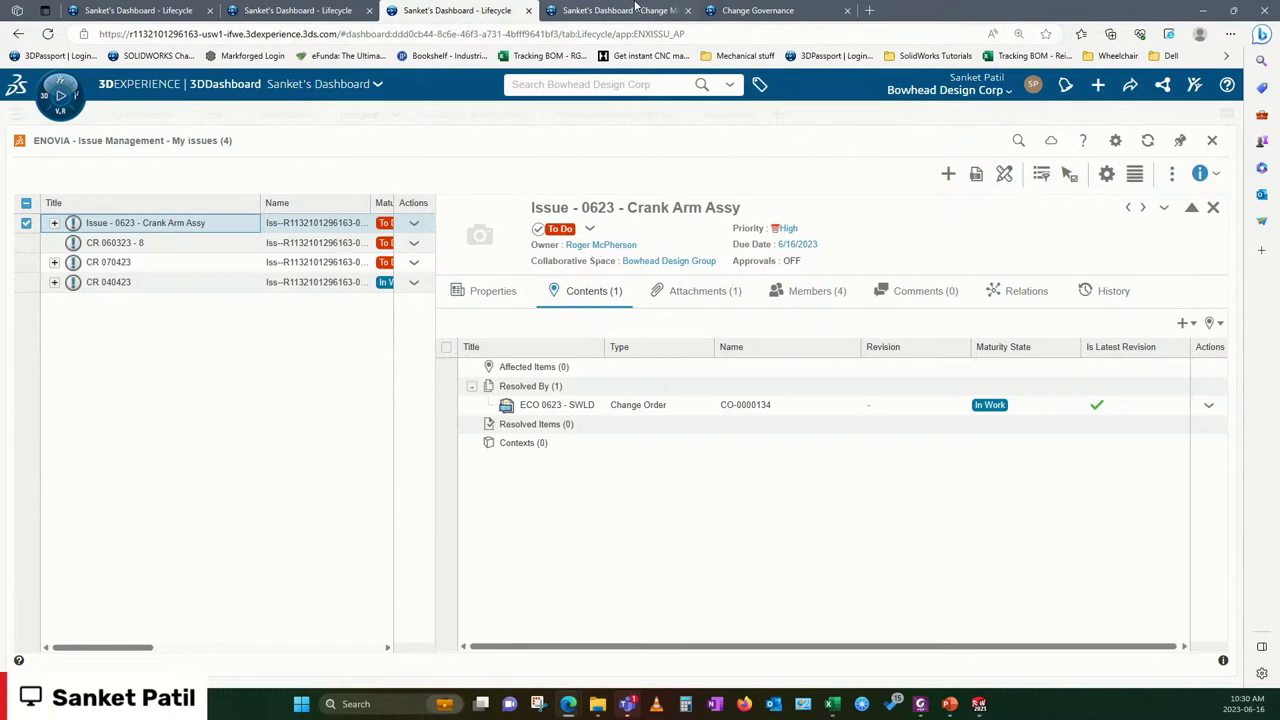
Switch back to the Change Management dashboard with the Change Execution and Change Governance widgets
click(635, 8)
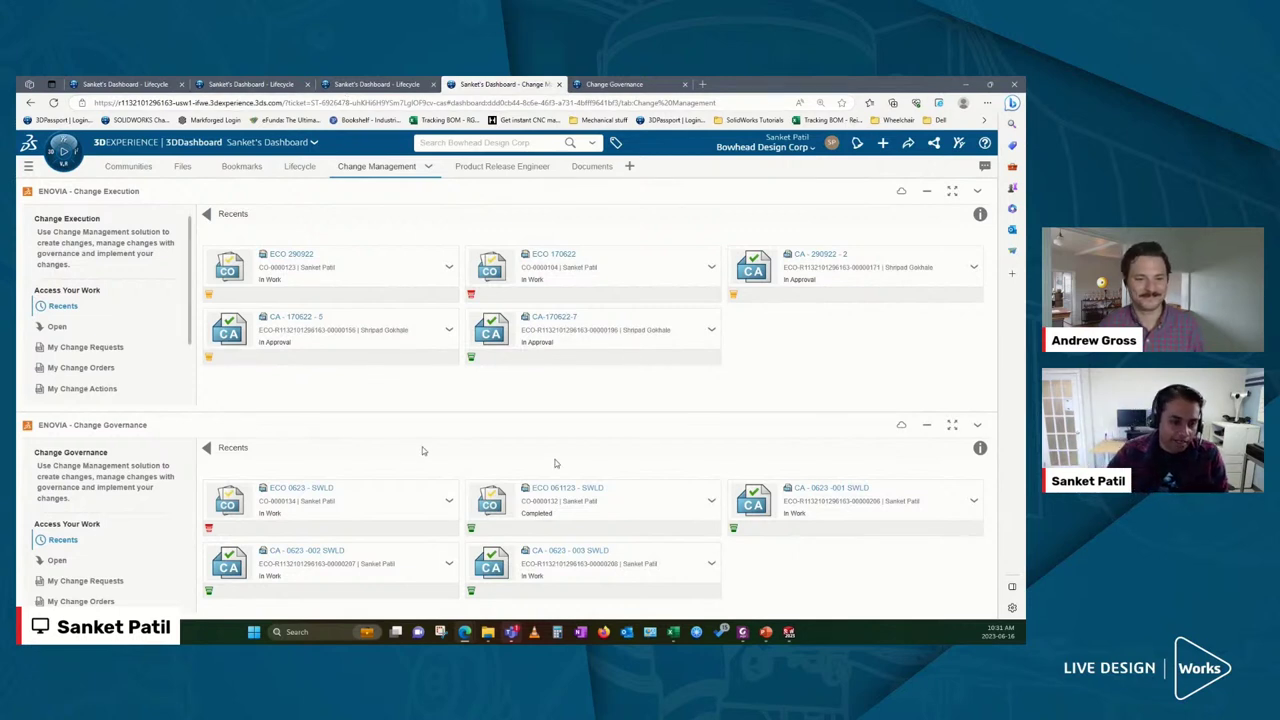
Maximize the Change Governance widget and bring up the options menu for ECO 0623 - SWLD
click(952, 425)
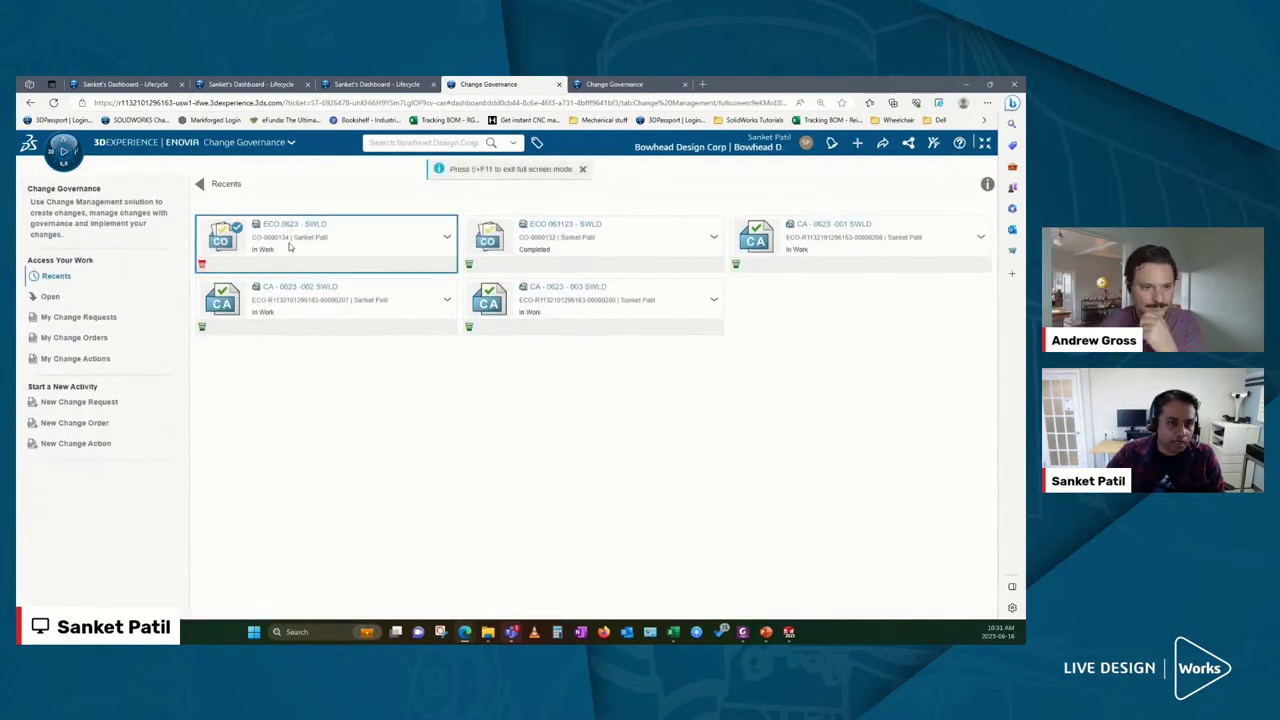
right_click(289, 246)
mouse_move(331, 279)
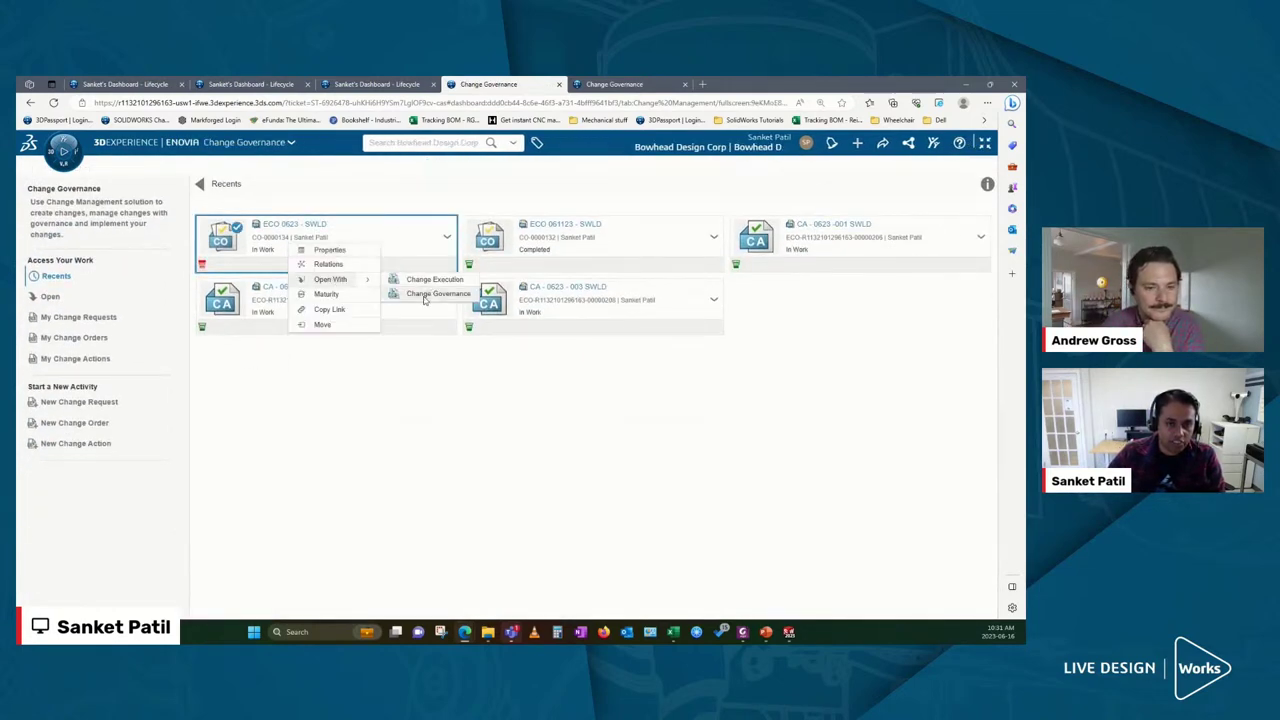
Open ECO 0623 - SWLD in Change Governance and view its six members
click(437, 293)
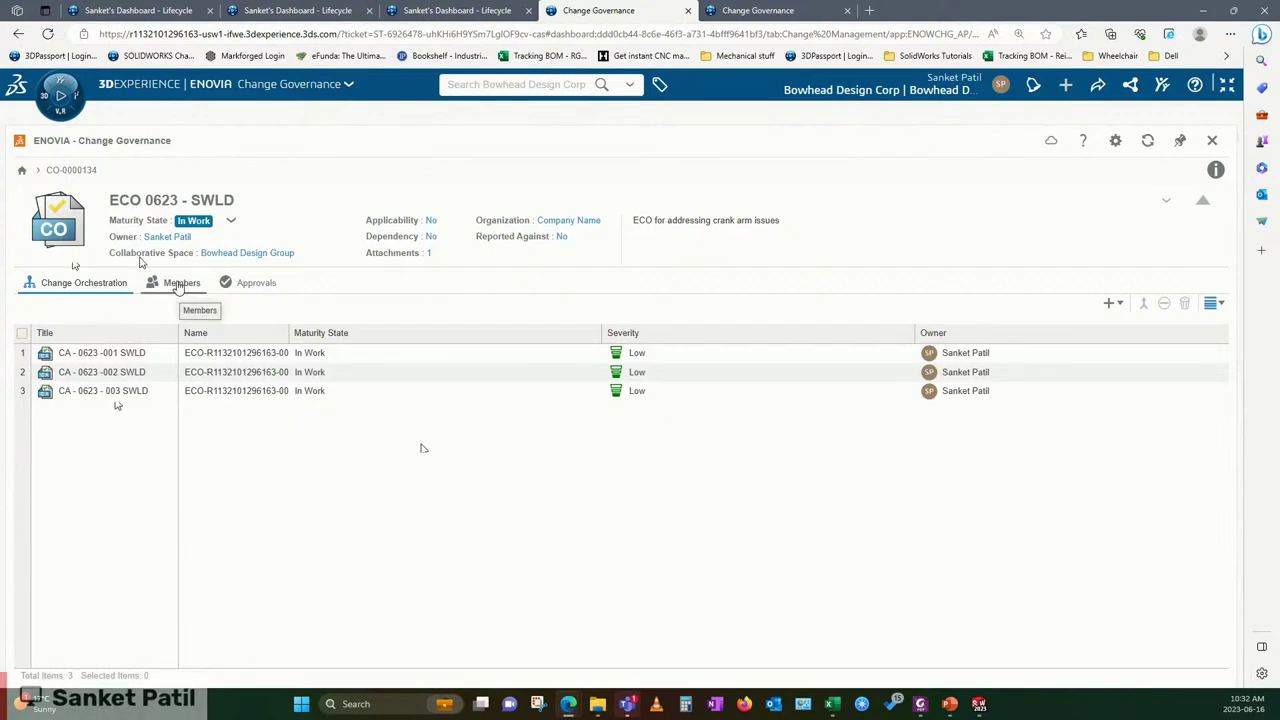
click(178, 285)
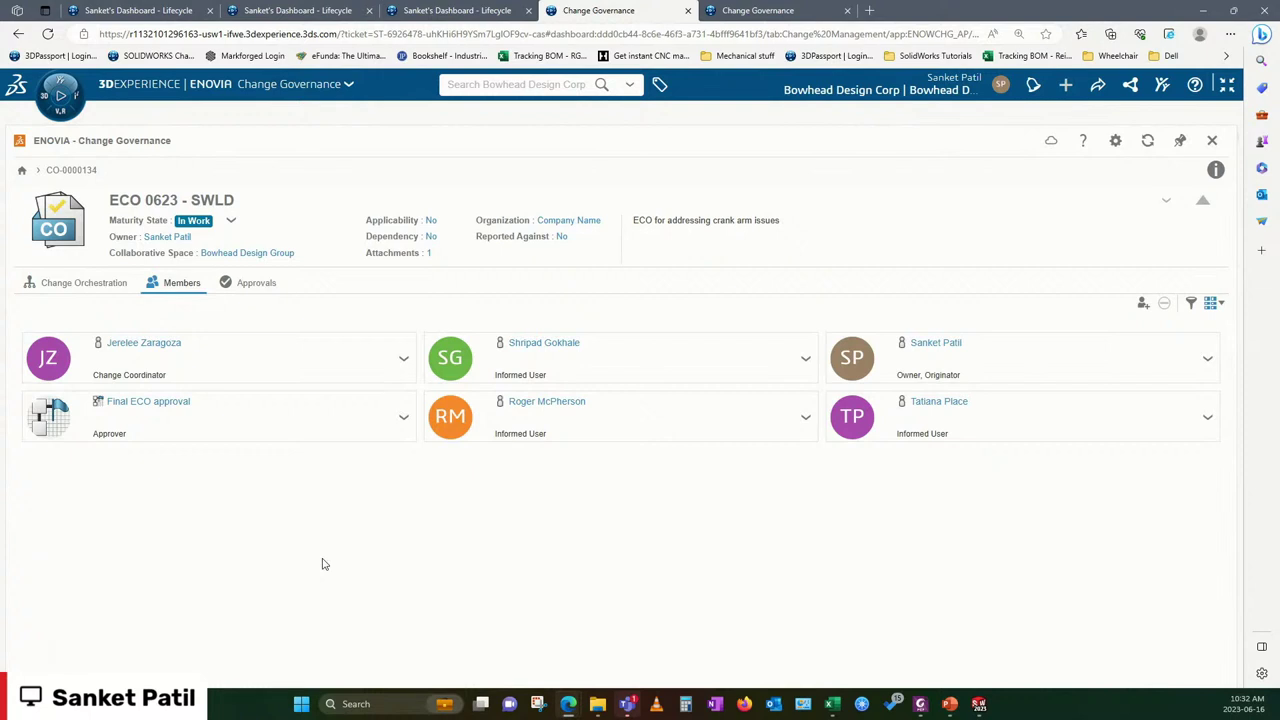
Browse Assignee and Informed User suggestions for a new member, cancel, and return to the change actions
click(1142, 303)
click(177, 432)
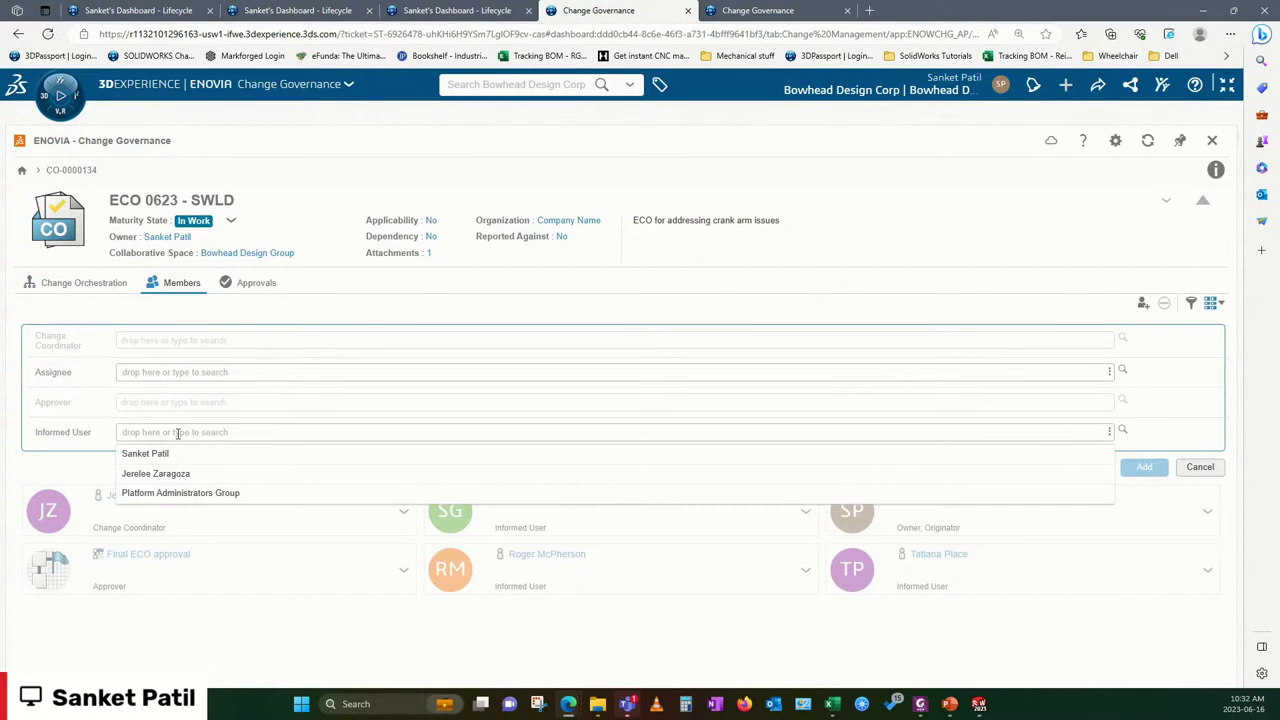
click(178, 374)
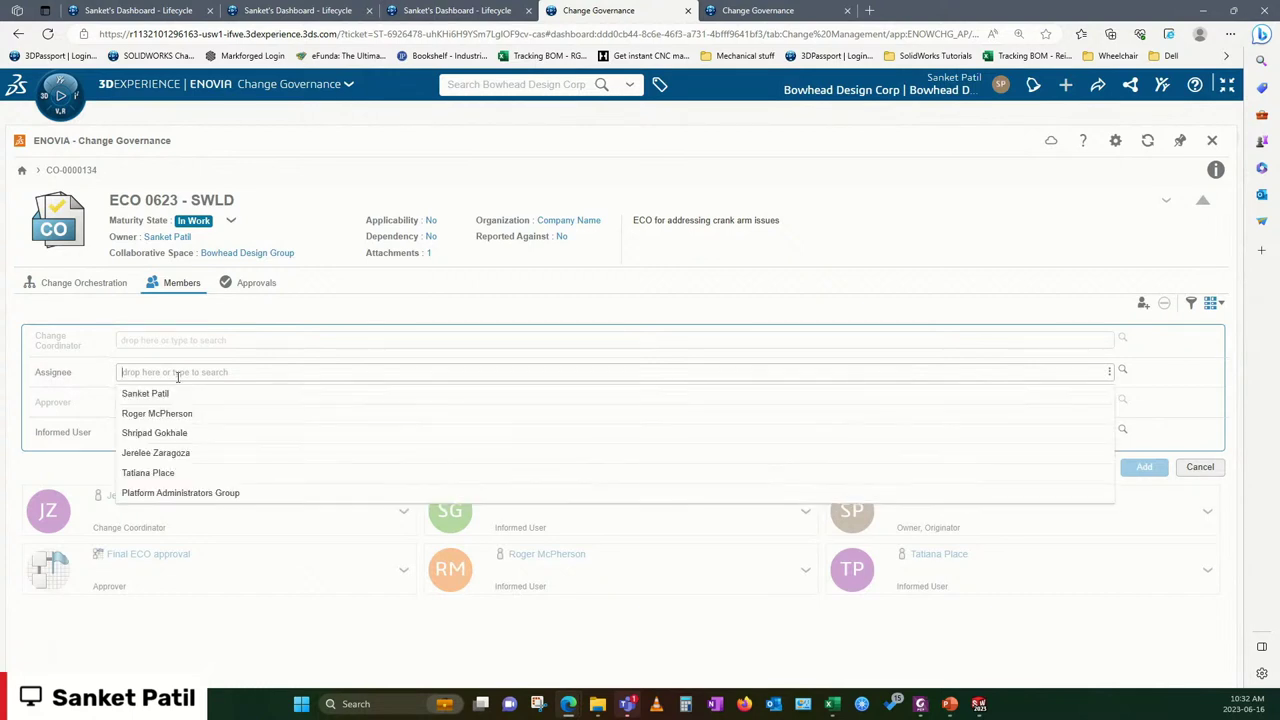
click(226, 346)
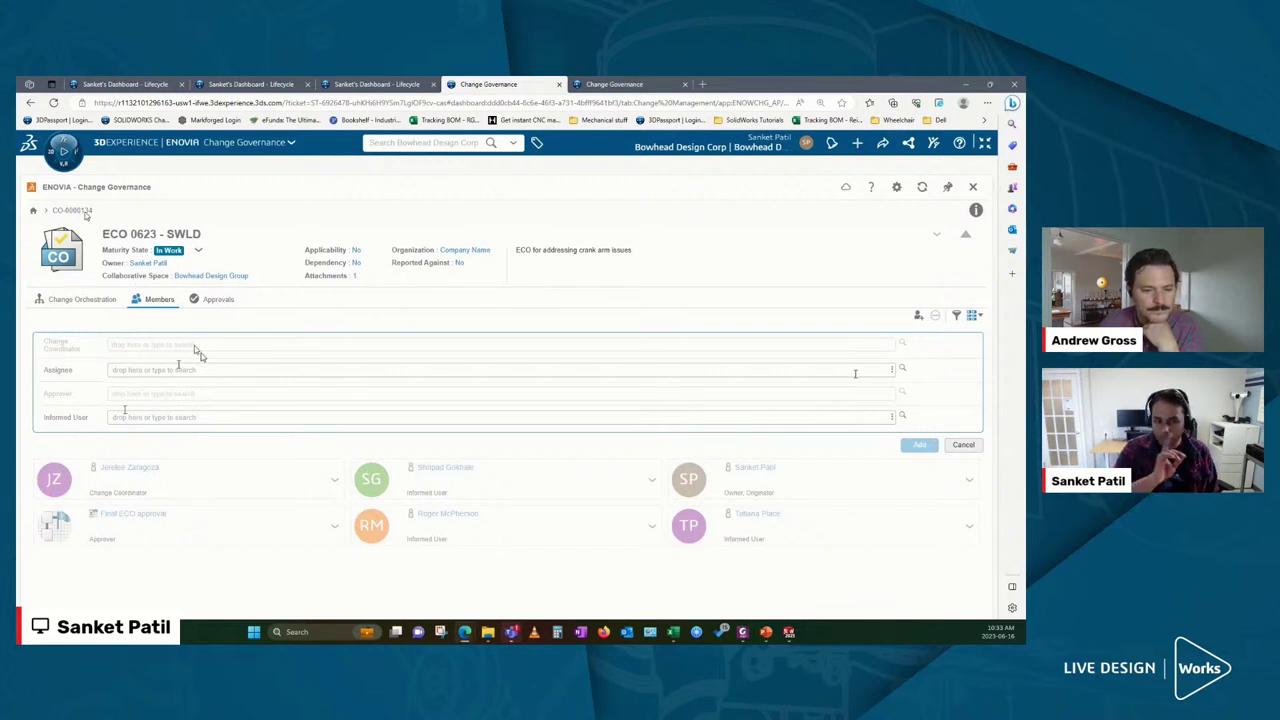
click(963, 444)
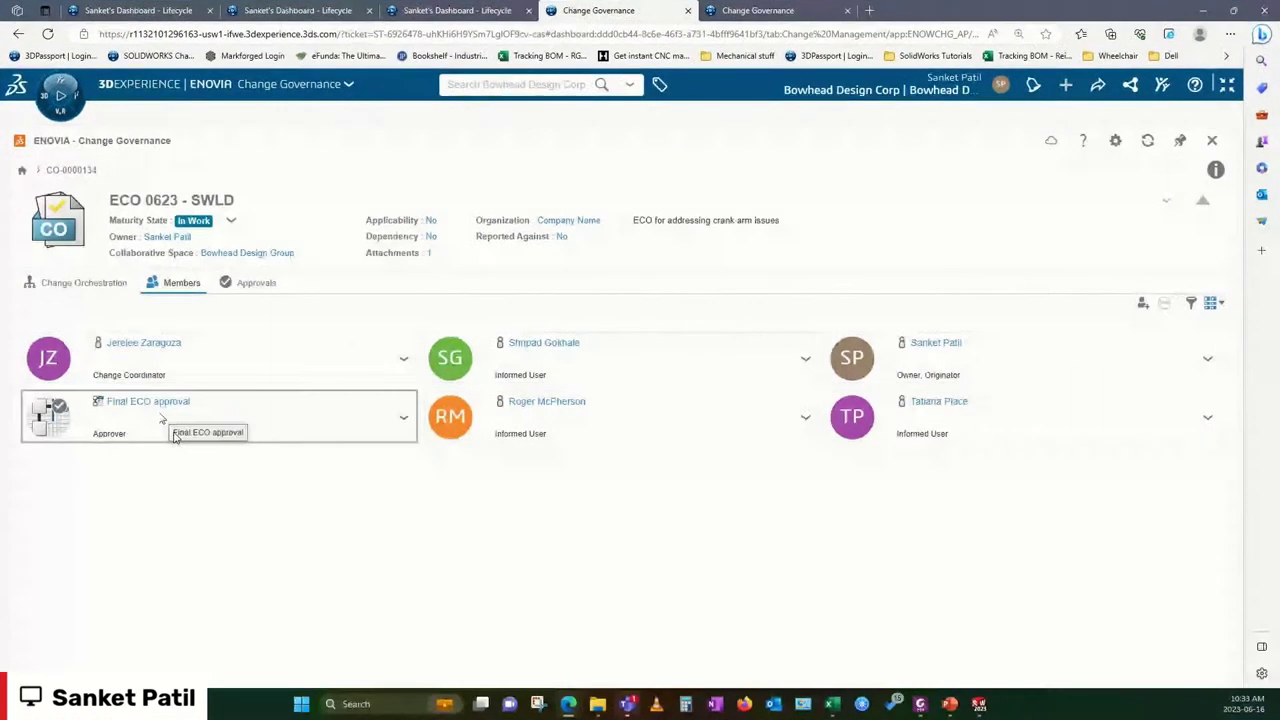
click(112, 282)
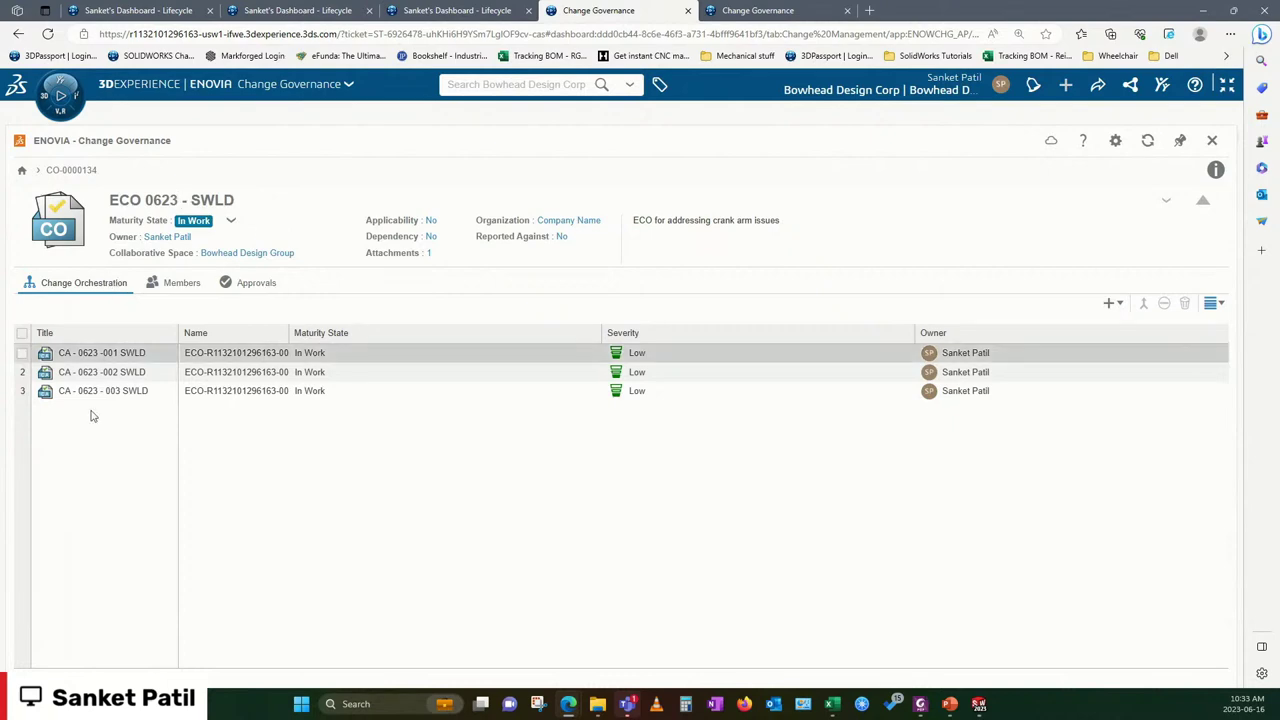
Check members and approvals, then view the linked Issue - 0623 - Crank Arm Assy in a widened panel
click(160, 292)
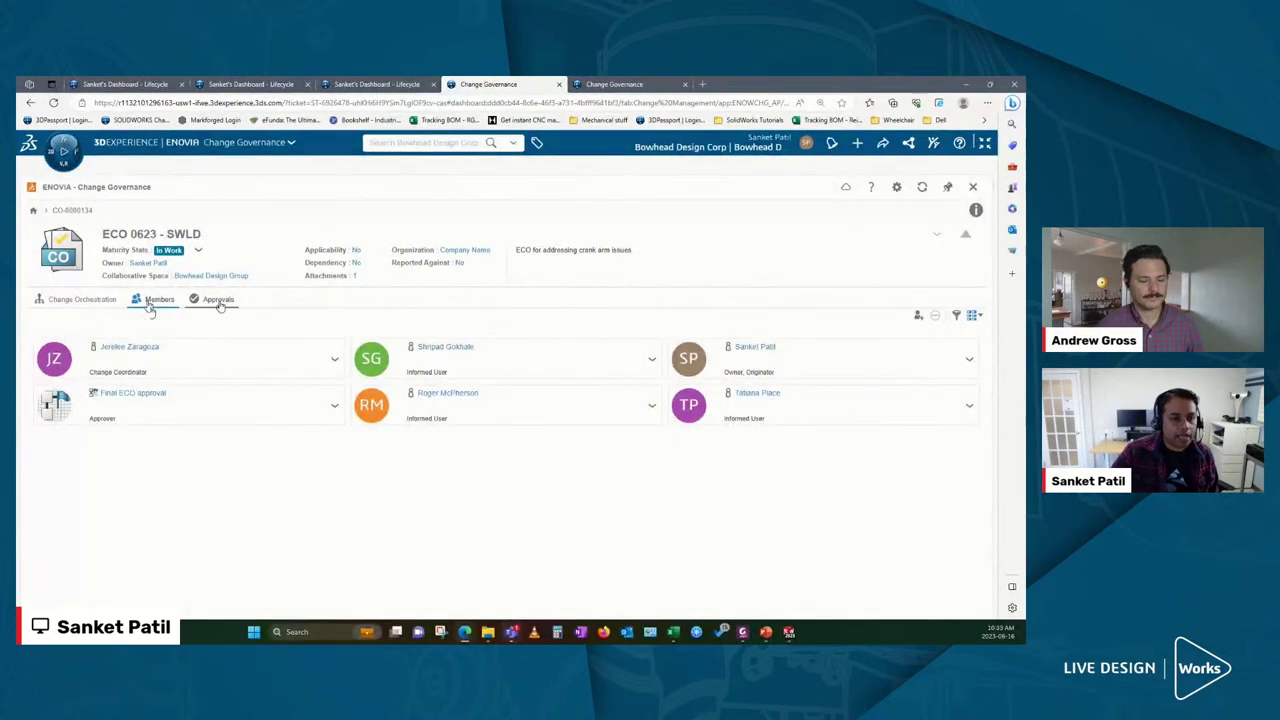
click(219, 301)
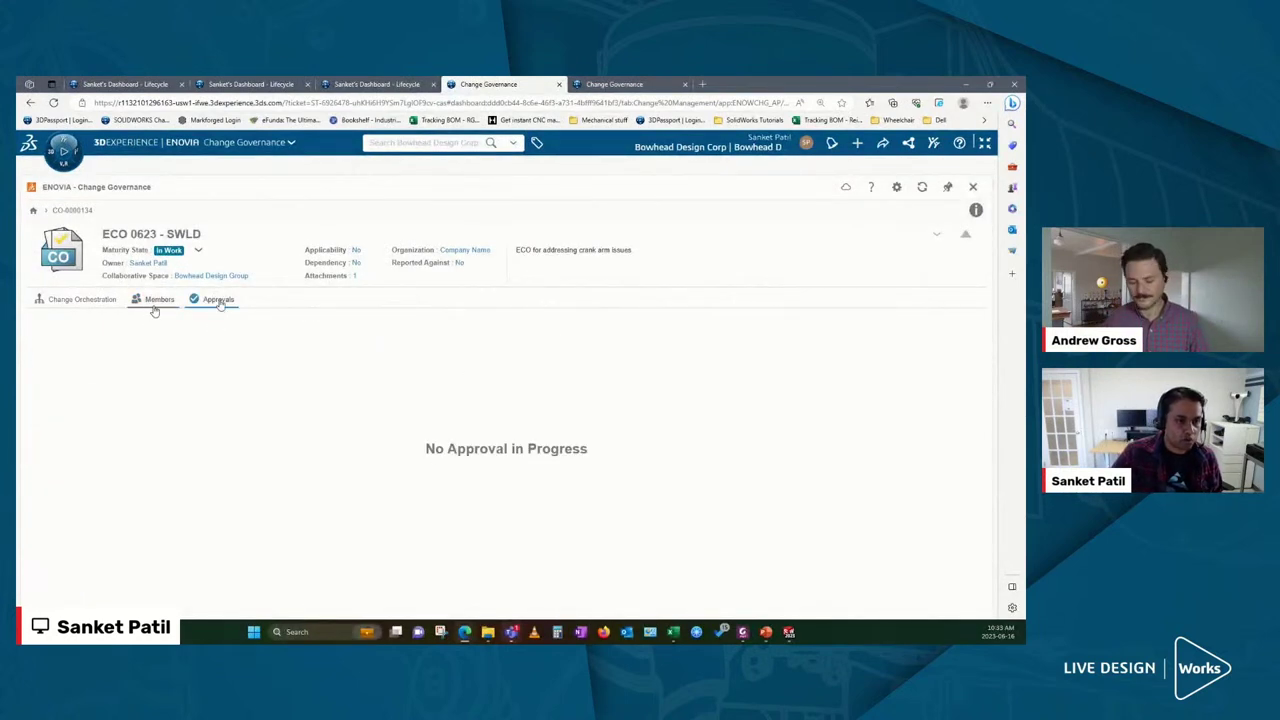
click(977, 211)
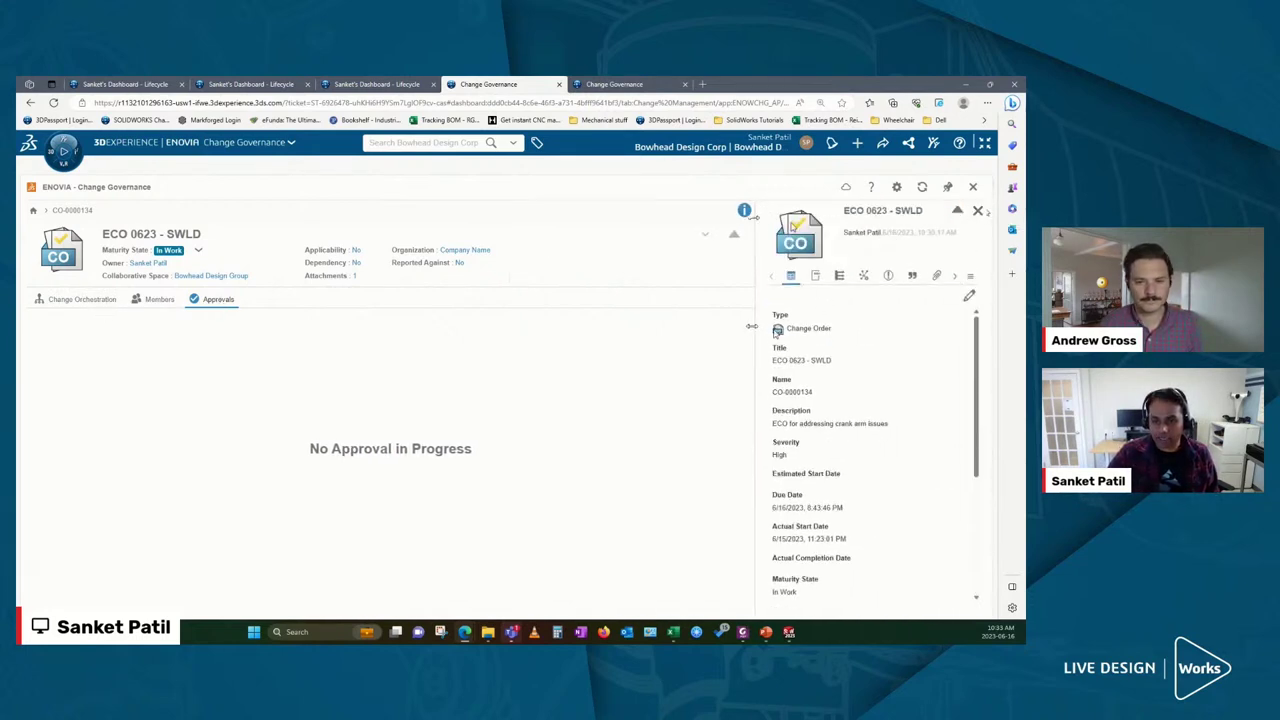
drag(752, 326, 568, 342)
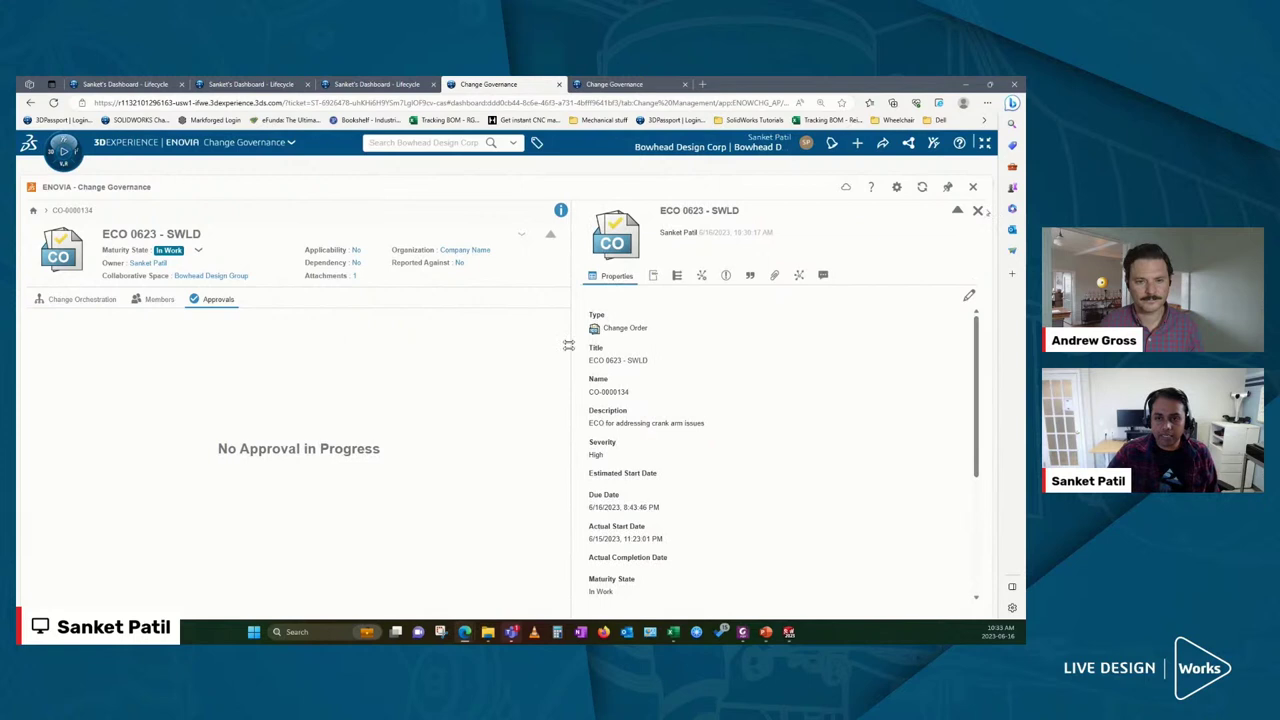
click(726, 283)
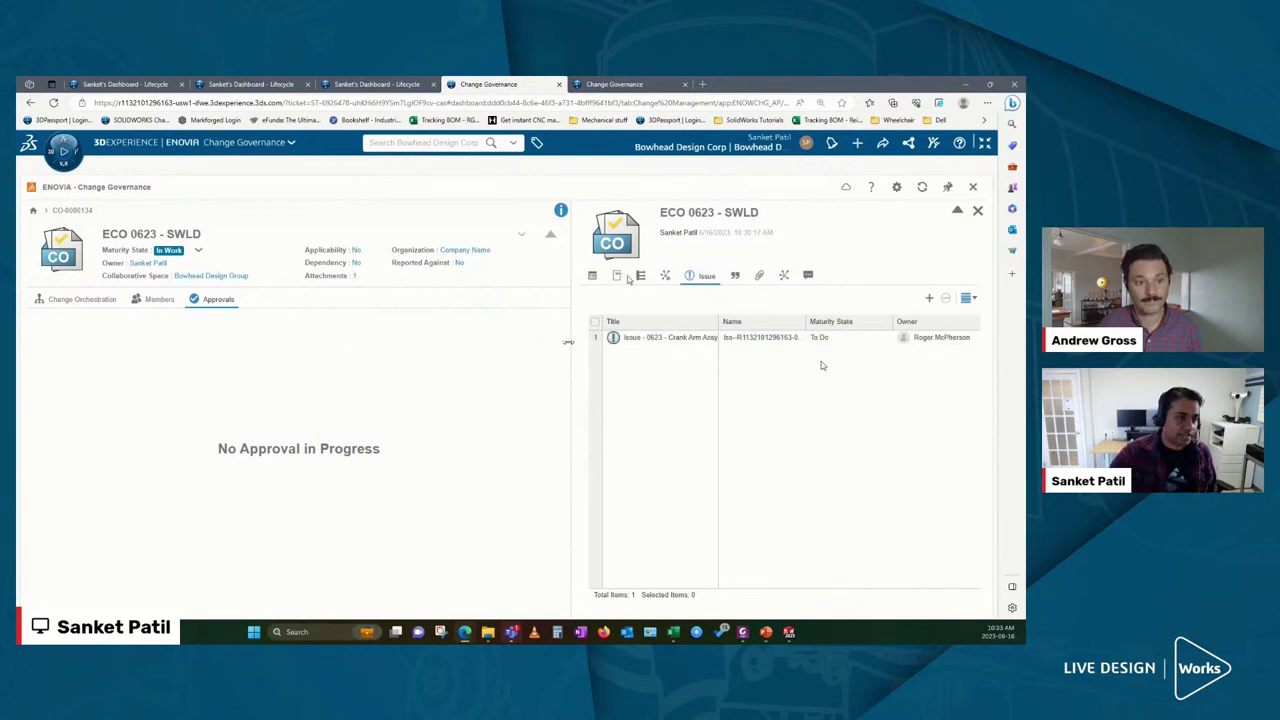
click(86, 301)
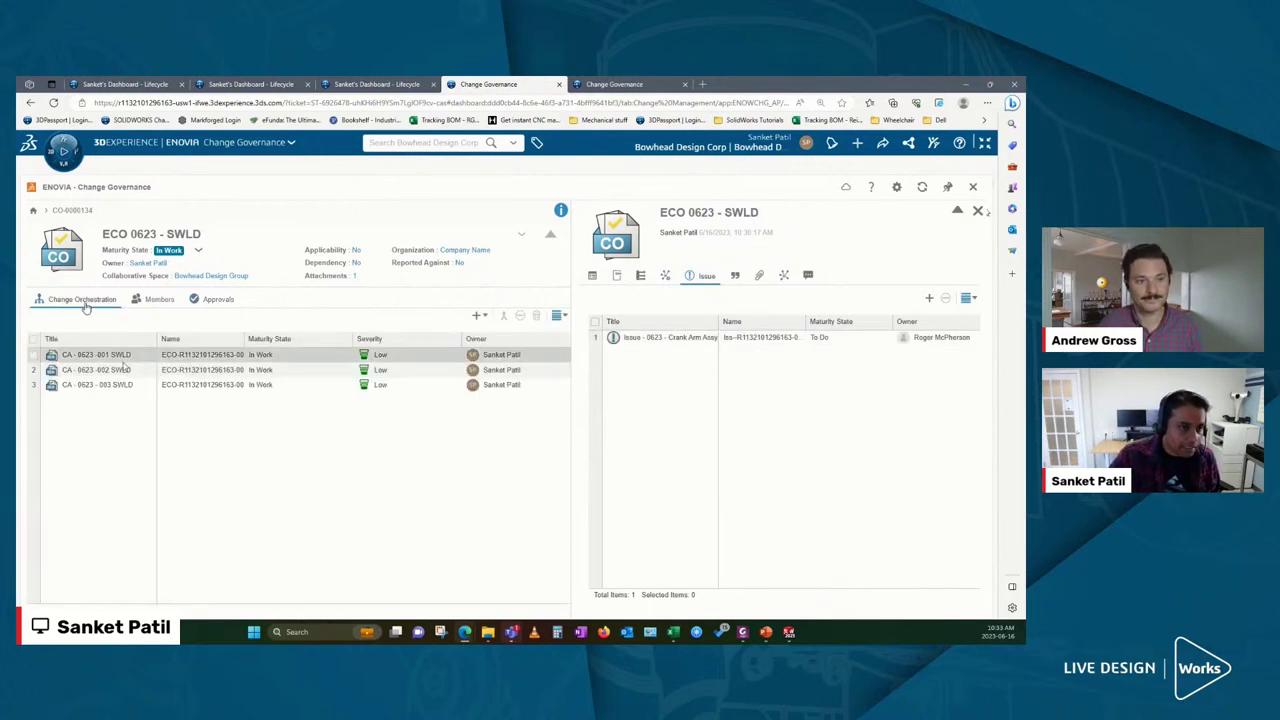
Open CA - 0623 -001 SWLD, review its members and four proposed changes, then switch to the crank arm 3D markup
right_click(97, 356)
mouse_move(141, 393)
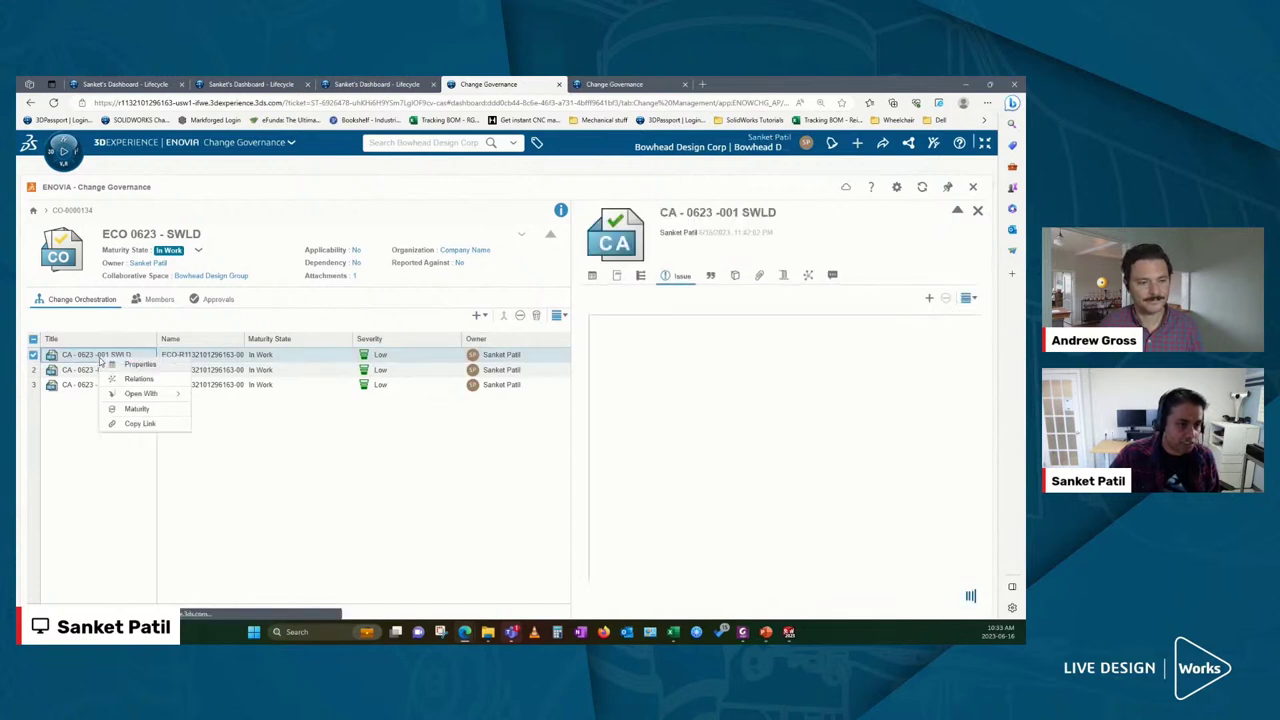
click(230, 408)
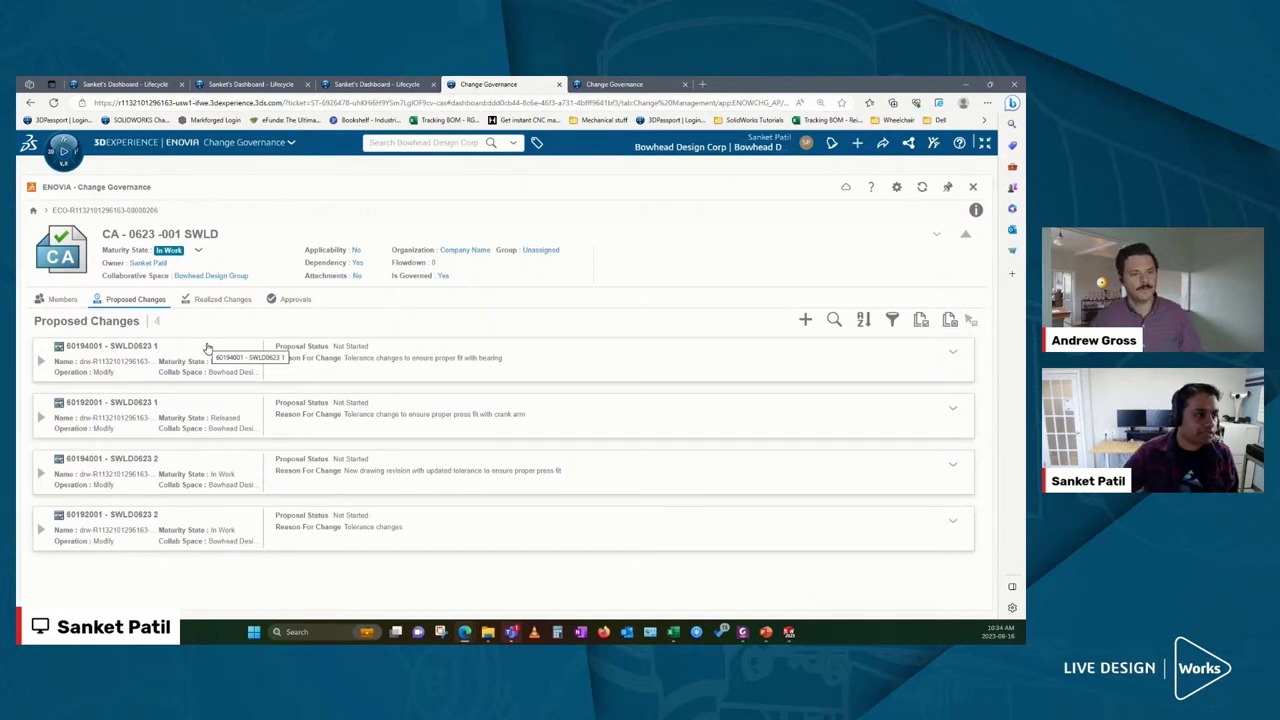
click(60, 299)
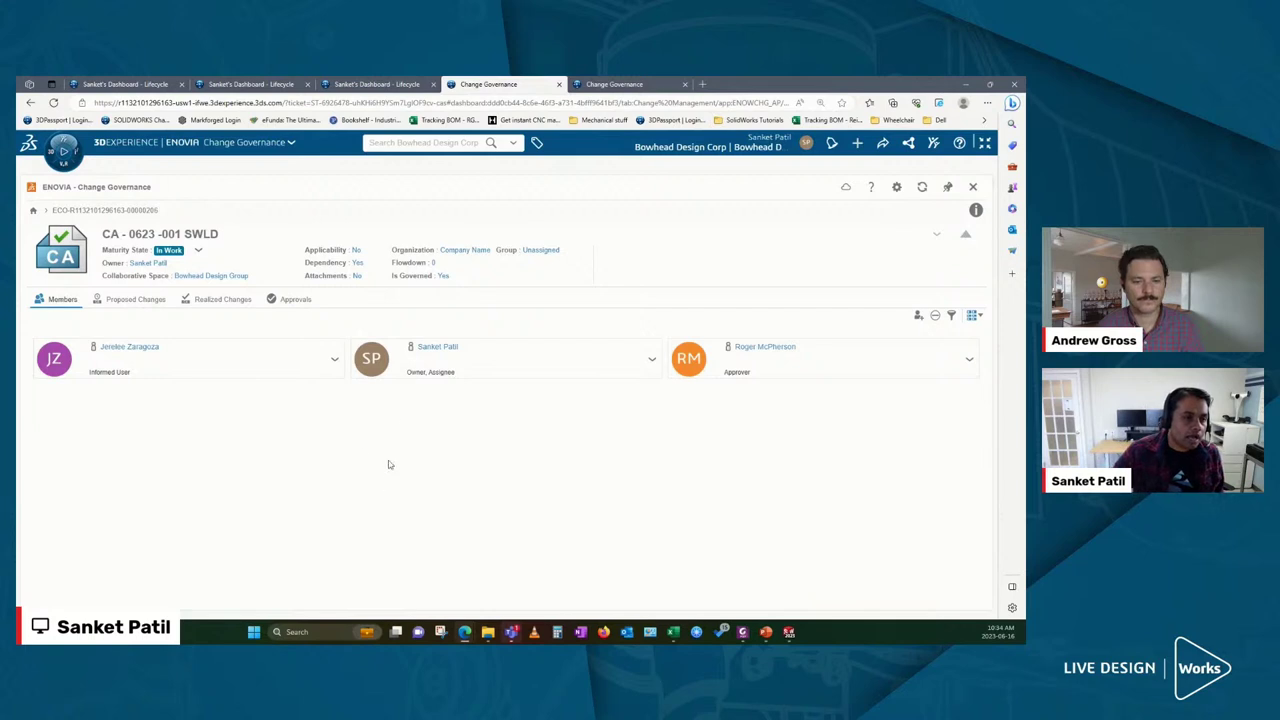
click(156, 301)
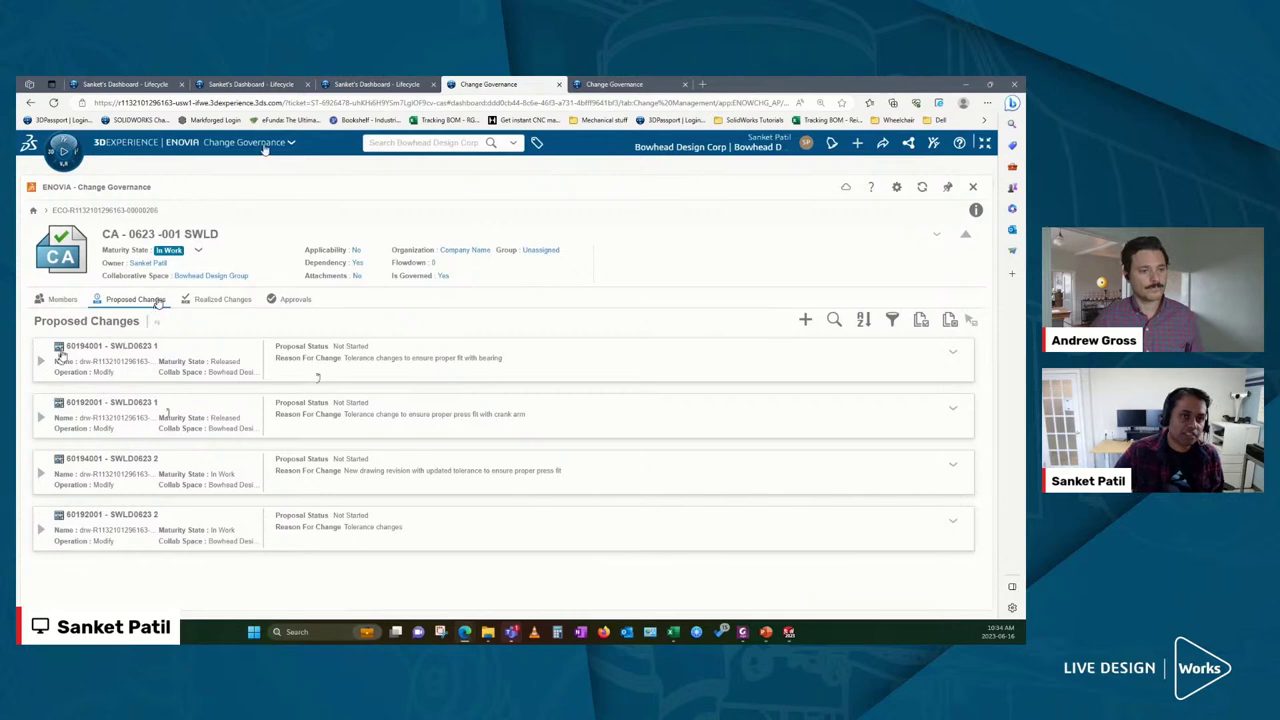
click(147, 83)
click(201, 84)
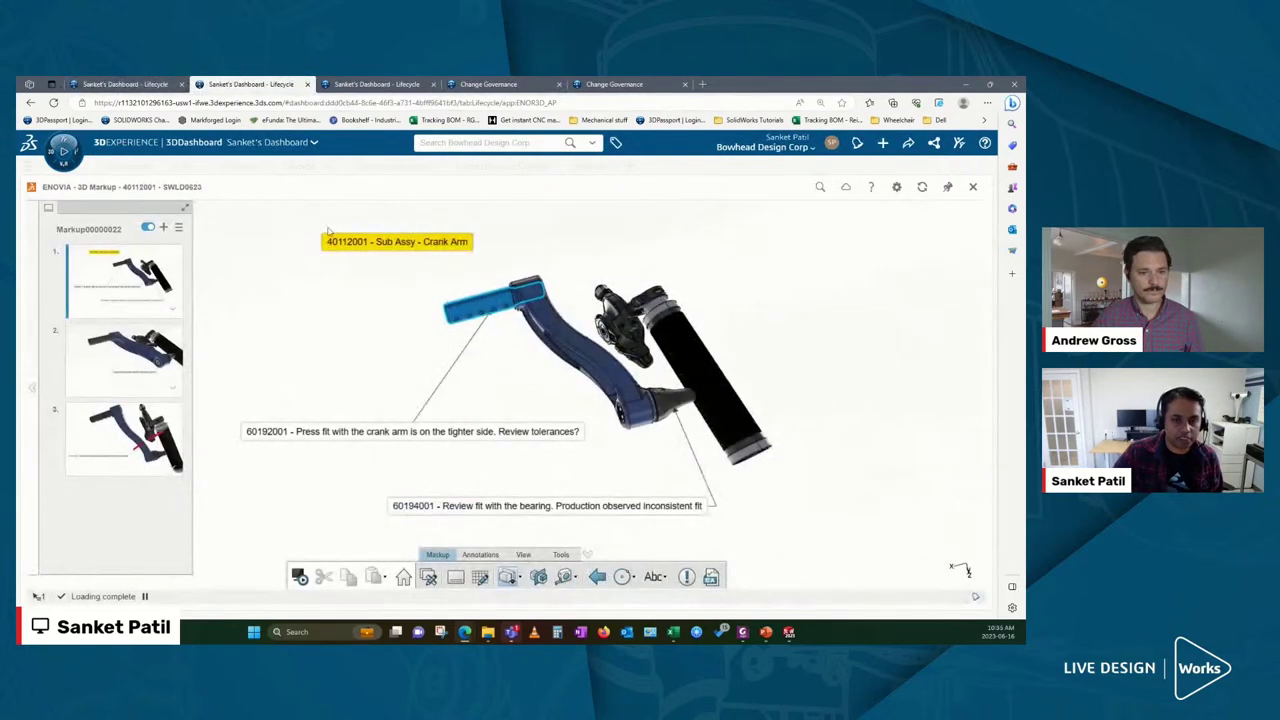
click(474, 312)
click(487, 632)
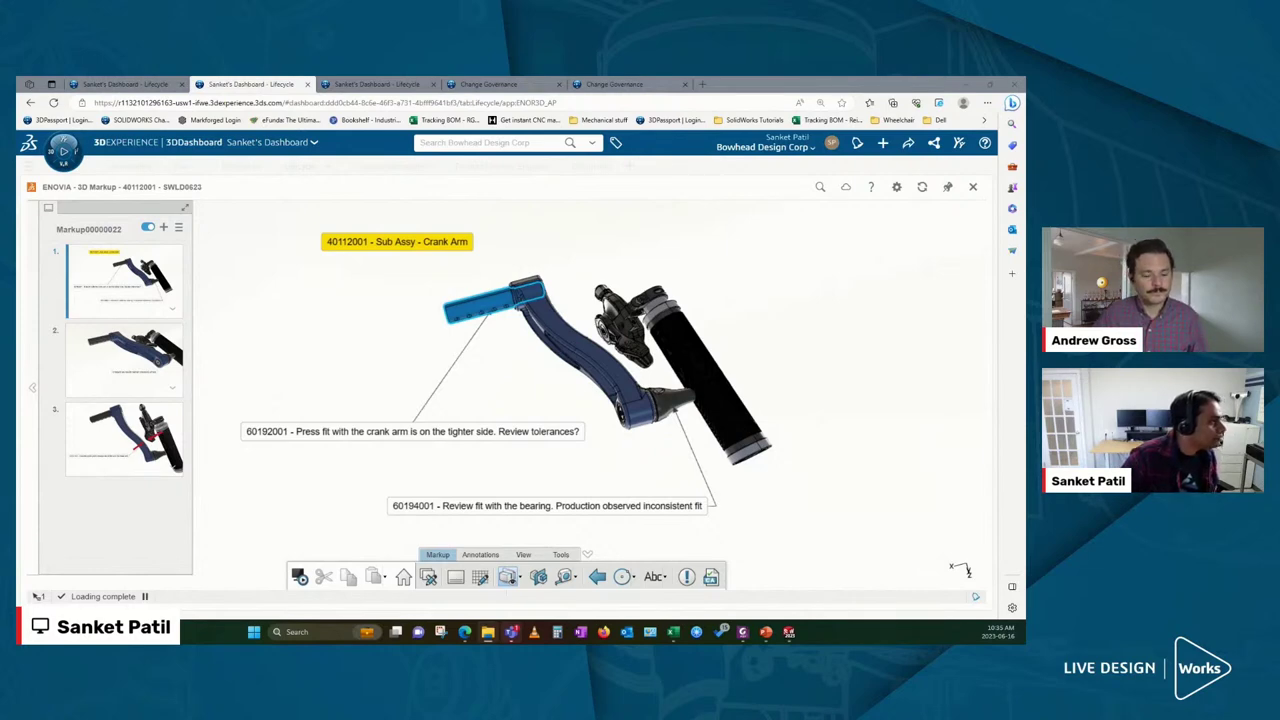
key(alt+Tab)
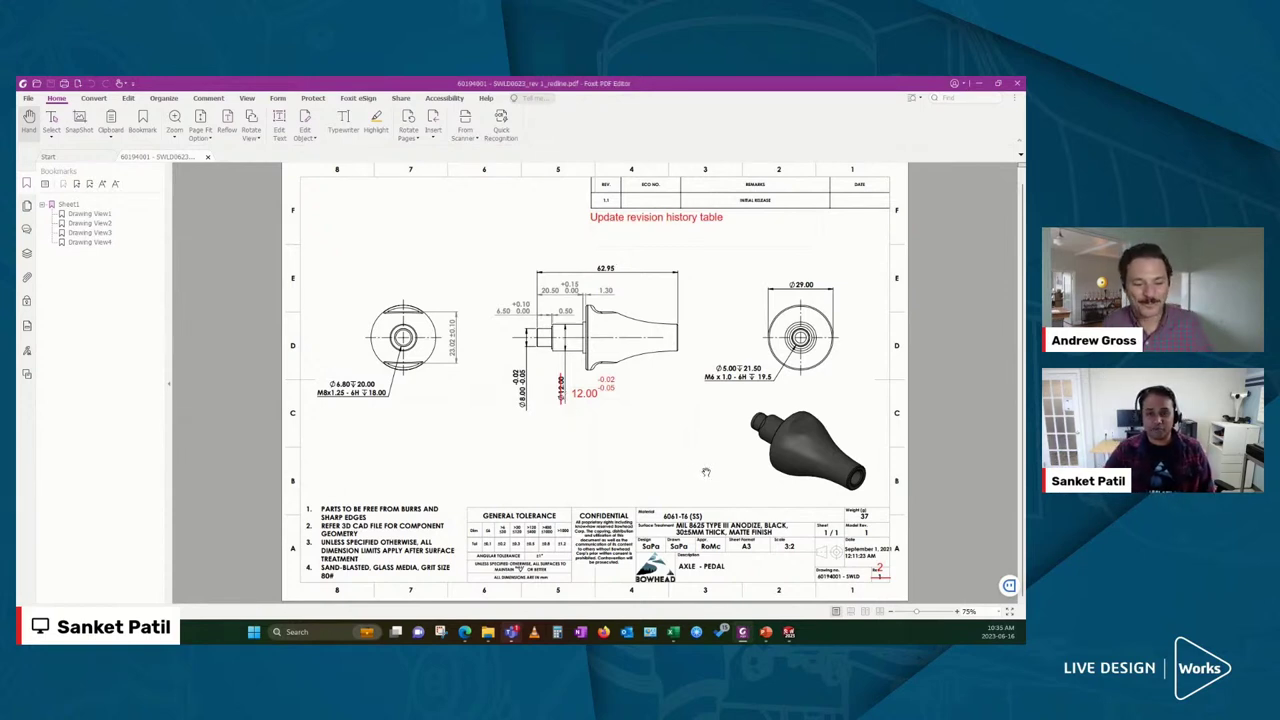
click(977, 84)
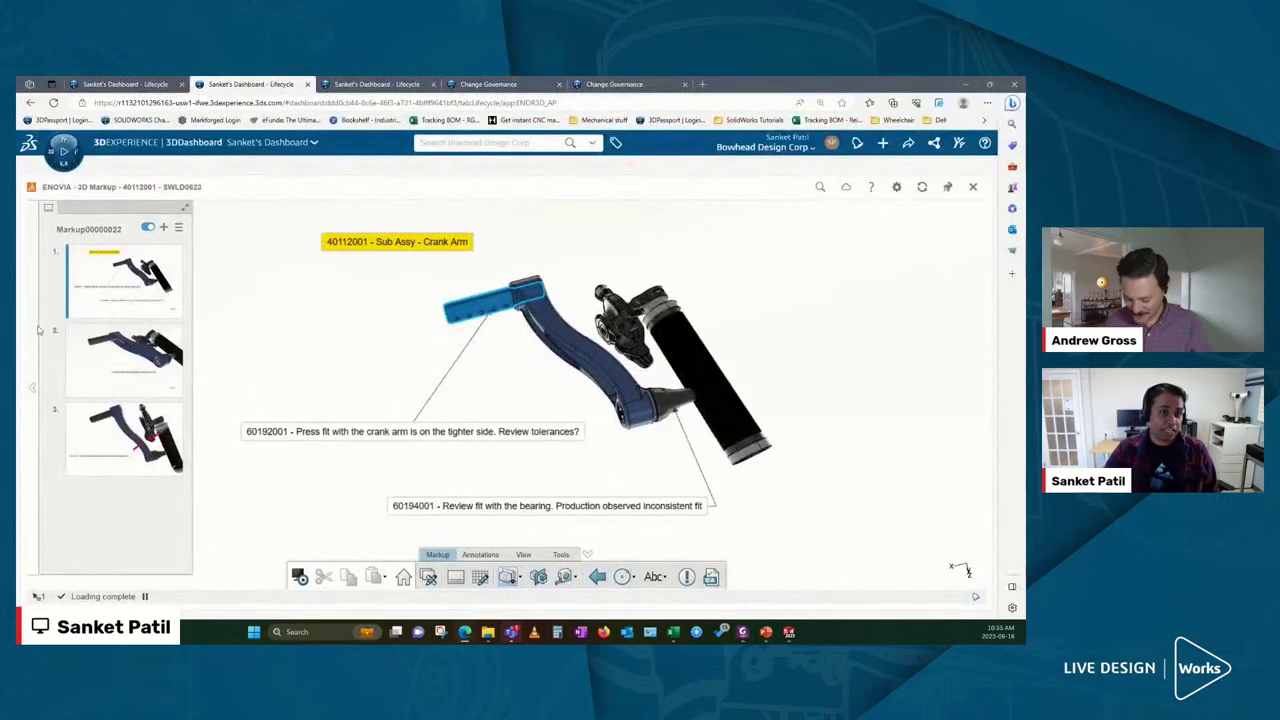
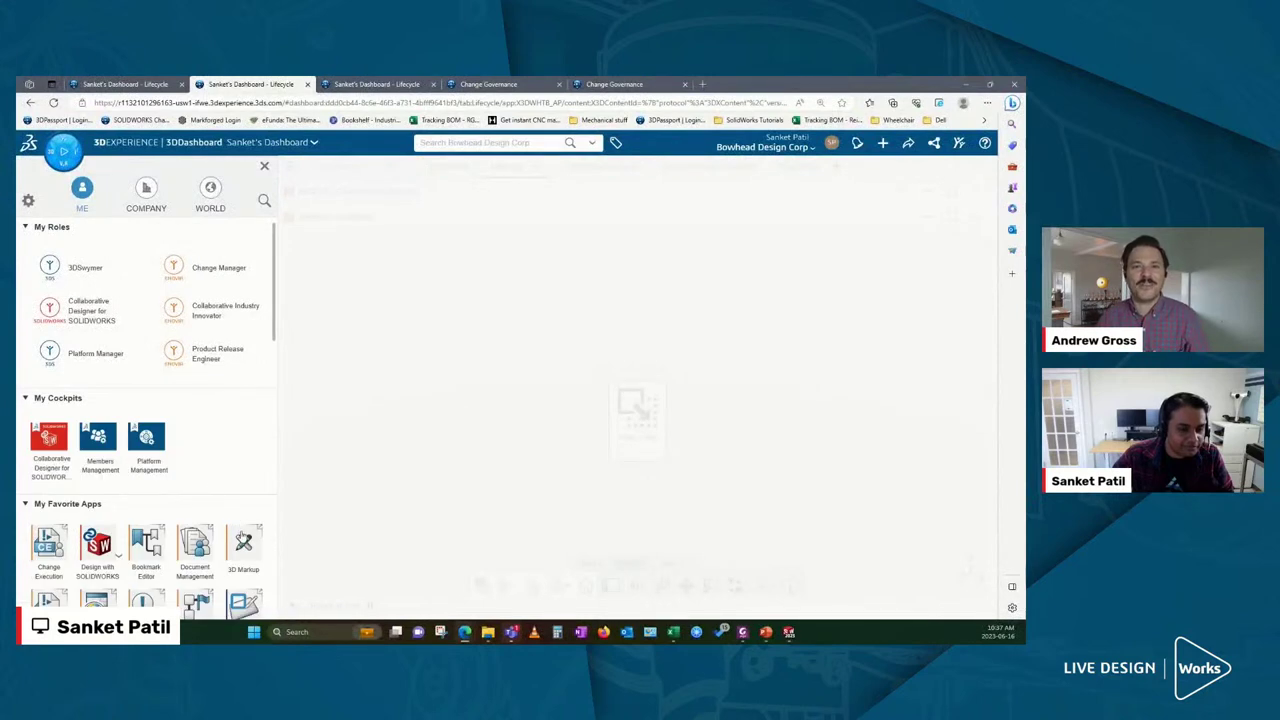
Launch 3D Markup from the compass, close the apps panel, and list the available 3D markups
click(242, 540)
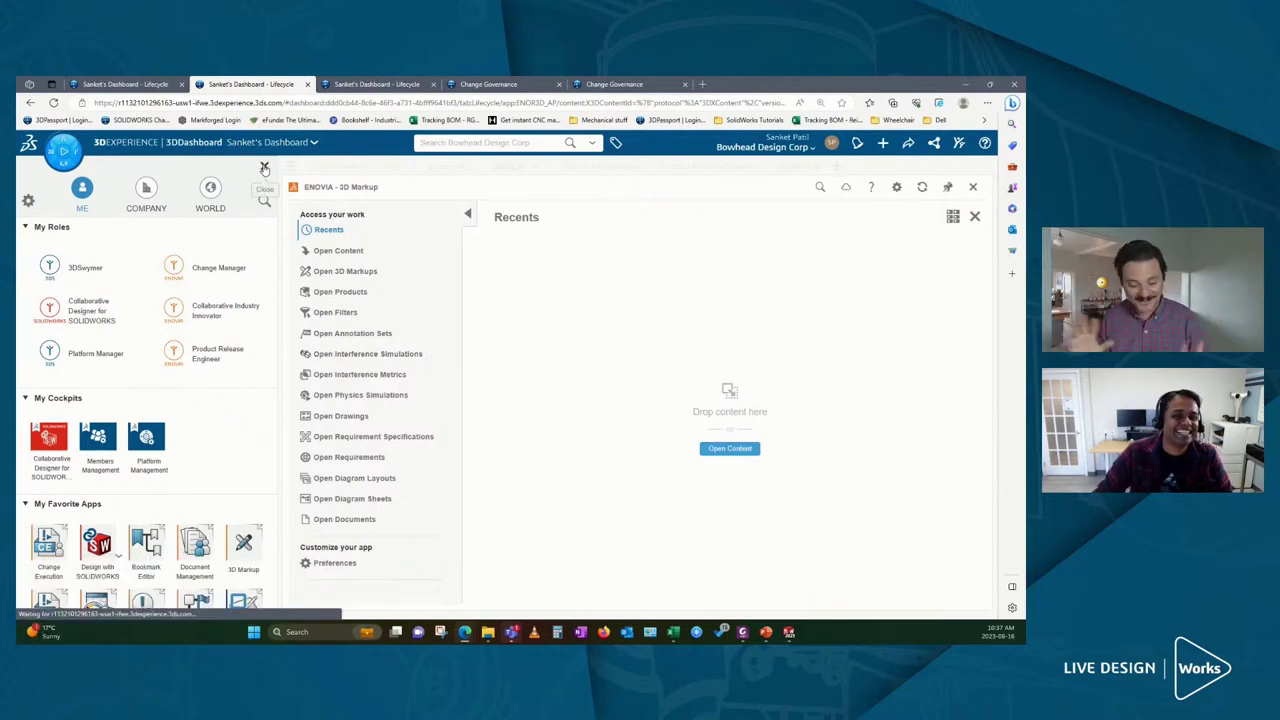
click(264, 167)
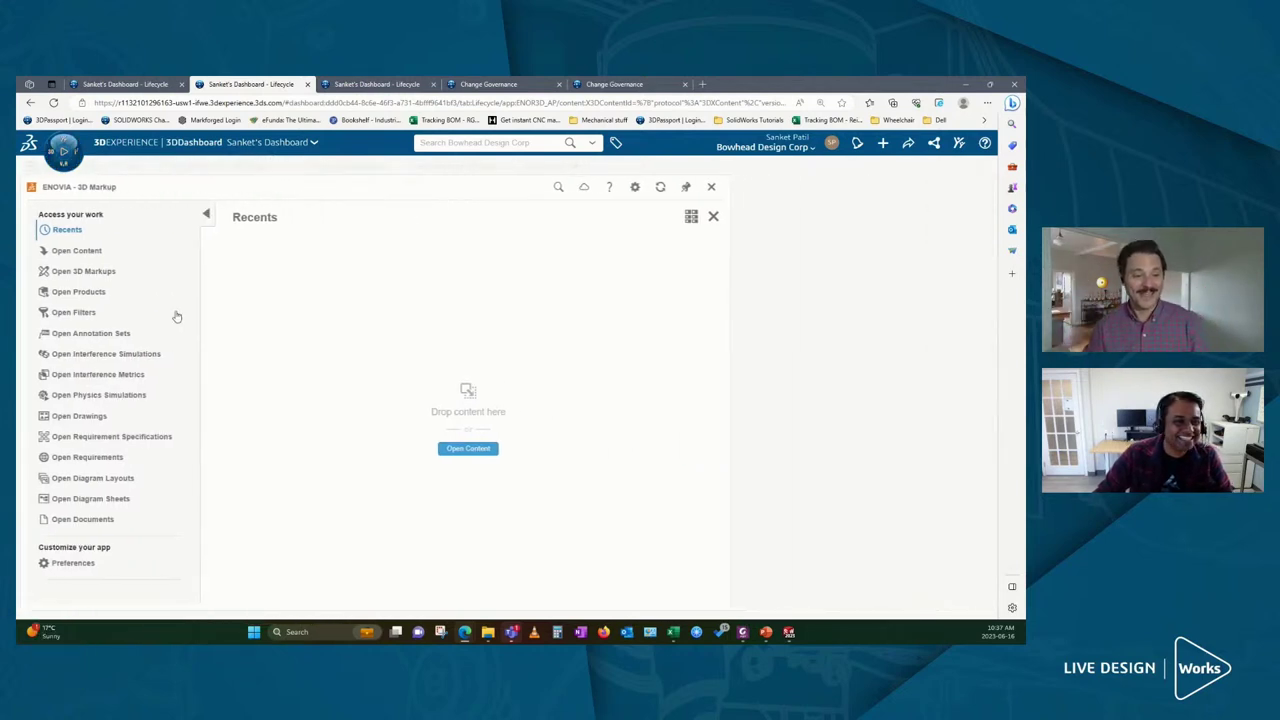
click(100, 273)
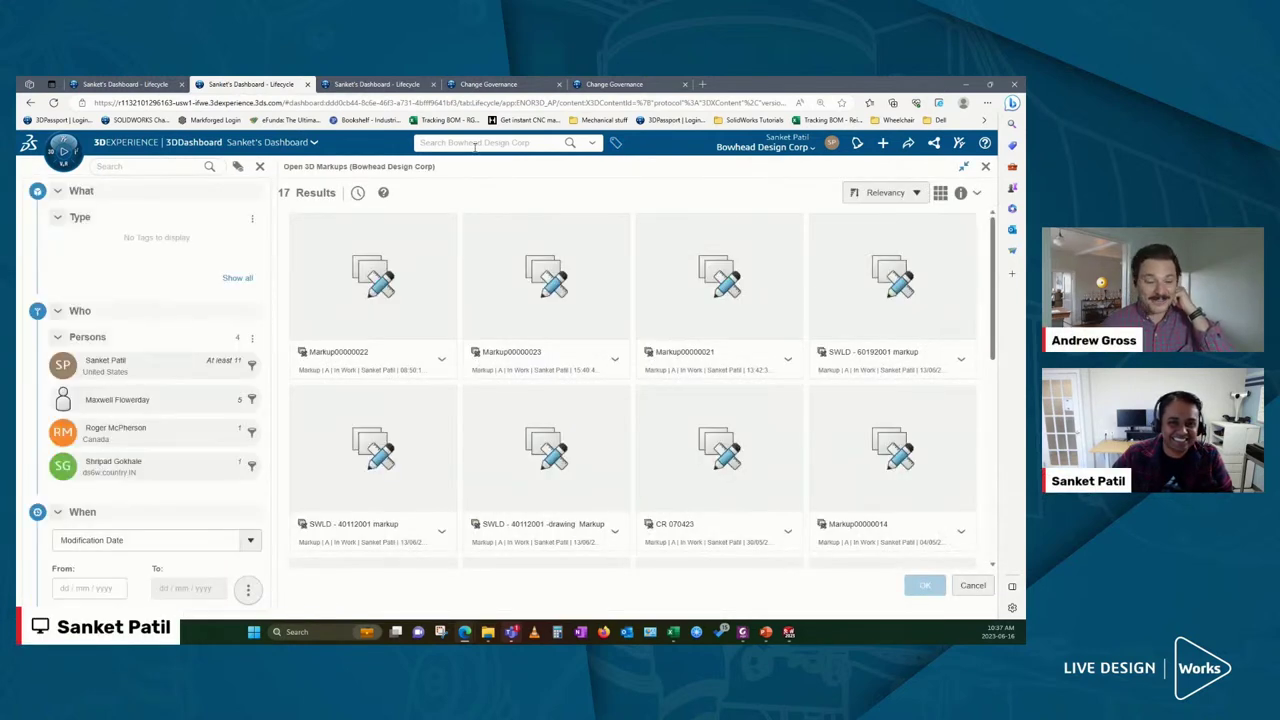
Open Markup00000023, dismiss the markup-not-linked error, and close the loaded 3D model
double_click(537, 307)
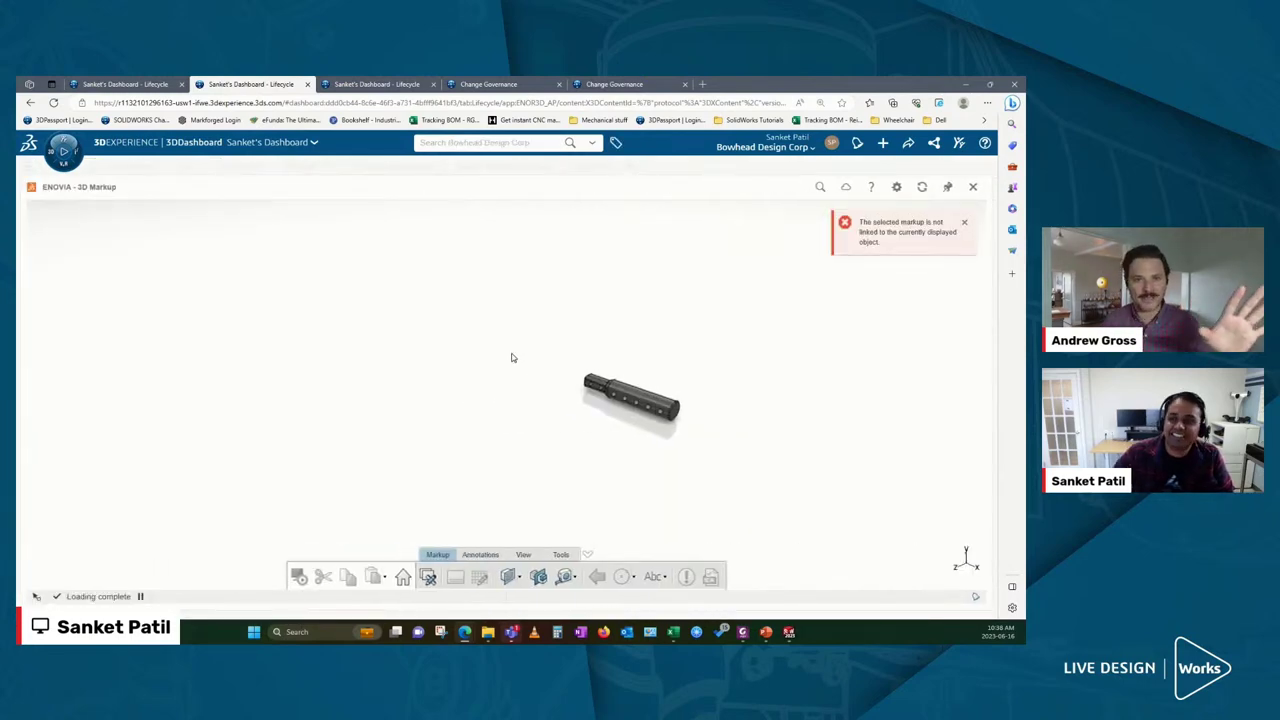
click(964, 222)
click(523, 554)
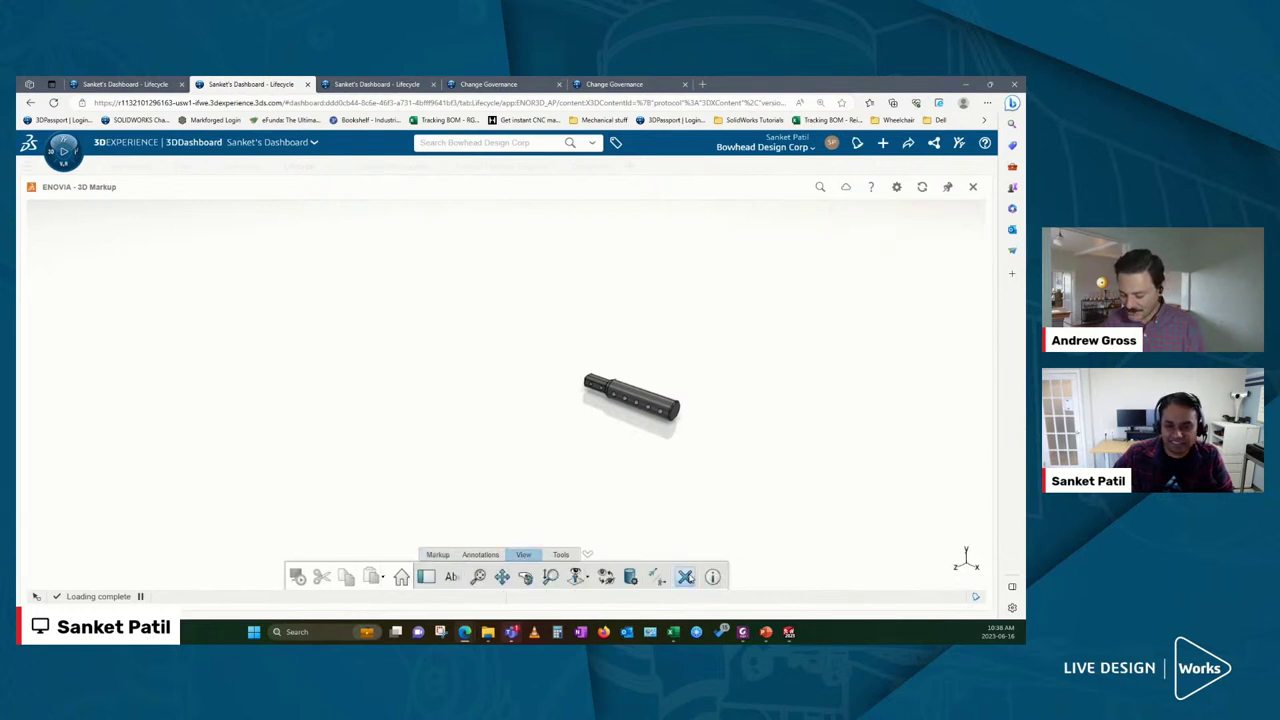
click(686, 577)
Restore the 3D Markup widget into the dashboard and browse, then close, the roles and apps panel
click(975, 187)
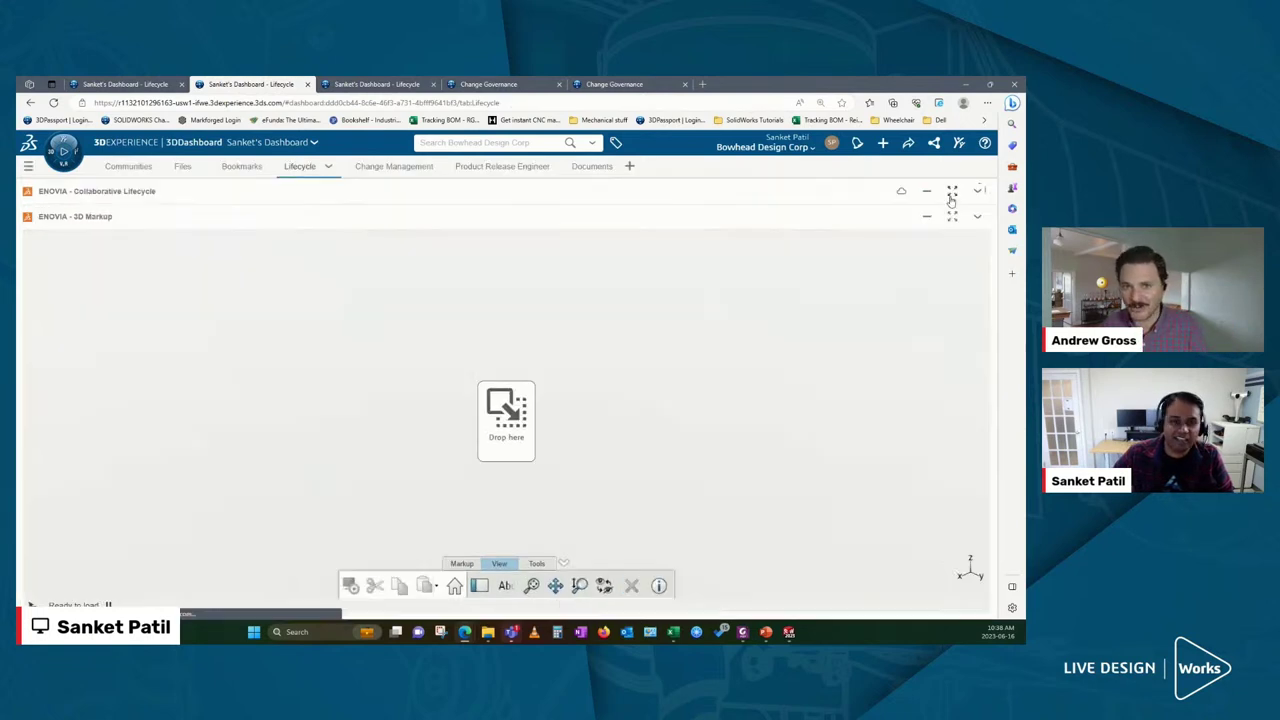
click(63, 153)
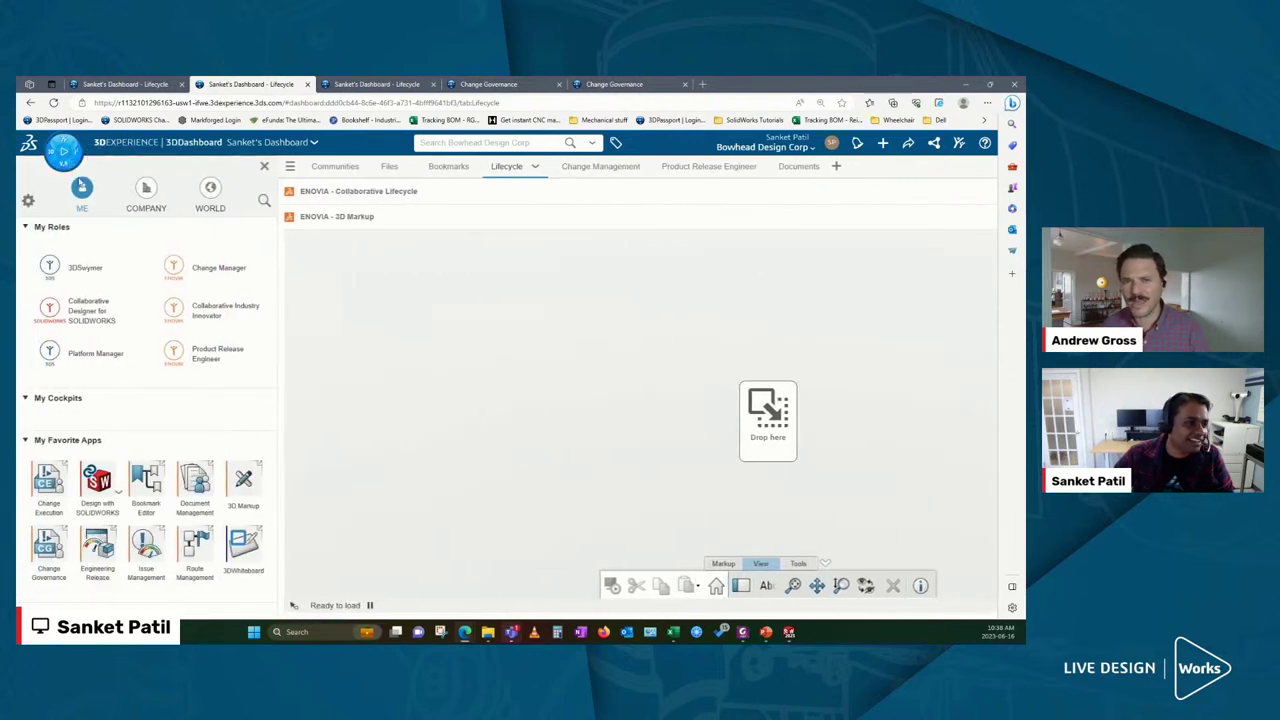
scroll(251, 403, down, 1)
scroll(251, 403, up, 1)
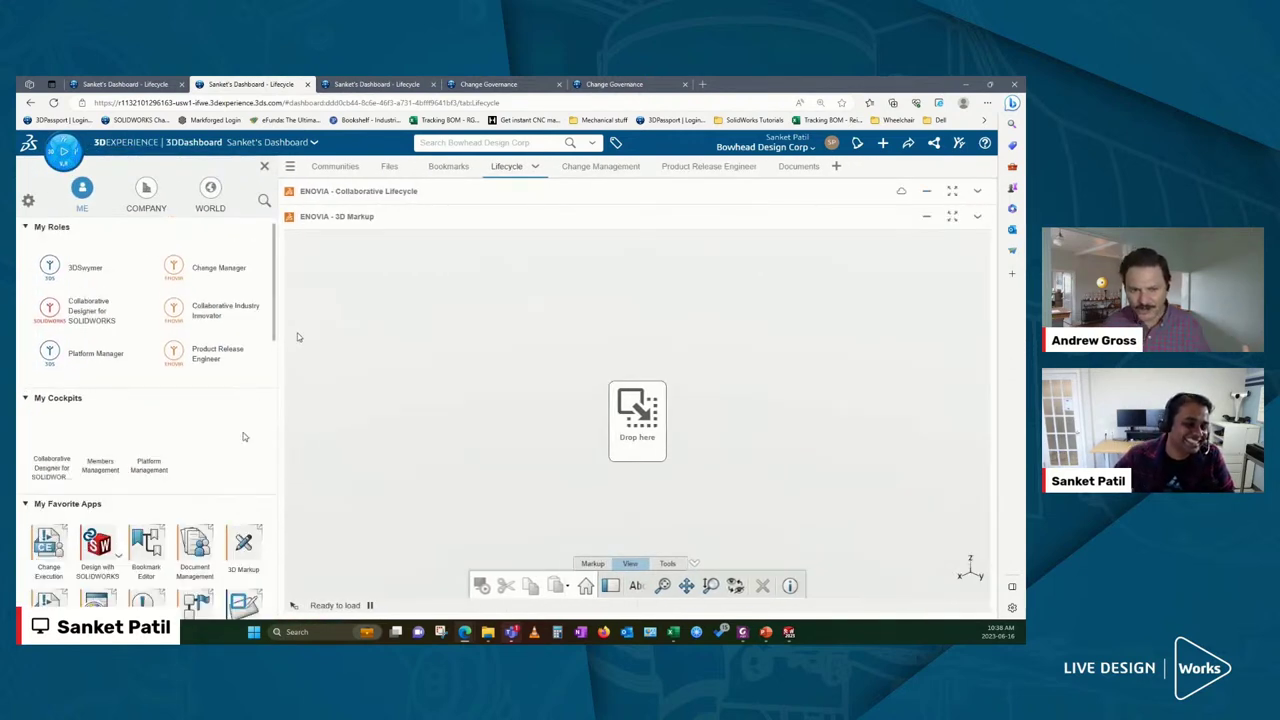
scroll(175, 517, down, 1)
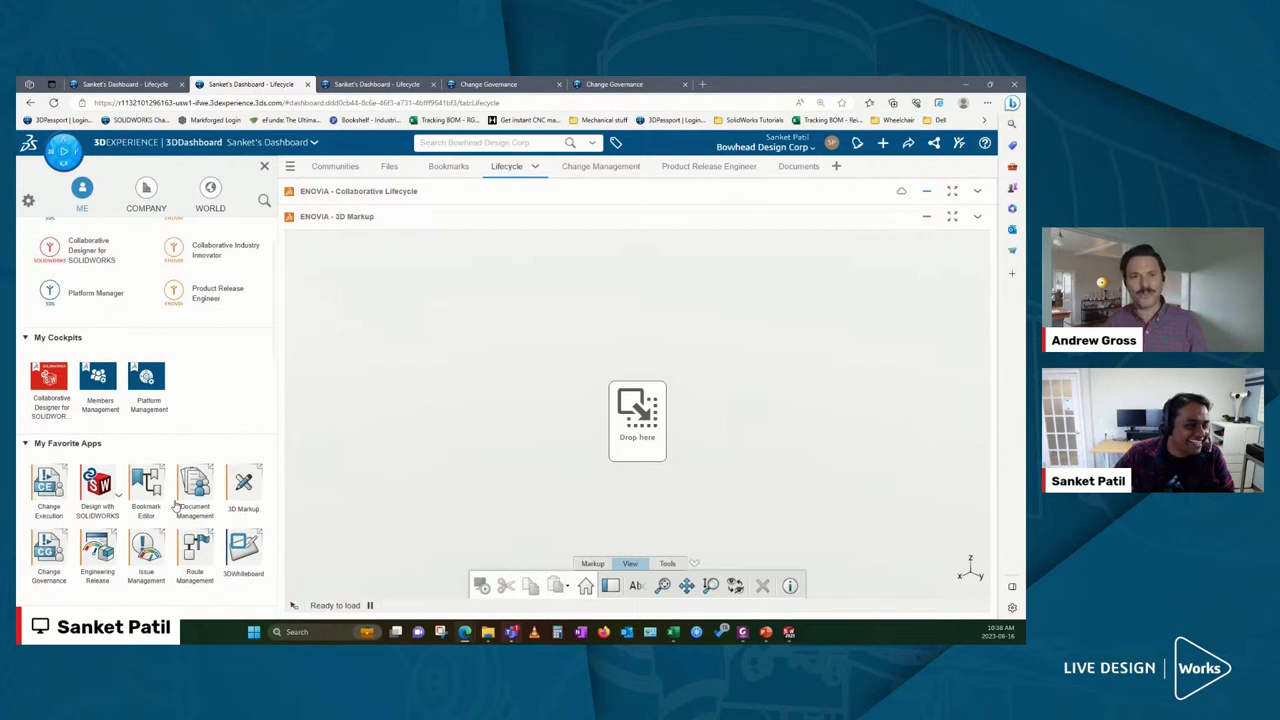
scroll(176, 500, down, 1)
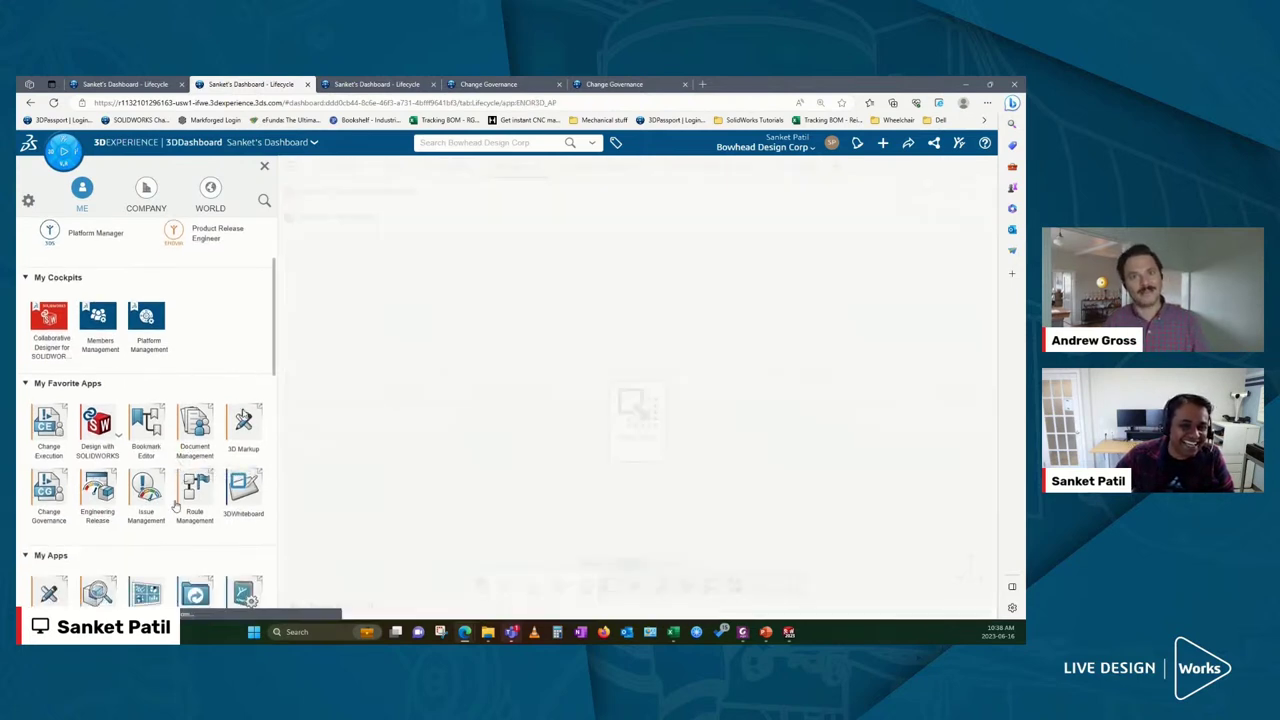
click(265, 168)
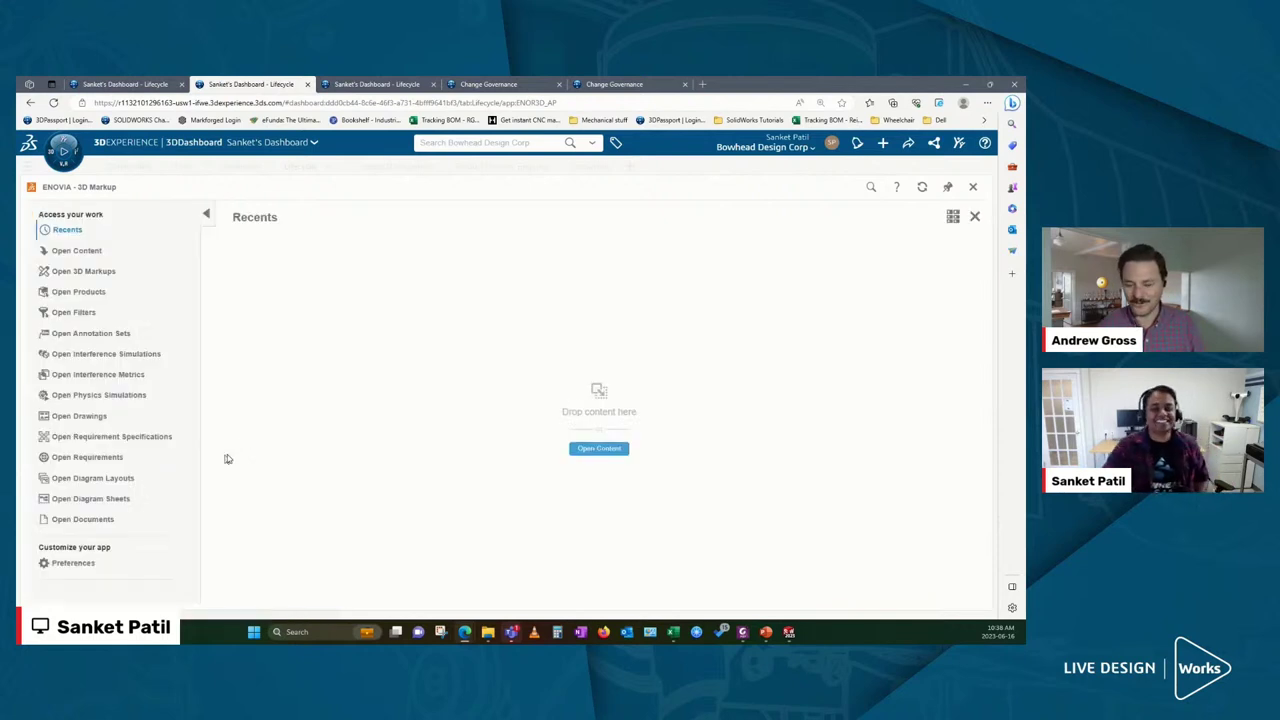
Open Markup00000023 on drawing SWLD0623 and select its 2.1 revision markup
click(88, 275)
double_click(536, 309)
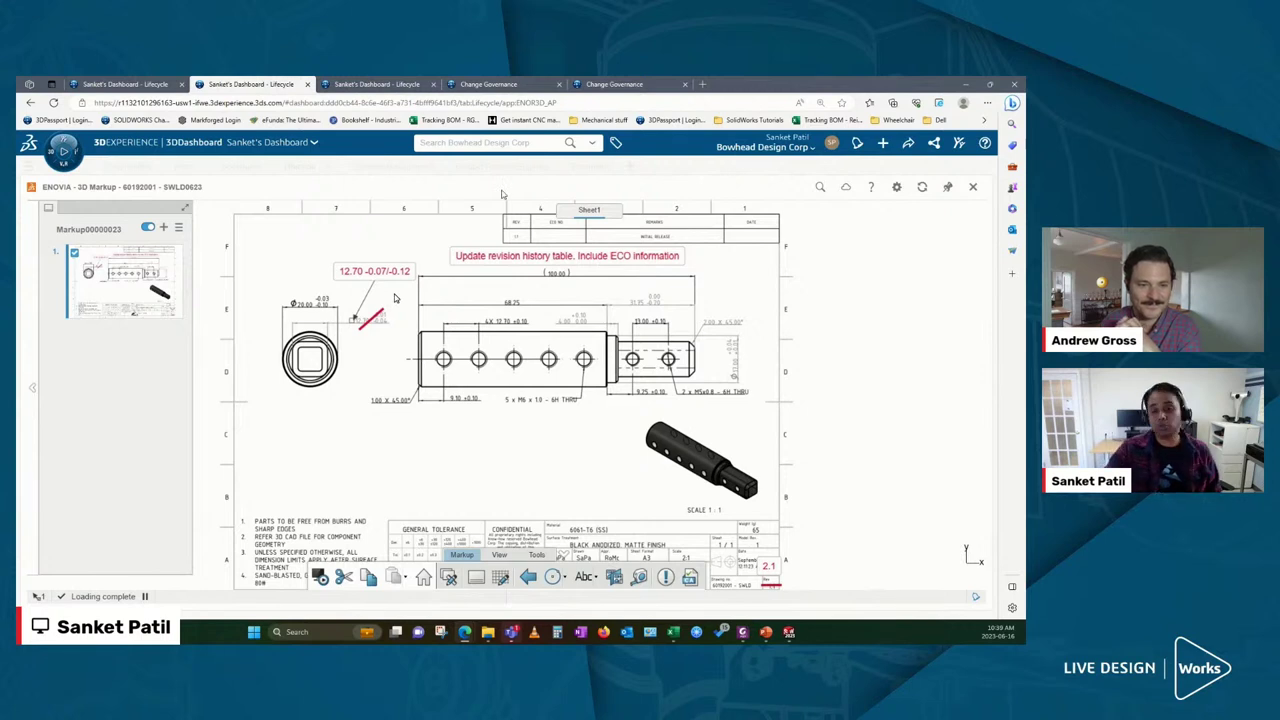
click(770, 565)
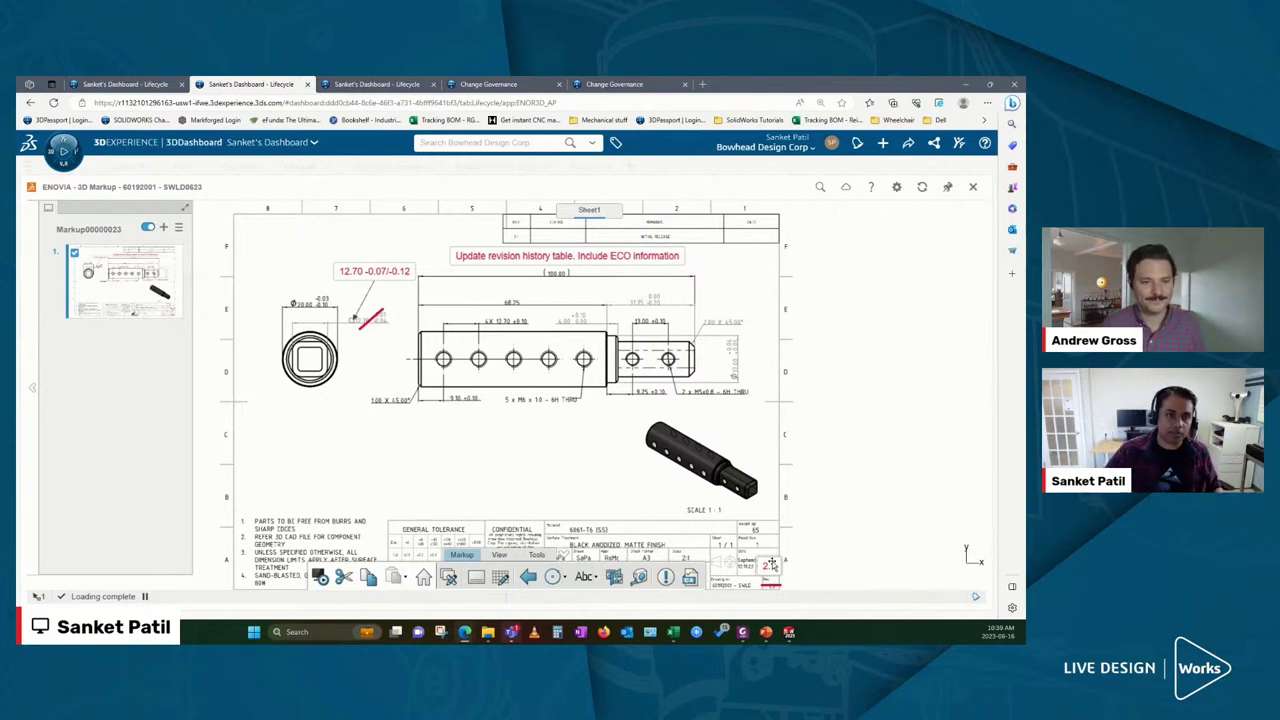
Show the attachments of change action CA - 0623 -001 SWLD in a widened panel
click(345, 83)
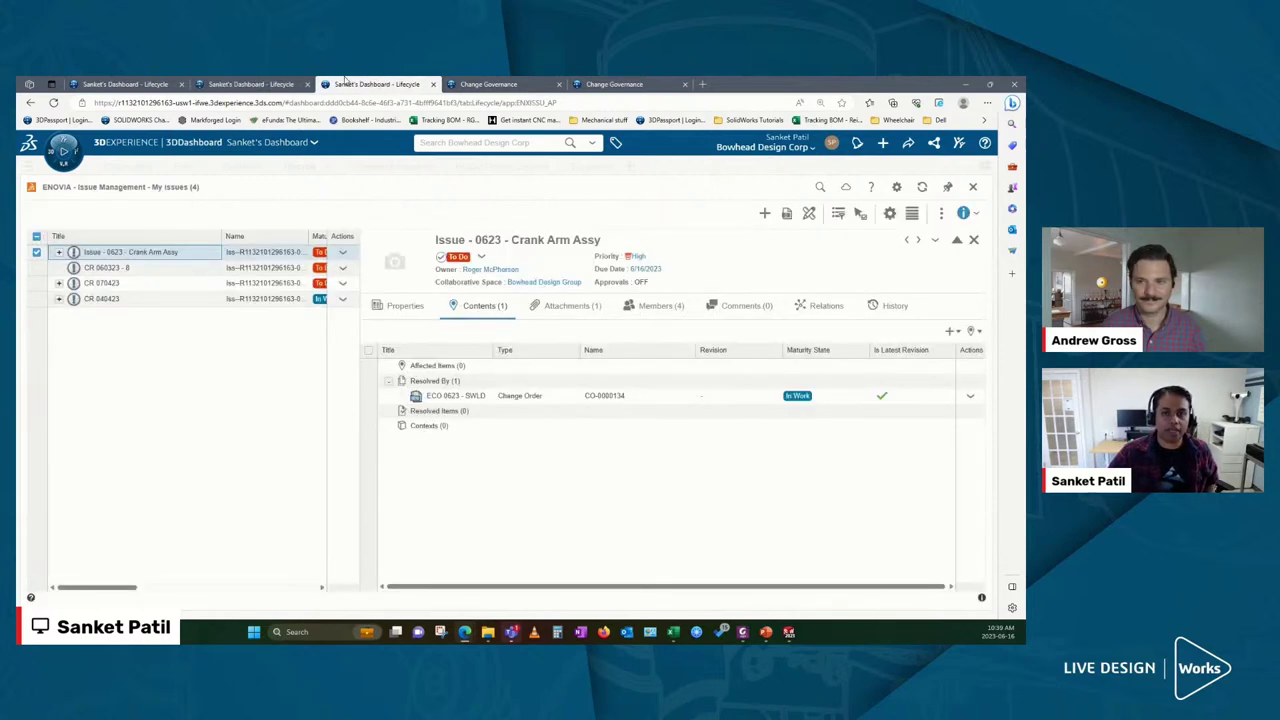
click(470, 83)
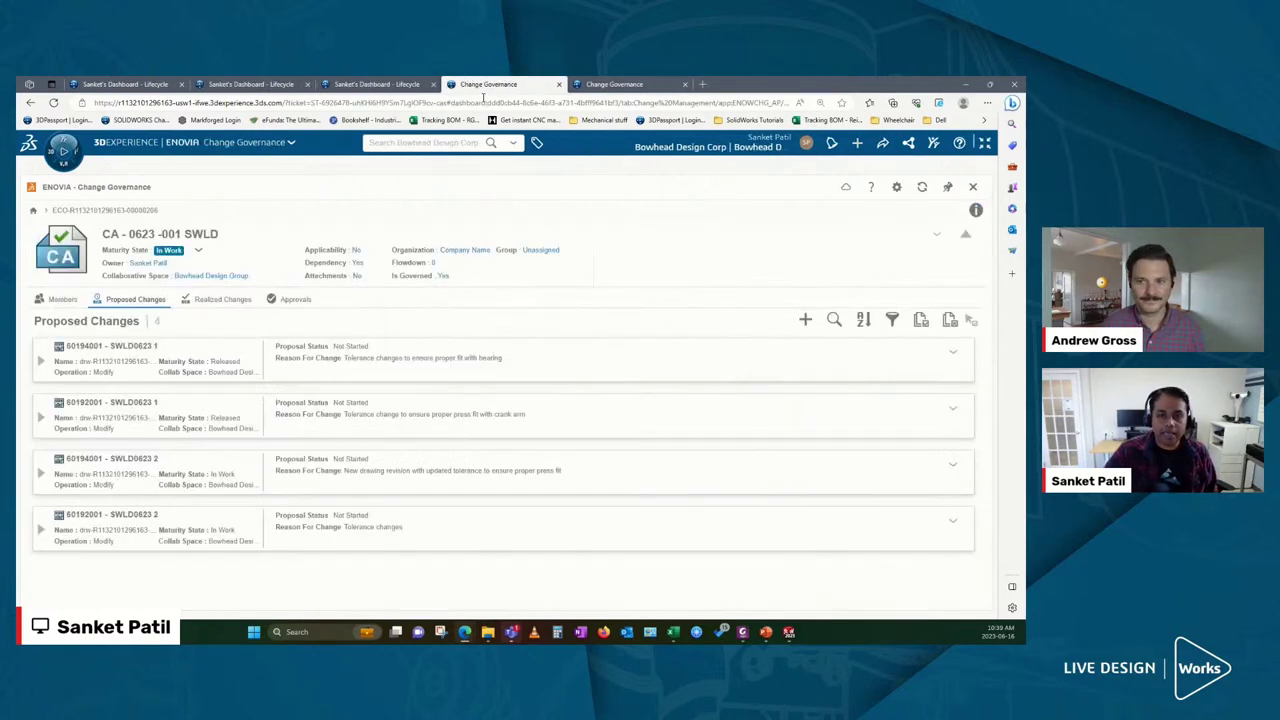
click(976, 210)
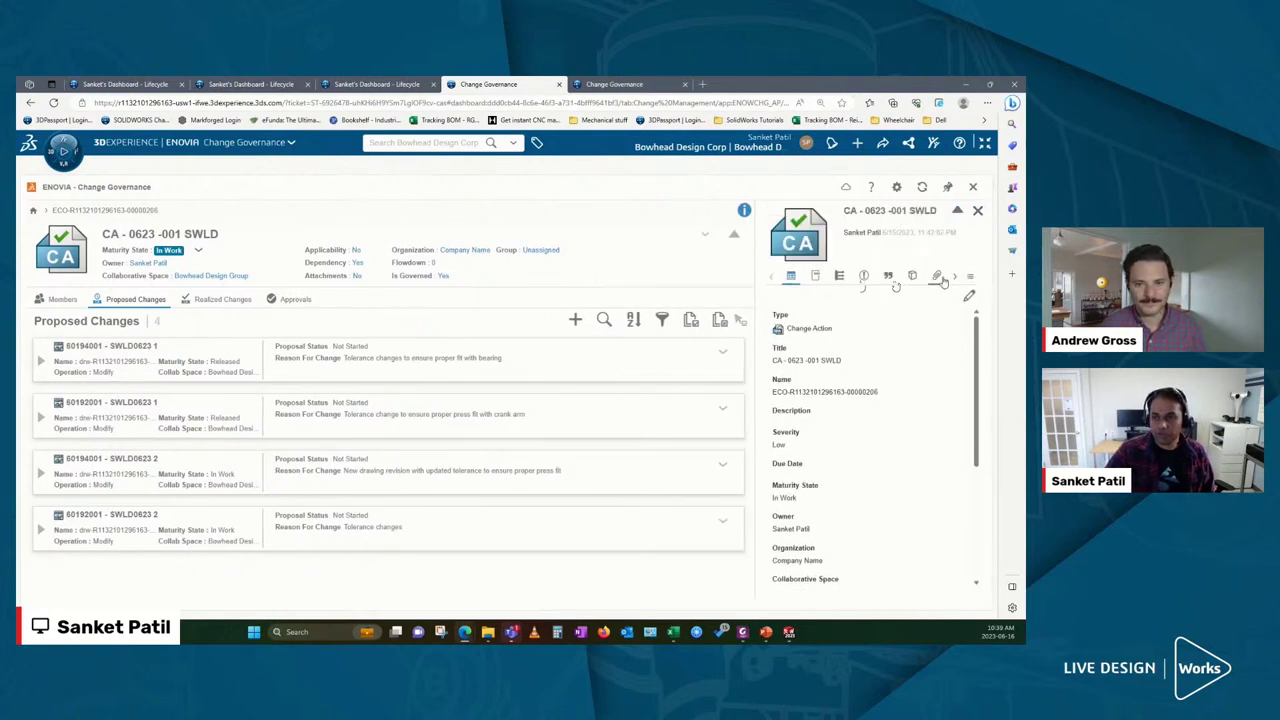
click(937, 279)
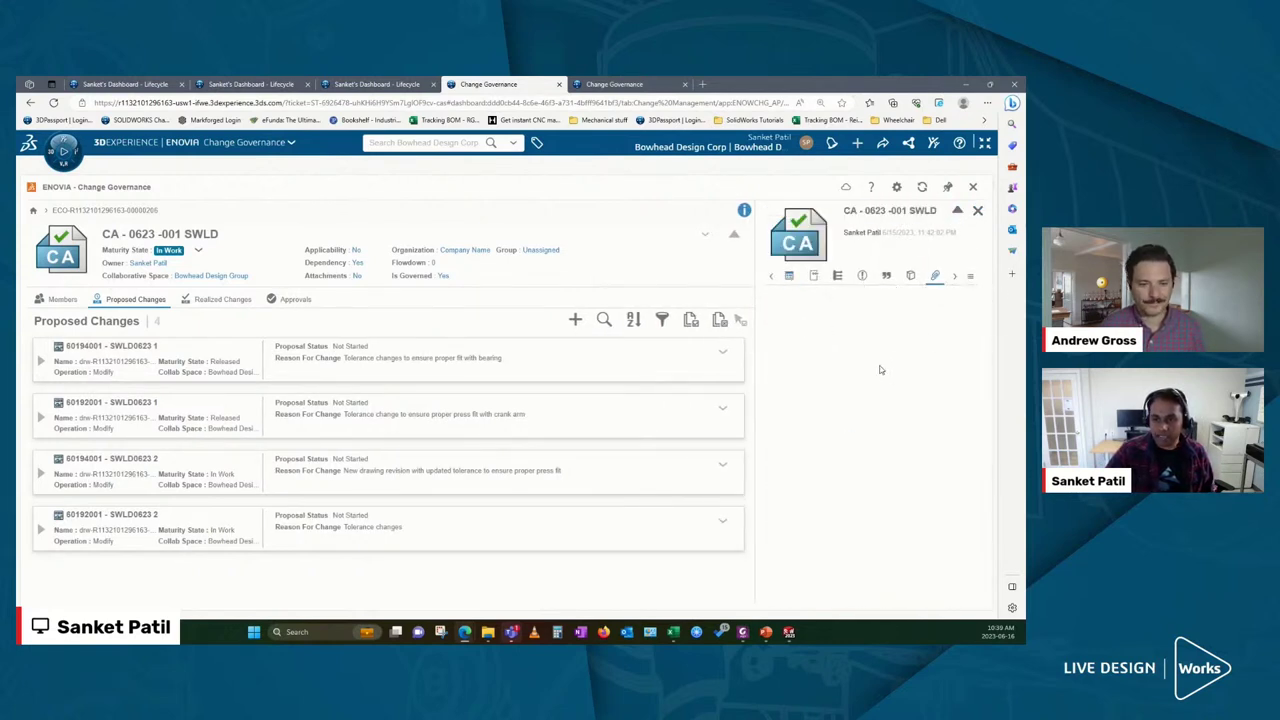
drag(756, 377, 619, 377)
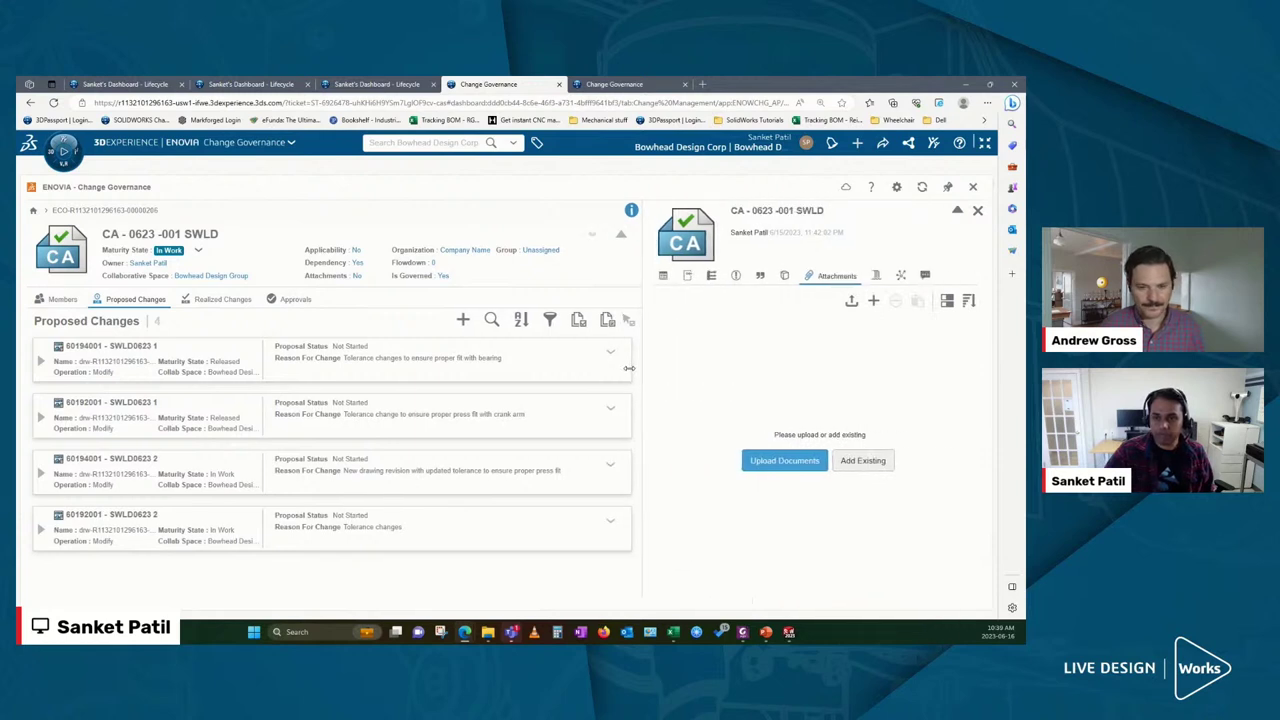
Add existing item markup00000023 as an attachment by searching for it and confirming
click(873, 301)
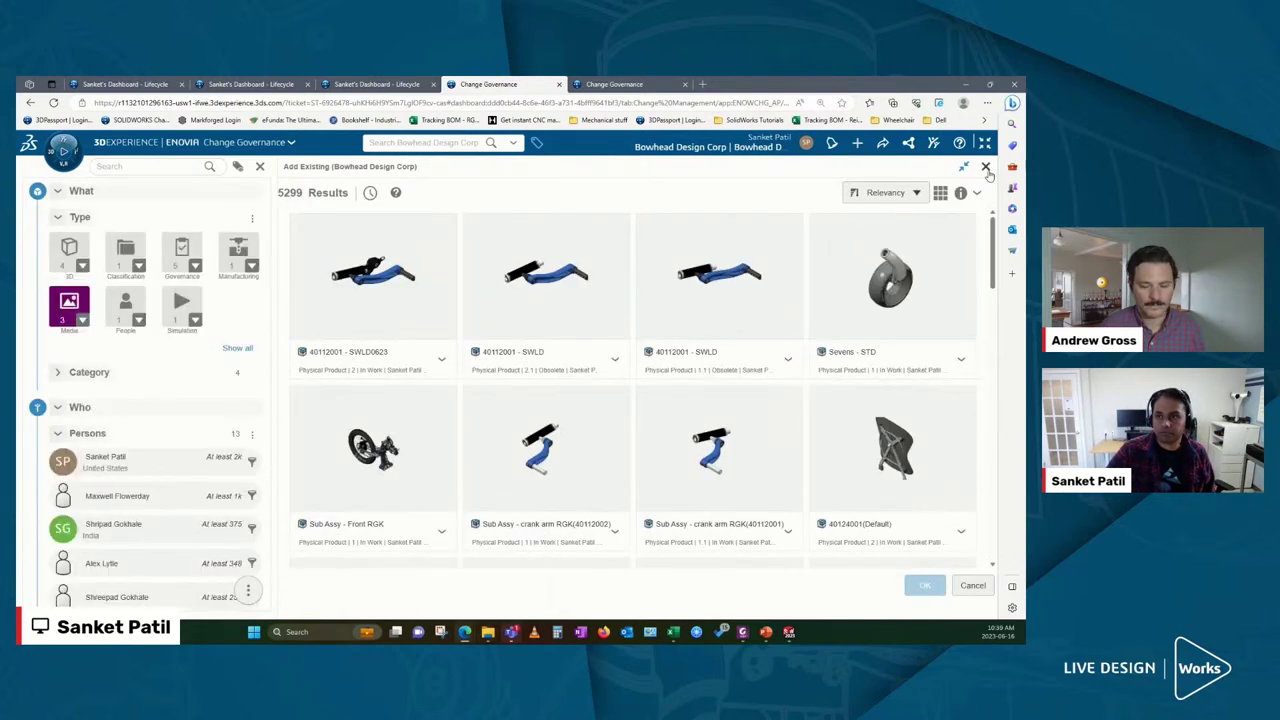
click(440, 142)
text(markup)
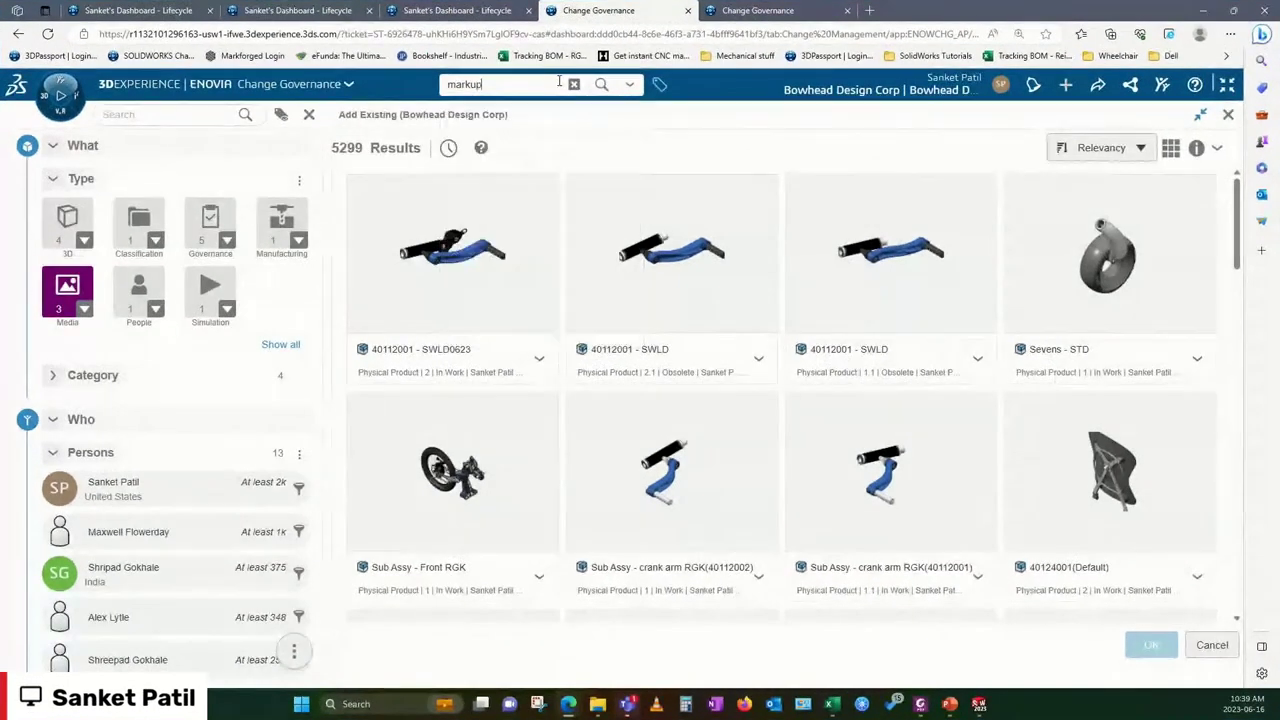
key(Return)
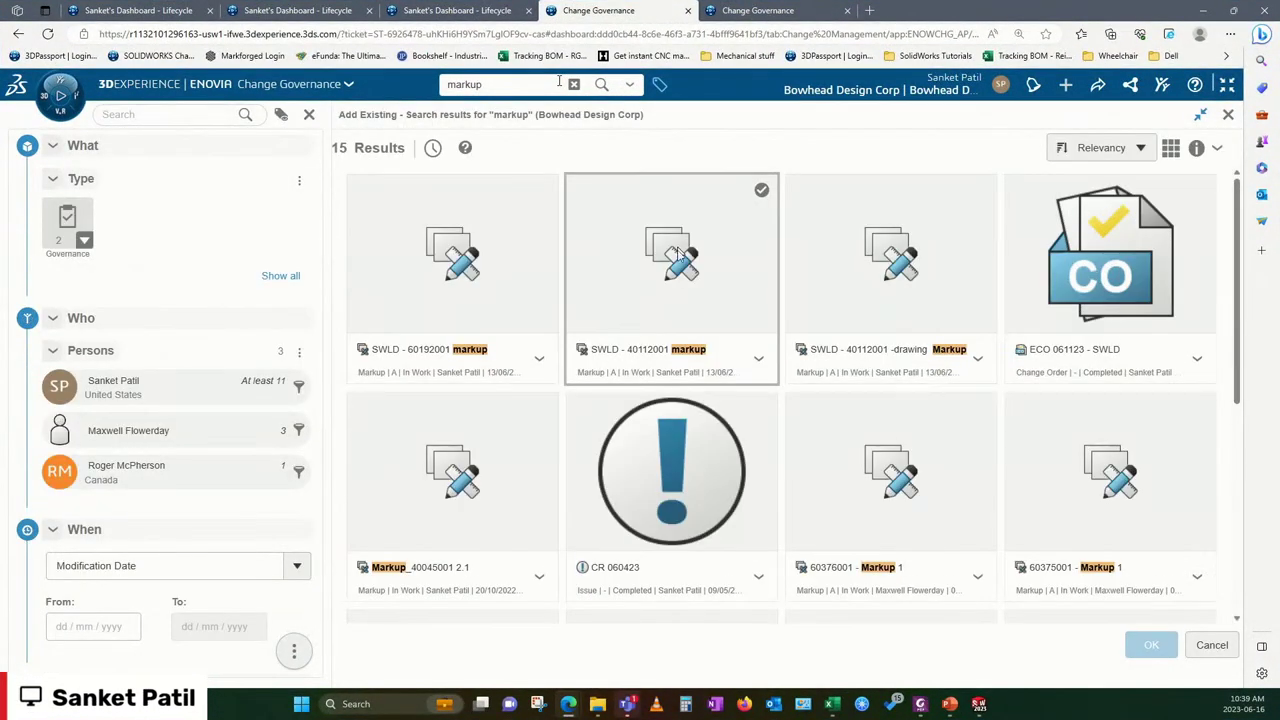
click(521, 88)
text(0)
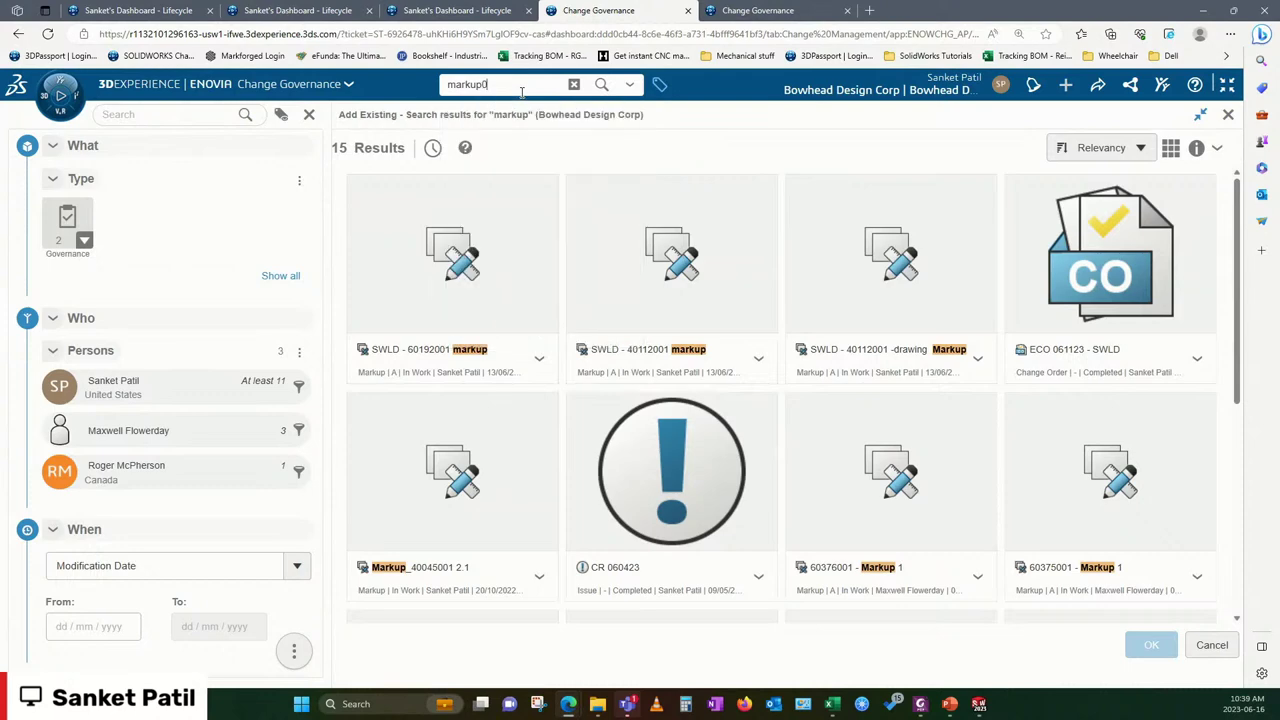
text(000023)
key(Return)
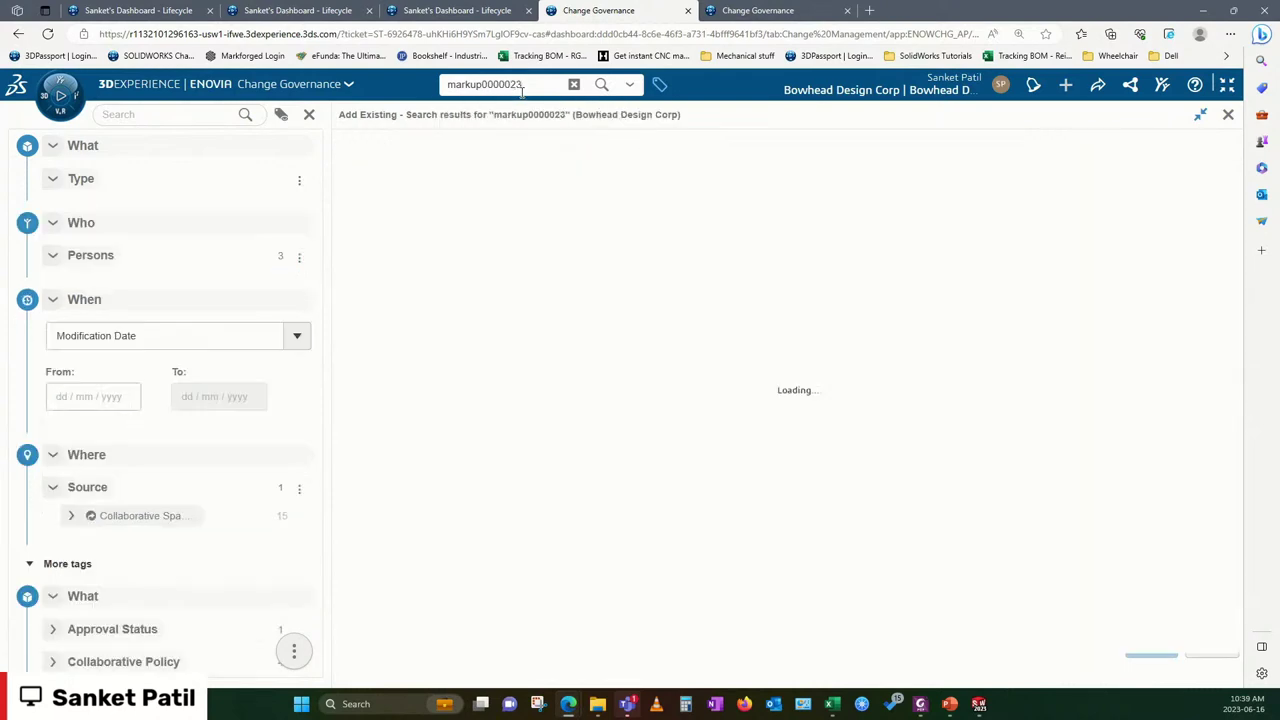
text(0)
key(Return)
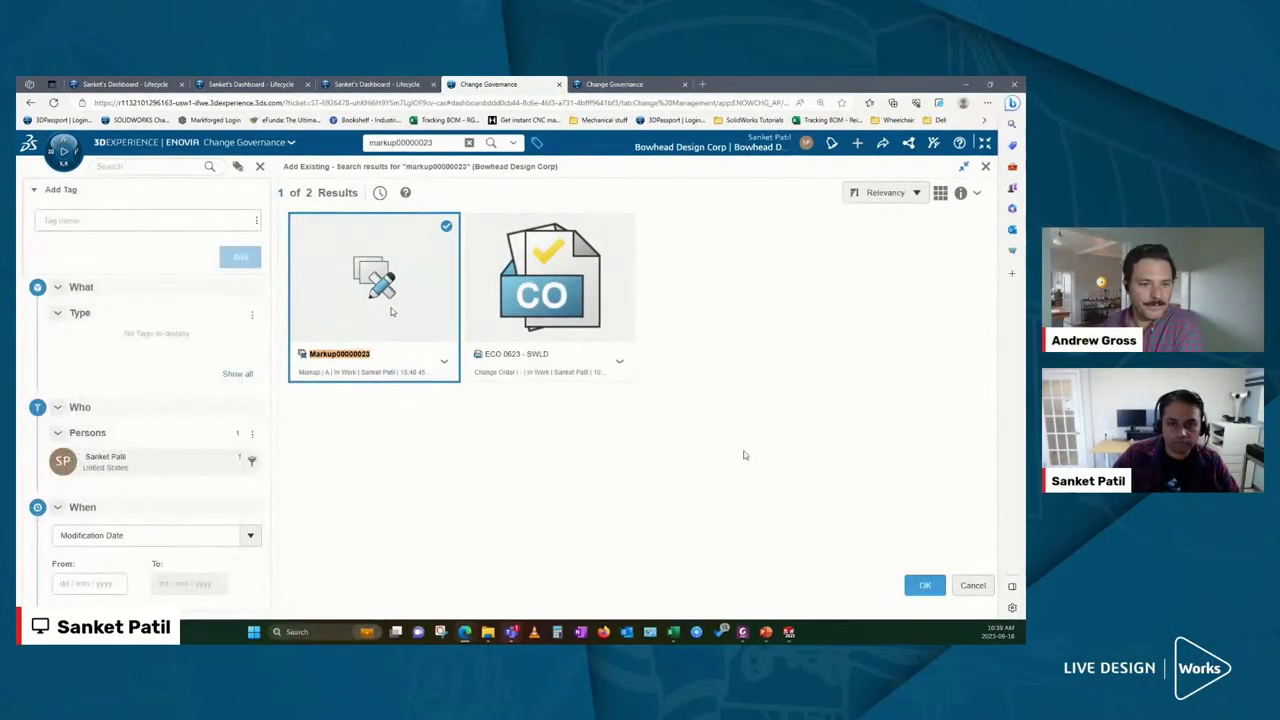
click(915, 580)
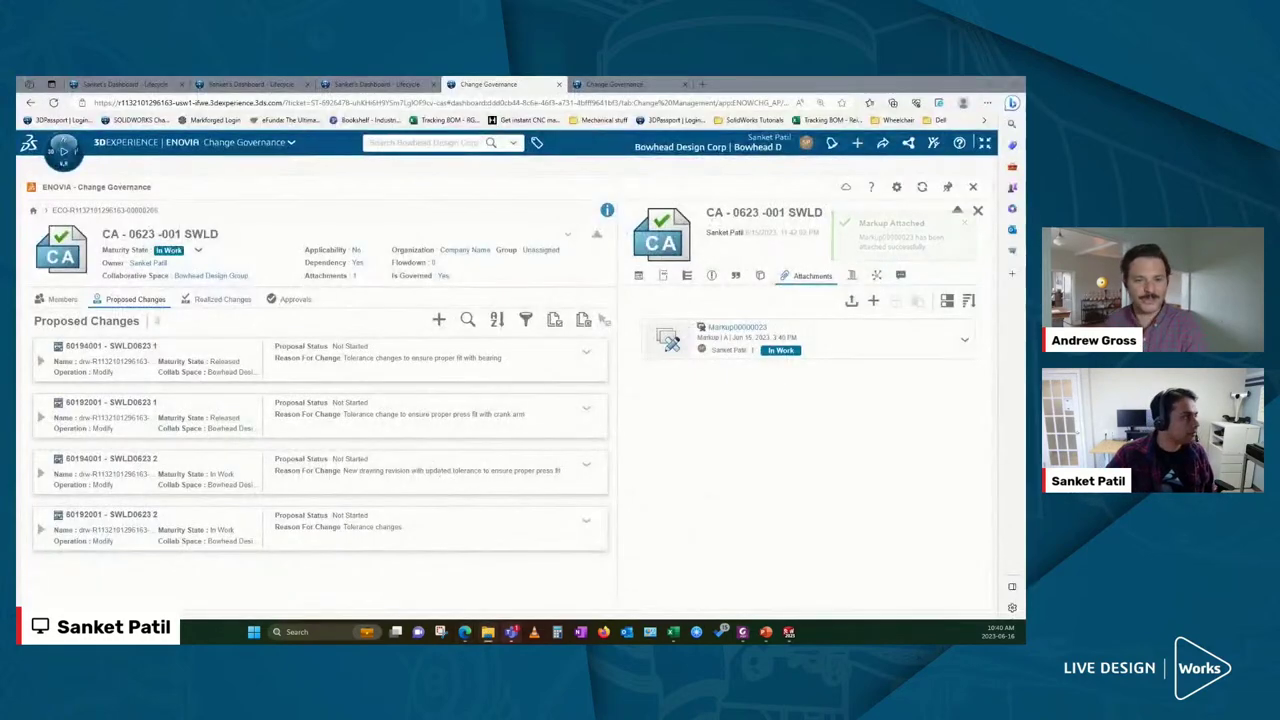
Upload the redline file and the SWLD 061123_Impact Analysis spreadsheet as CA attachments
drag(586, 443, 733, 418)
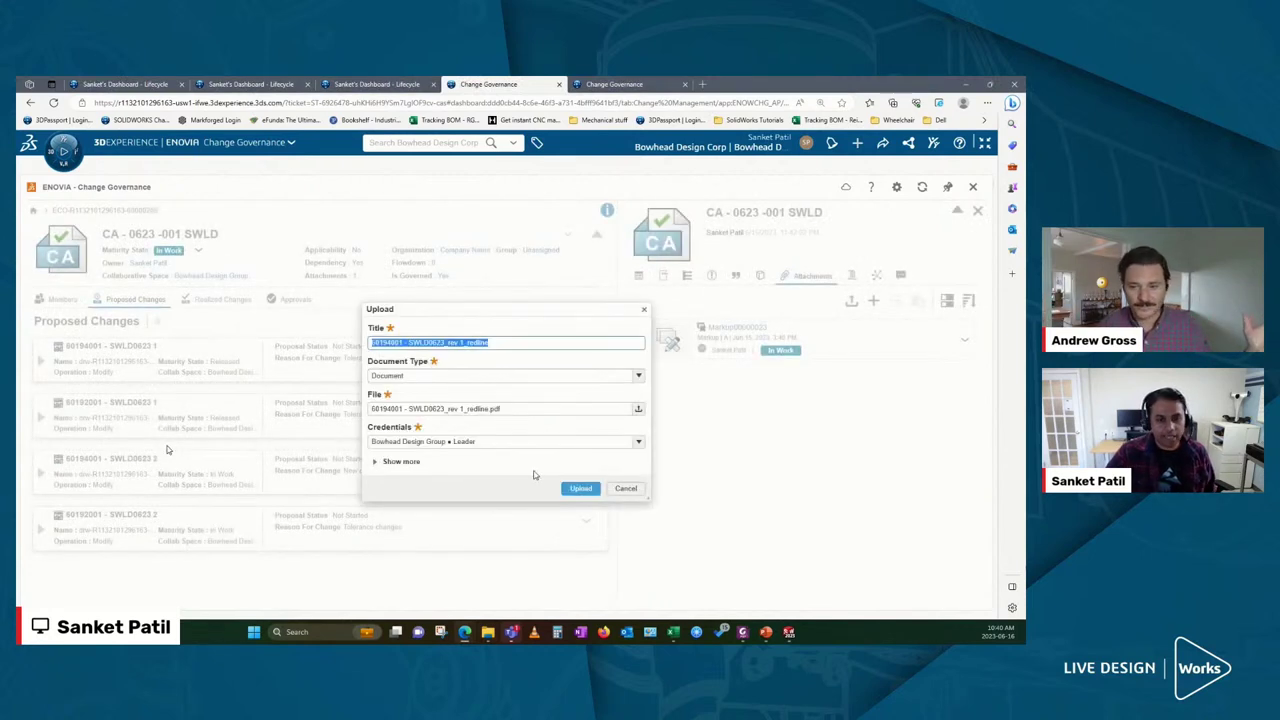
click(580, 488)
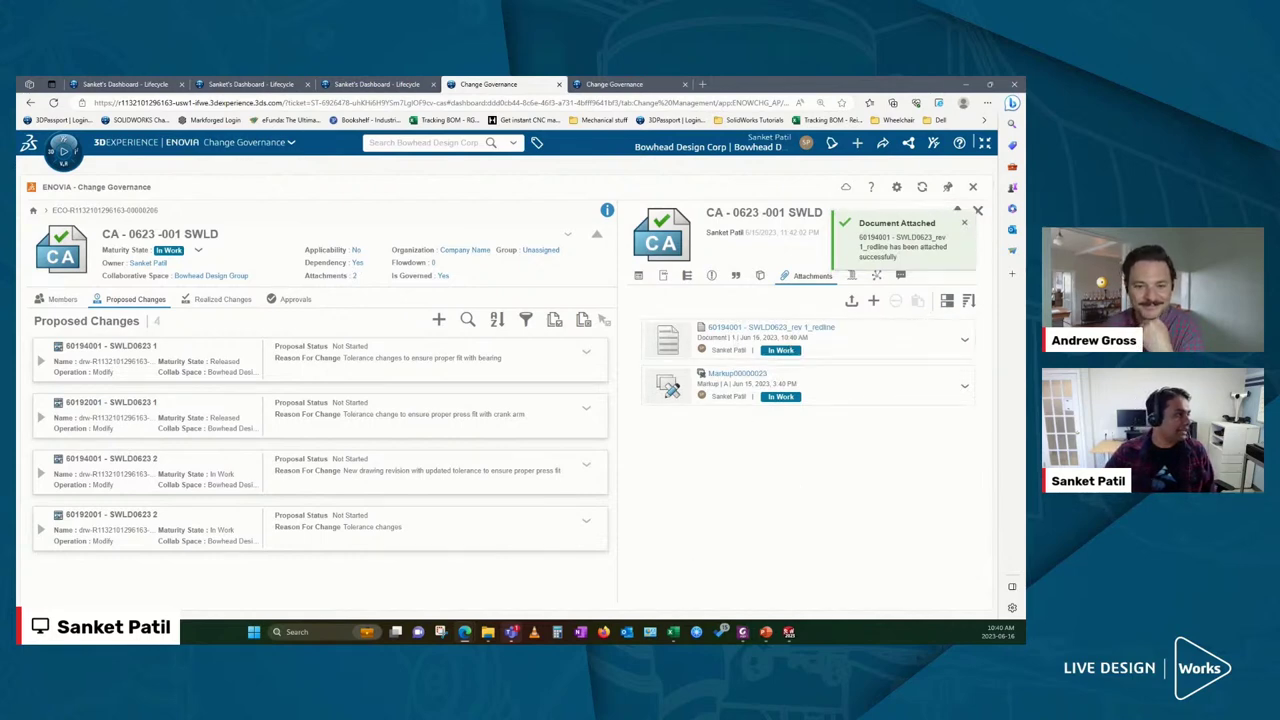
drag(414, 480, 757, 471)
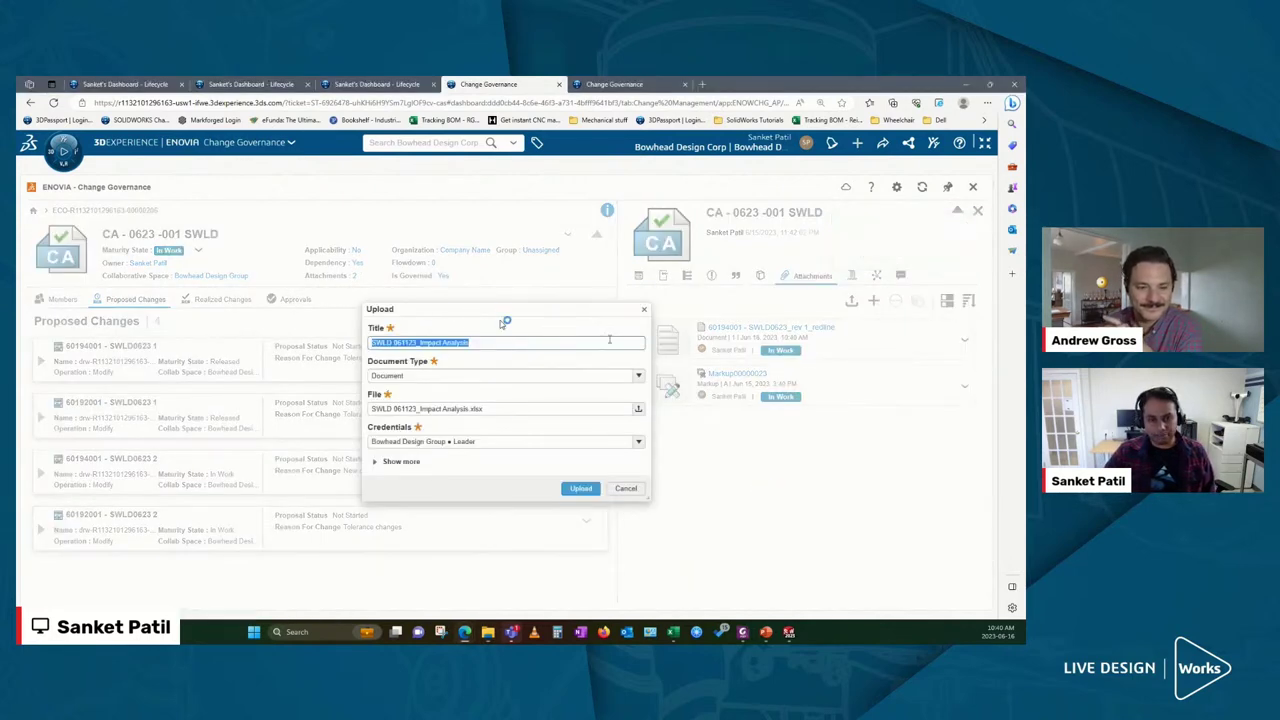
click(581, 488)
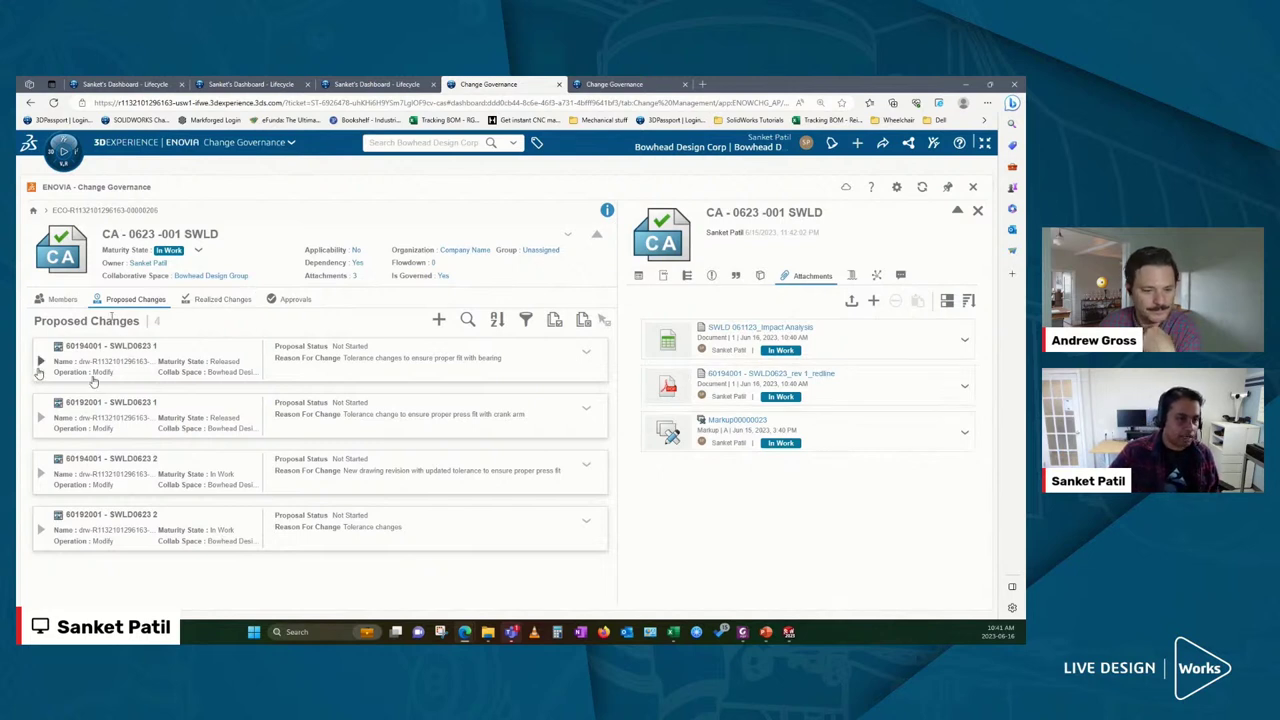
Show activities for 60194001 SWLD0623 1 (to Obsolete) and SWLD0623 2 (to Release)
click(977, 211)
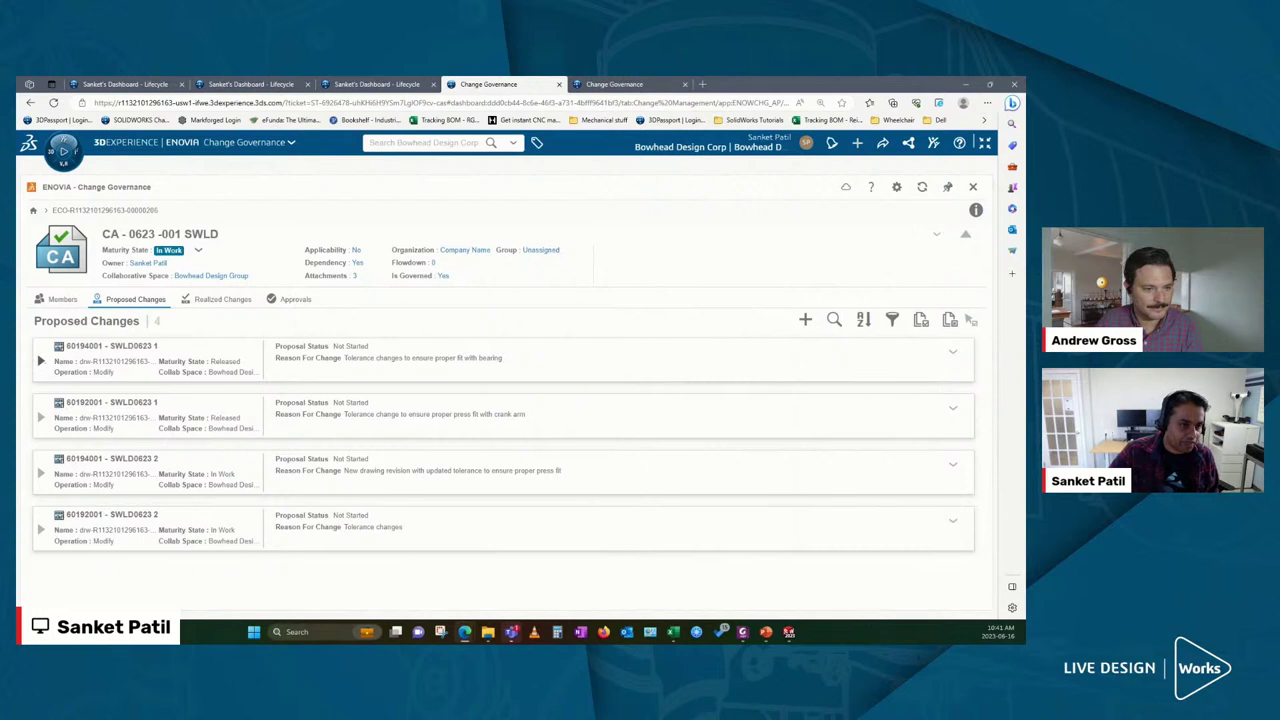
click(41, 361)
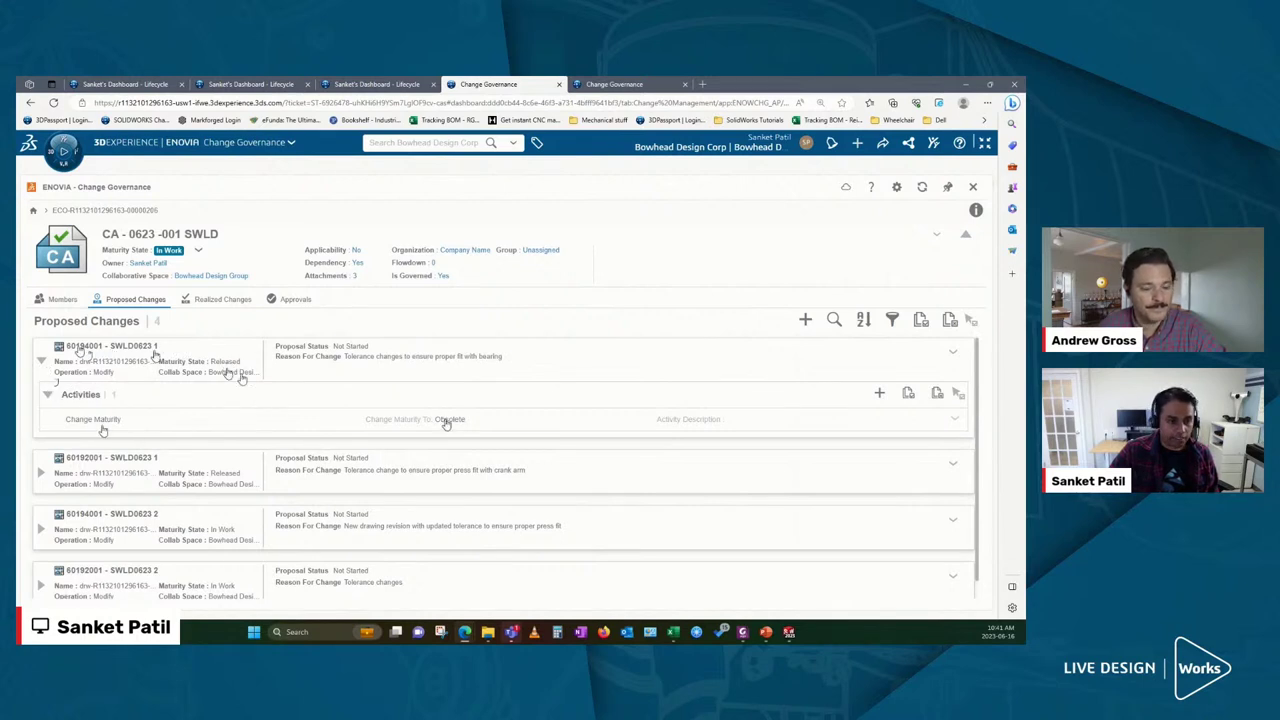
scroll(445, 425, down, 1)
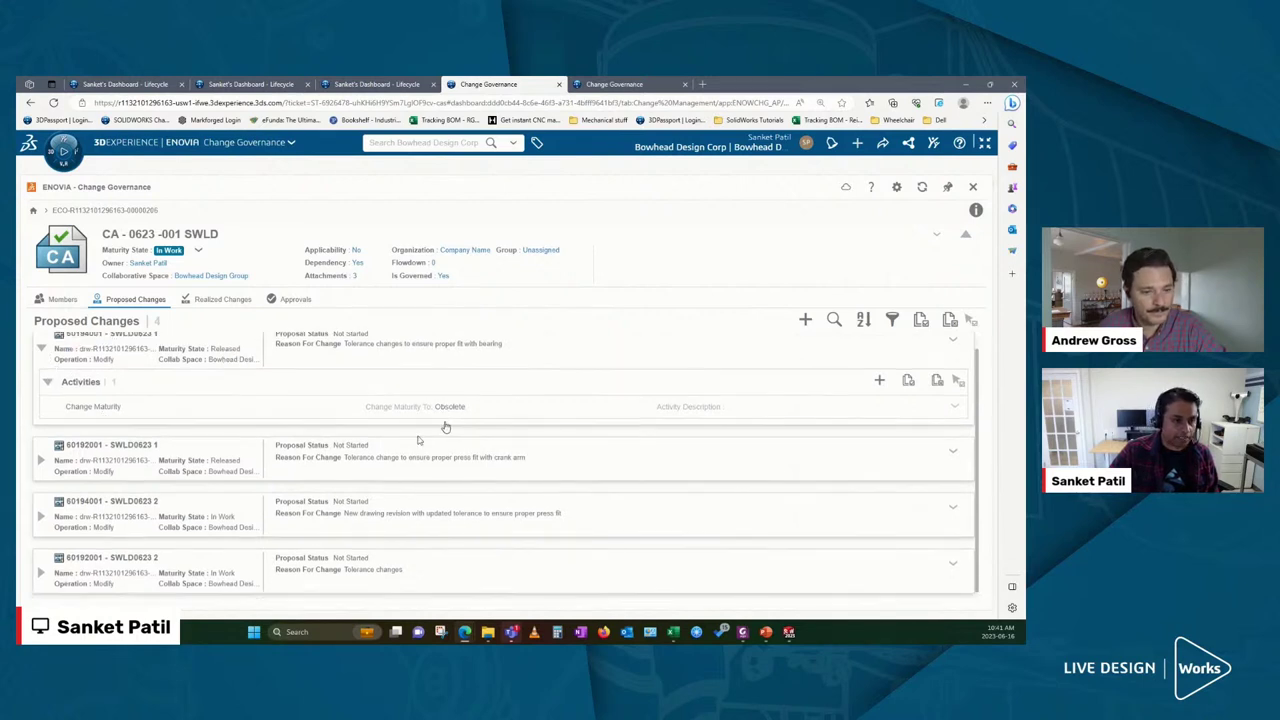
click(41, 516)
scroll(172, 503, down, 3)
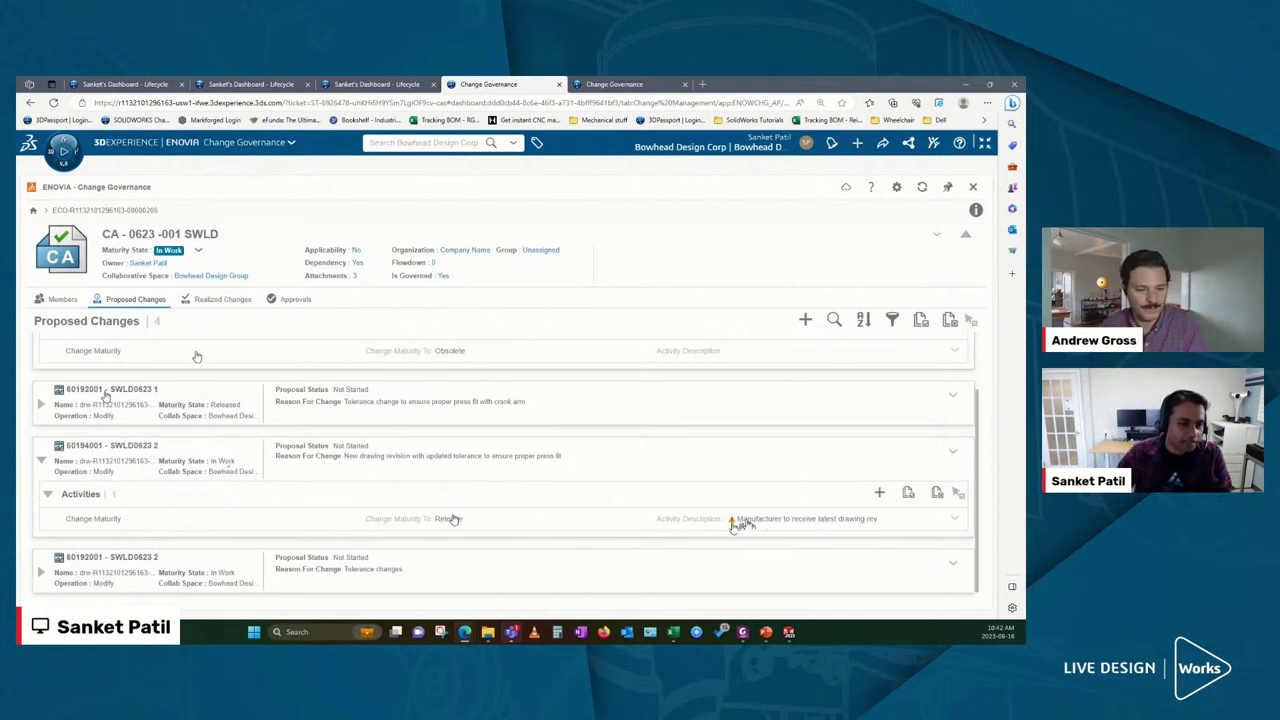
scroll(168, 404, up, 1)
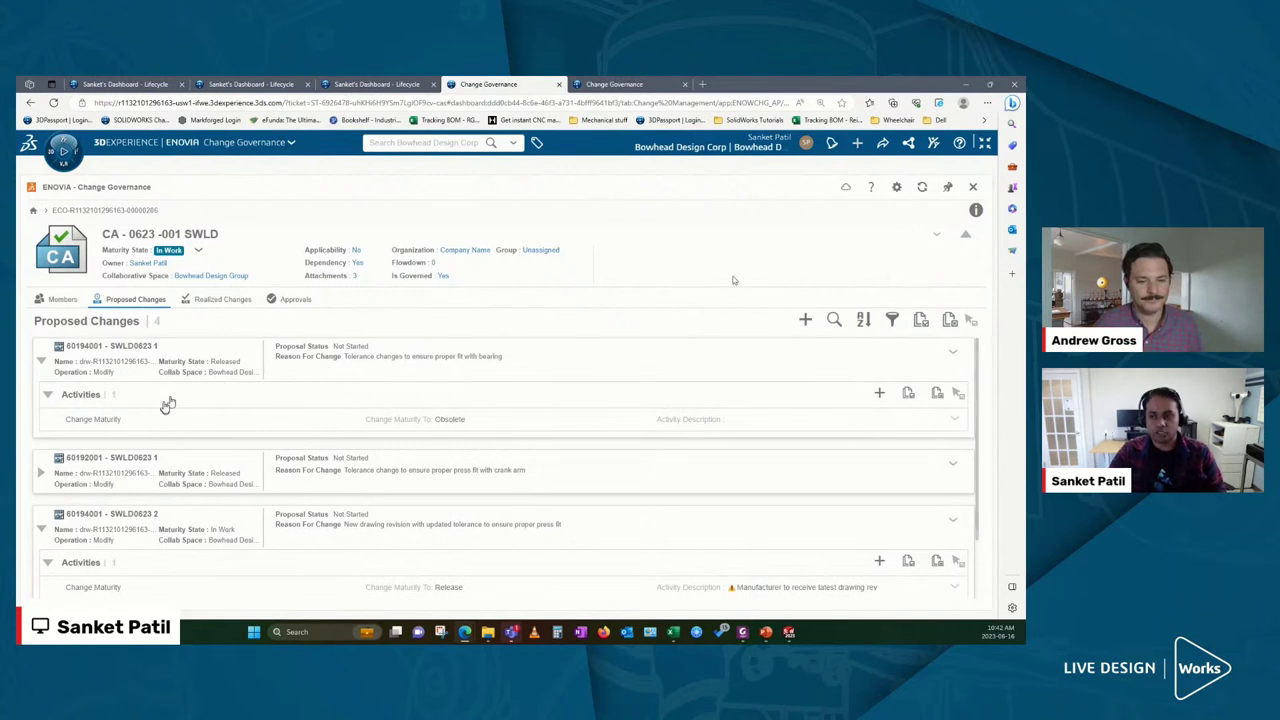
Open ECO 0623 - SWLD in Change Governance from the recent items
click(34, 211)
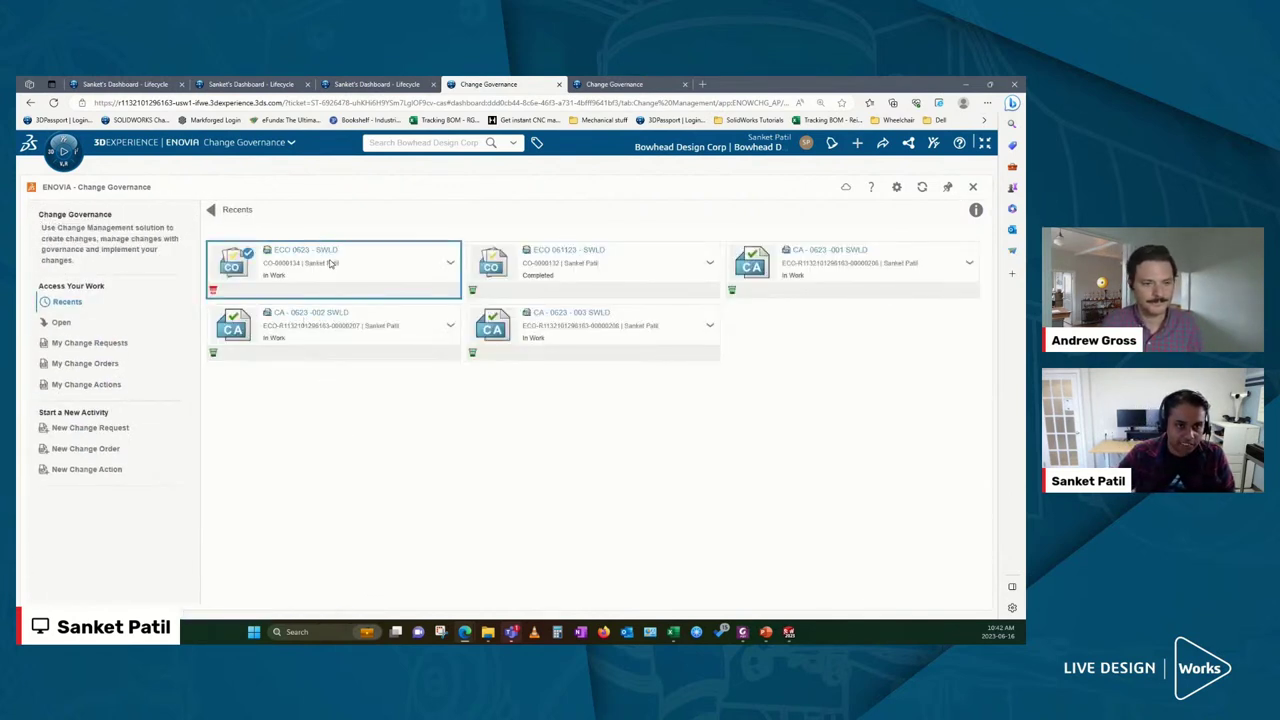
right_click(330, 261)
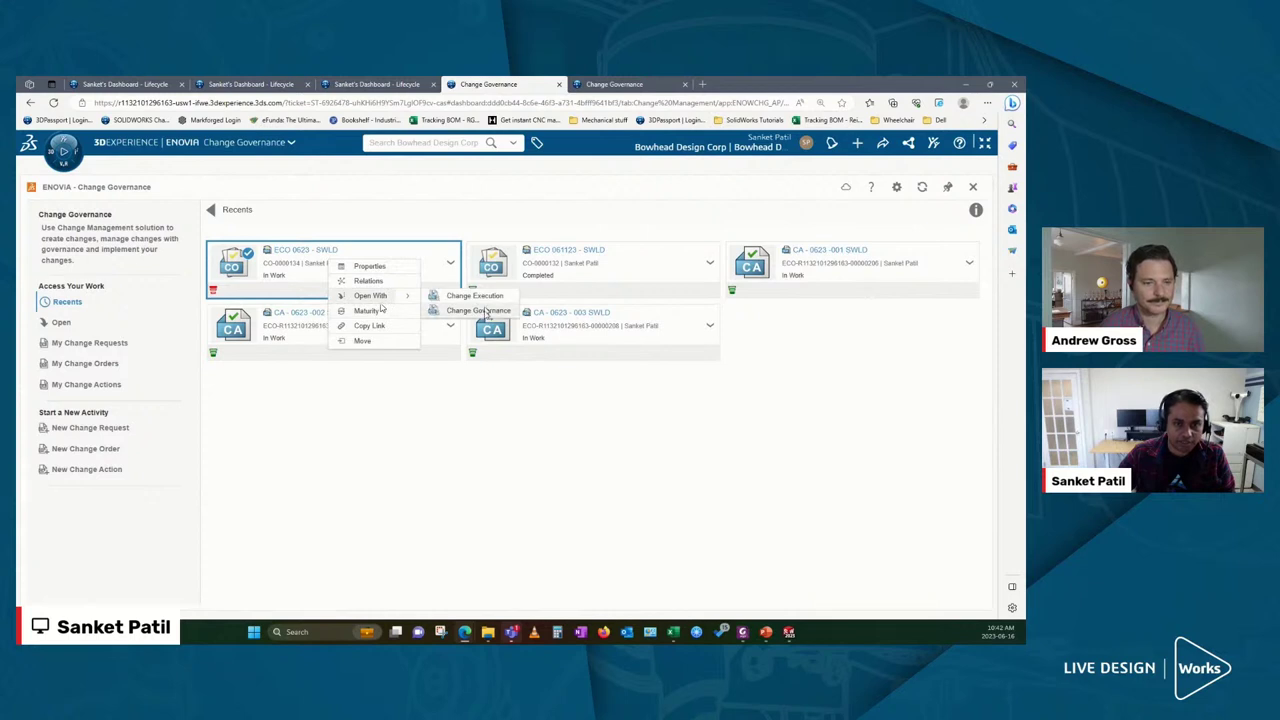
click(477, 310)
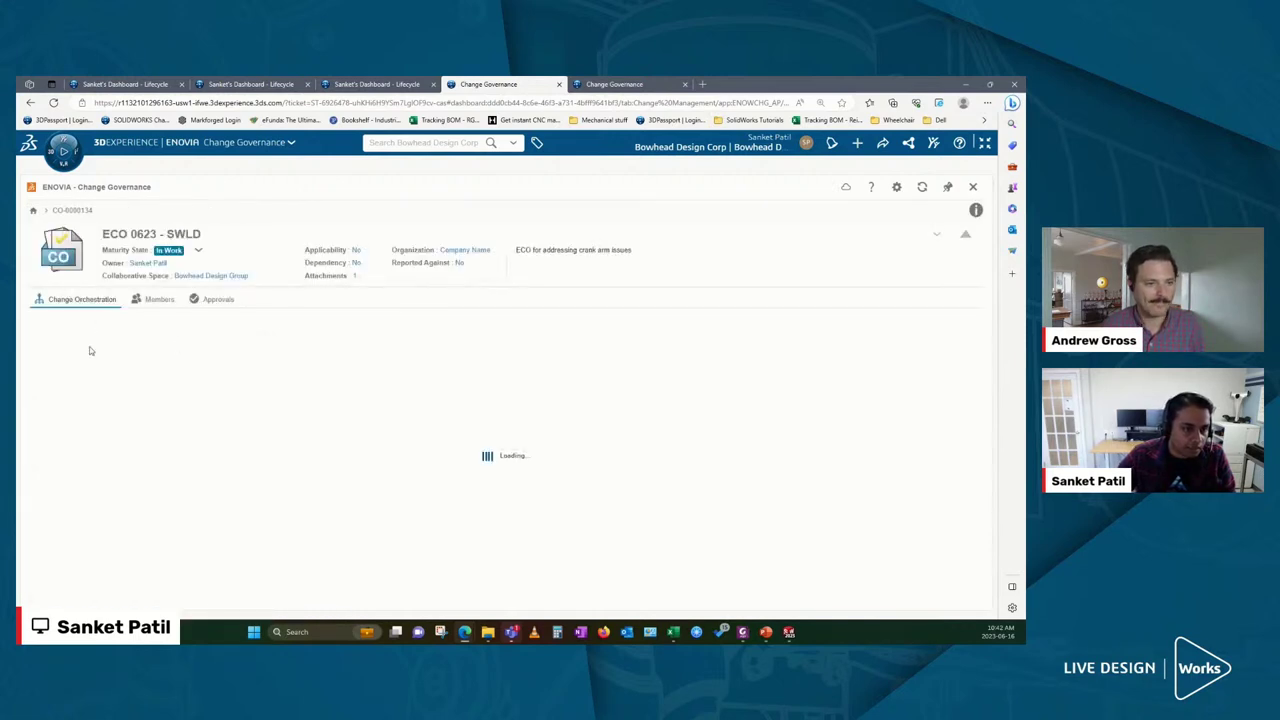
Open change action CA - 0623 -002 SWLD in Change Governance
click(102, 371)
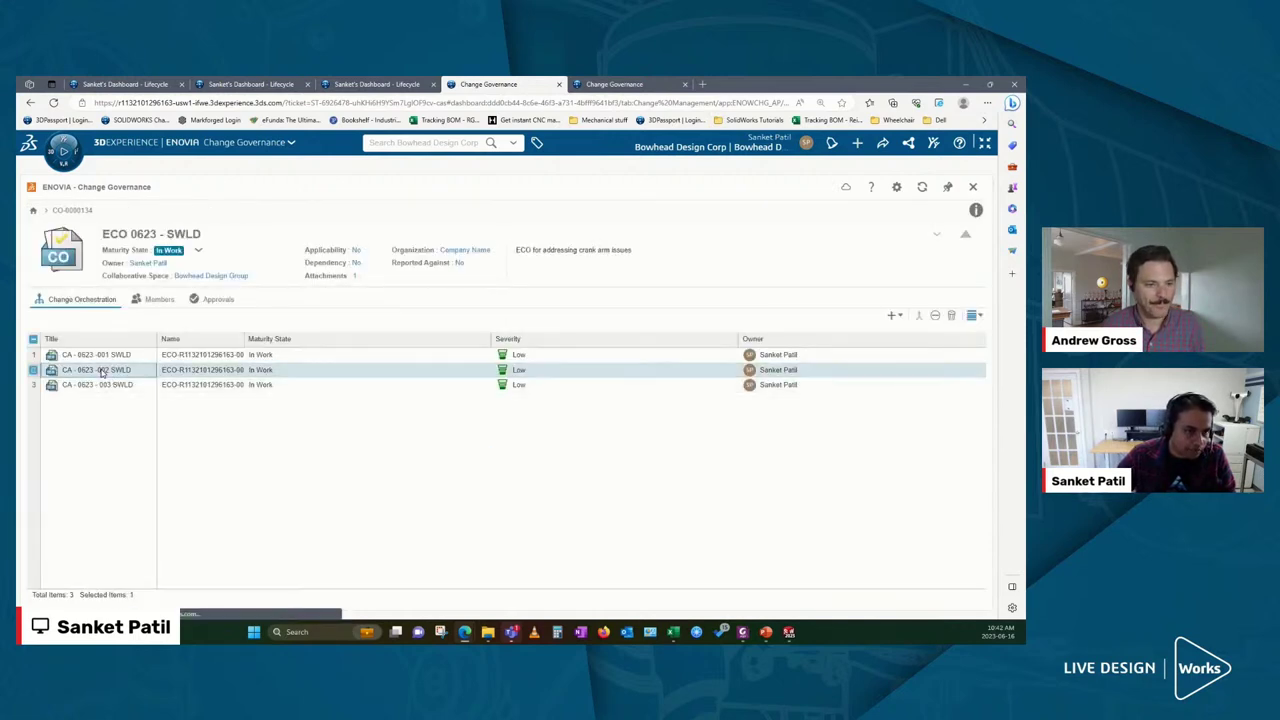
right_click(102, 371)
mouse_move(143, 405)
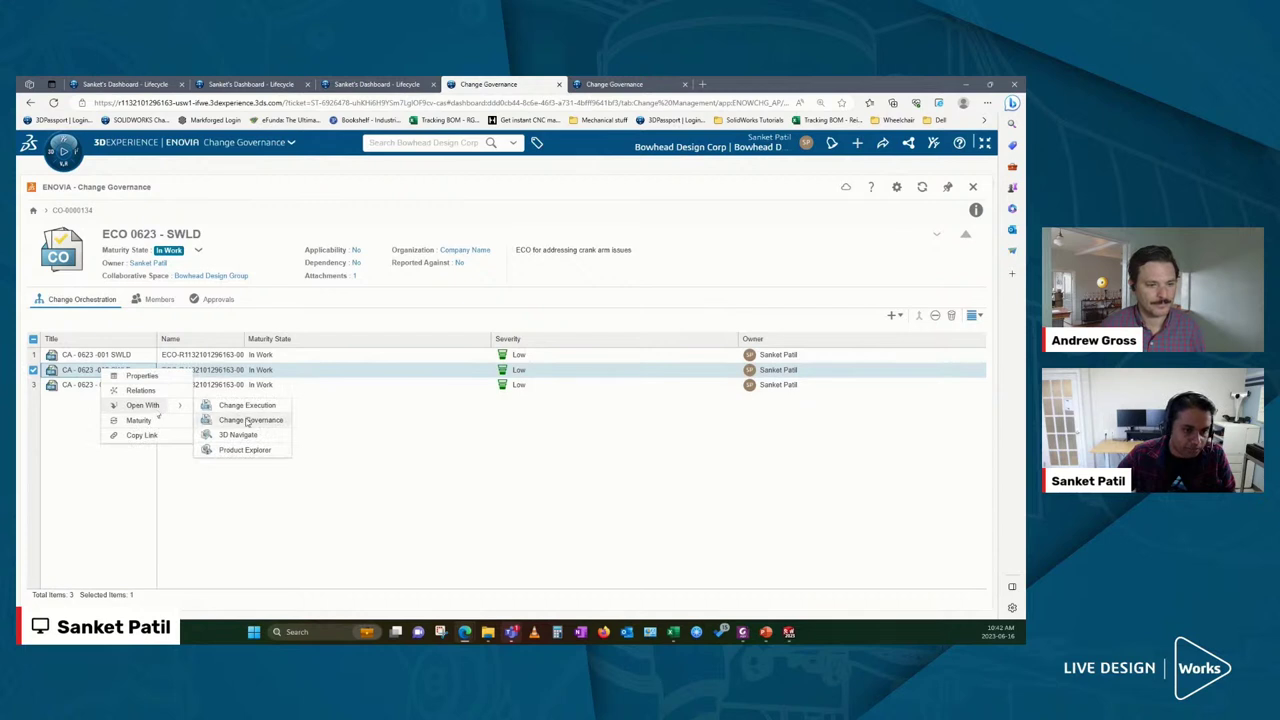
click(247, 420)
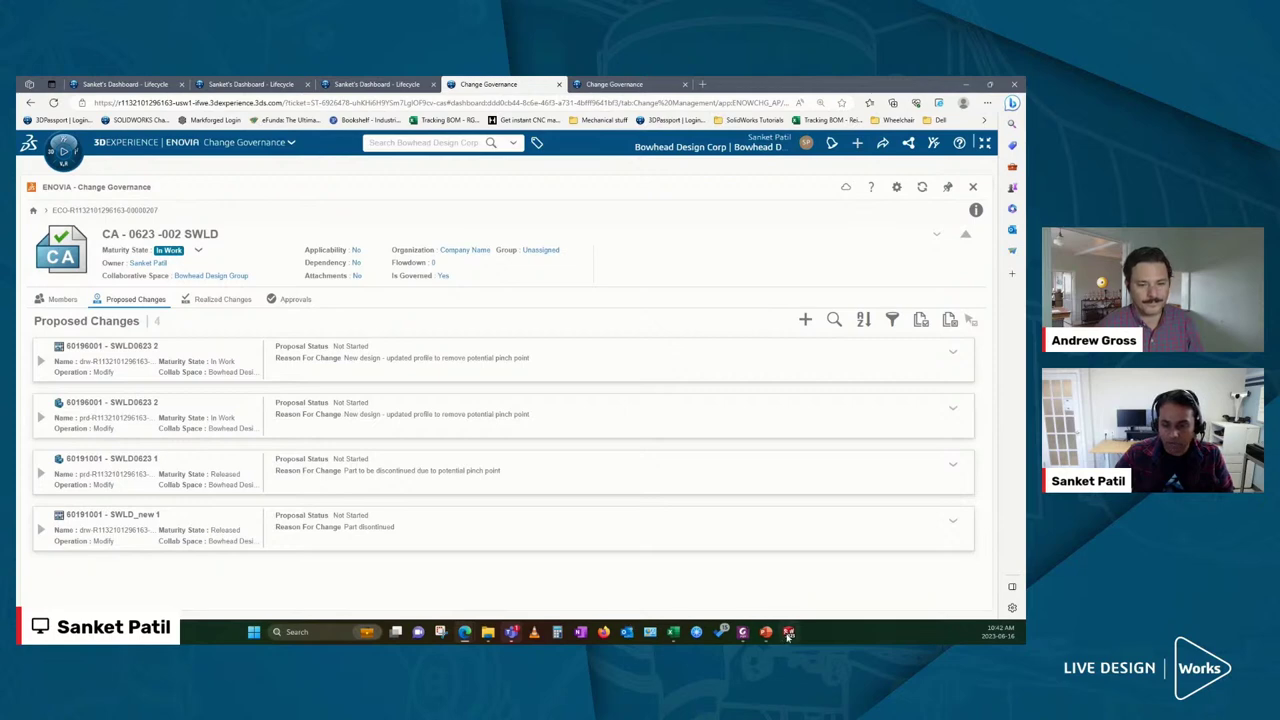
Replace the 40112001 - SWLD0623 crank assembly's components by their latest revisions
click(706, 558)
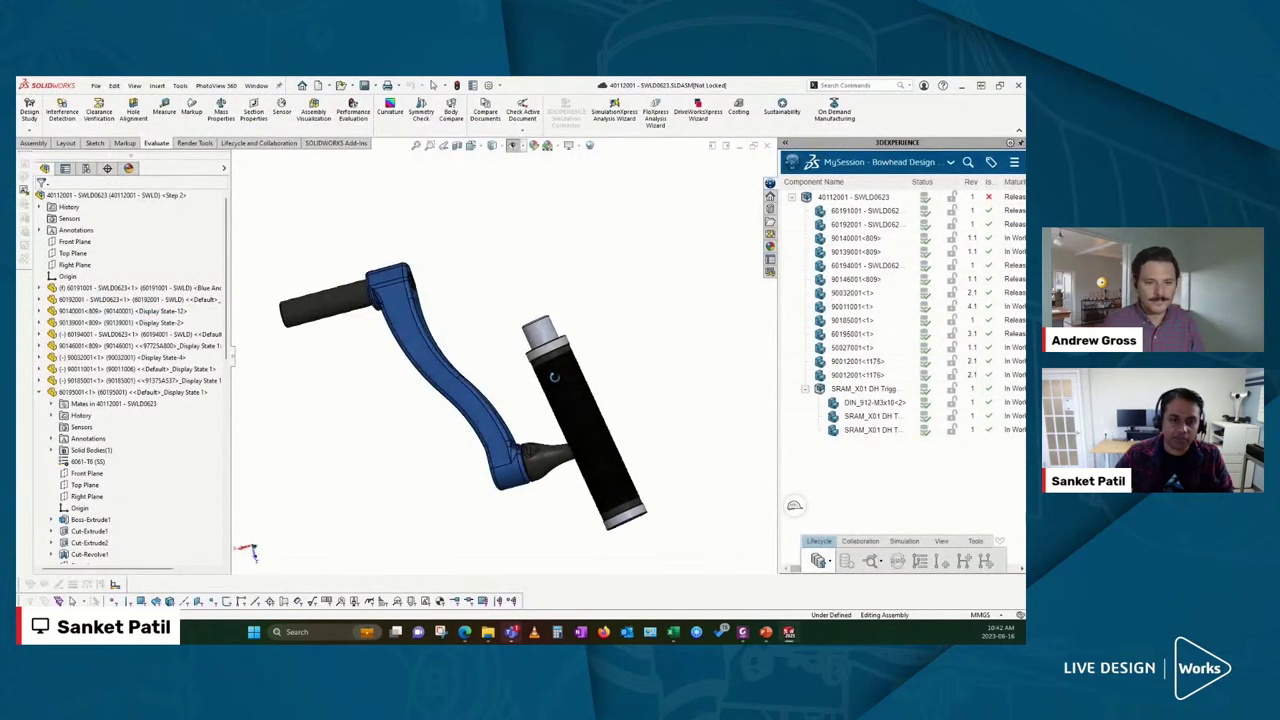
middle_drag(553, 376, 560, 332)
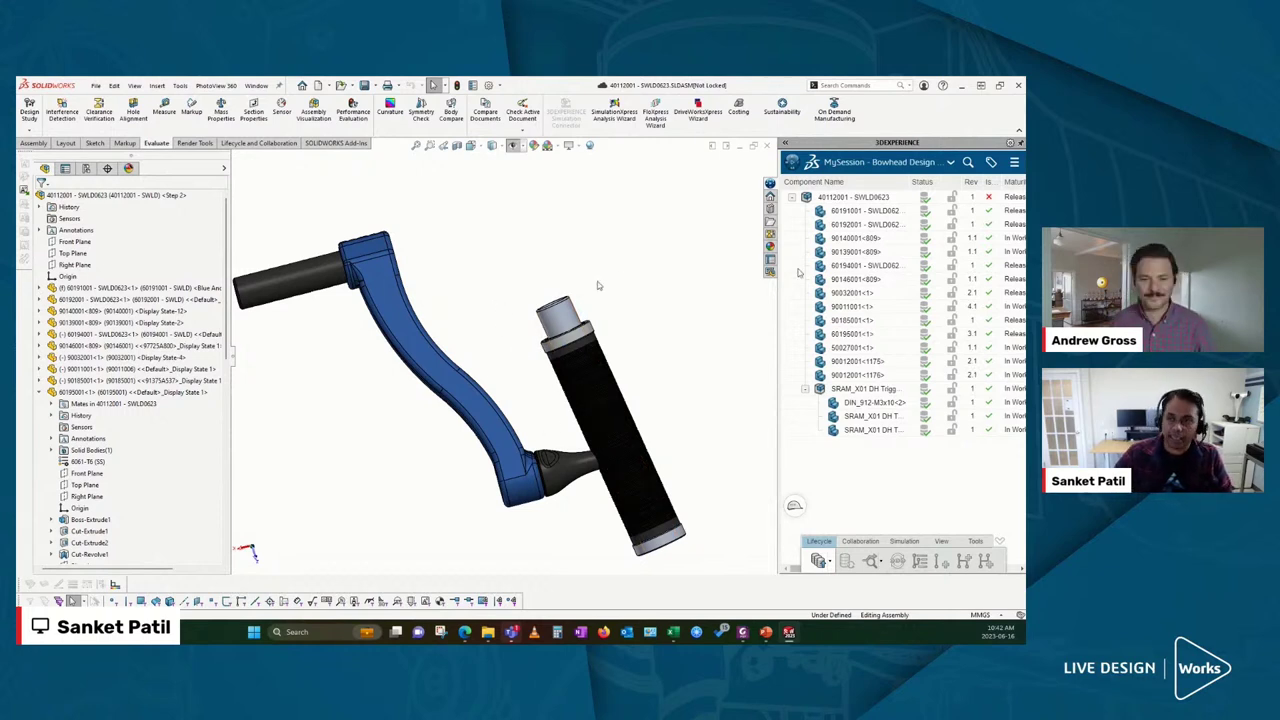
right_click(877, 198)
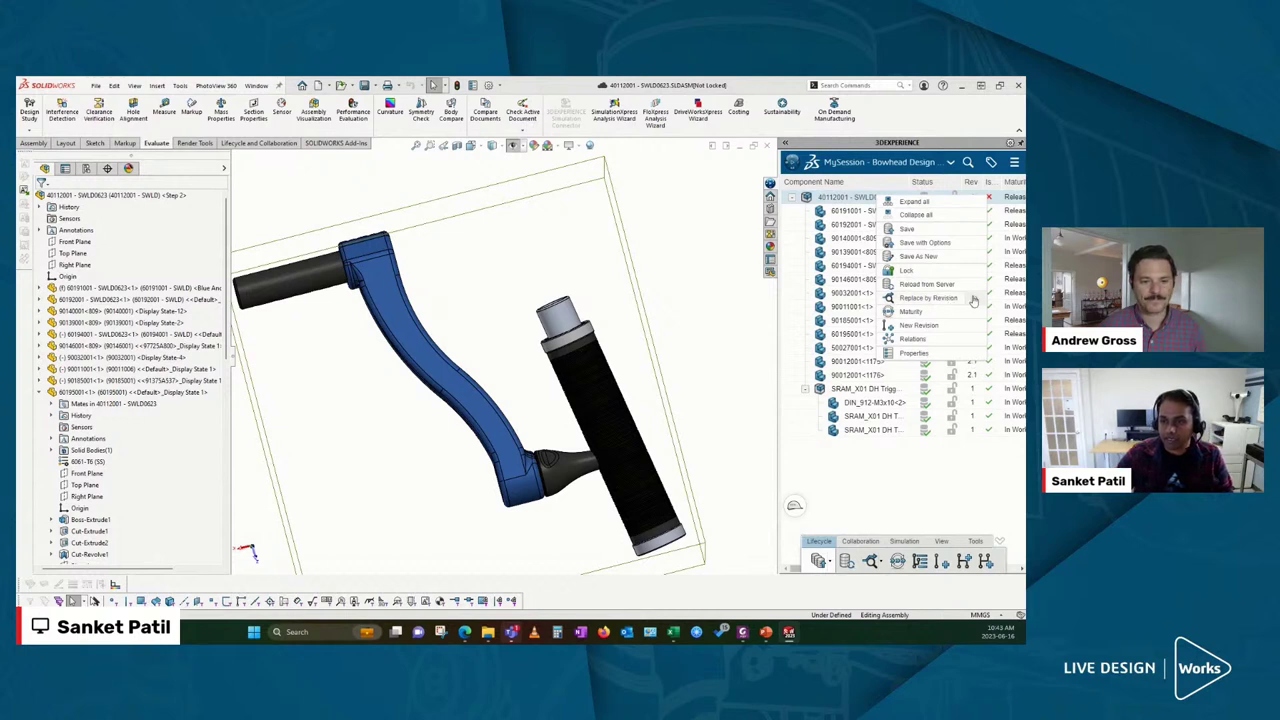
click(973, 300)
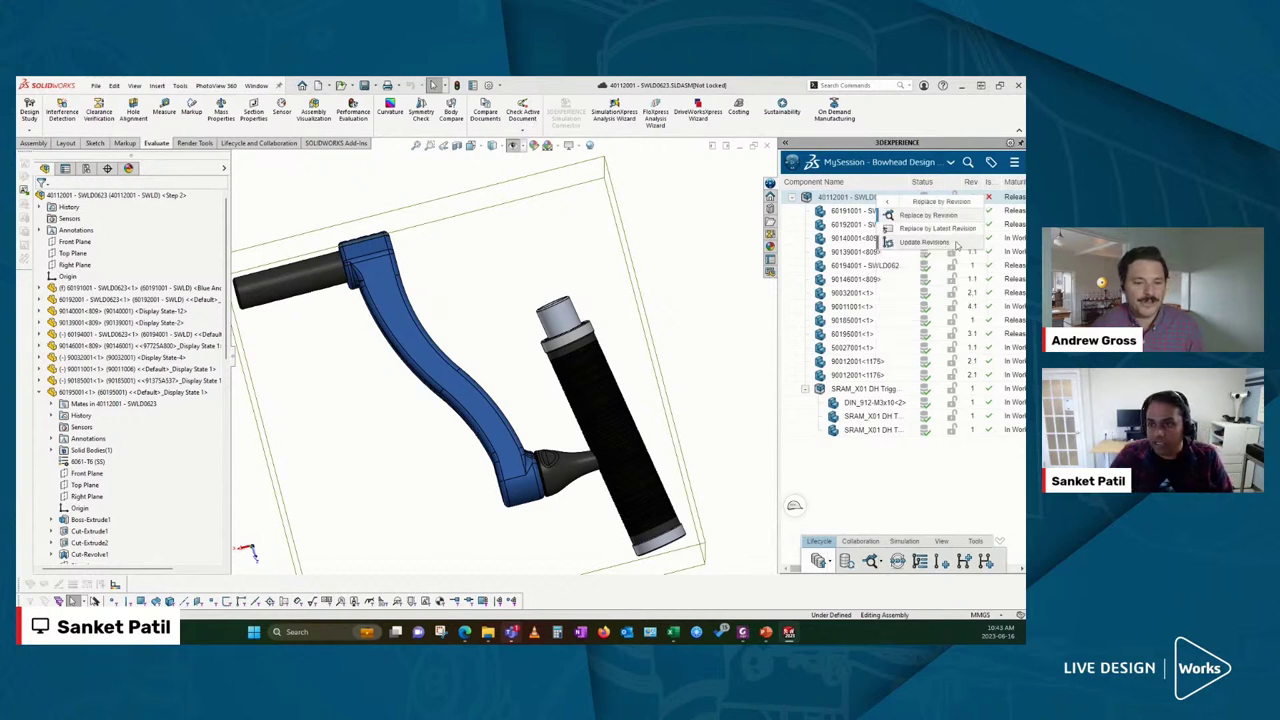
click(957, 232)
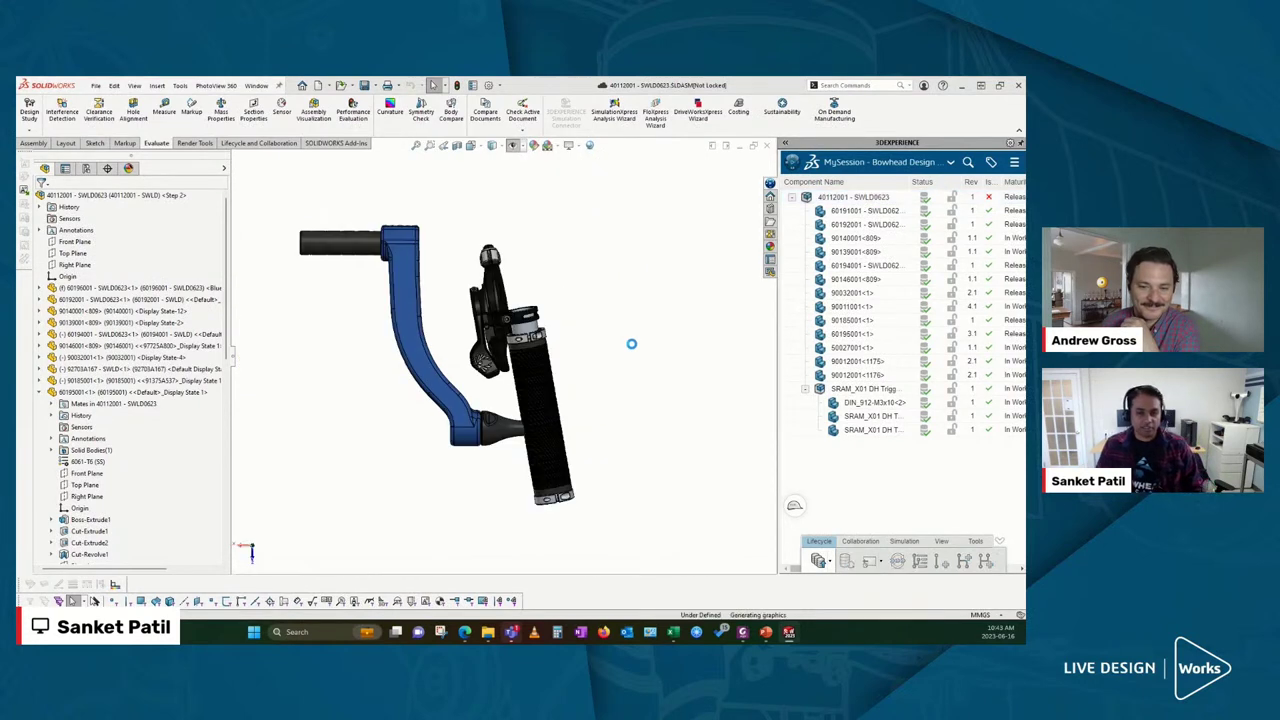
Inspect the new shifter and select the revised blue crank arm, then return to Change Governance
scroll(520, 190, down, 2)
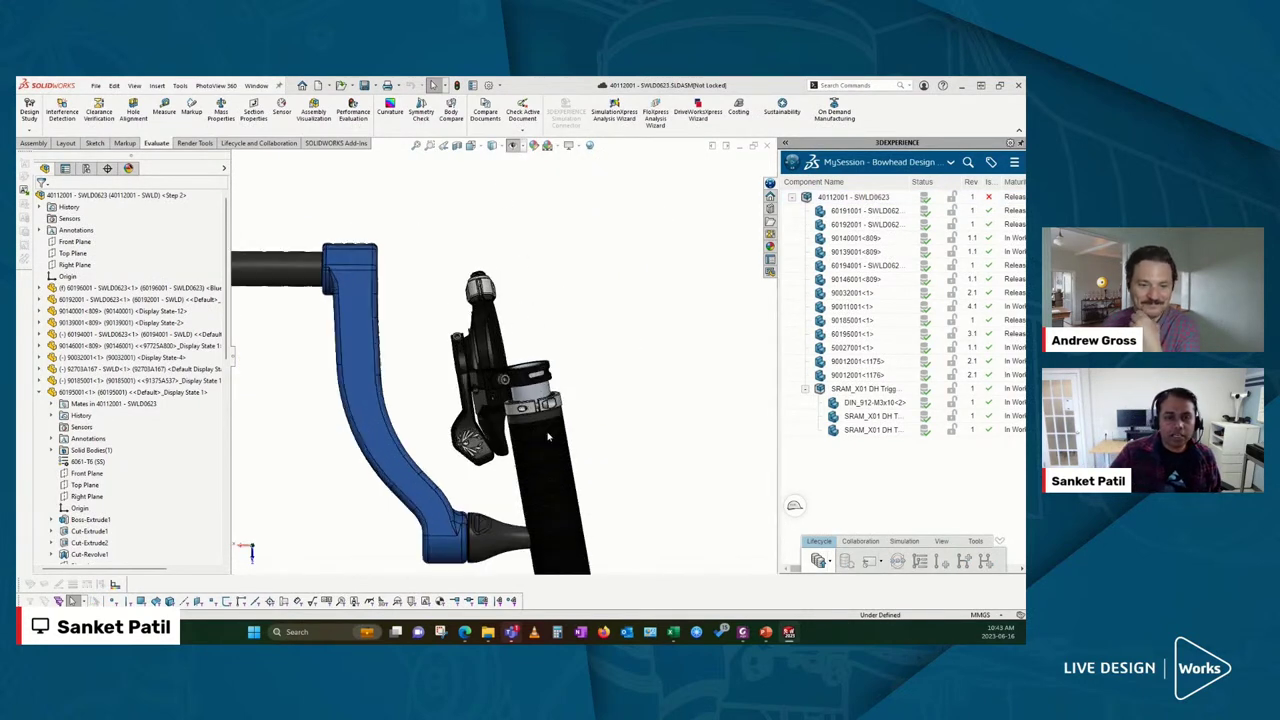
middle_drag(548, 437, 458, 453)
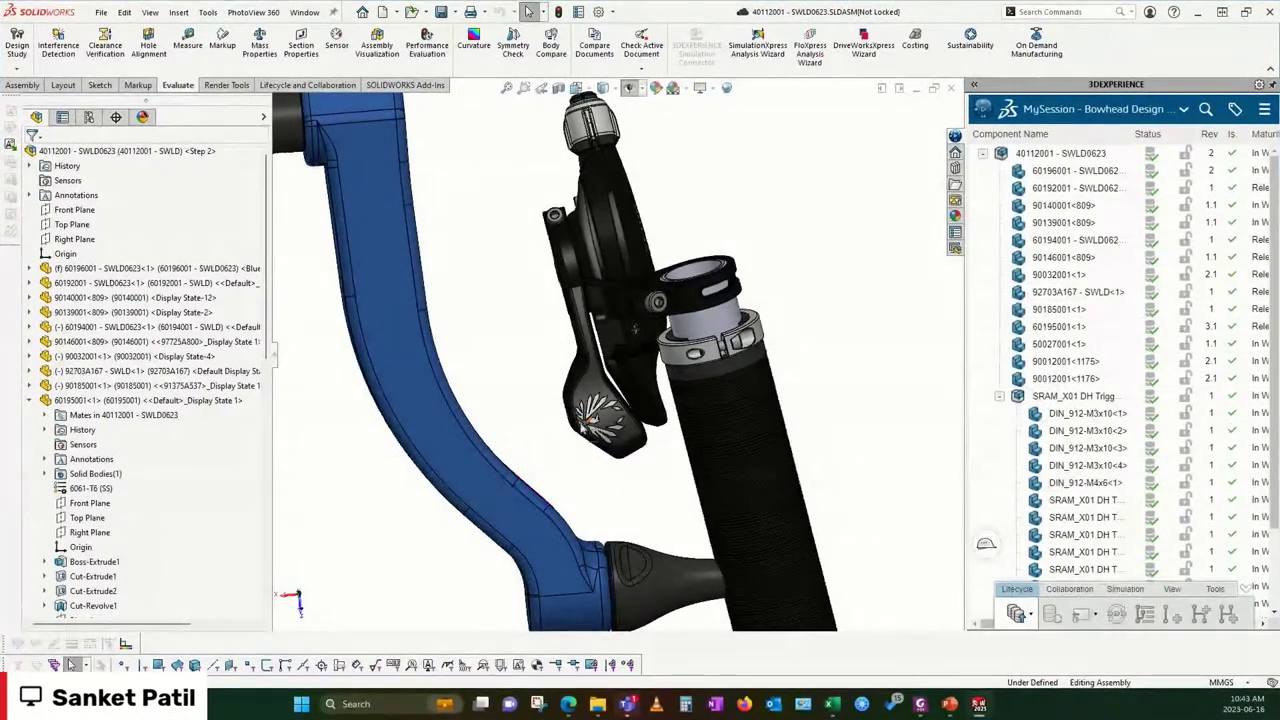
middle_drag(560, 430, 513, 445)
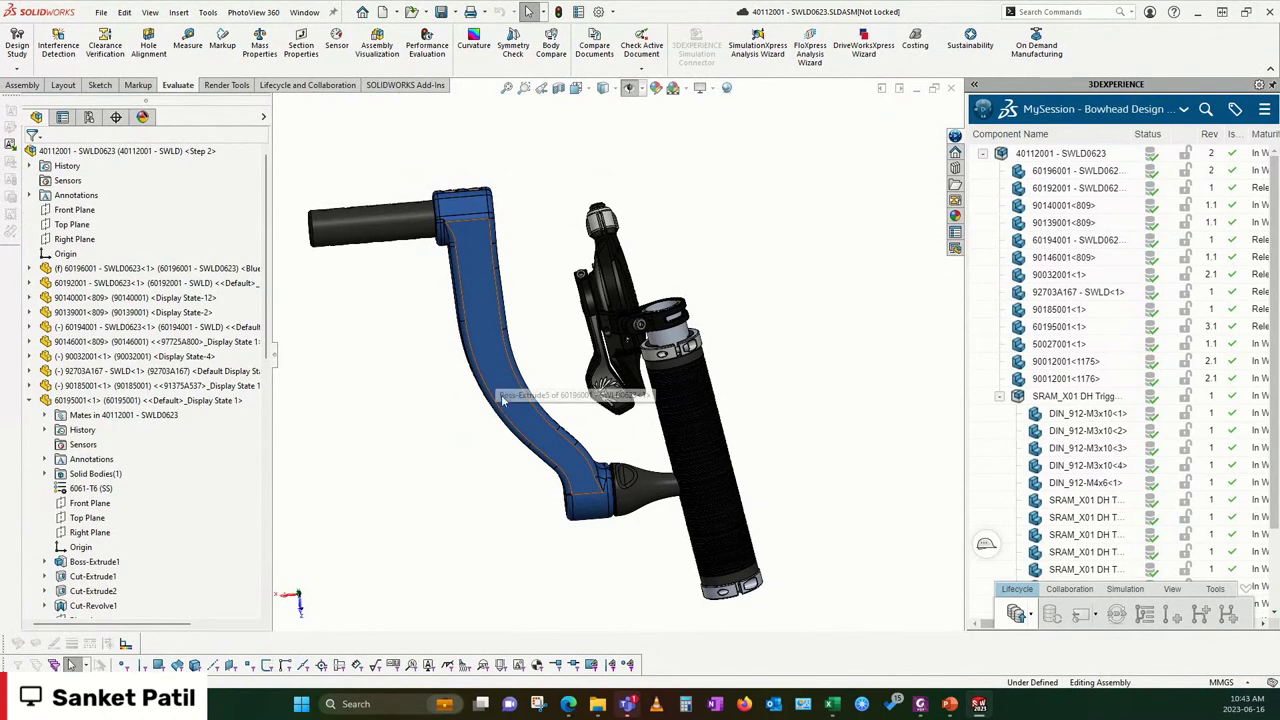
scroll(590, 395, down, 2)
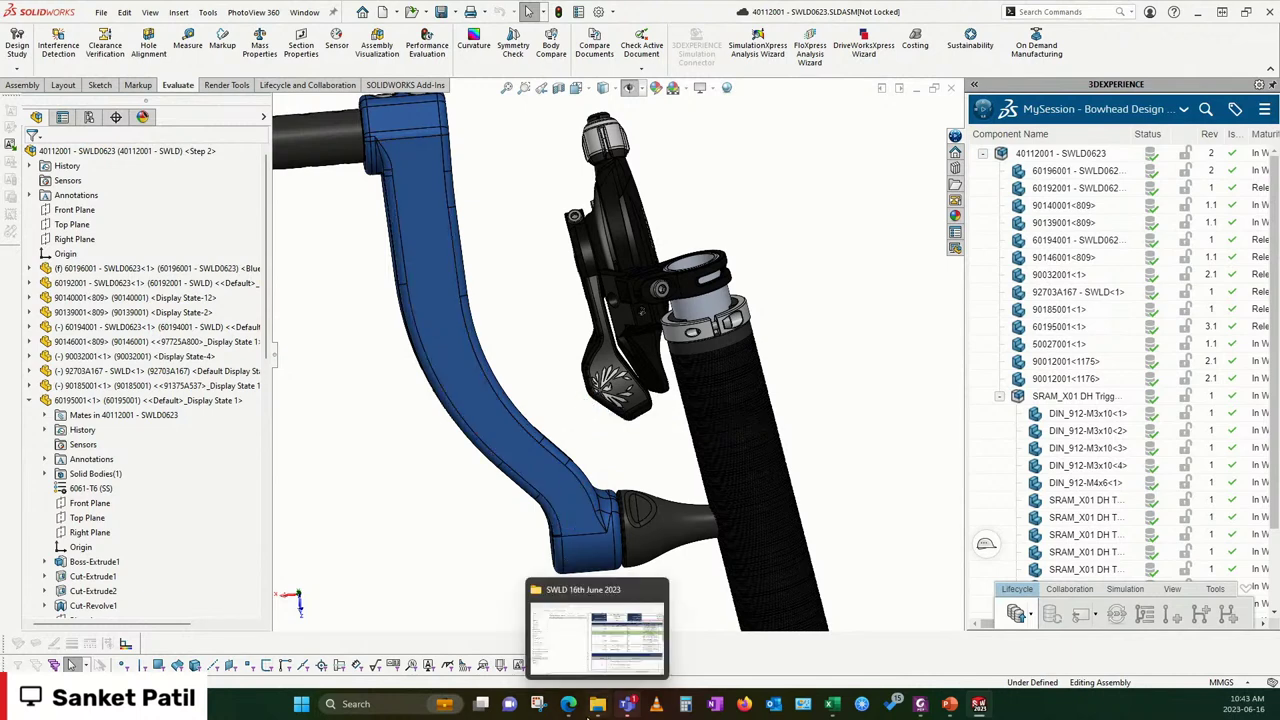
mouse_move(568, 703)
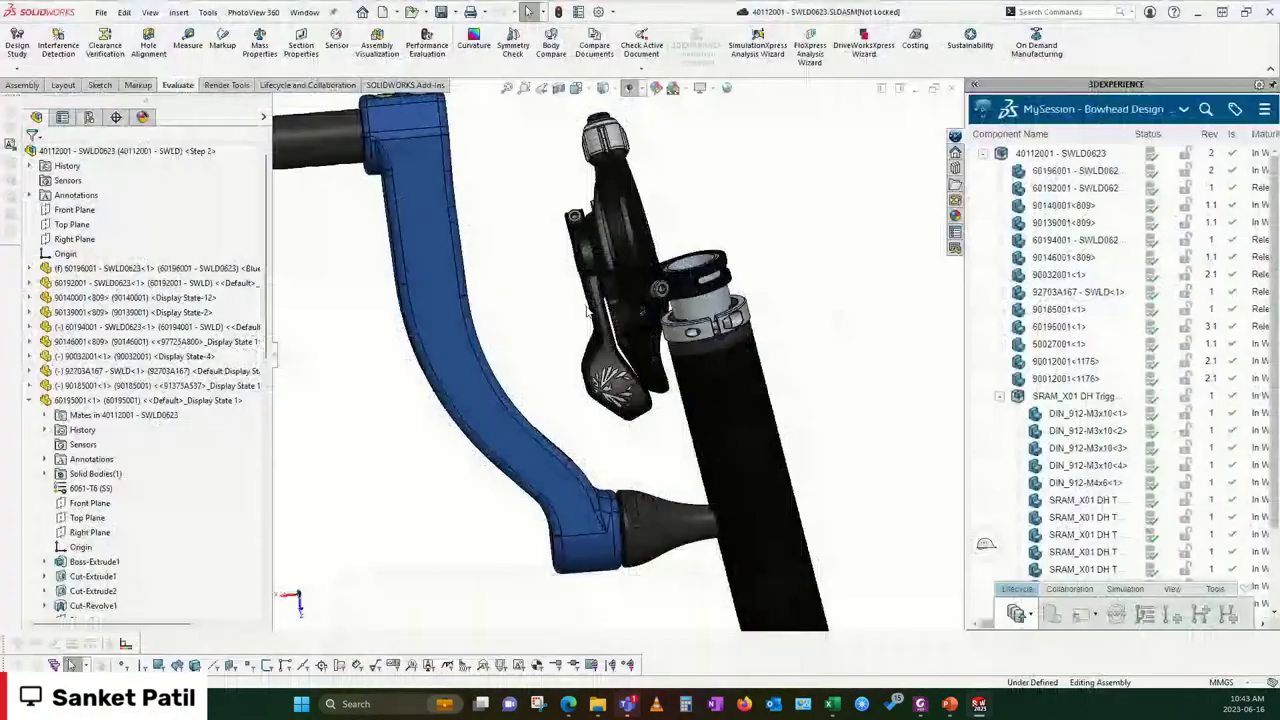
click(415, 267)
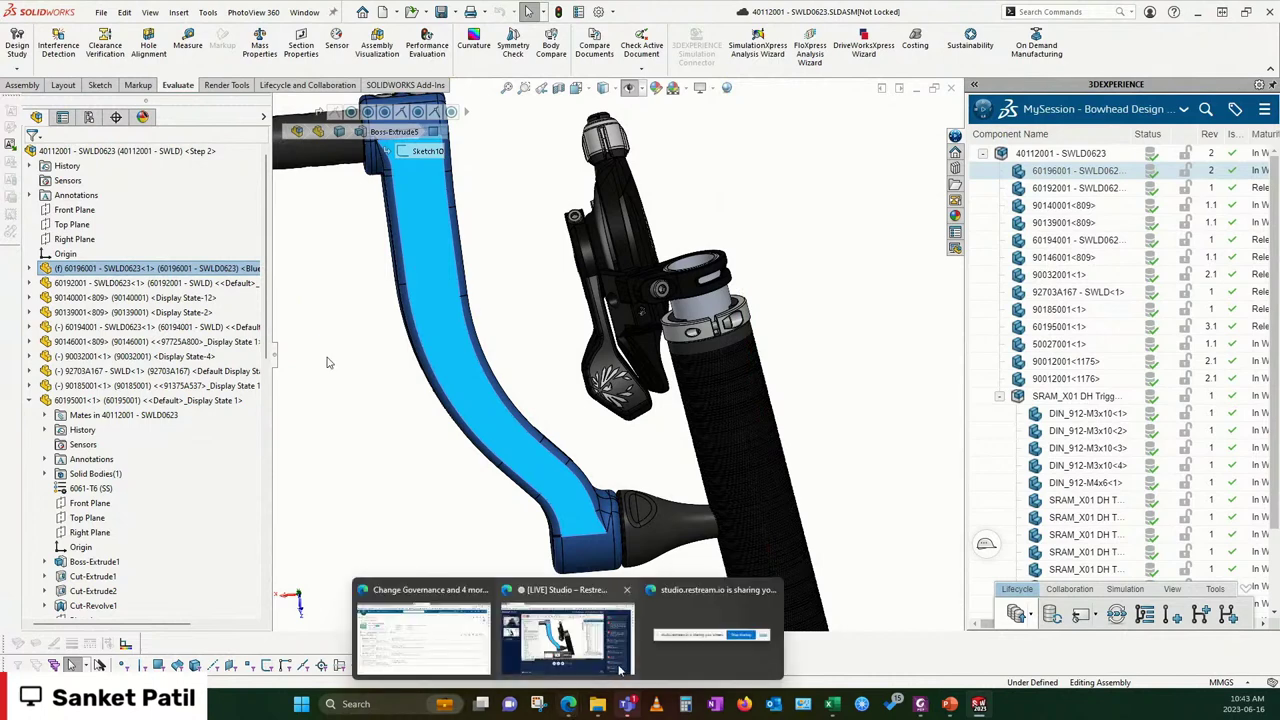
click(422, 632)
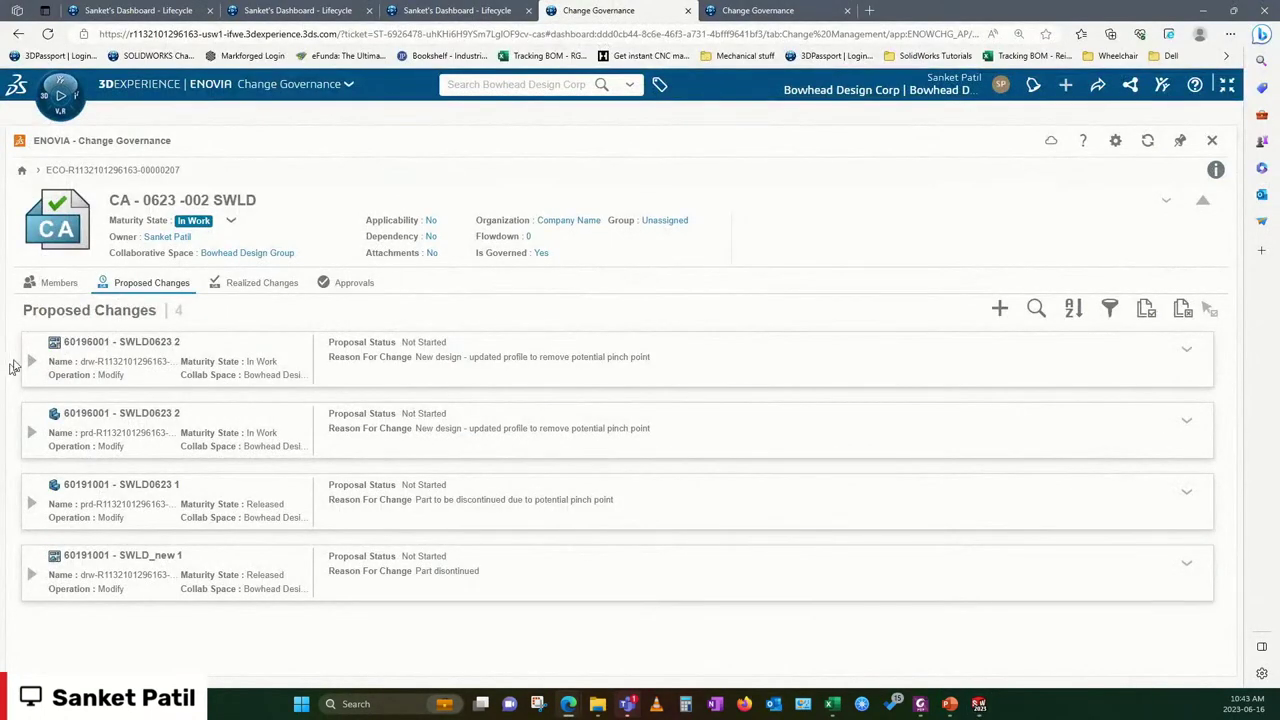
Expand both proposed changes, revealing 60196001 SWLD0623 2's Release activity 'Arrange storage'
click(33, 360)
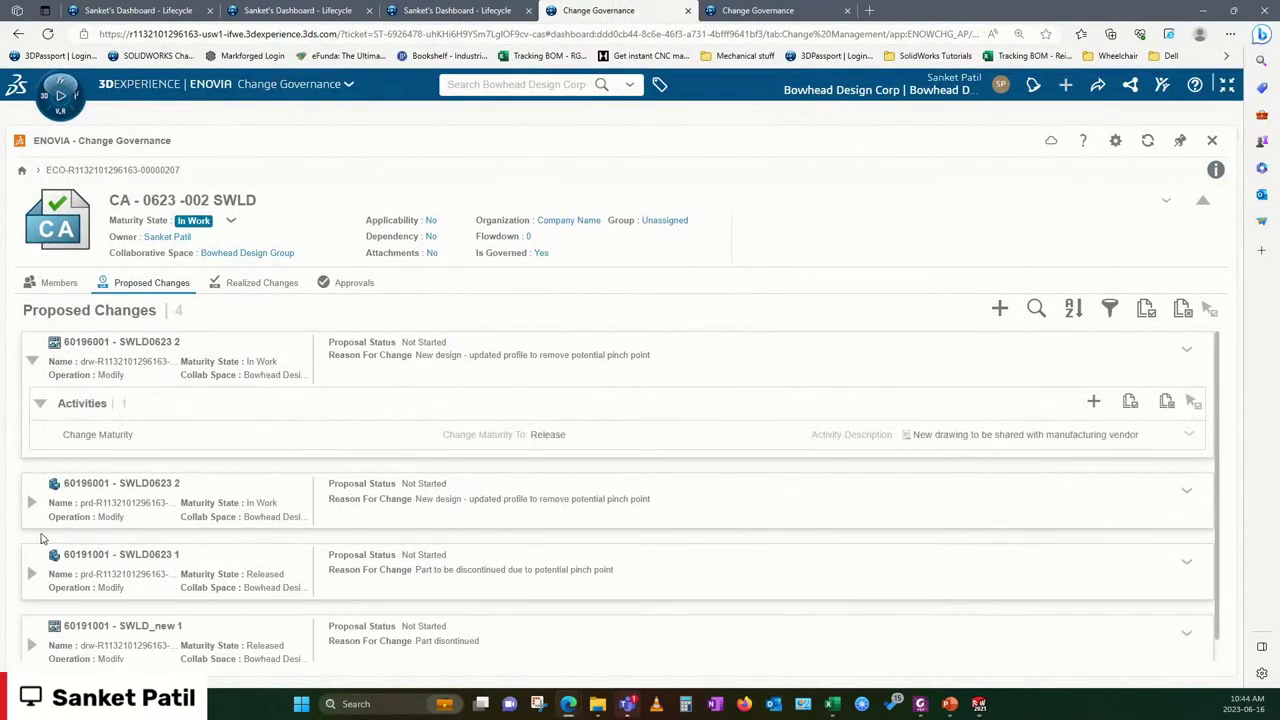
click(33, 503)
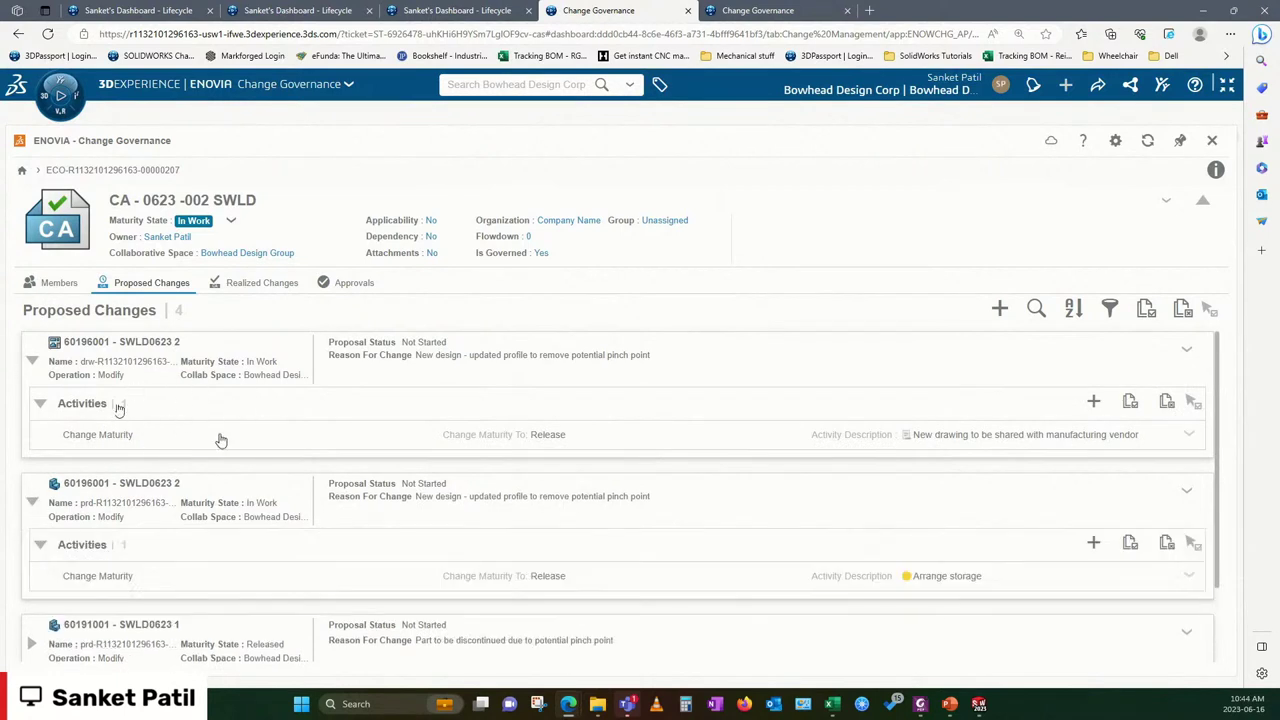
scroll(895, 440, down, 1)
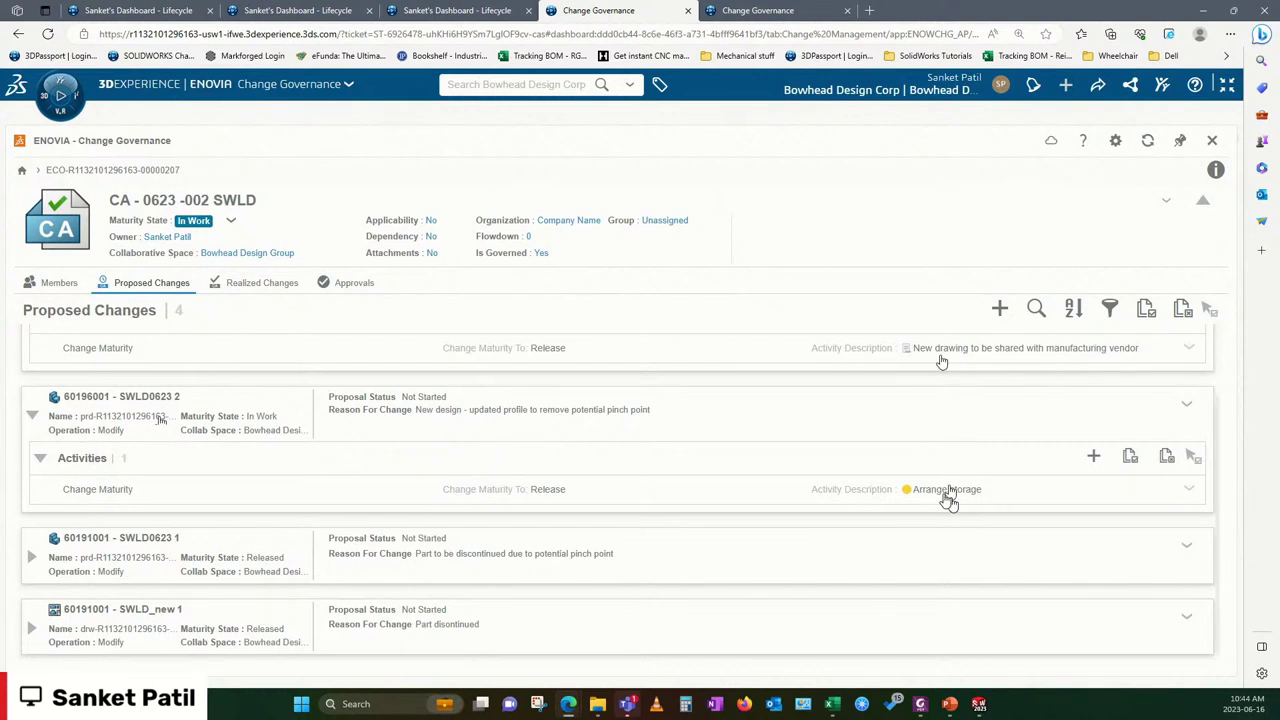
Expand 60191001 SWLD0623 1 to show its Obsolete activity with Part disposition - Scrap
click(33, 560)
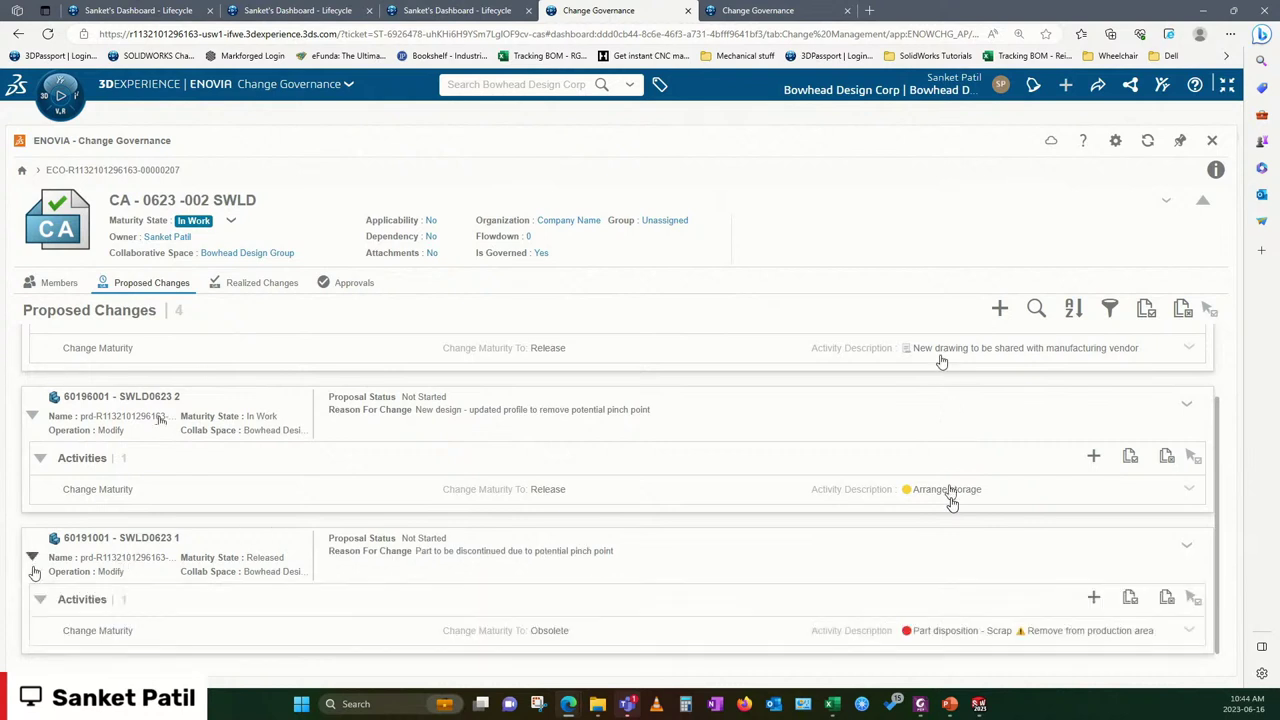
scroll(62, 510, down, 1)
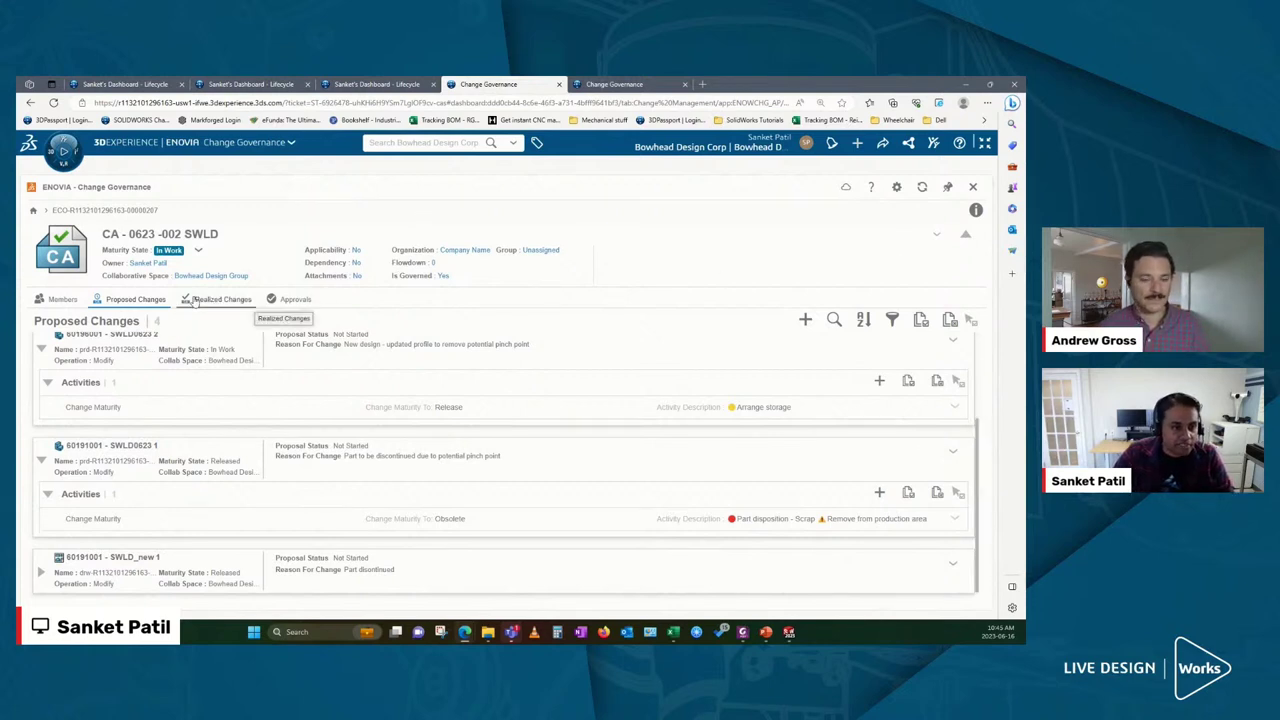
Return to Recents and open ECO 0623 - SWLD in Change Governance
click(973, 189)
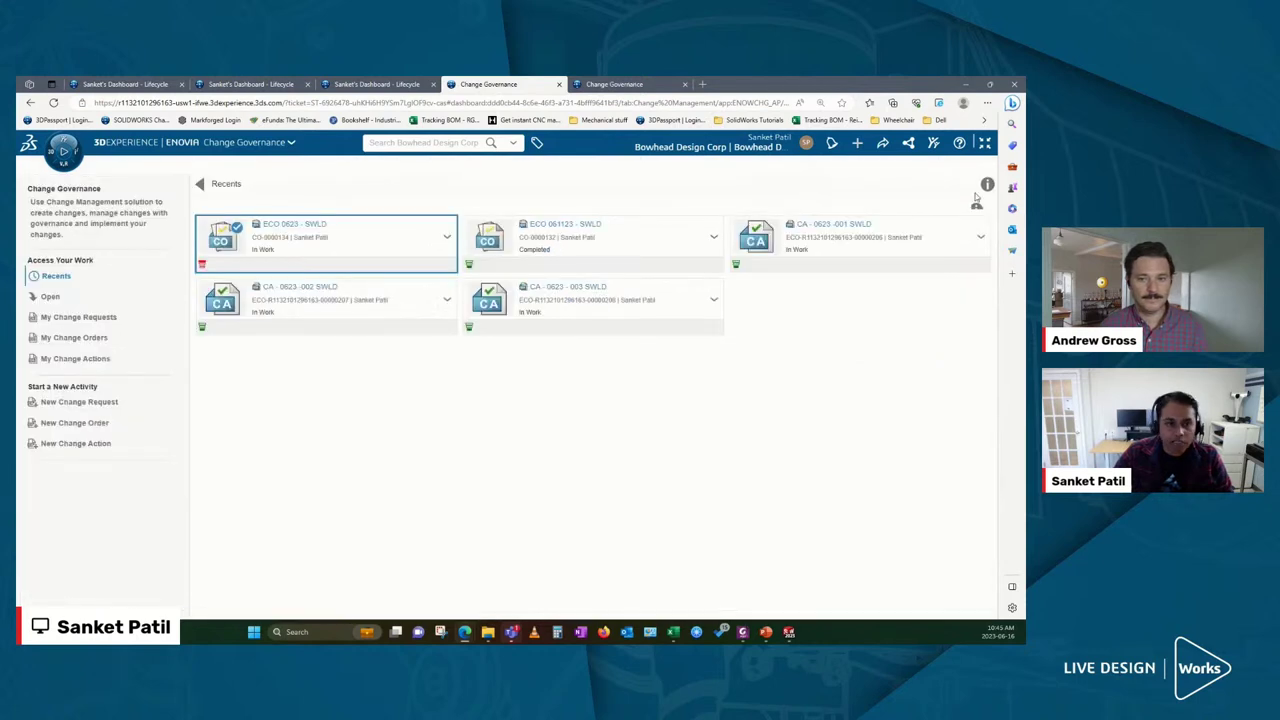
right_click(349, 271)
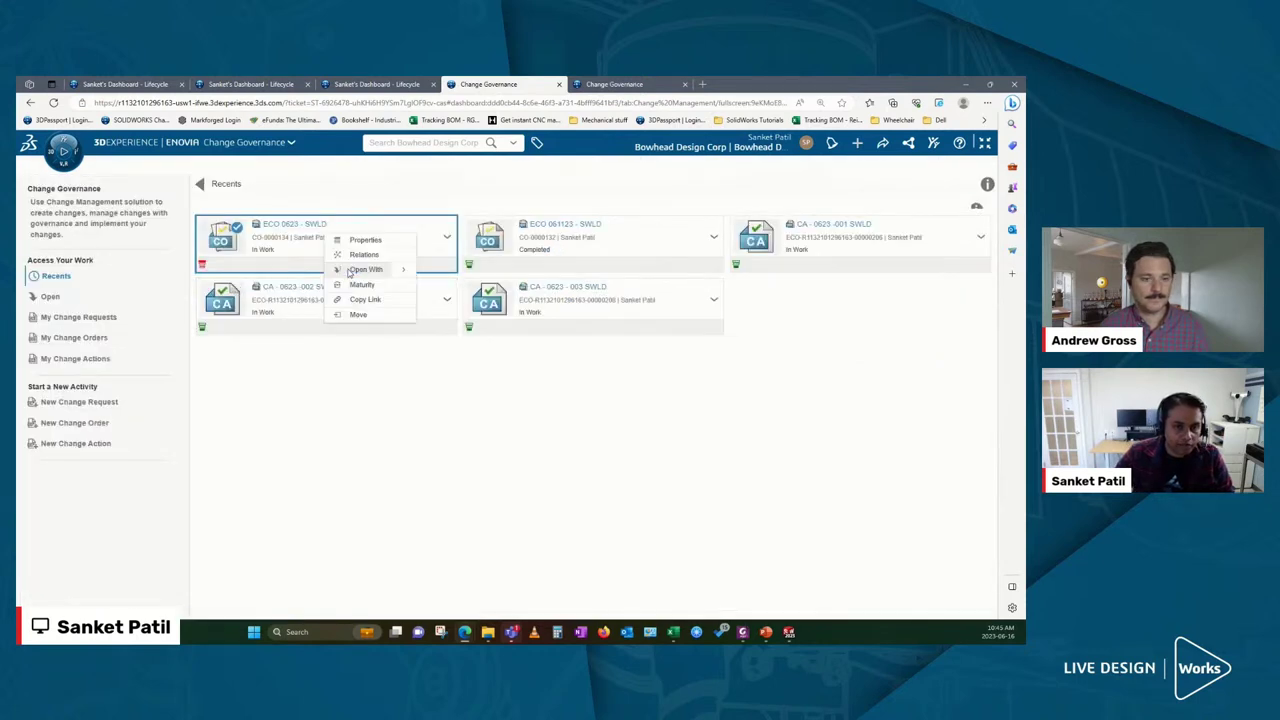
mouse_move(366, 269)
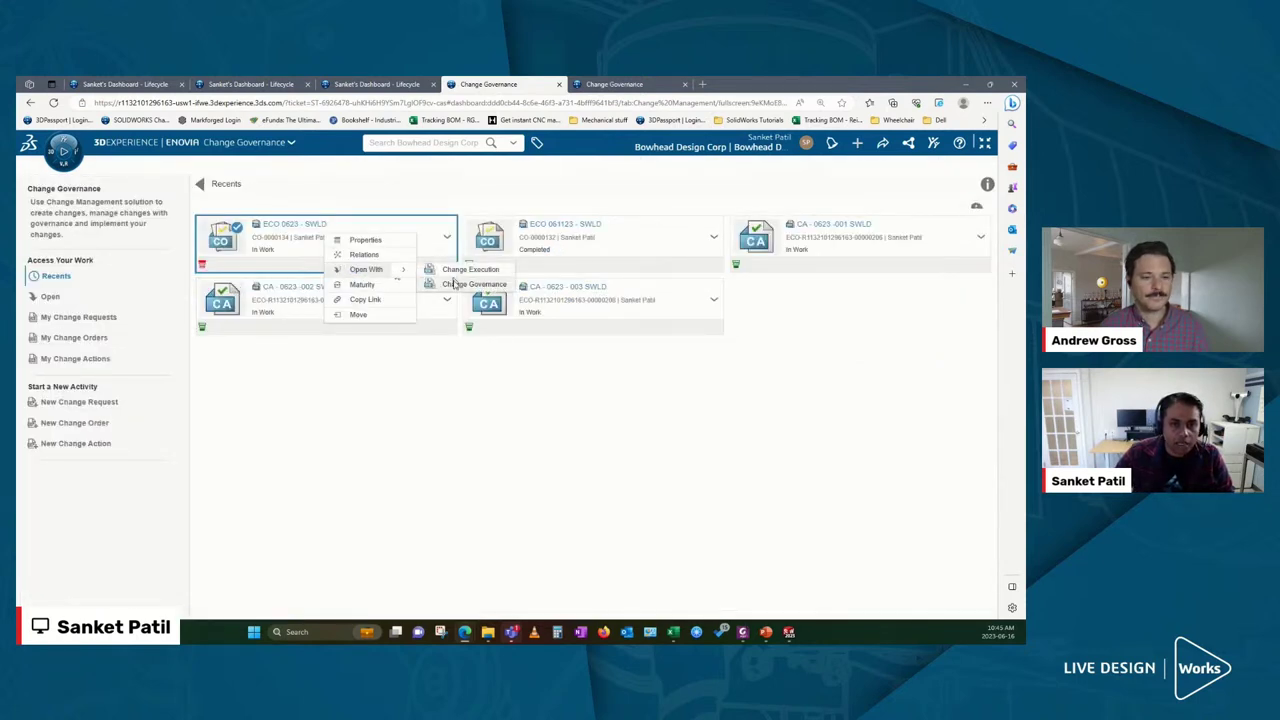
click(455, 285)
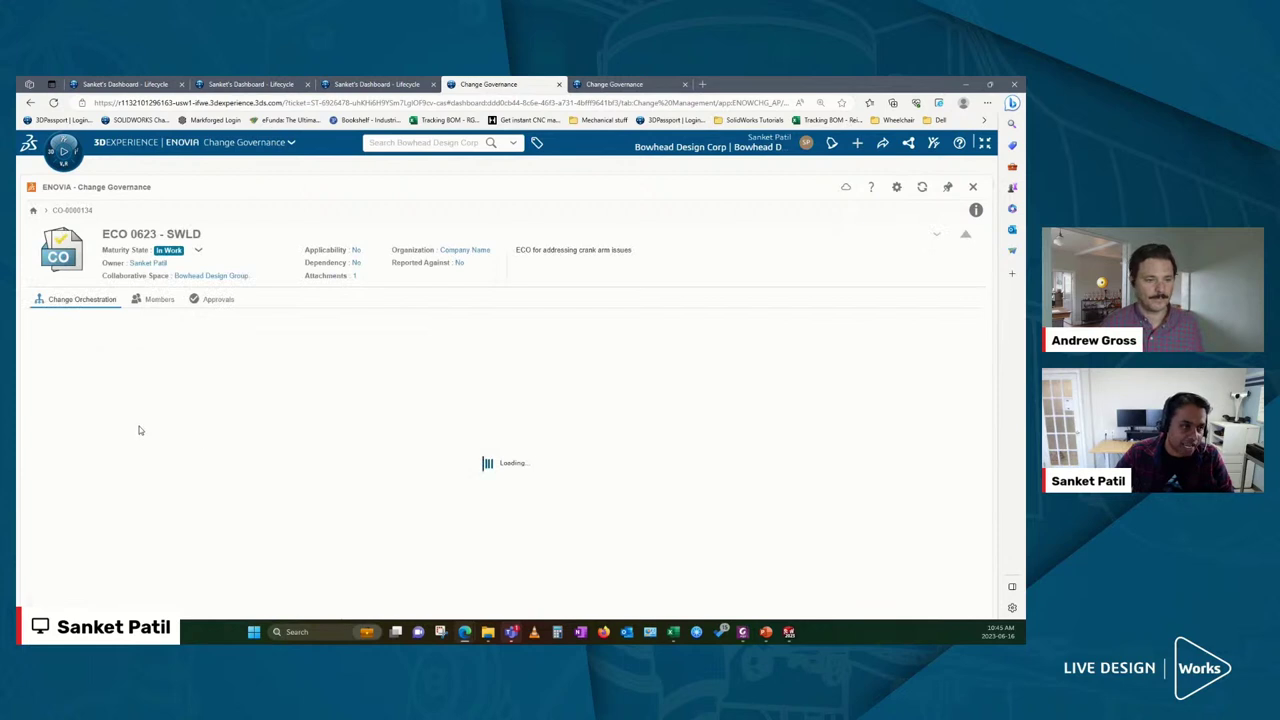
Open change action CA - 0623 - 003 SWLD to see its four not-started proposed changes
click(117, 390)
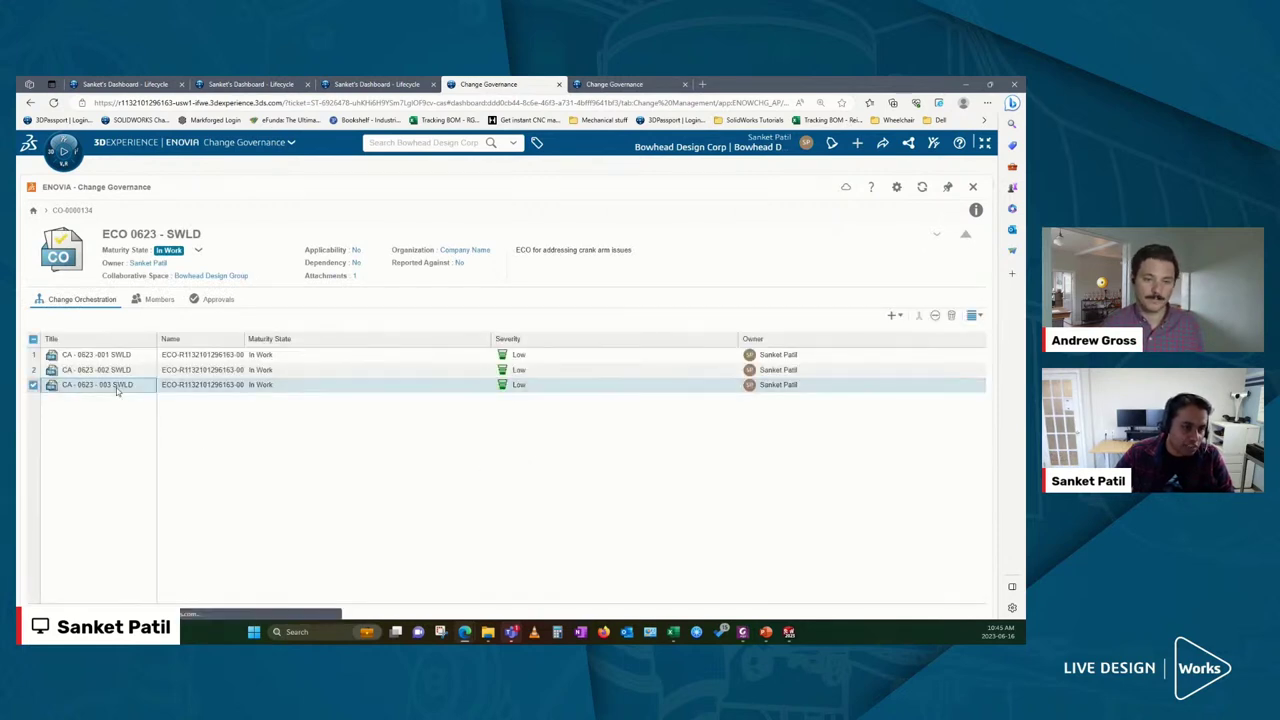
right_click(117, 390)
mouse_move(158, 424)
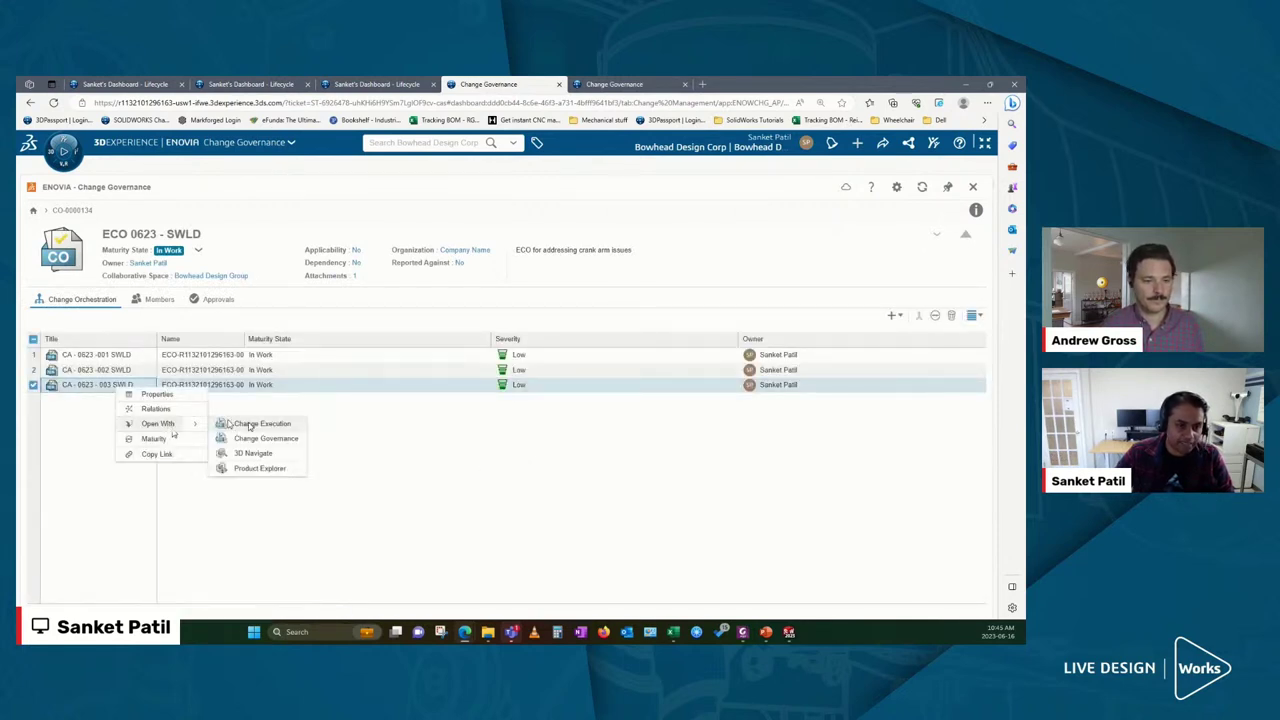
click(250, 425)
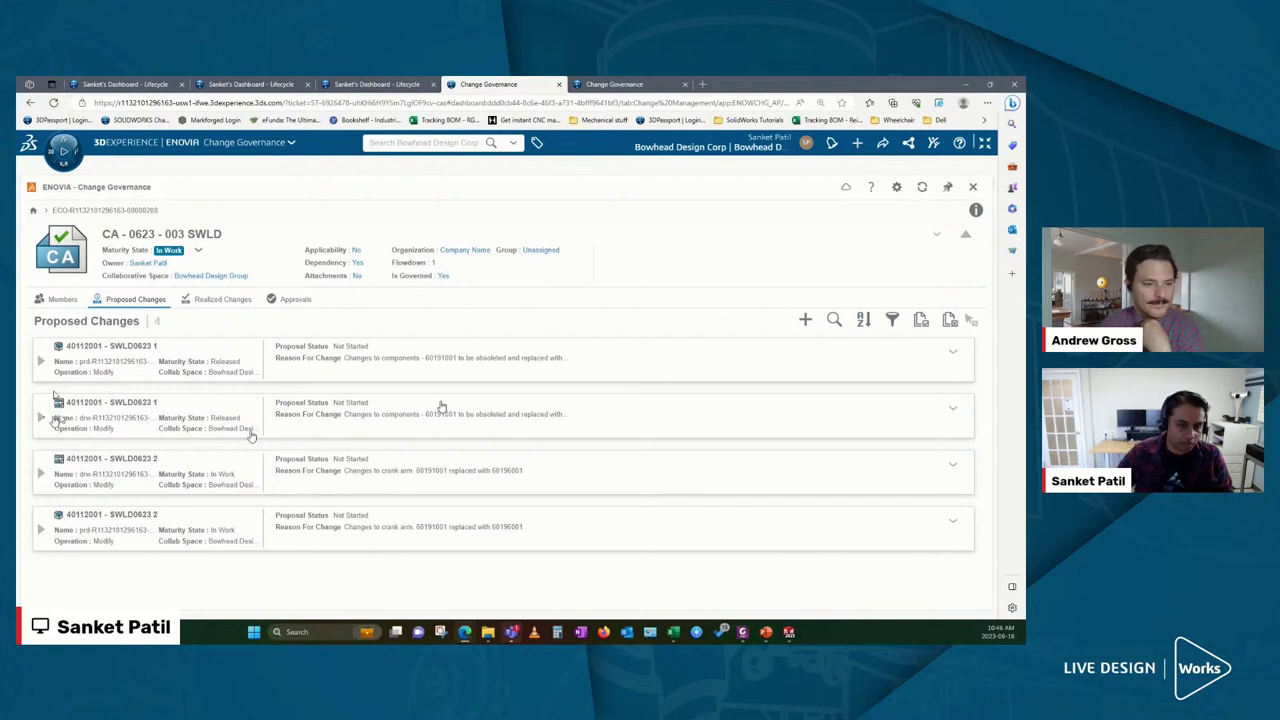
Expand the second and third proposed changes' Obsolete and Release activities, then return to Recents
click(42, 419)
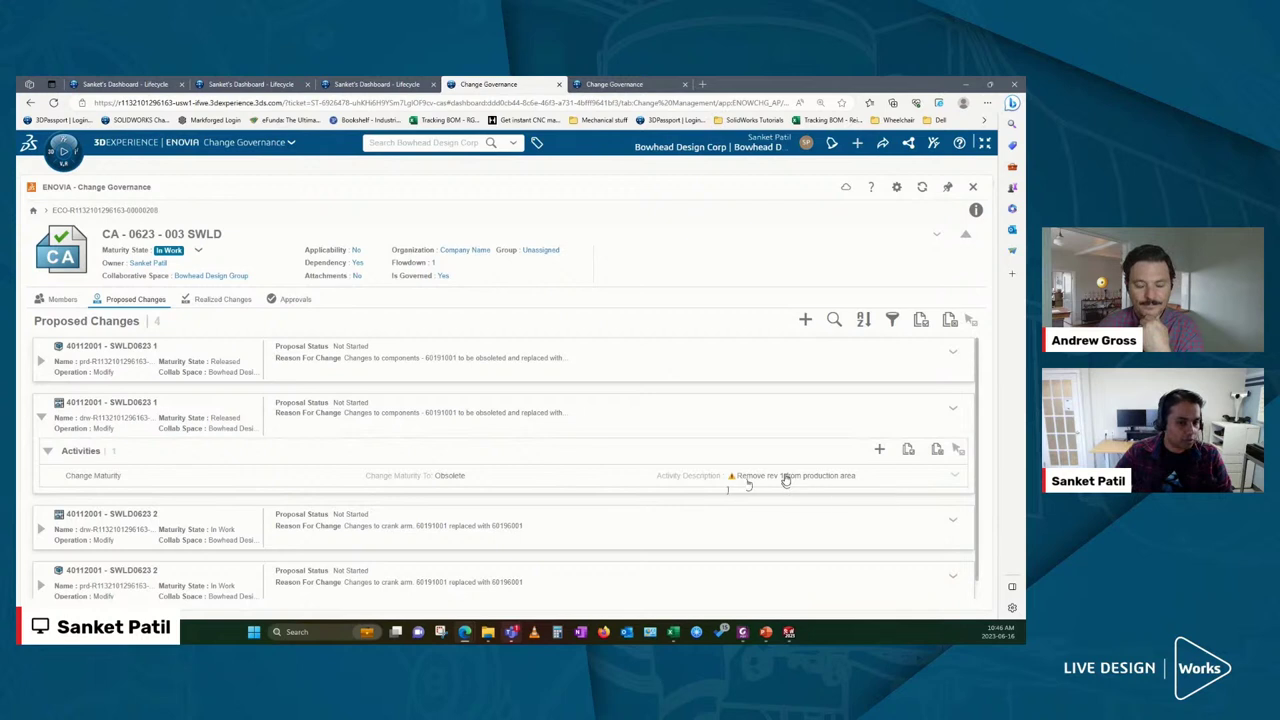
scroll(600, 484, down, 1)
click(41, 516)
scroll(797, 500, down, 1)
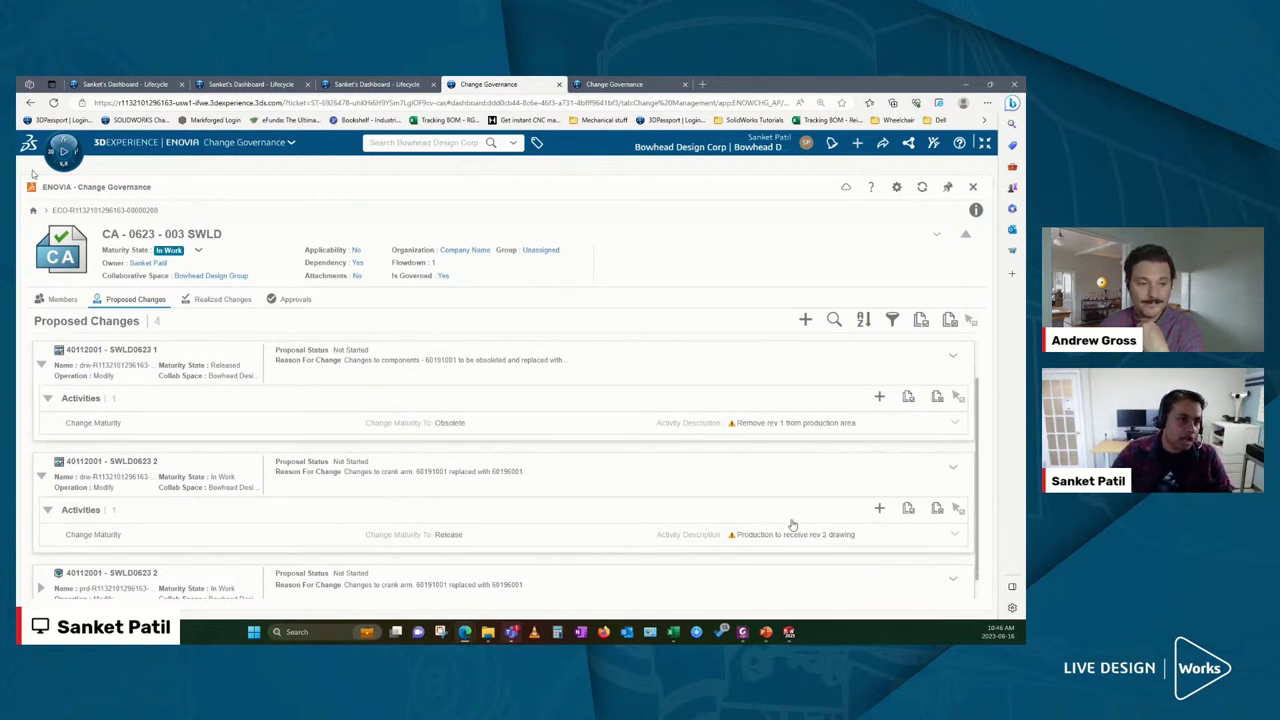
click(33, 210)
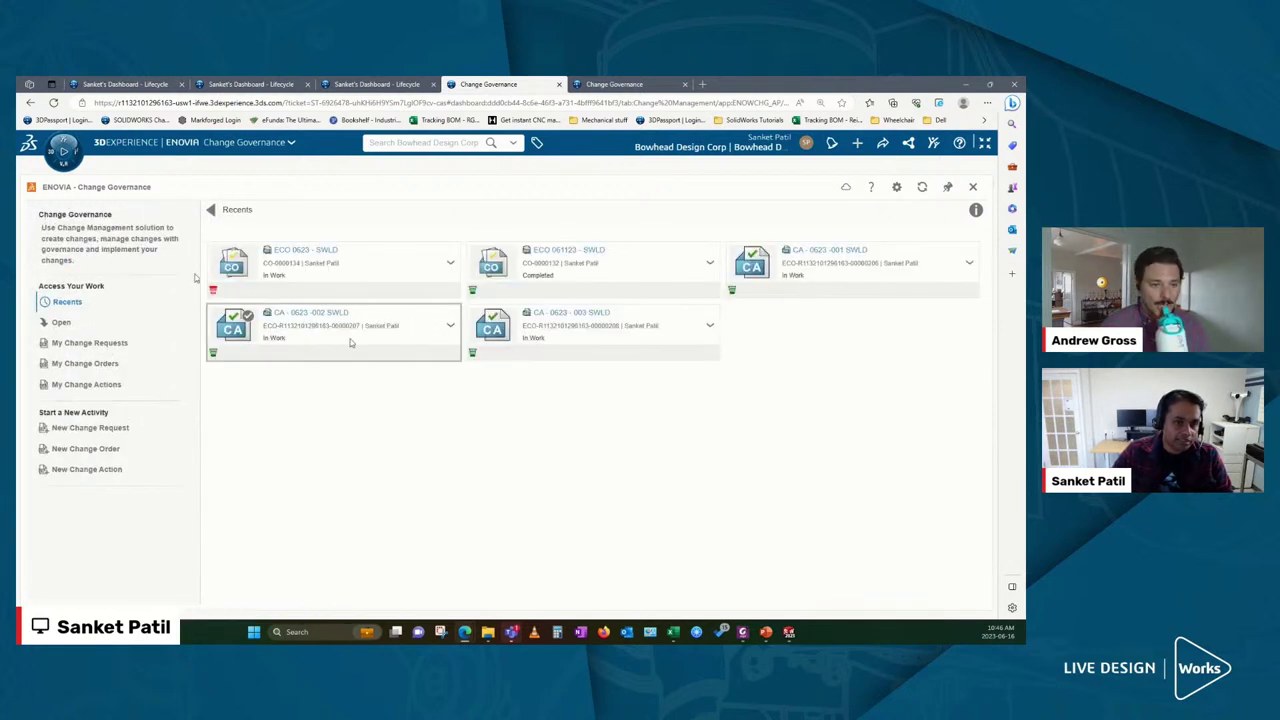
right_click(318, 270)
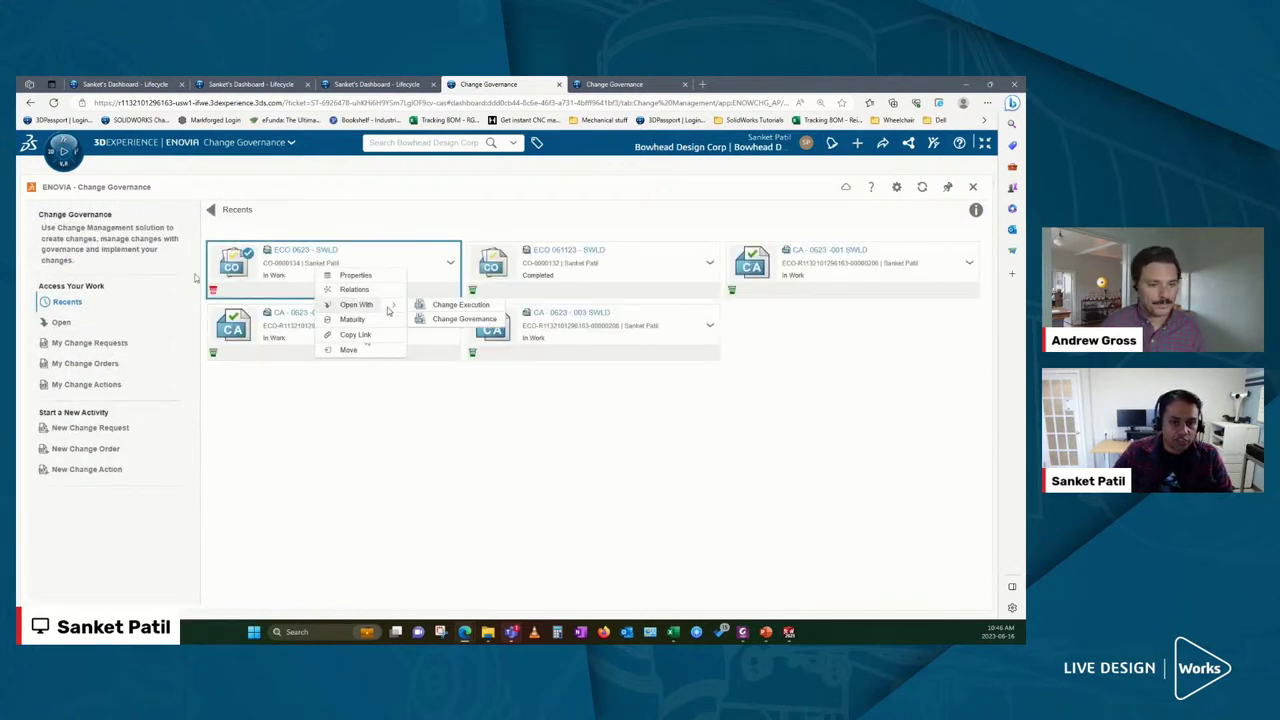
Open ECO 0623 - SWLD in Change Governance to list its three In Work, Low-severity change actions
click(448, 317)
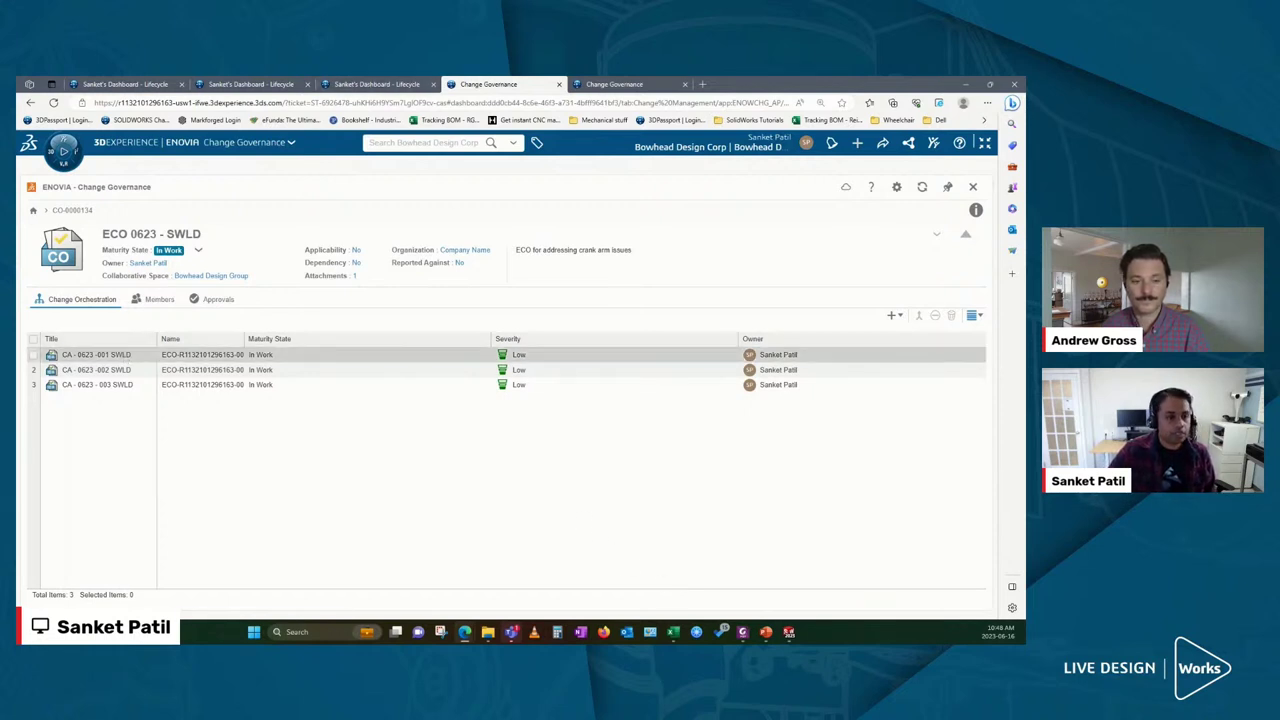
Open CA - 0623 -001 SWLD and view its downstream dependency, a Flowdown to CA - 0623 - 003 SWLD
right_click(125, 356)
mouse_move(166, 391)
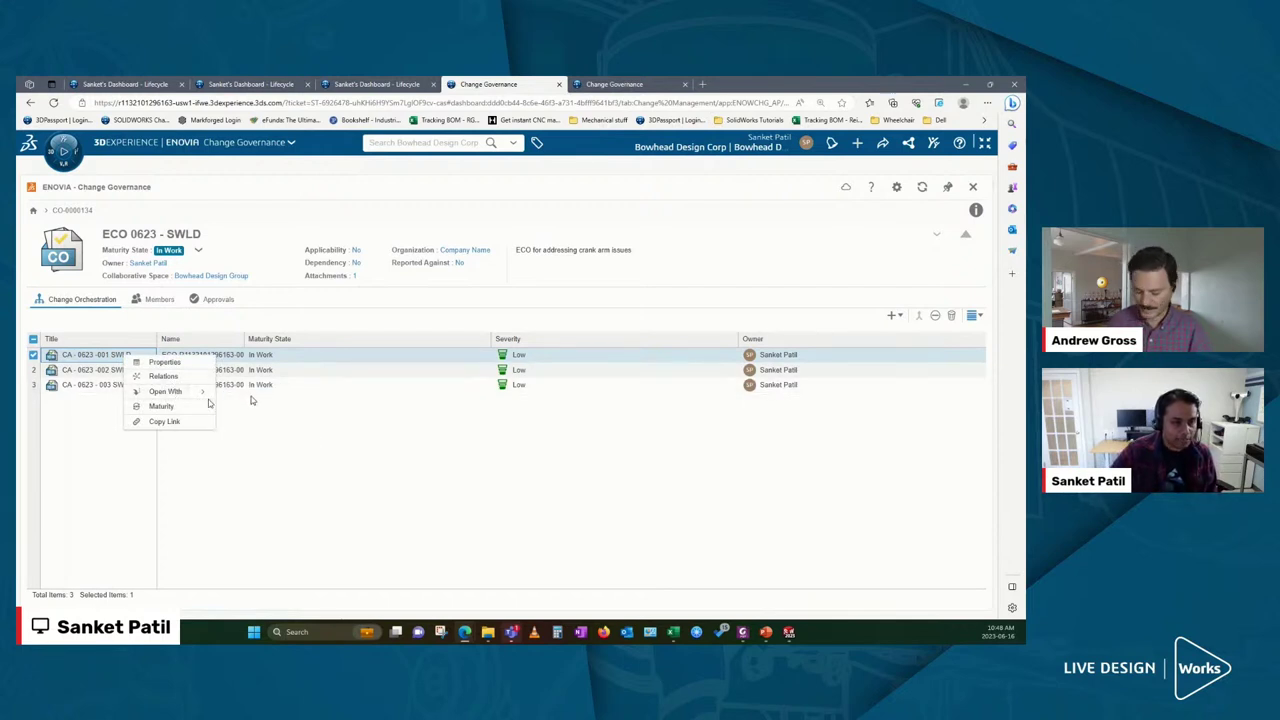
click(250, 408)
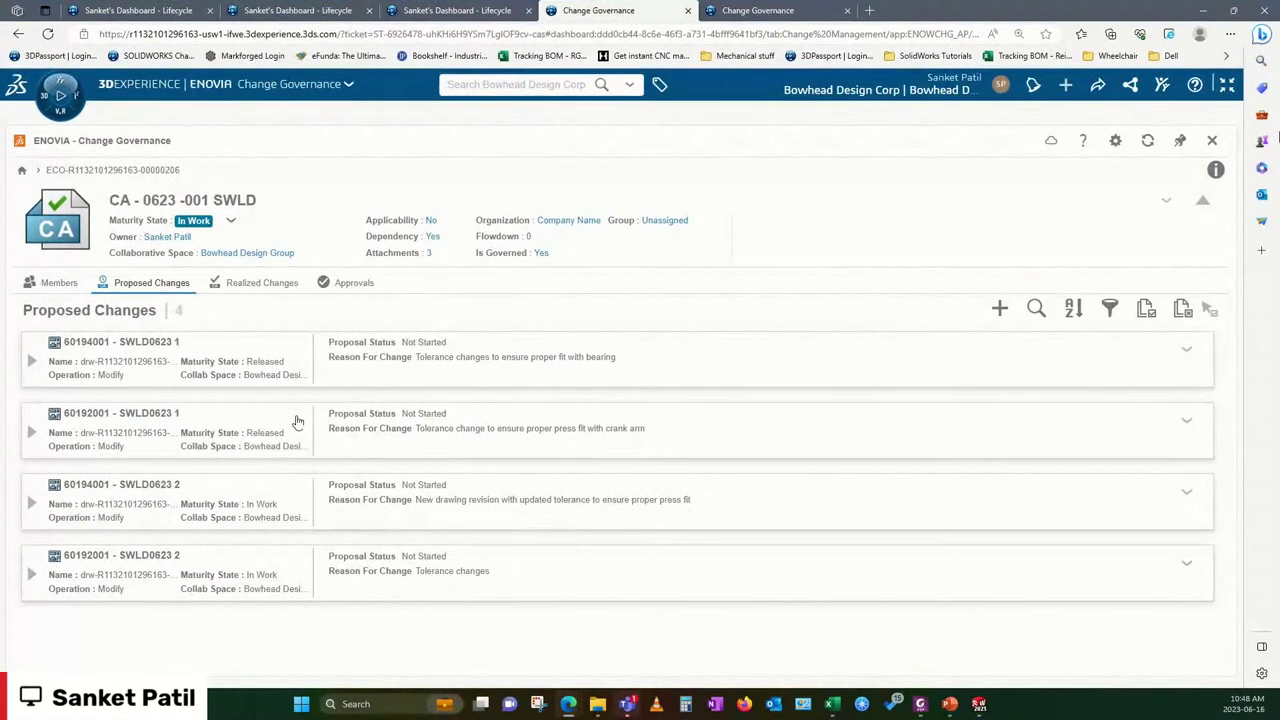
click(1216, 172)
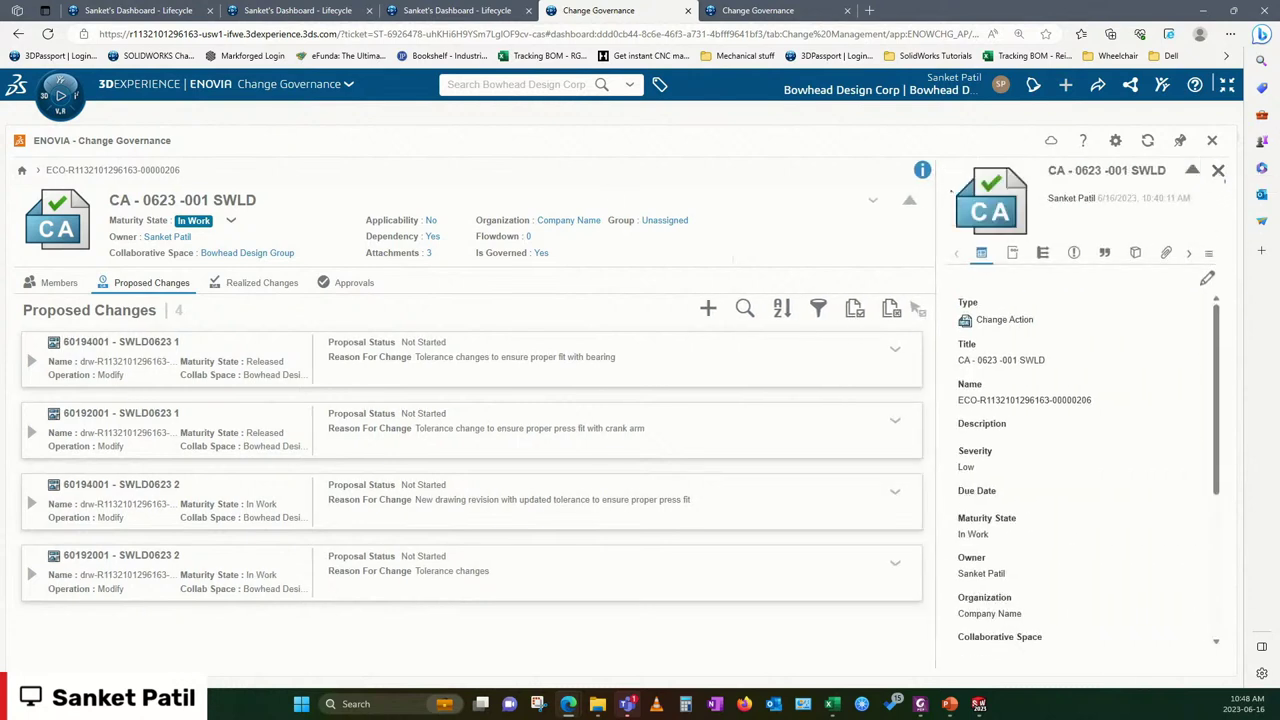
drag(953, 197, 786, 246)
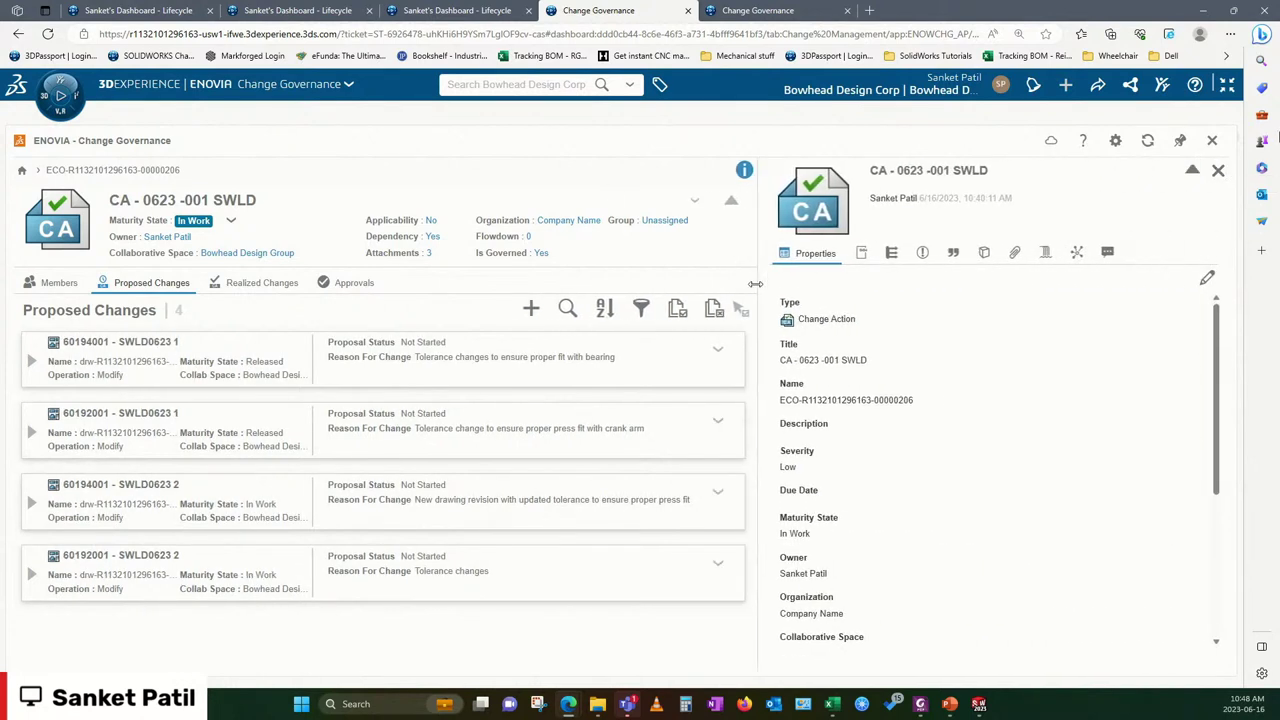
click(890, 254)
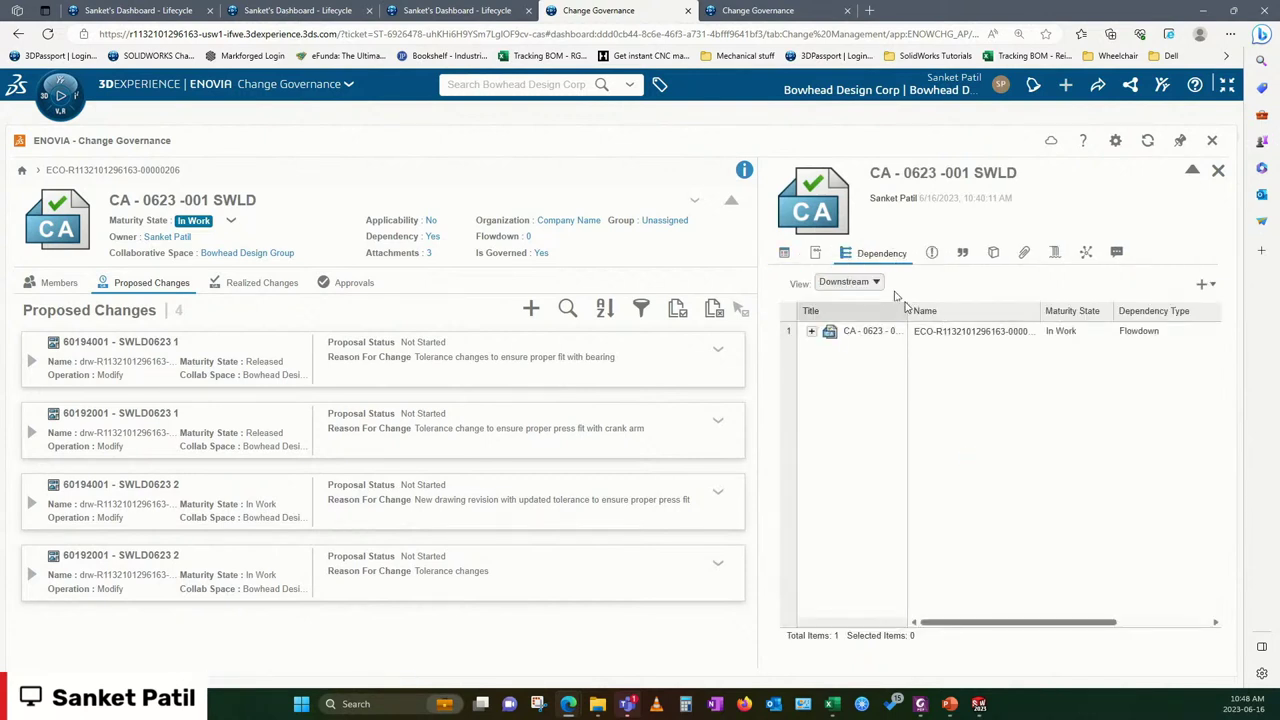
drag(908, 305, 991, 305)
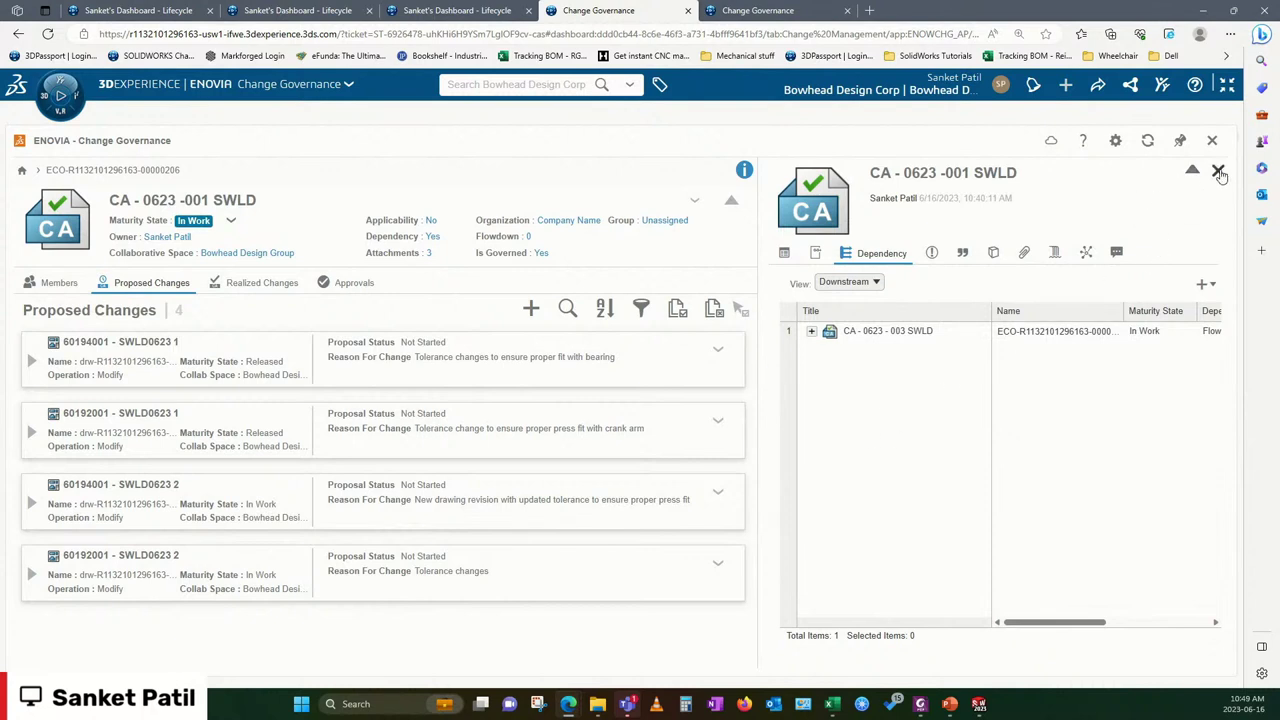
Return to Recents and reopen ECO 0623 - SWLD in Change Governance
click(31, 173)
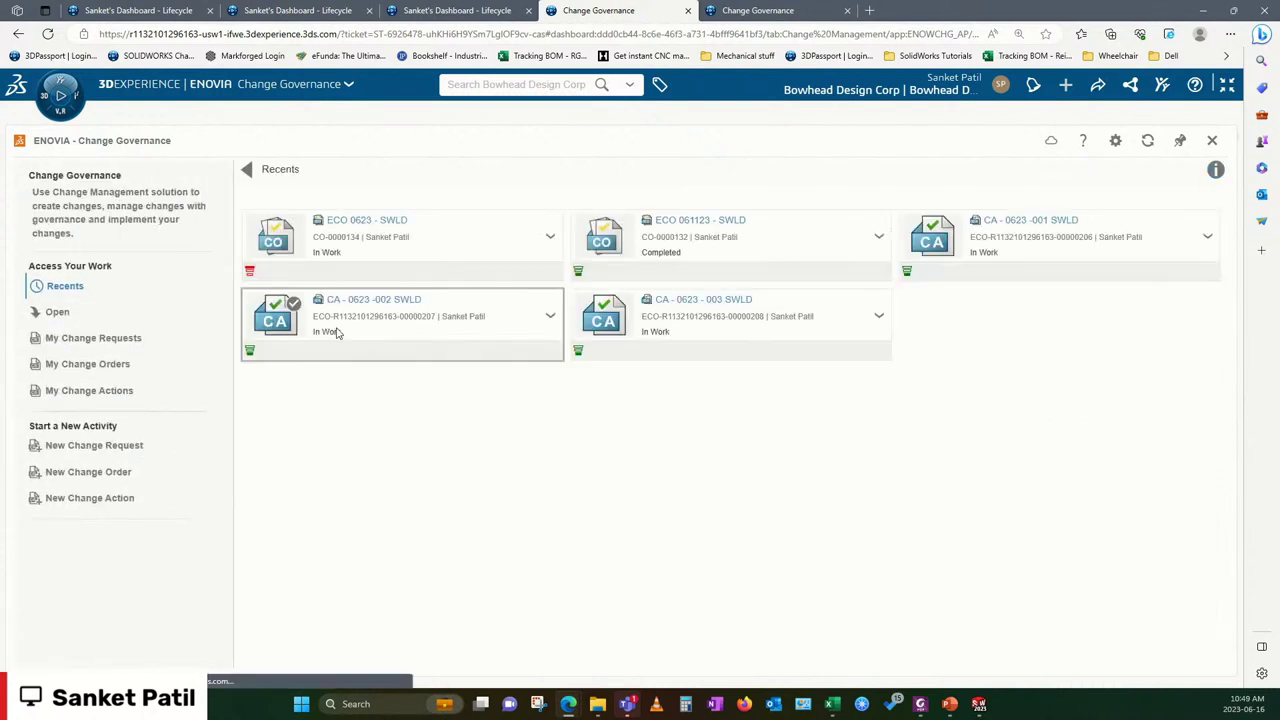
right_click(354, 239)
mouse_move(406, 284)
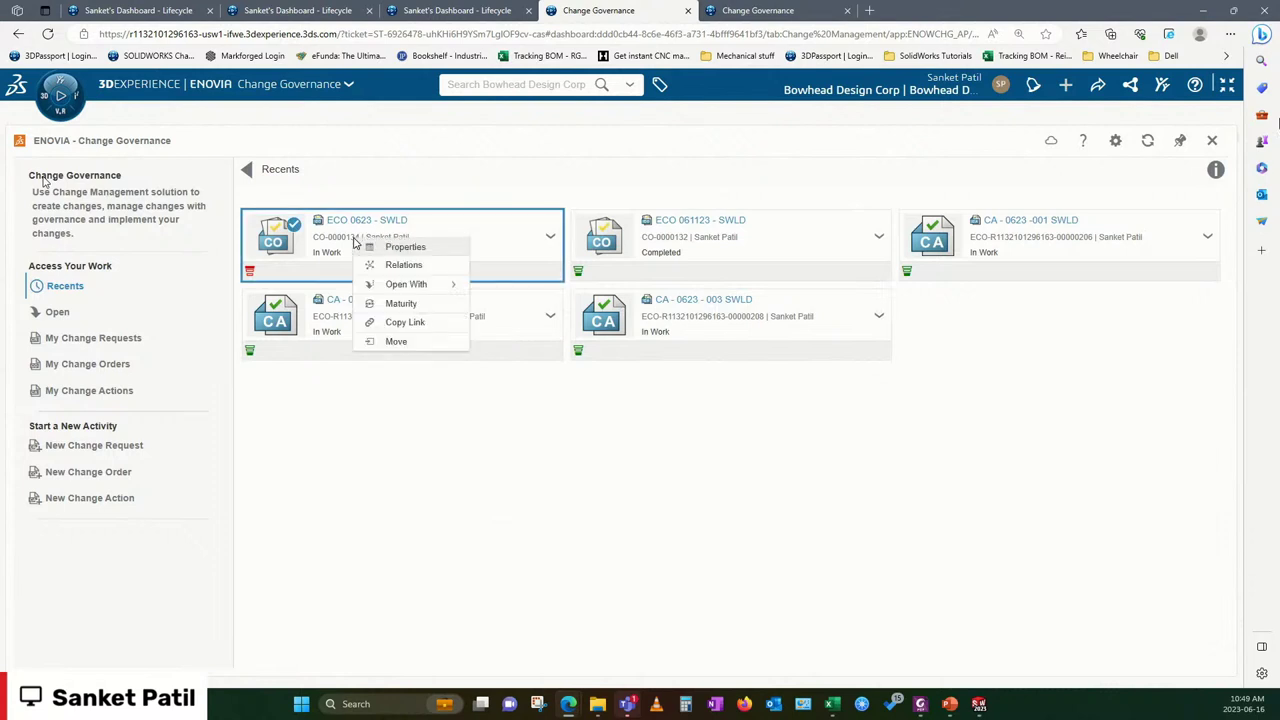
click(536, 303)
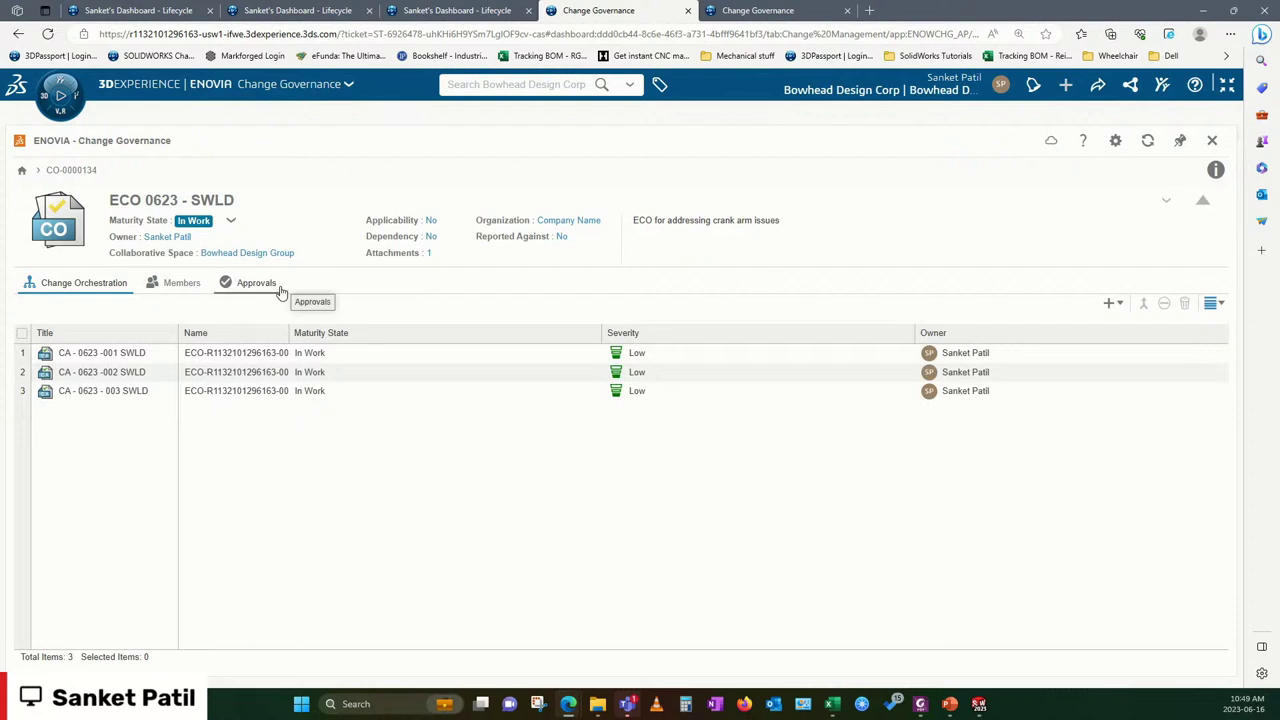
Check the ECO's downstream dependencies in its properties panel, then close the details
click(1217, 172)
click(1043, 253)
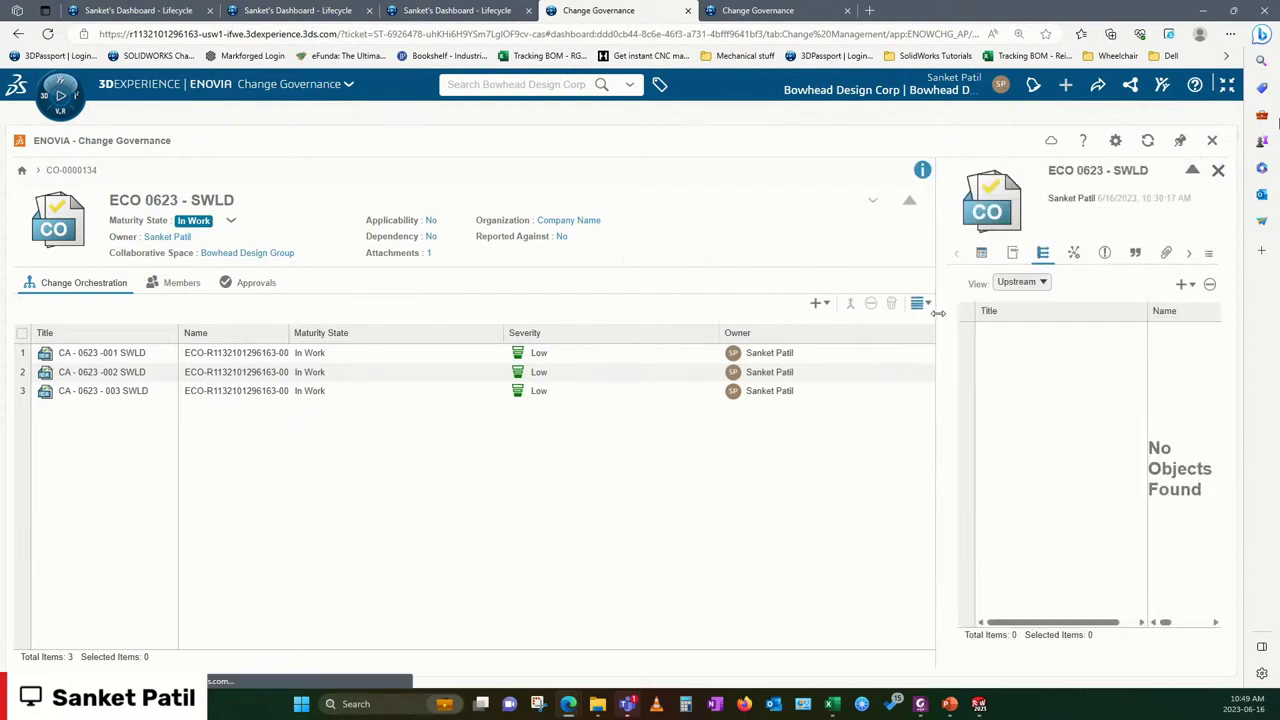
drag(938, 313, 704, 315)
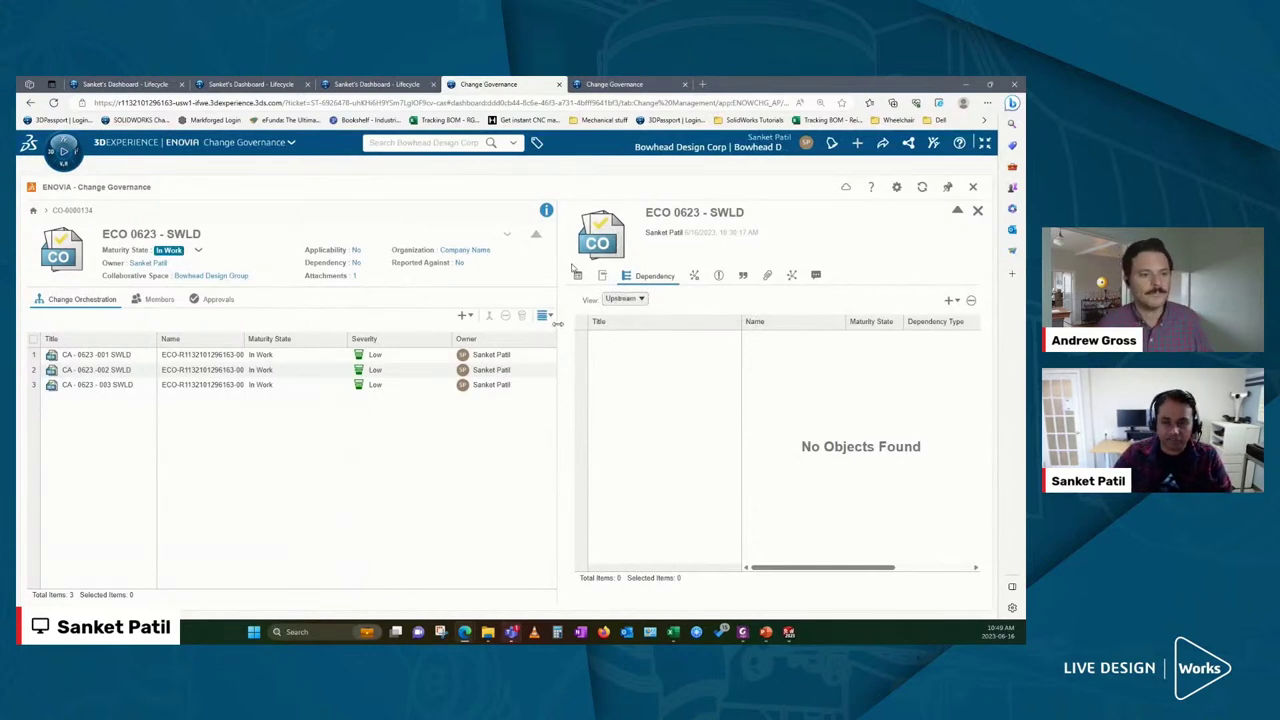
click(625, 298)
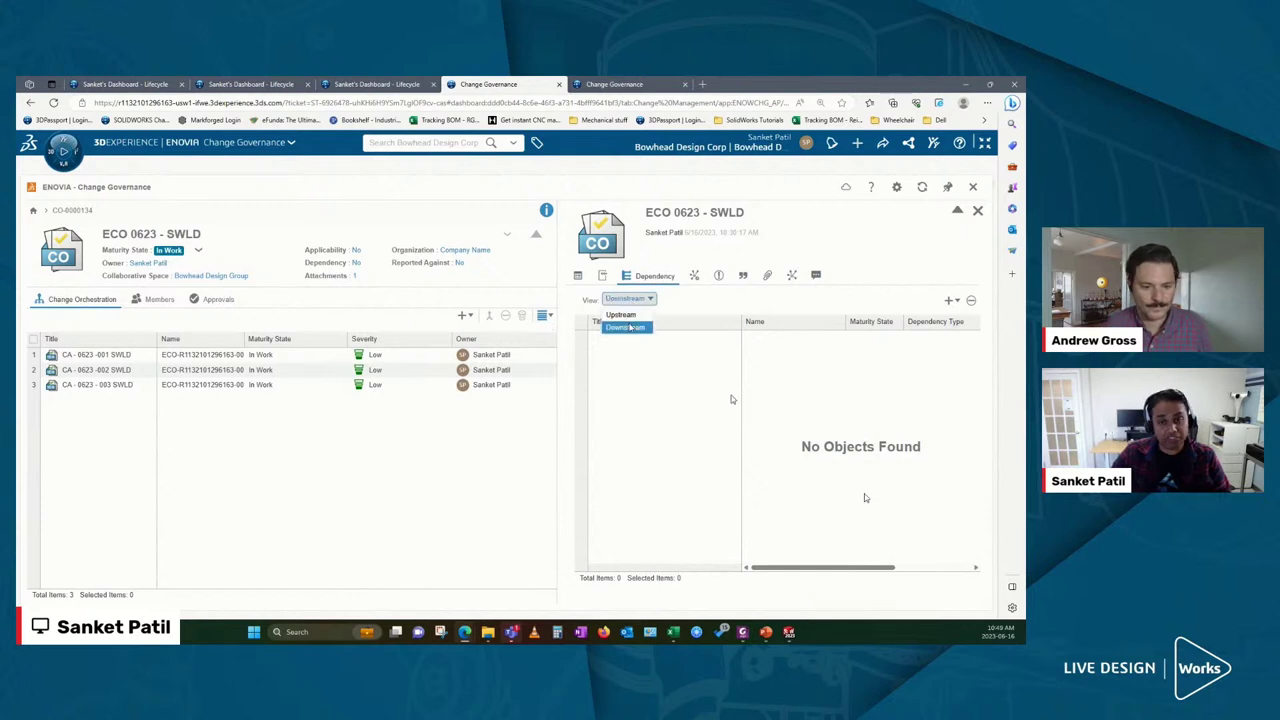
click(630, 327)
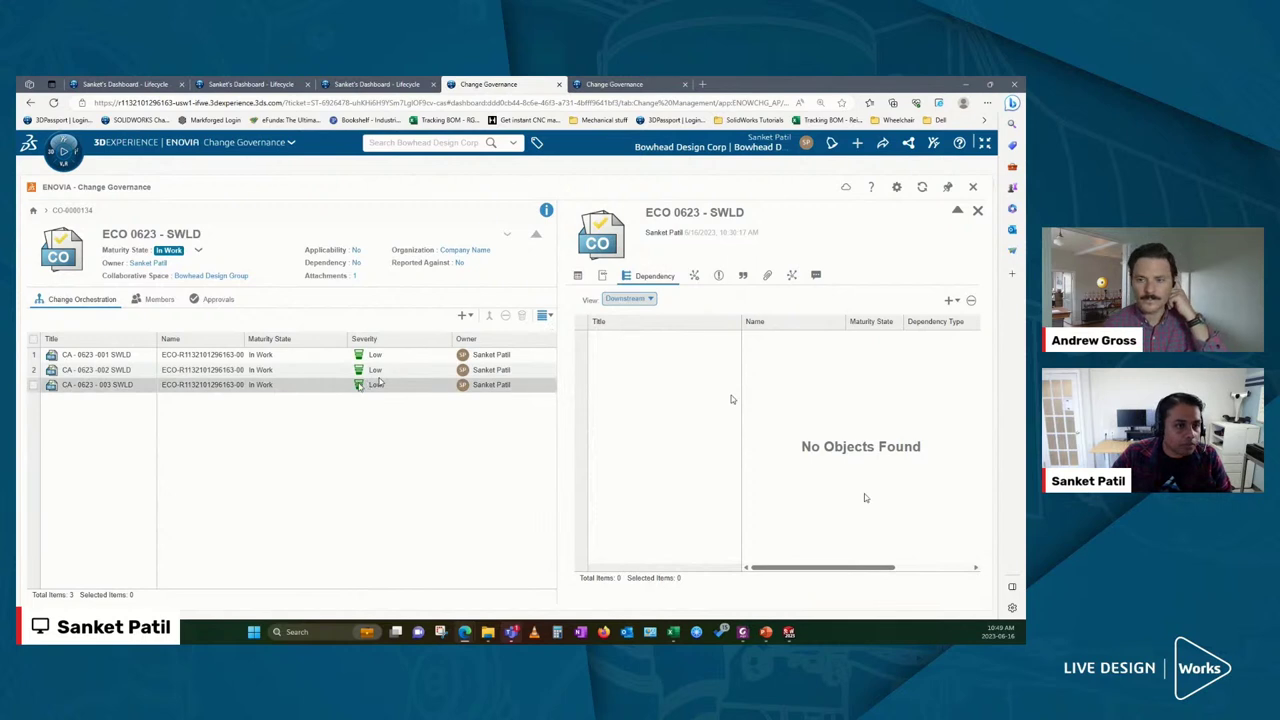
click(977, 210)
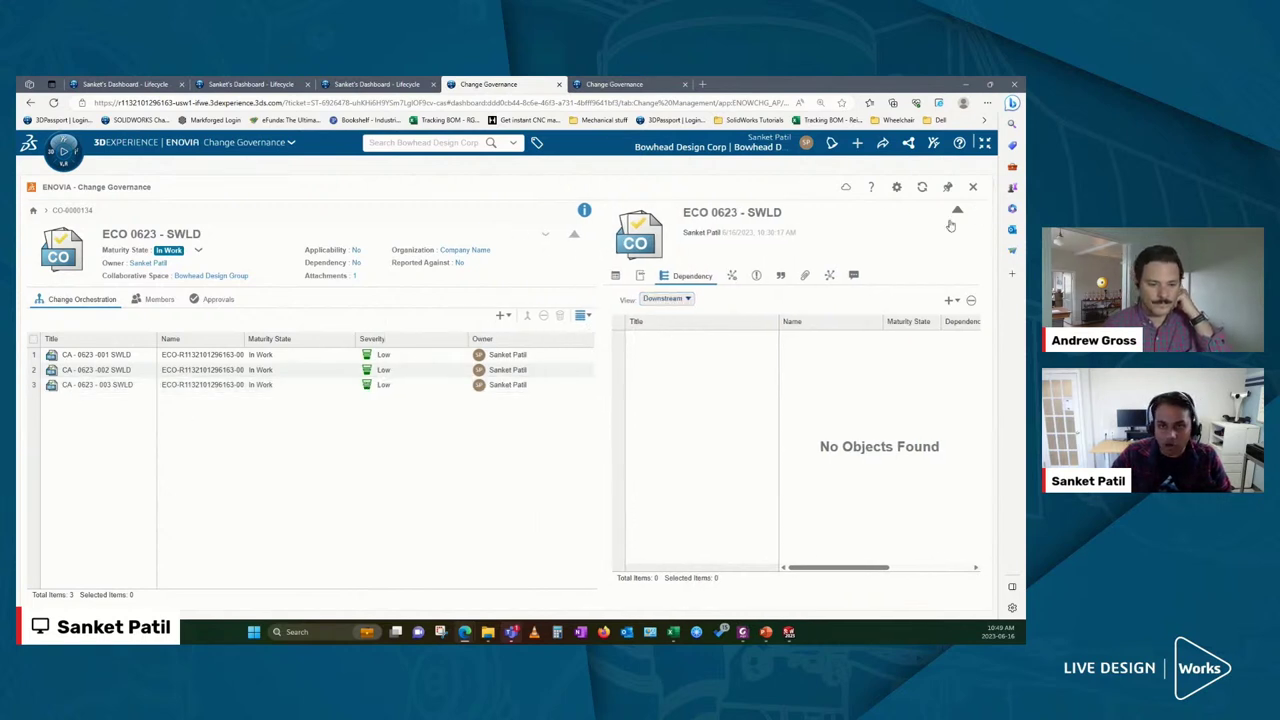
Open CA - 0623 -002 SWLD and show its downstream dependencies in a widened details panel
right_click(110, 371)
mouse_move(149, 405)
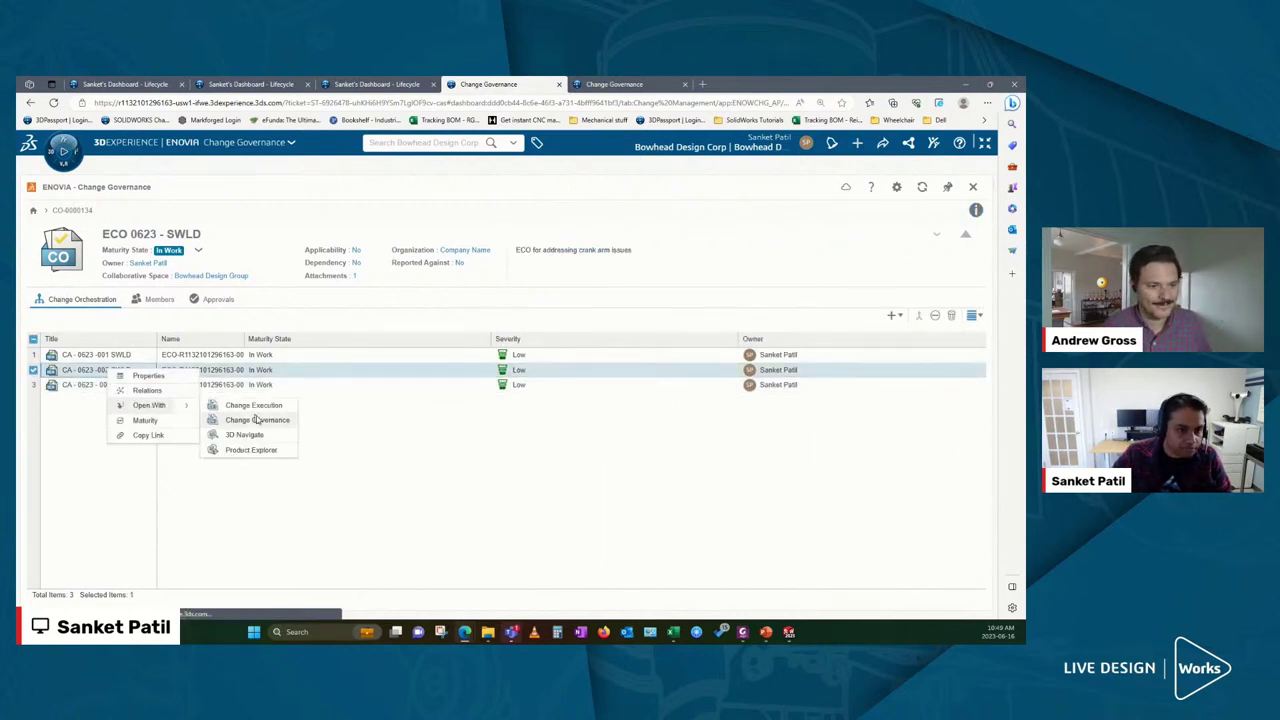
click(260, 424)
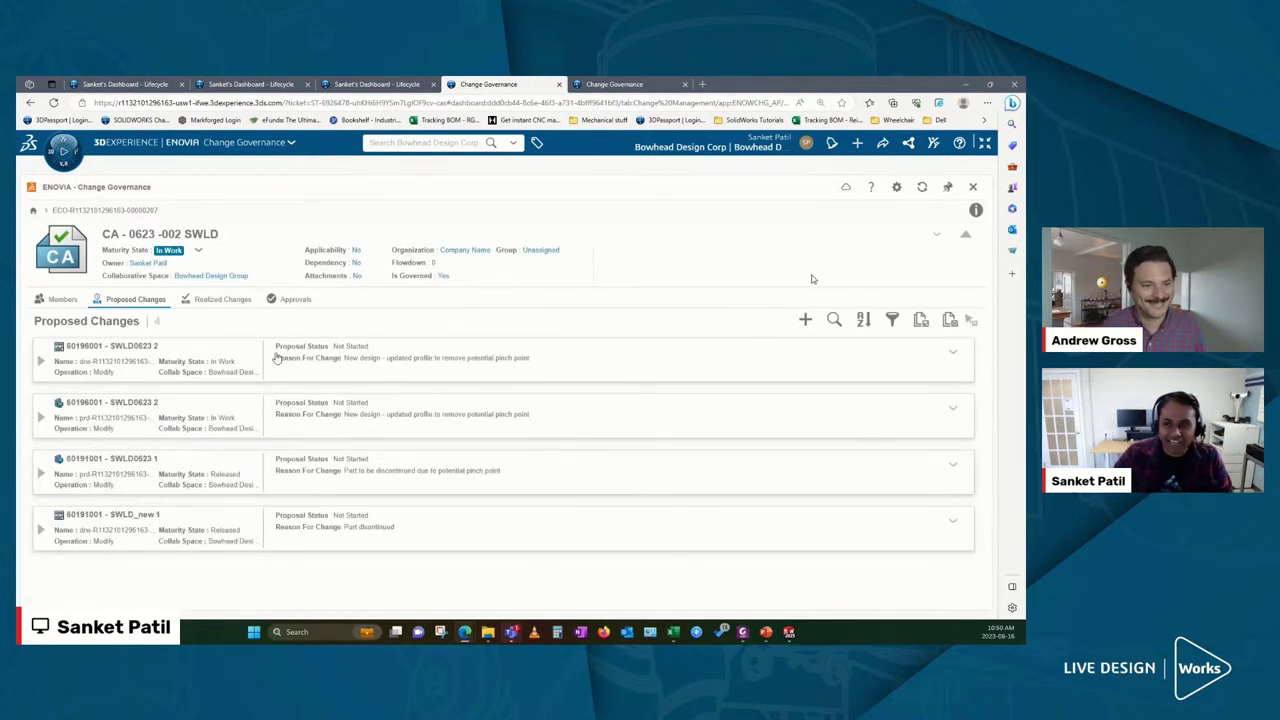
click(976, 212)
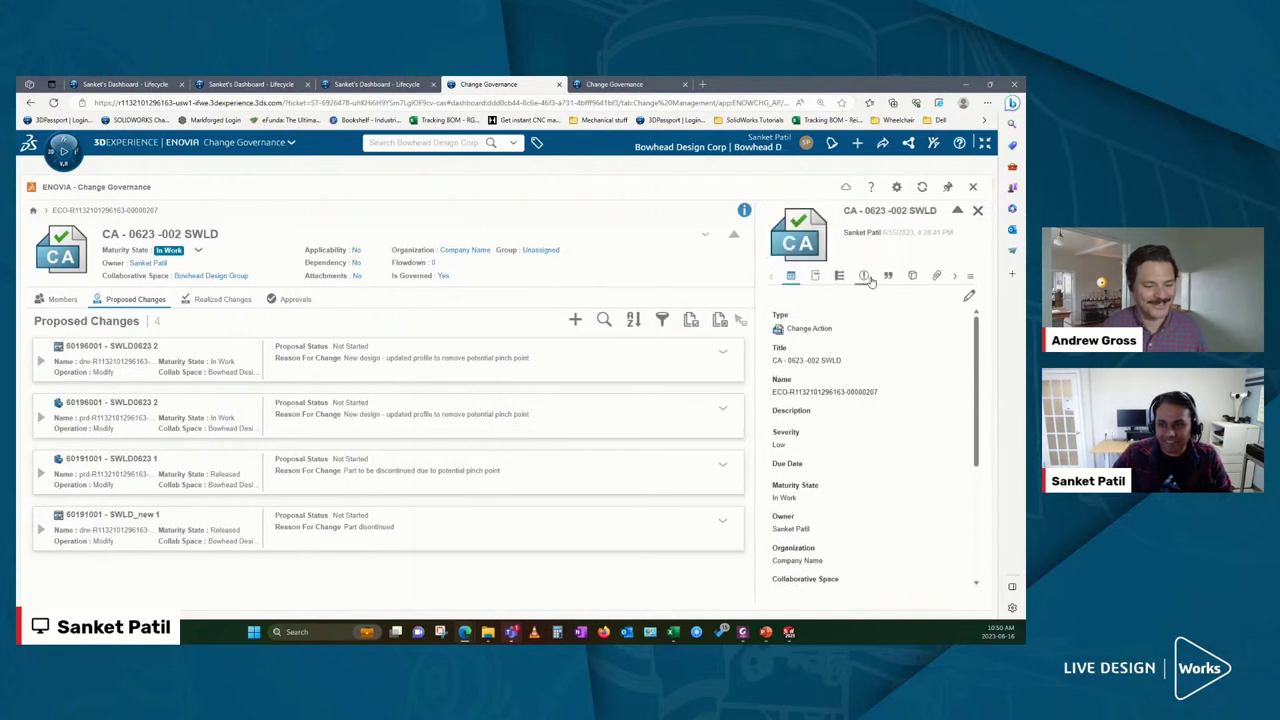
click(840, 277)
drag(755, 350, 547, 350)
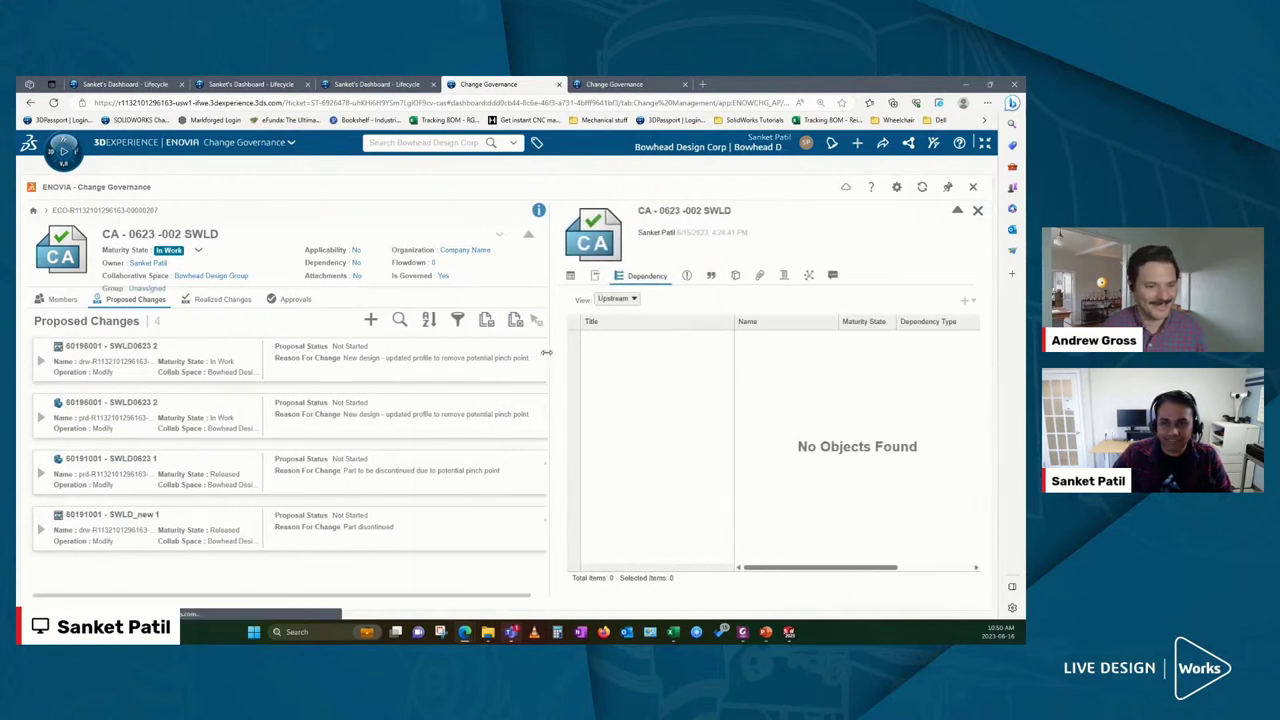
click(615, 298)
click(619, 328)
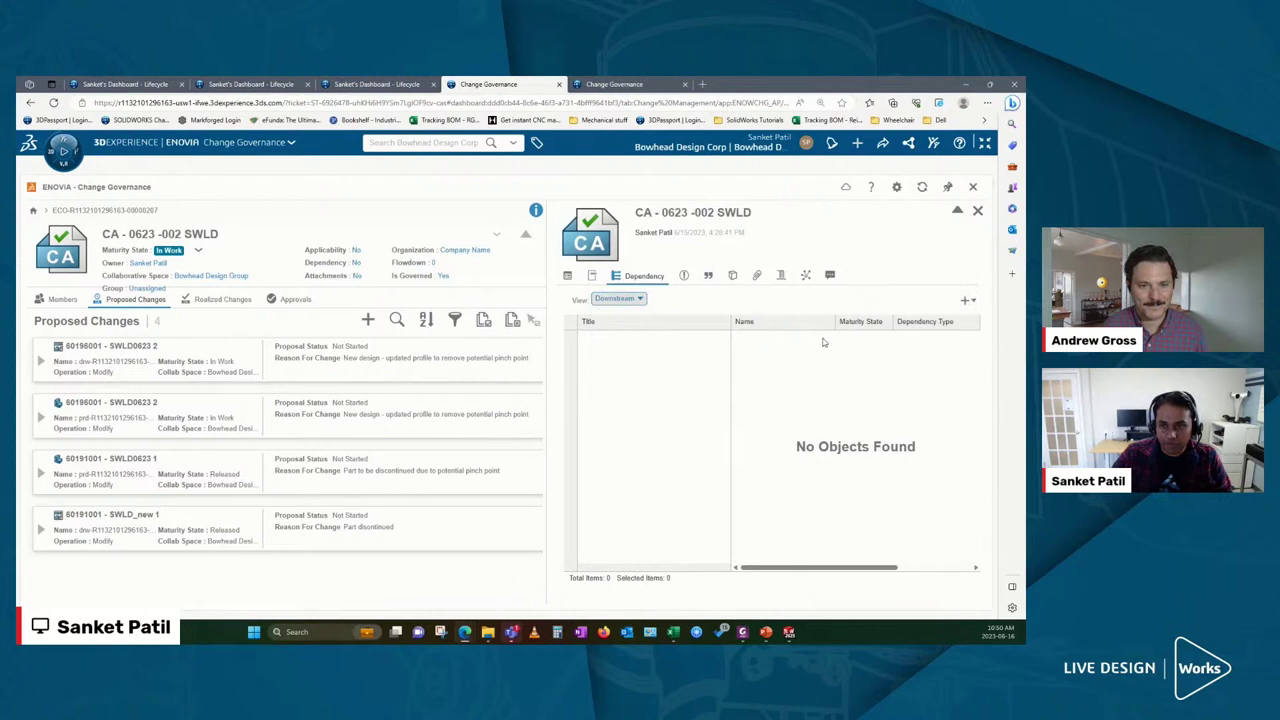
Add a Flowdown dependency to existing change action CA - 0623 - 003 SWLD, then return to Recents
click(964, 301)
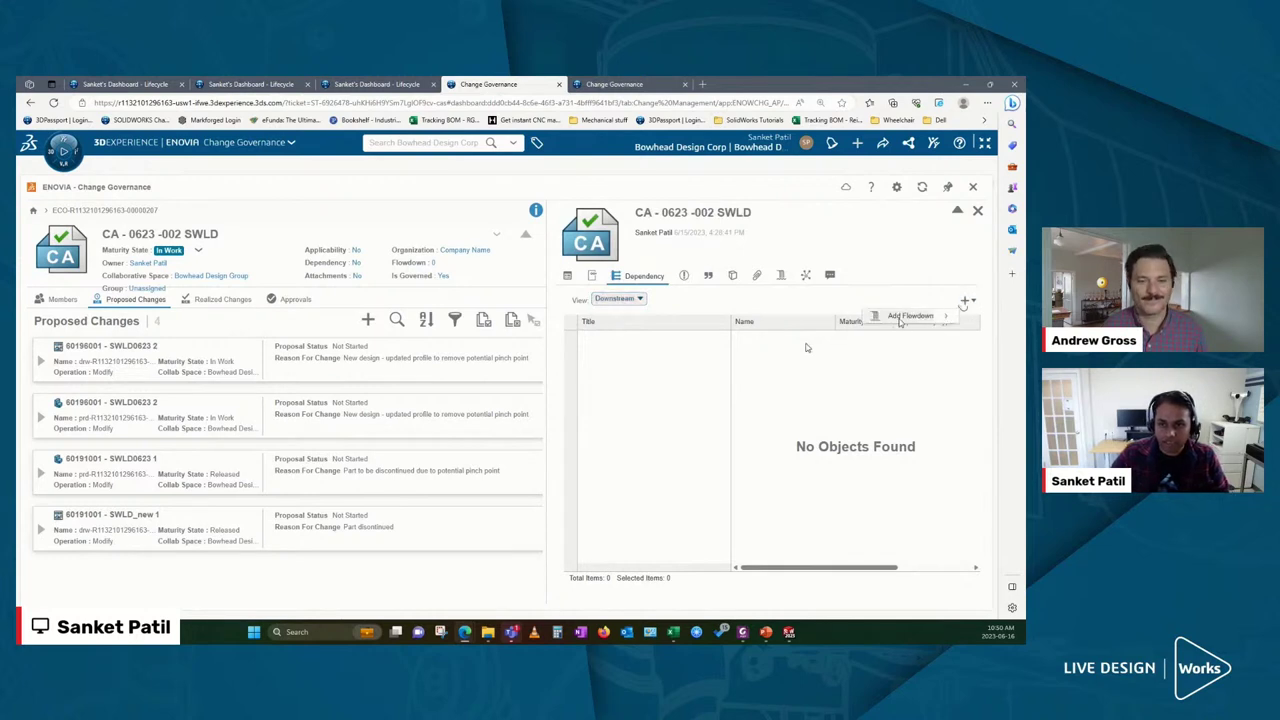
mouse_move(910, 316)
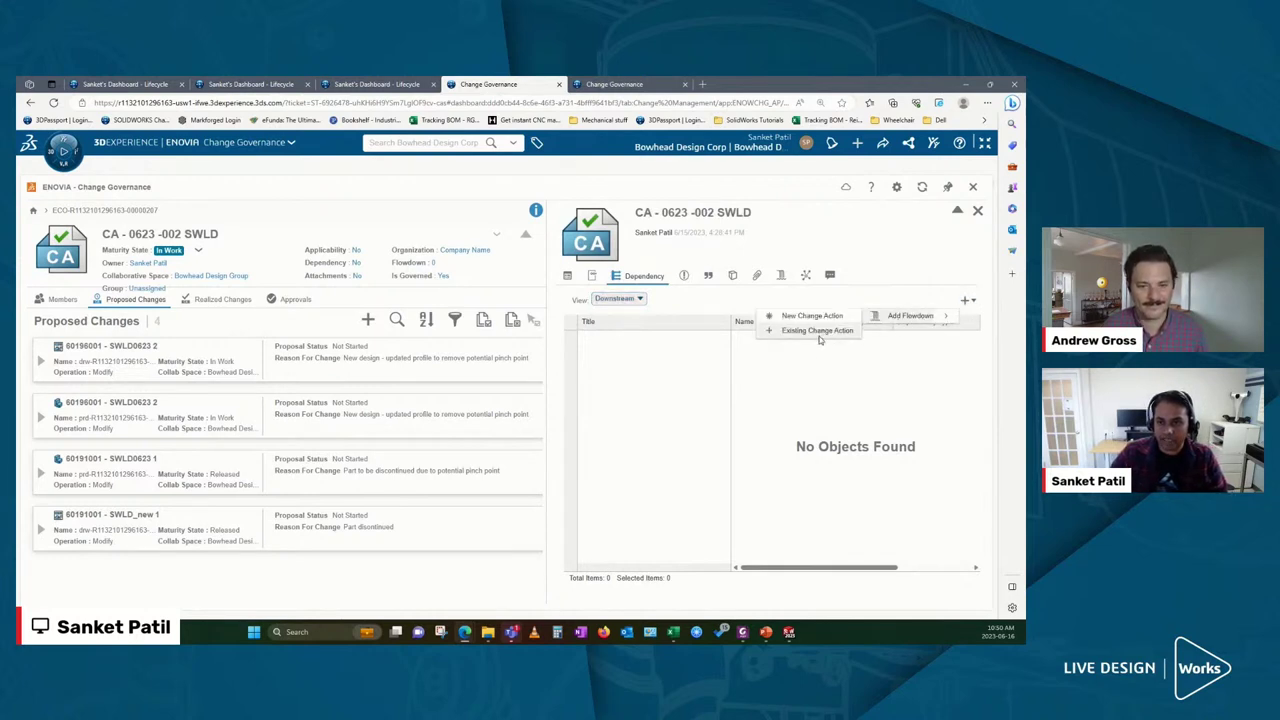
click(819, 336)
click(425, 143)
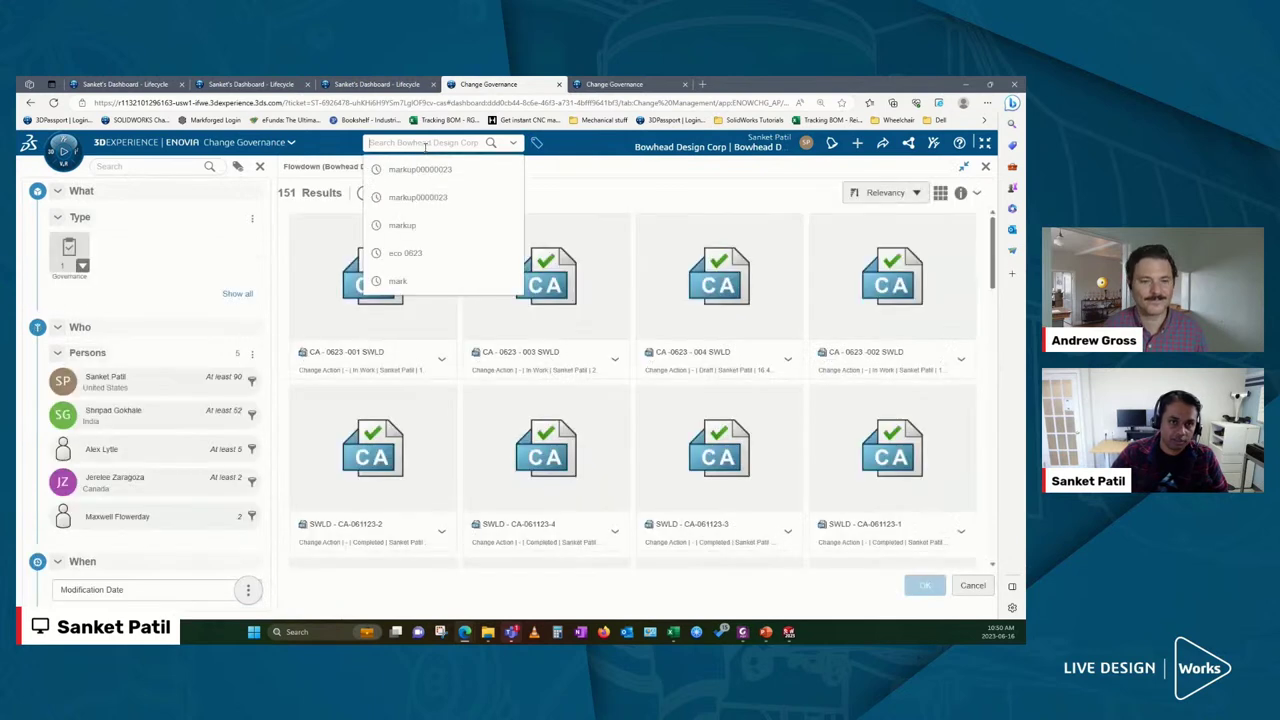
text(CA-0623)
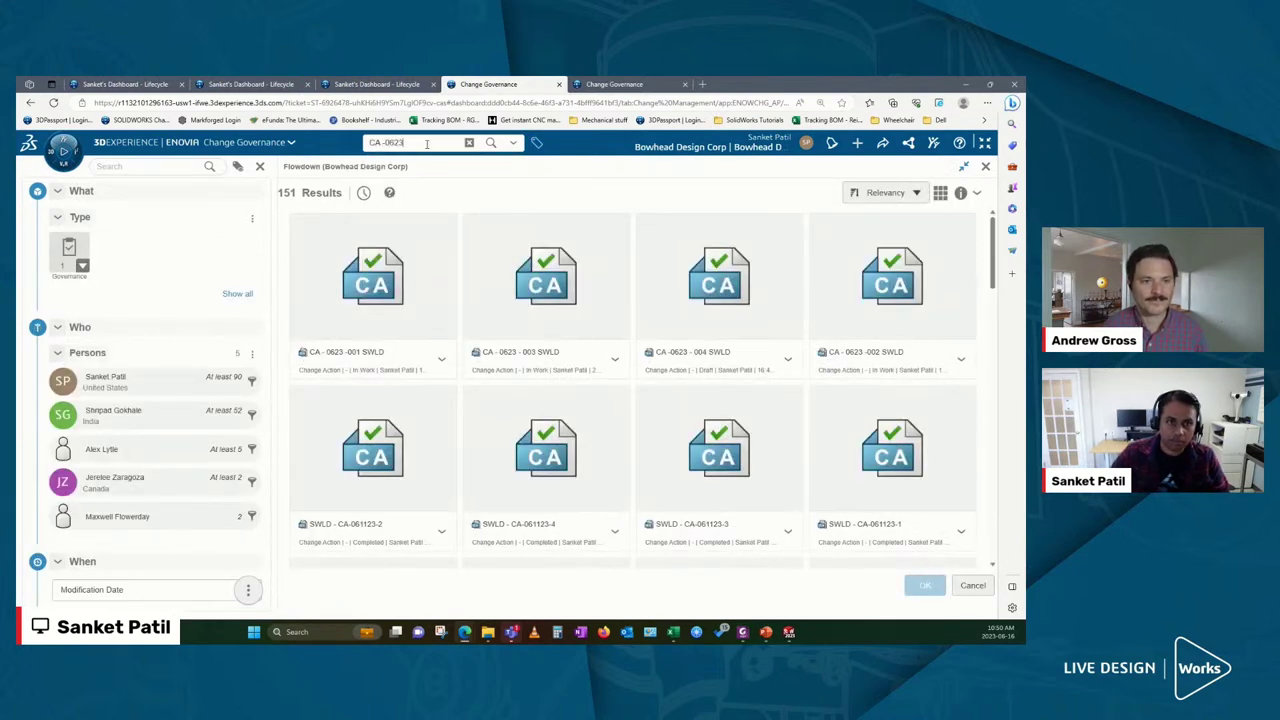
key(Return)
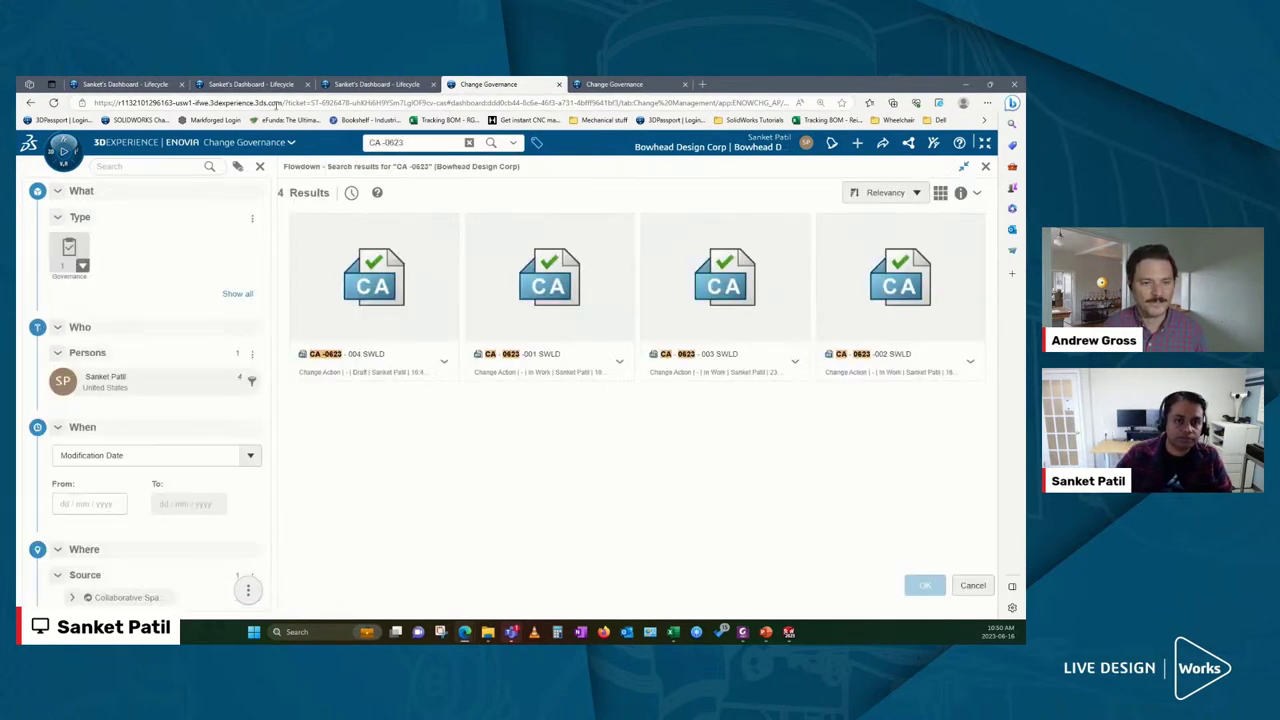
click(797, 227)
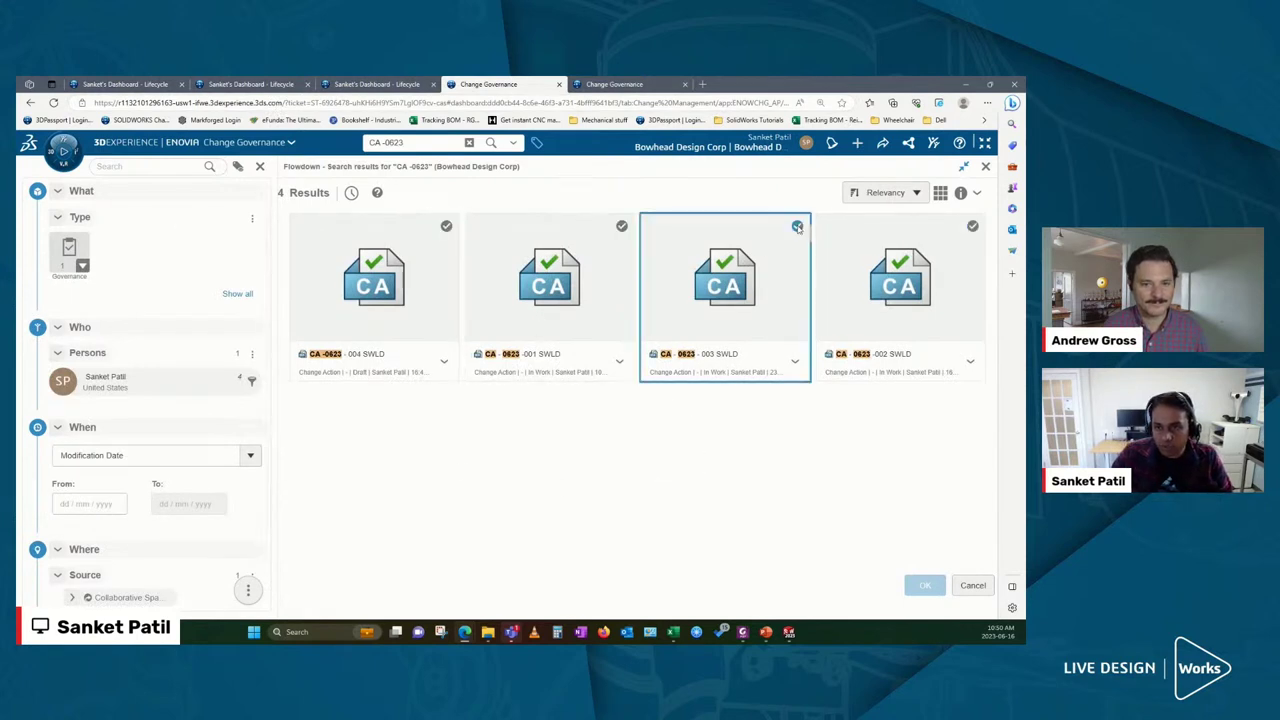
click(922, 586)
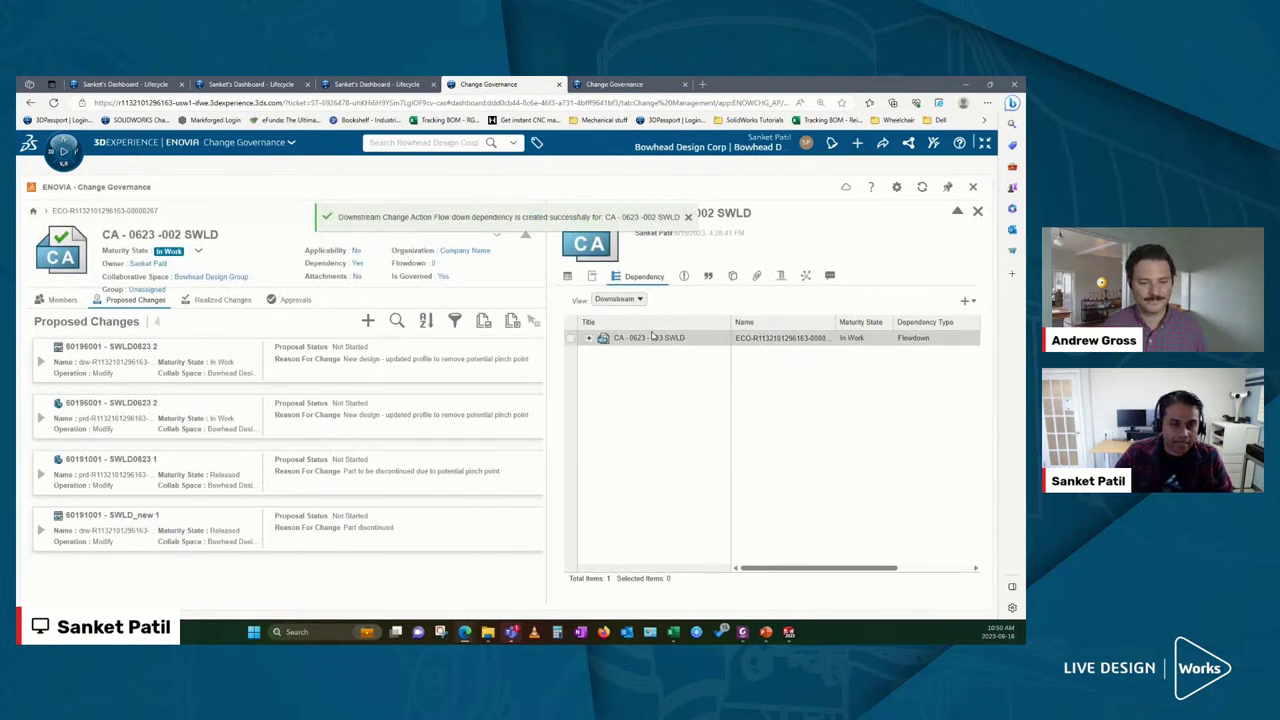
click(33, 211)
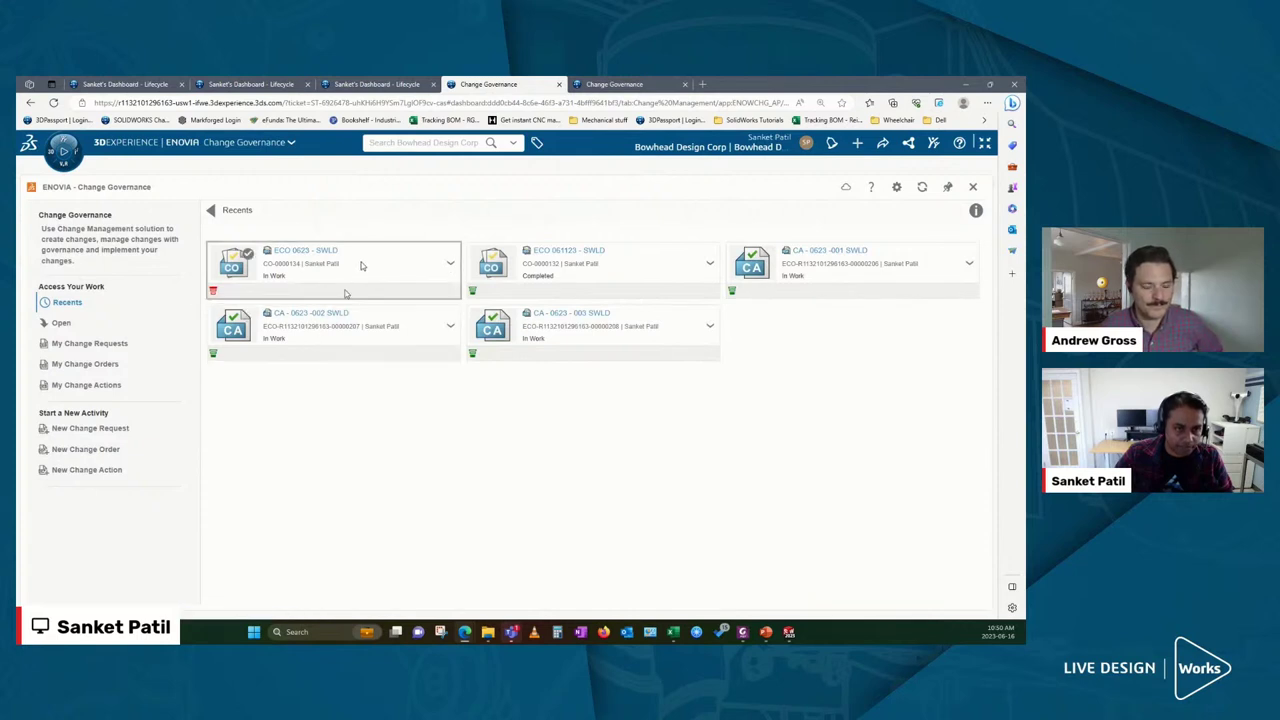
Open CA - 0623 - 003 SWLD from ECO 0623 and show its upstream Flowdowns from CA-002 and CA-001
click(334, 270)
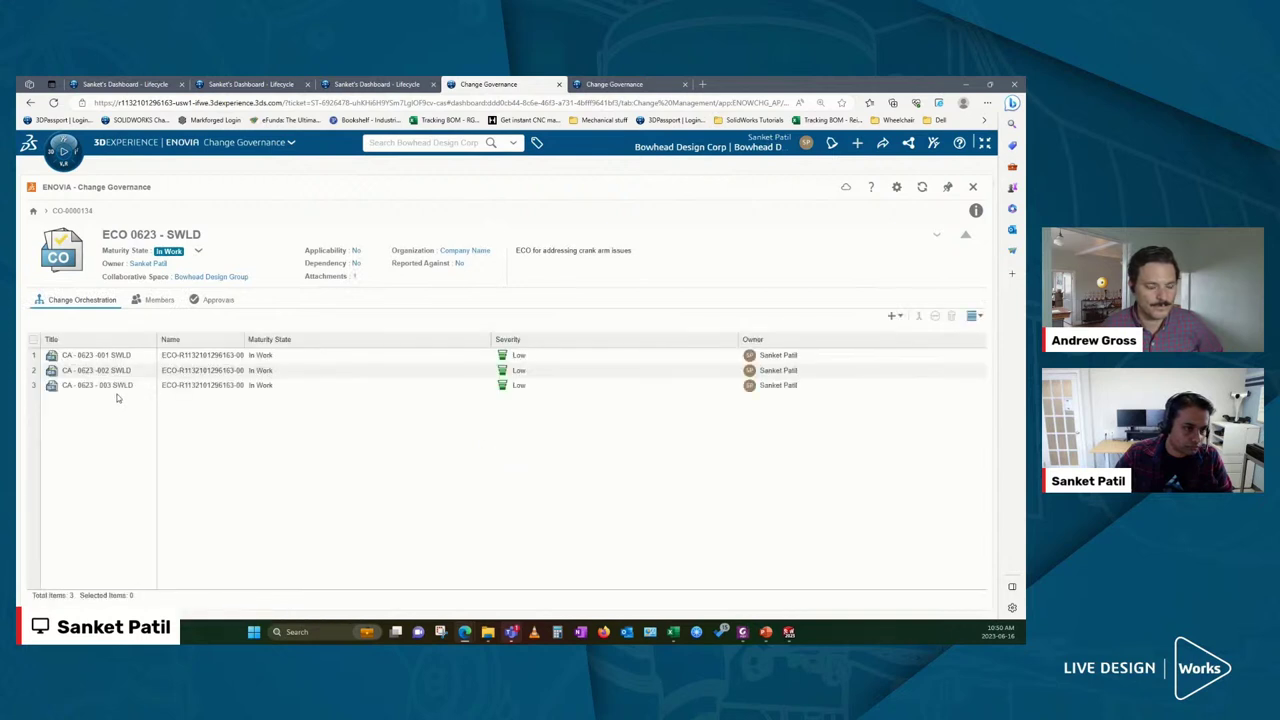
click(111, 390)
right_click(111, 395)
mouse_move(143, 423)
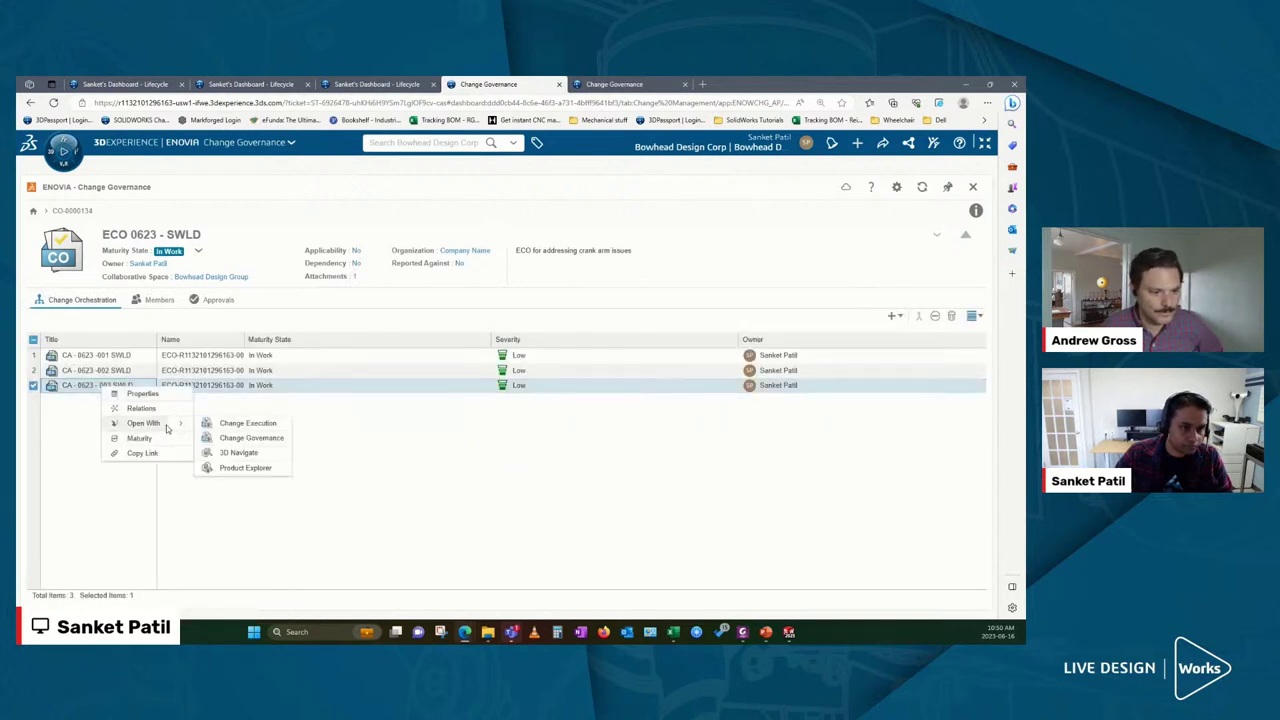
click(251, 438)
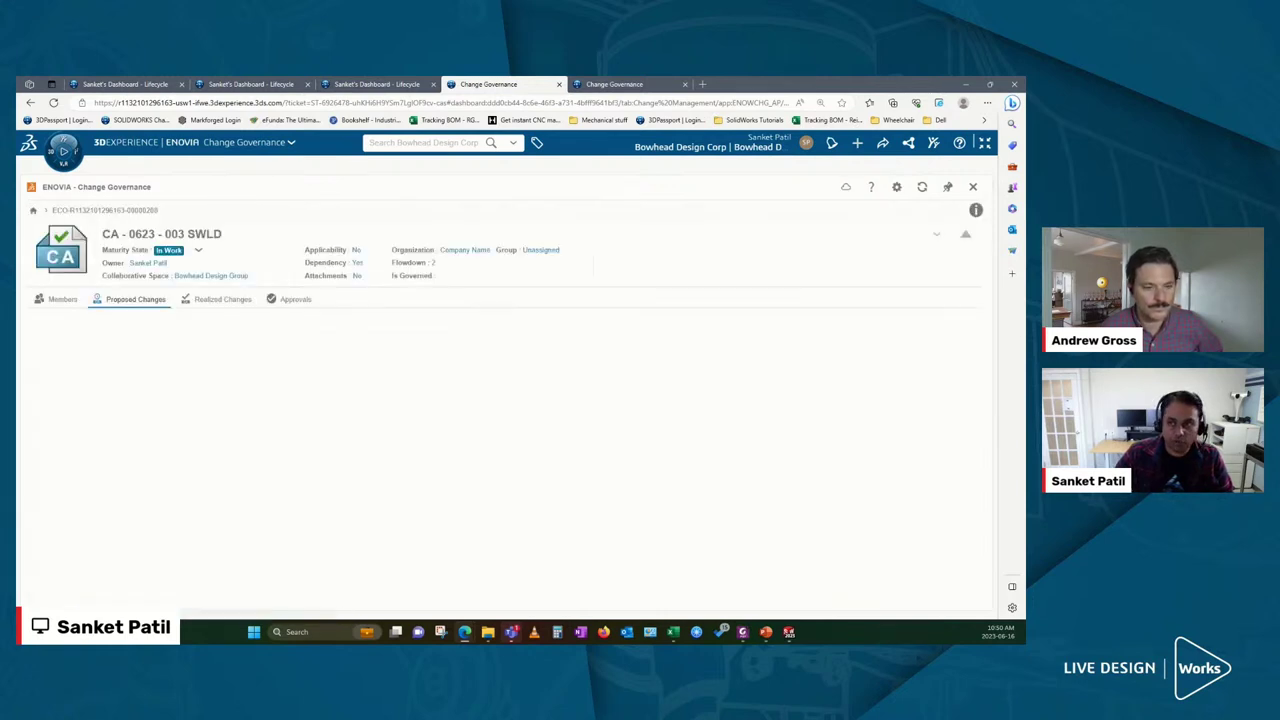
click(977, 210)
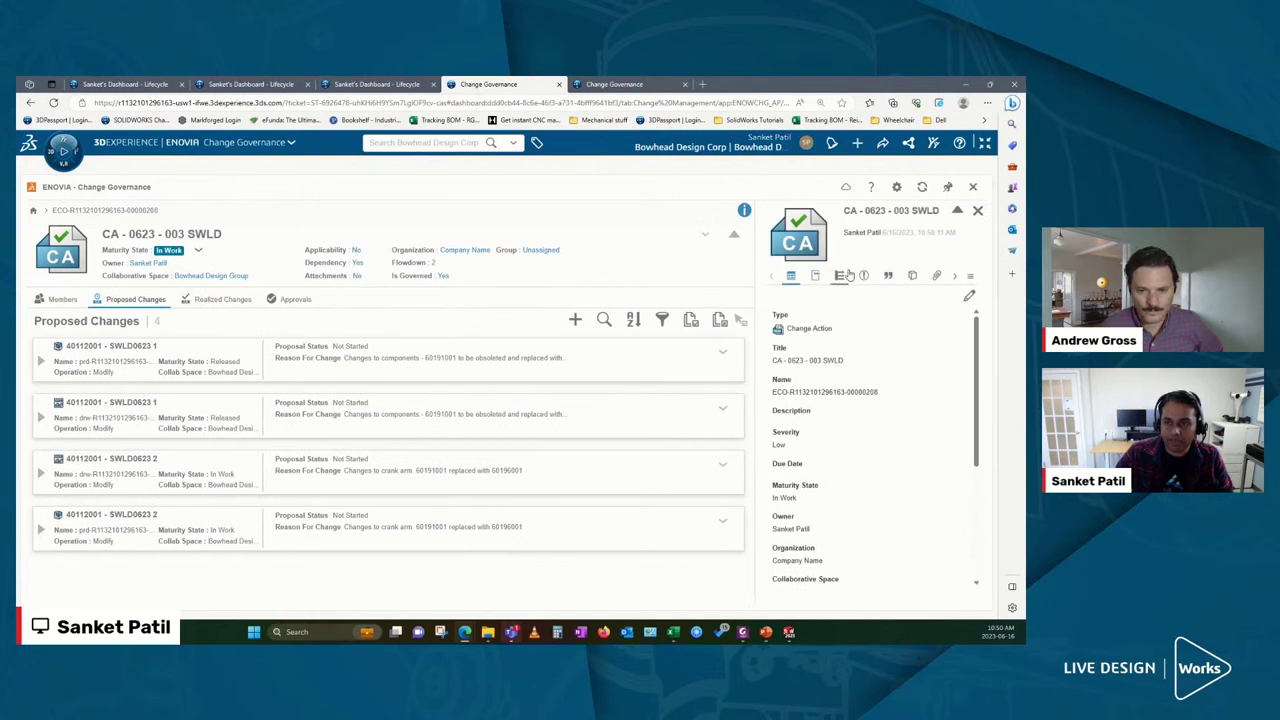
drag(752, 364, 576, 360)
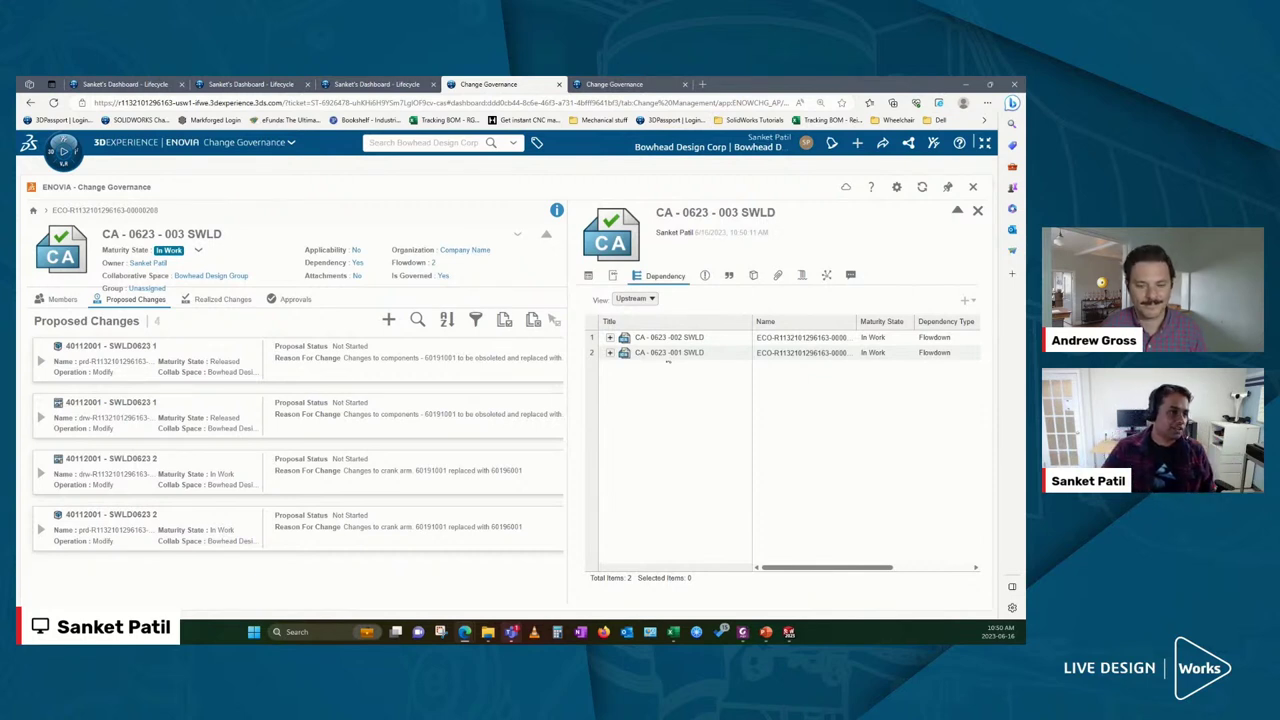
Reopen ECO 0623 - SWLD with widened properties showing High severity and a 6/16/2023 due date
click(33, 210)
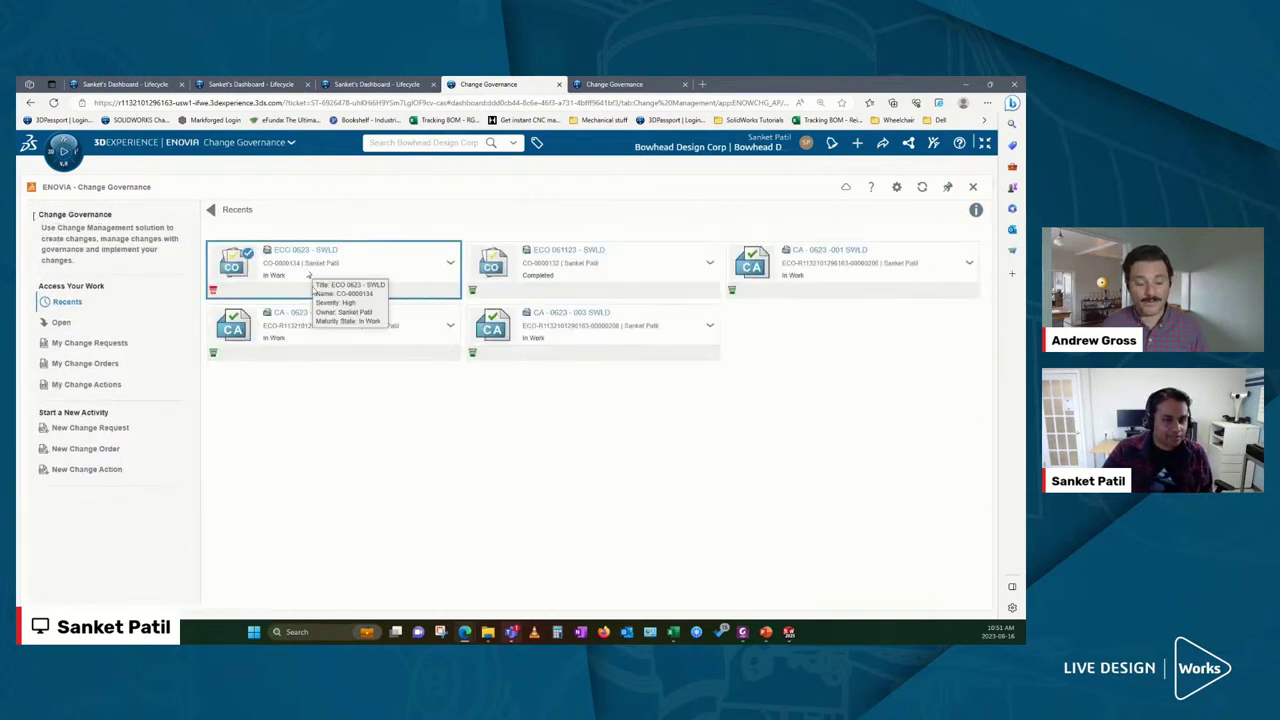
right_click(304, 272)
mouse_move(346, 307)
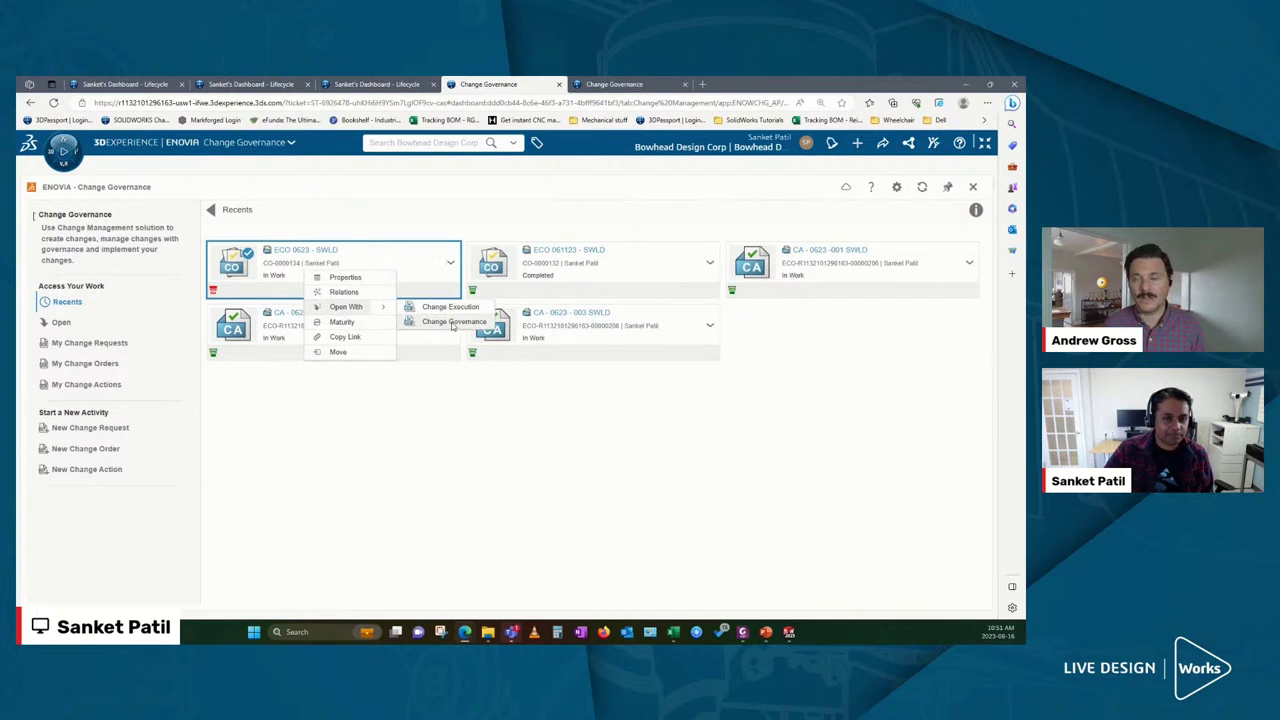
click(452, 324)
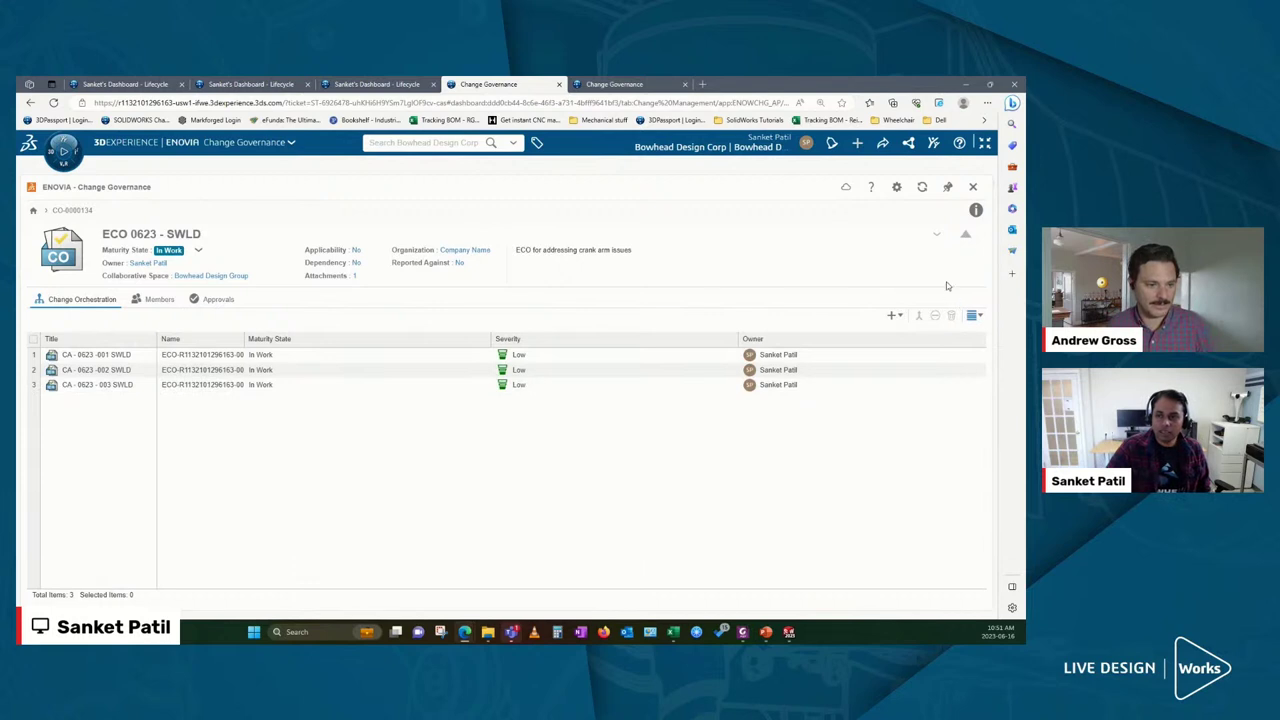
click(976, 210)
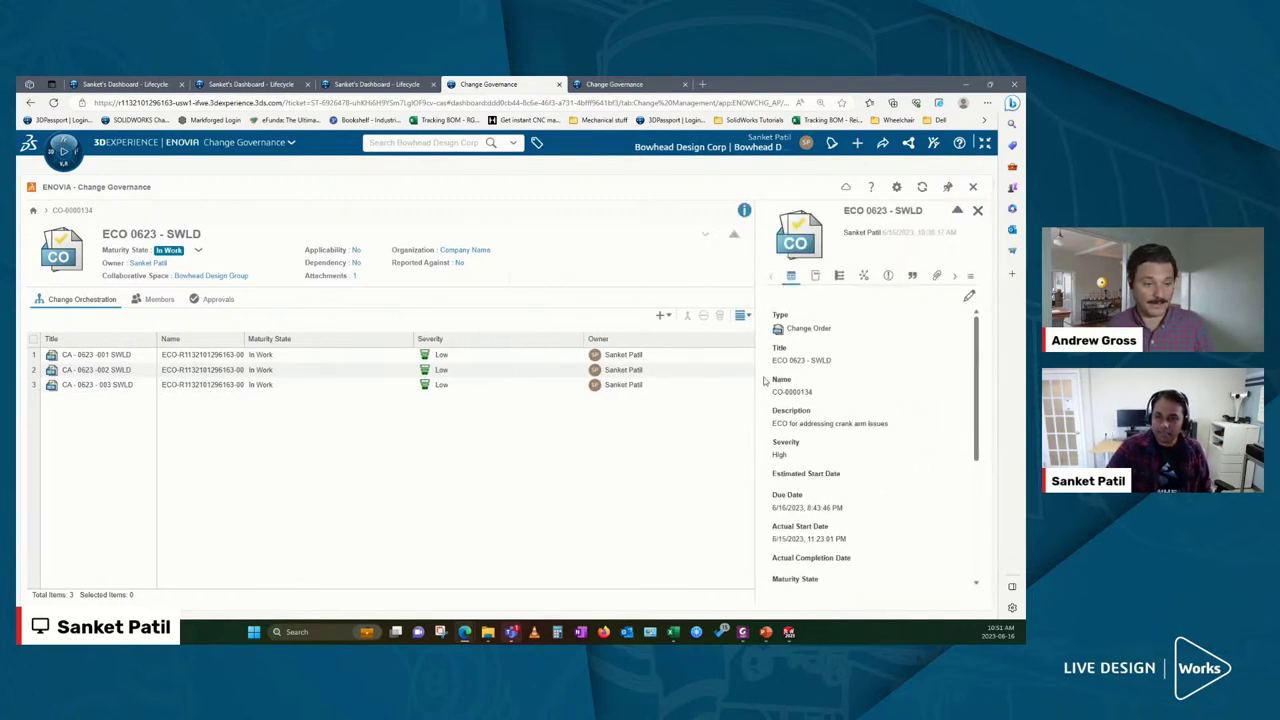
drag(753, 378, 606, 390)
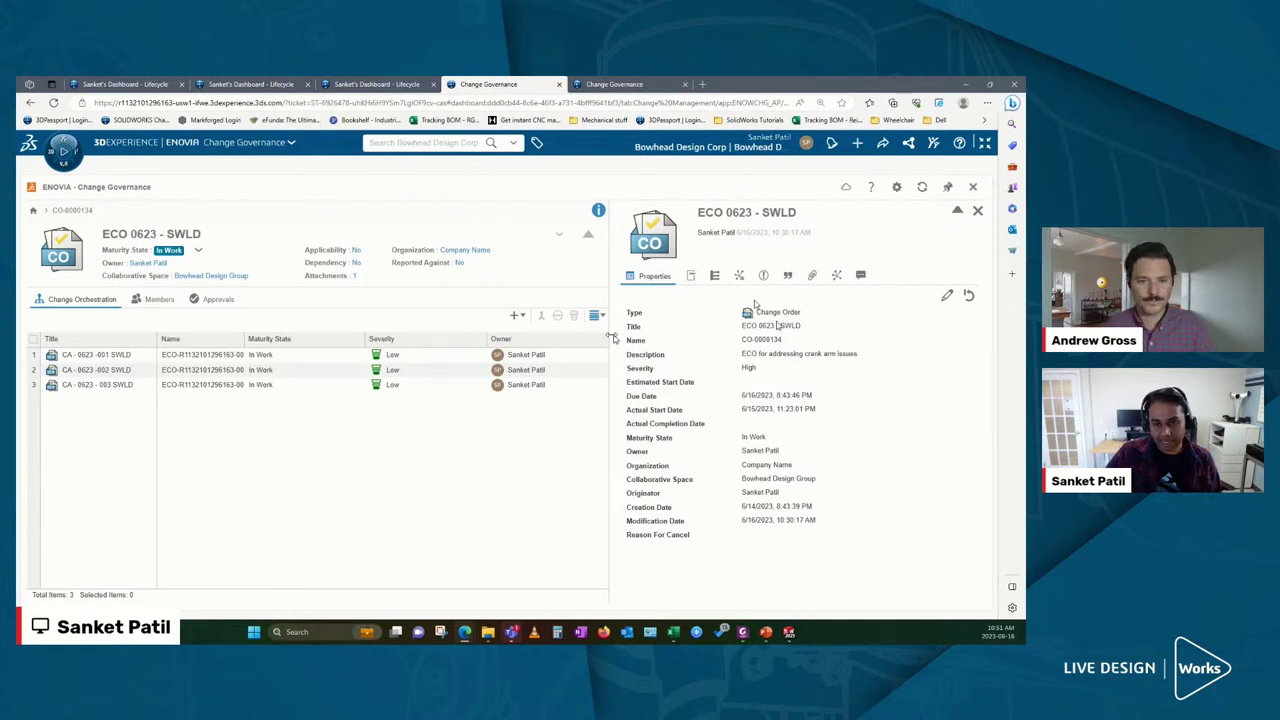
drag(608, 335, 547, 339)
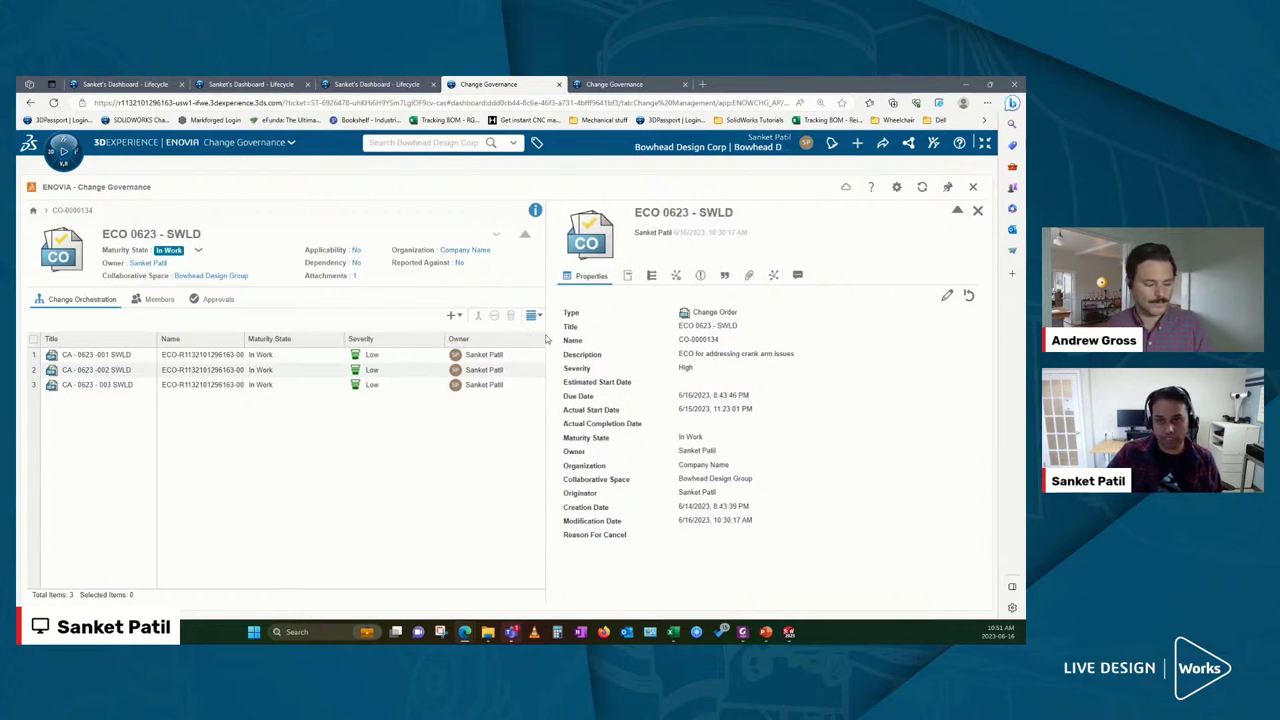
List ECO 0623's five To Do decisions, DEC-000002 through DEC-000006, in a widened table
click(721, 277)
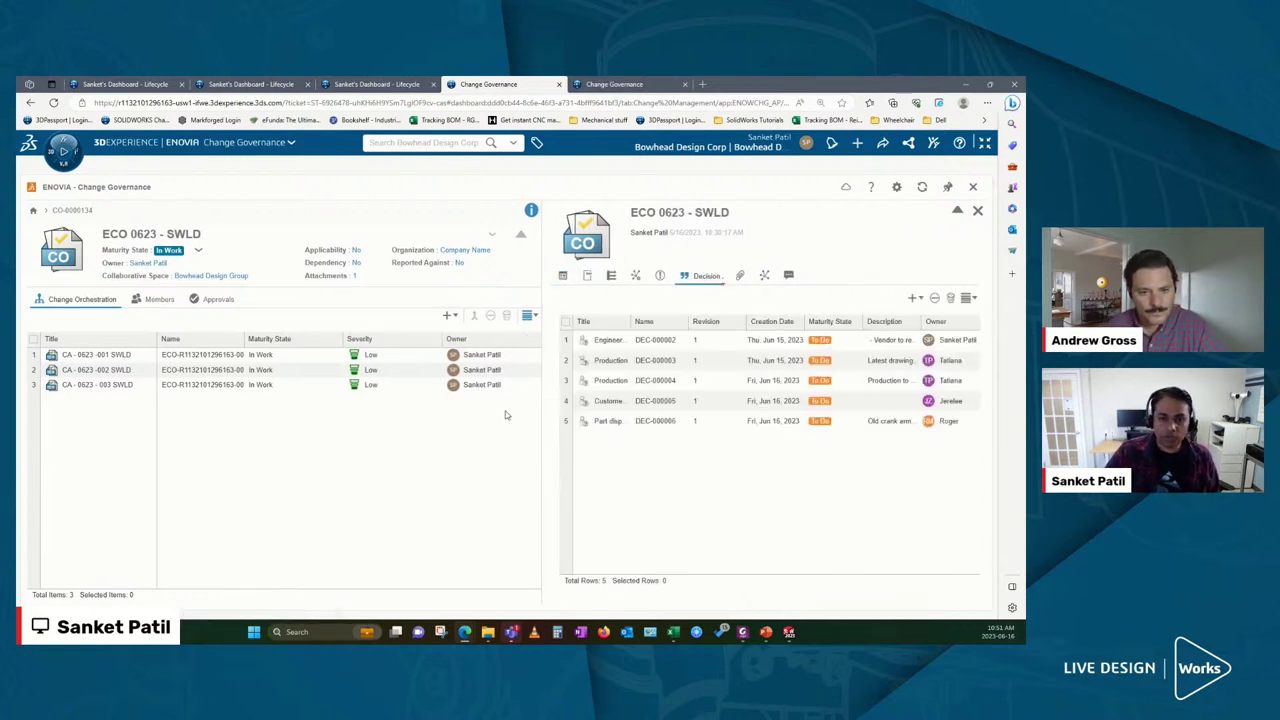
drag(540, 396, 468, 396)
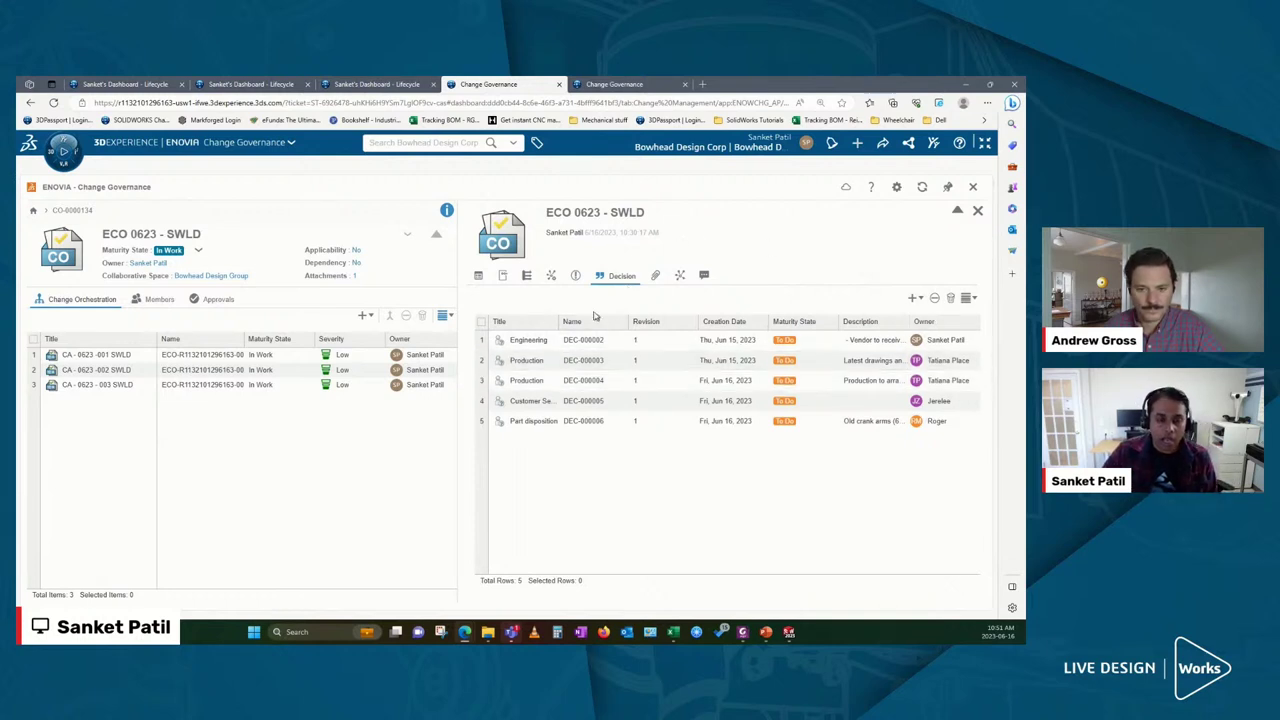
drag(562, 320, 575, 320)
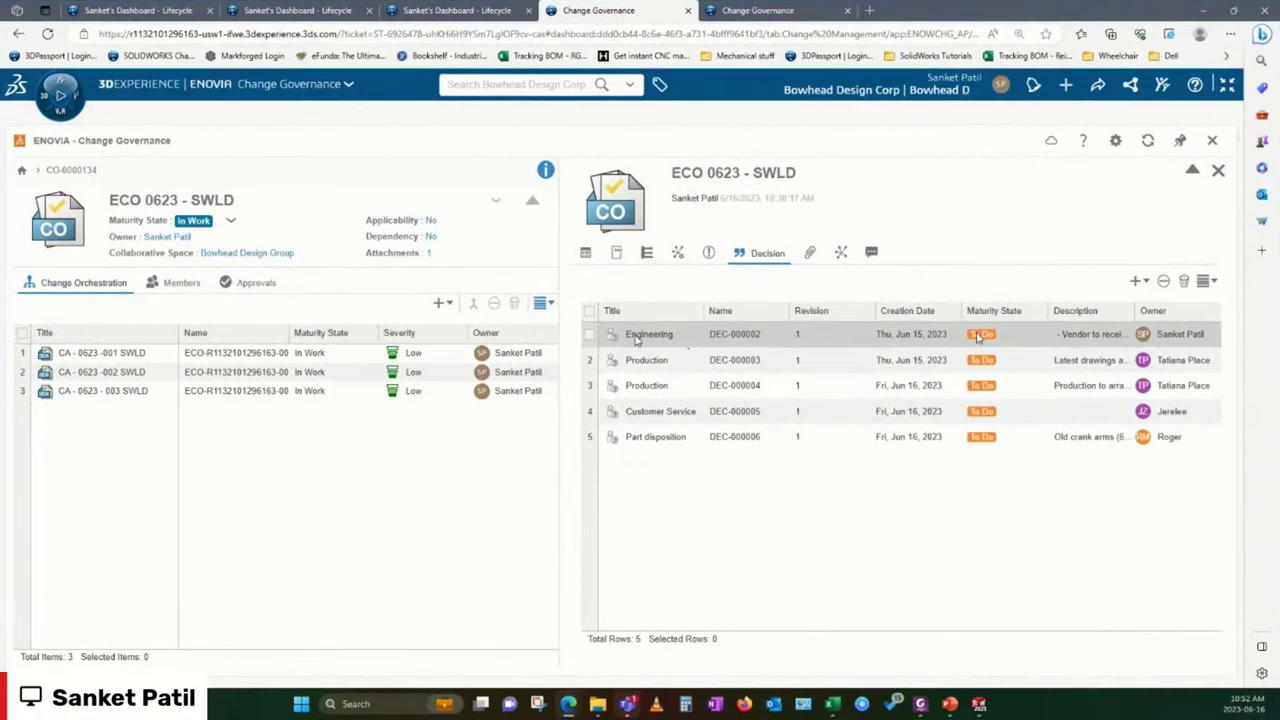
Open the Engineering decision's properties, then close them
right_click(510, 341)
click(662, 346)
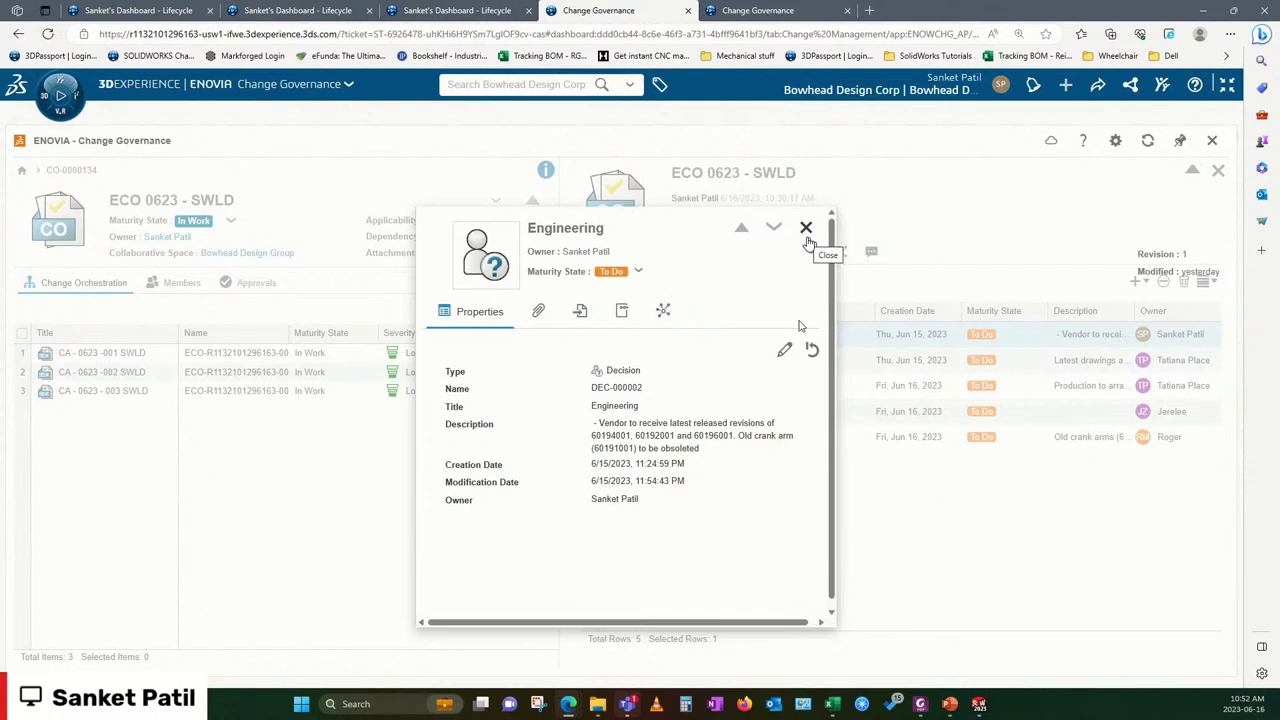
click(806, 232)
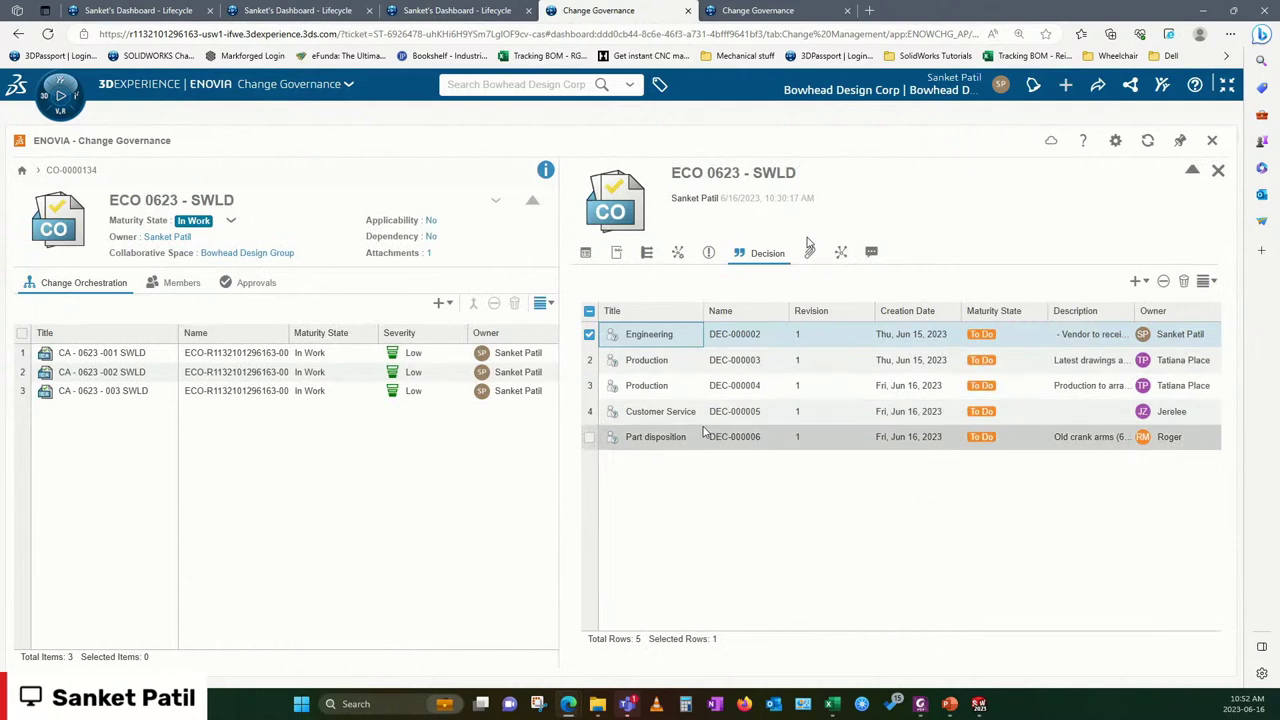
Open the properties of the To Do Customer Service decision DEC-000005
right_click(703, 416)
click(700, 424)
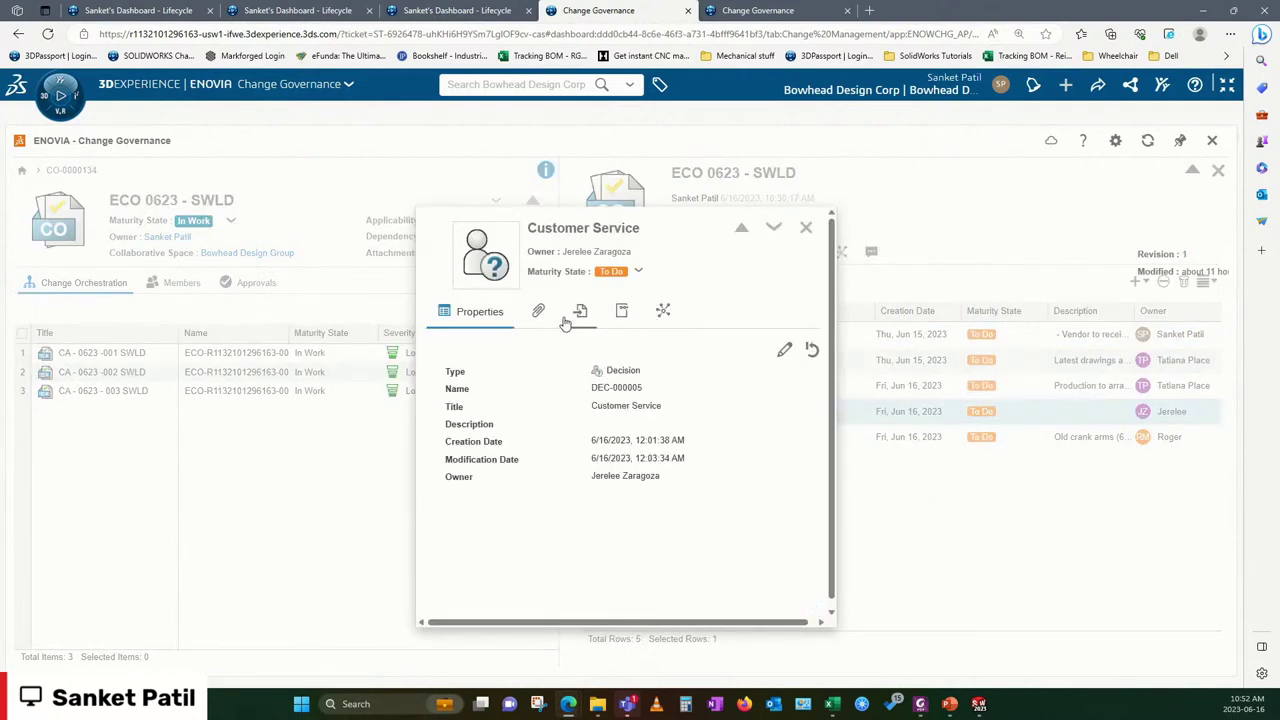
click(806, 228)
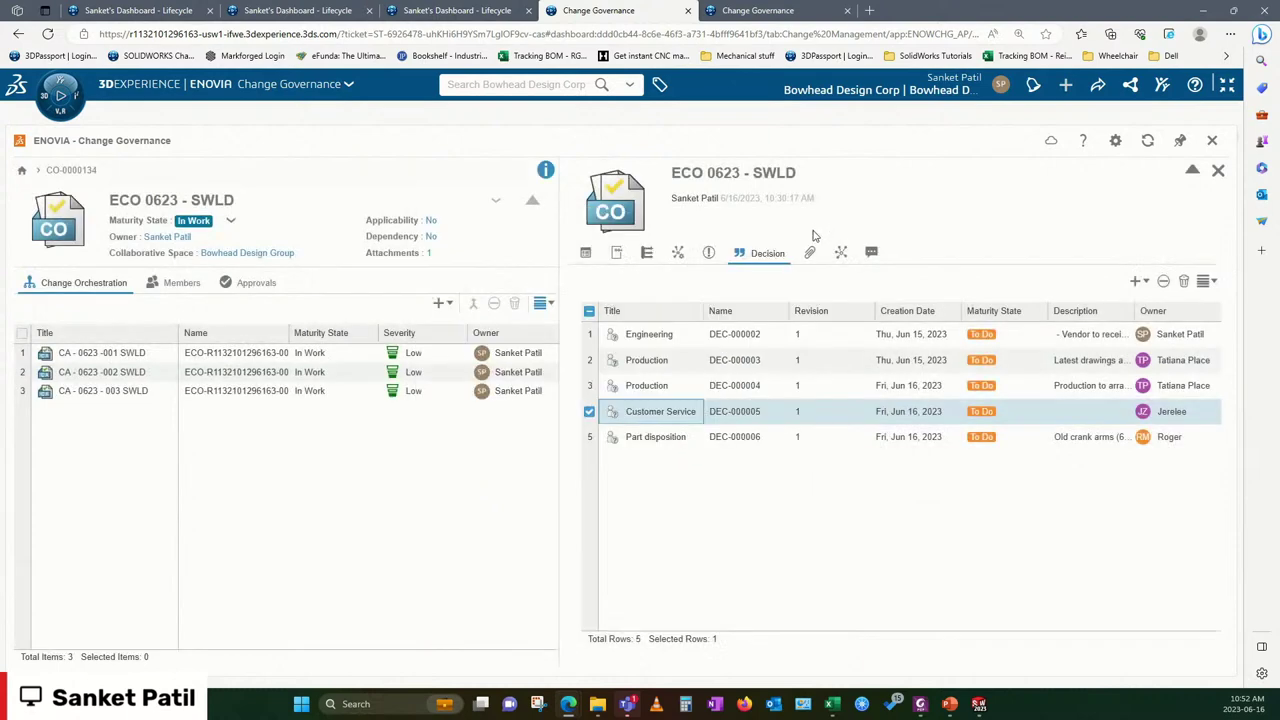
right_click(728, 424)
click(742, 425)
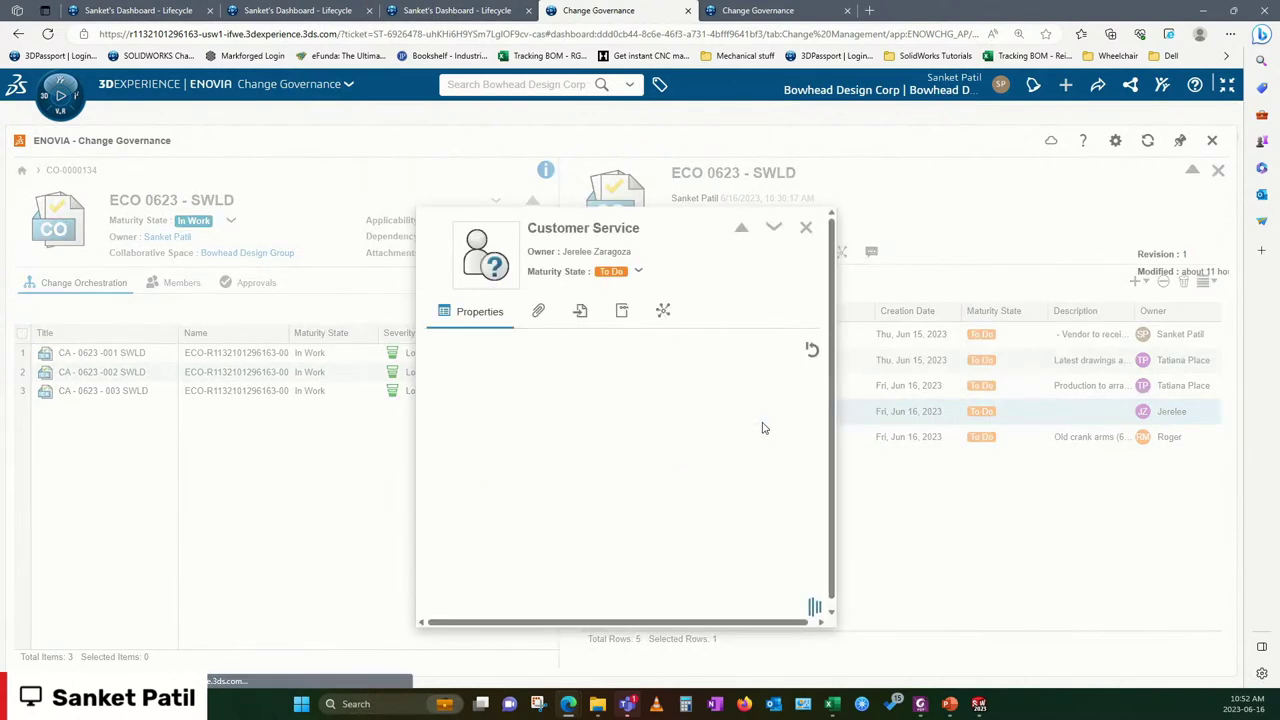
Give Customer Service decision DEC-000005 the description about contacting all customers regarding the new crank arm, then close it
click(784, 350)
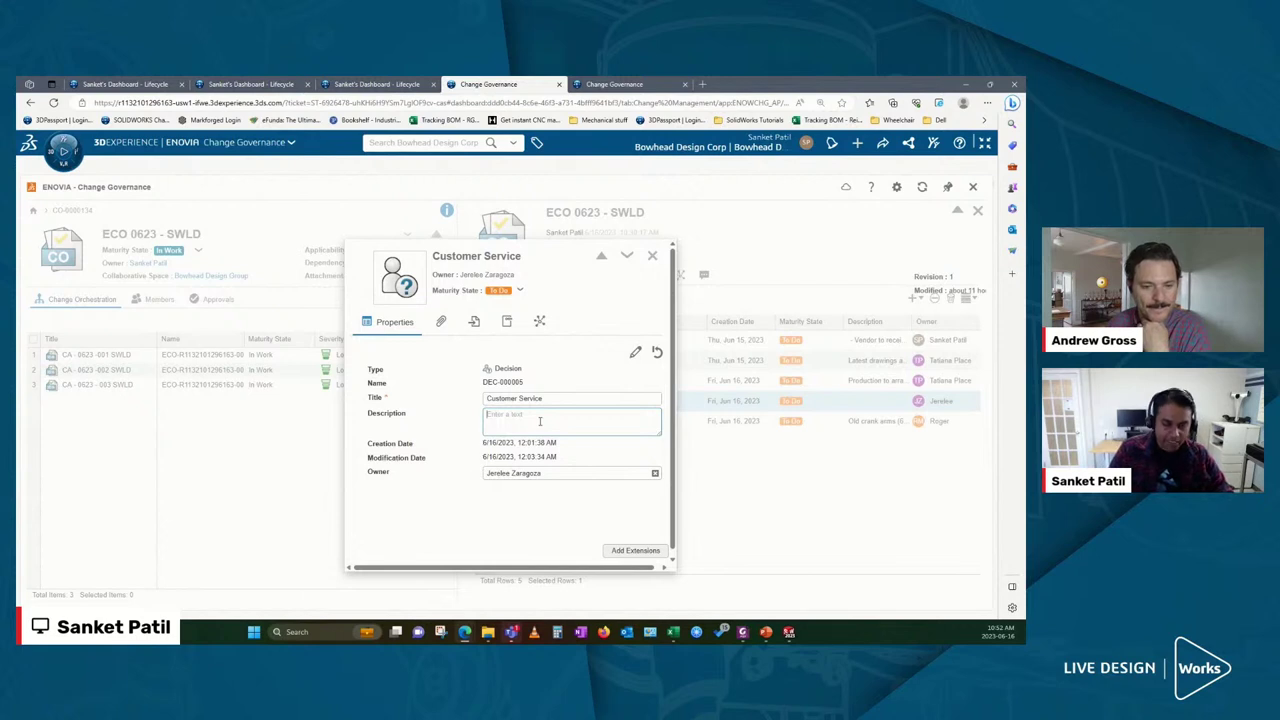
text(Contact all customers and let)
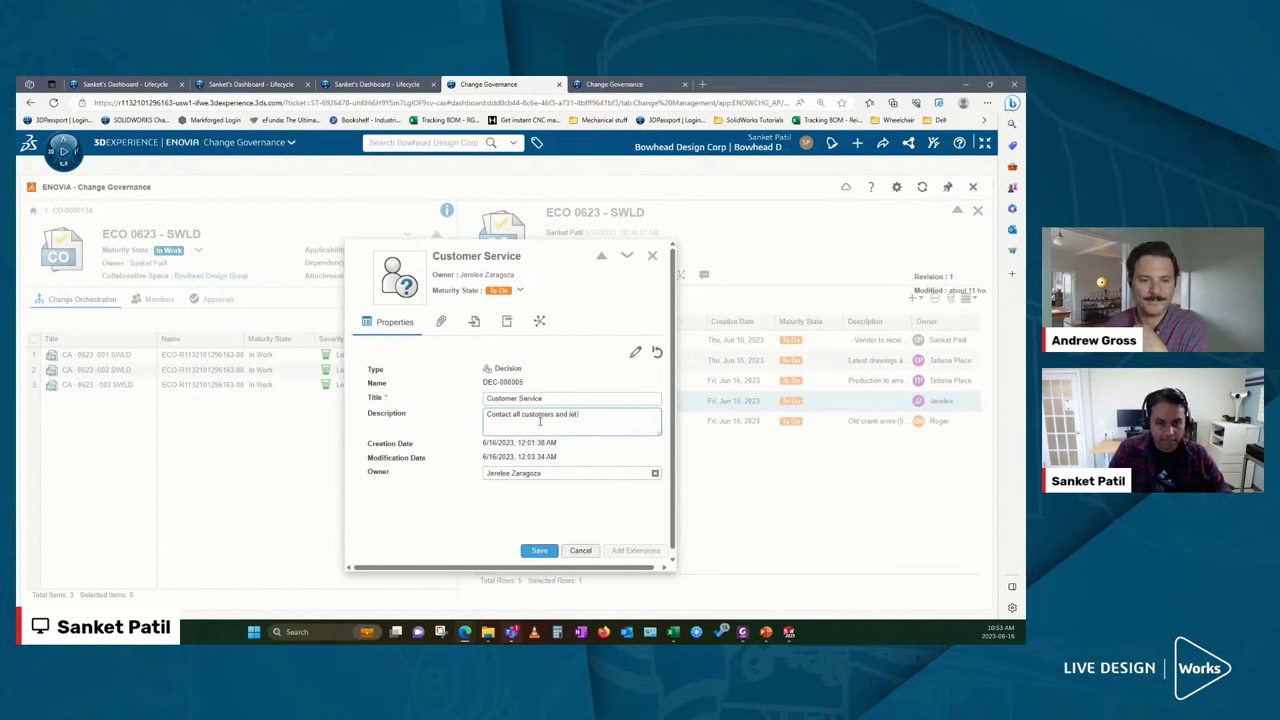
text( them know about the n)
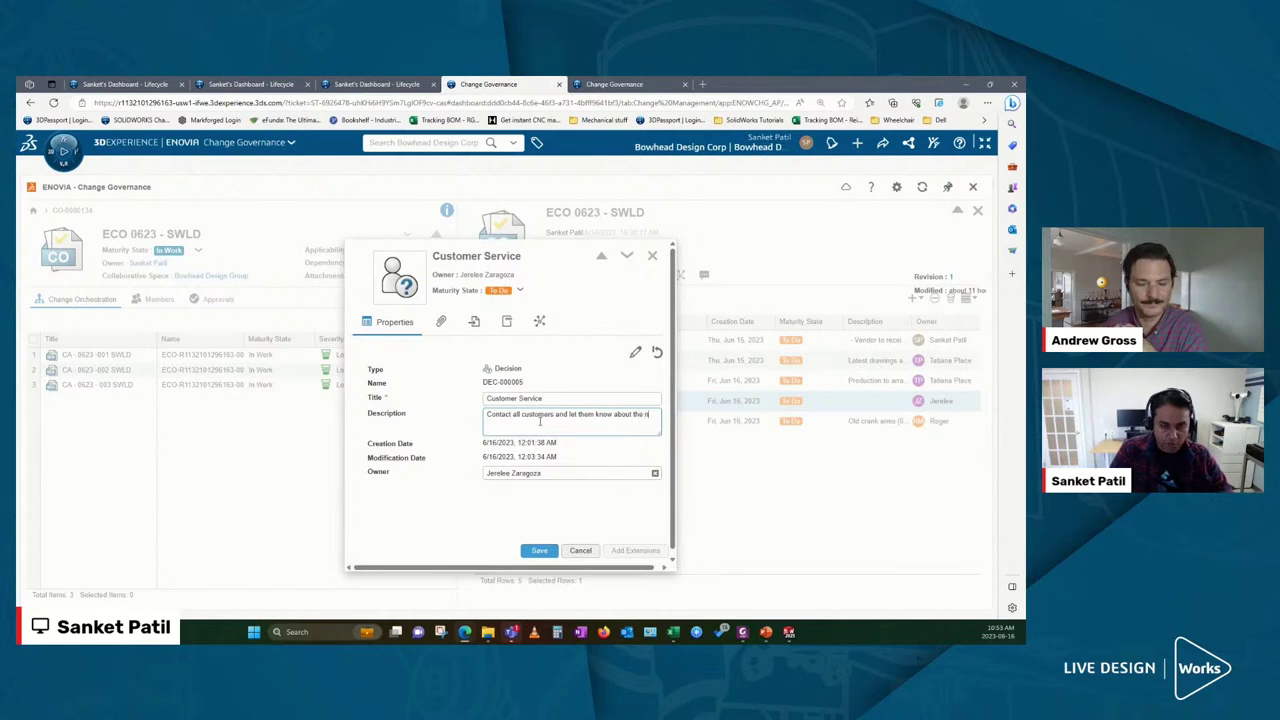
text(ew crank arm)
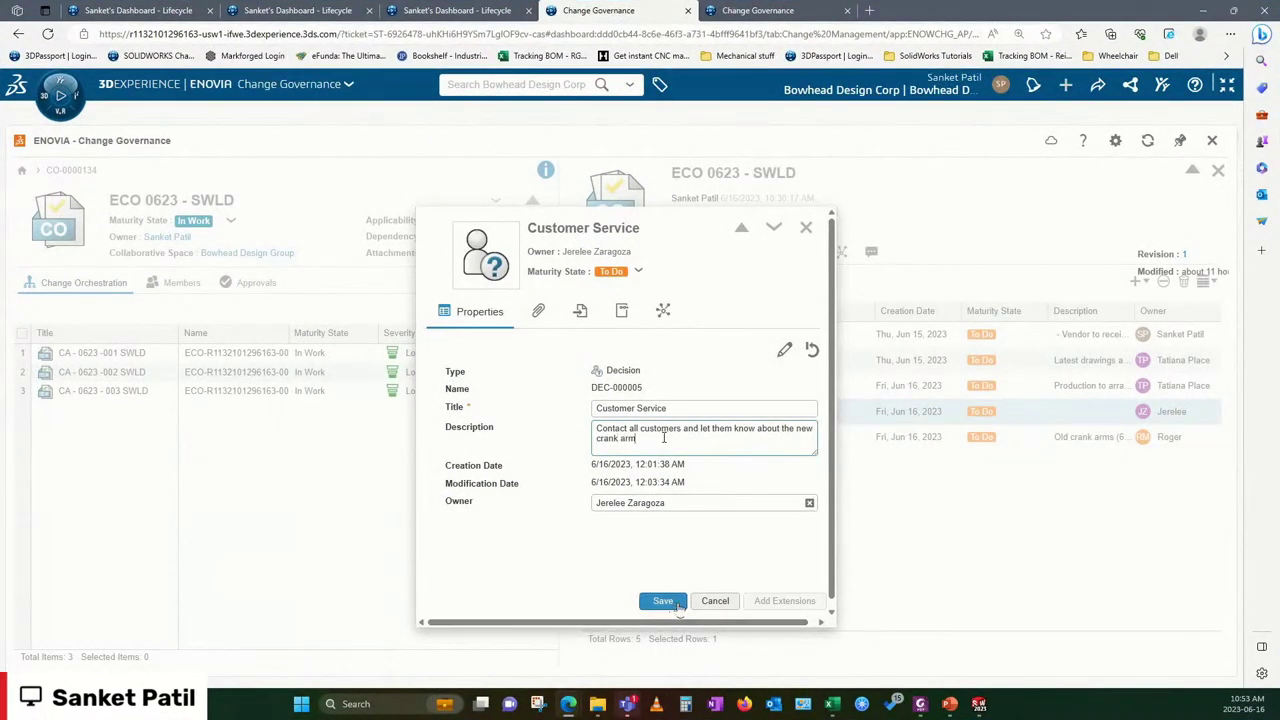
click(662, 601)
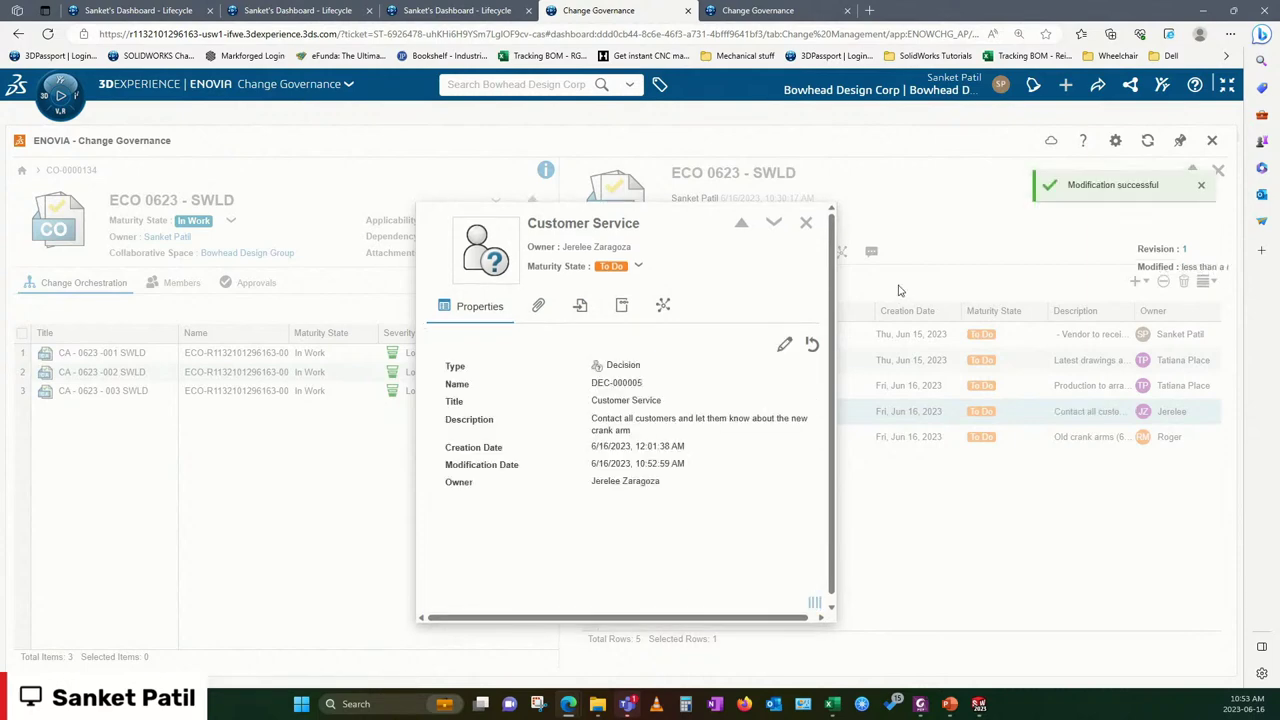
click(806, 224)
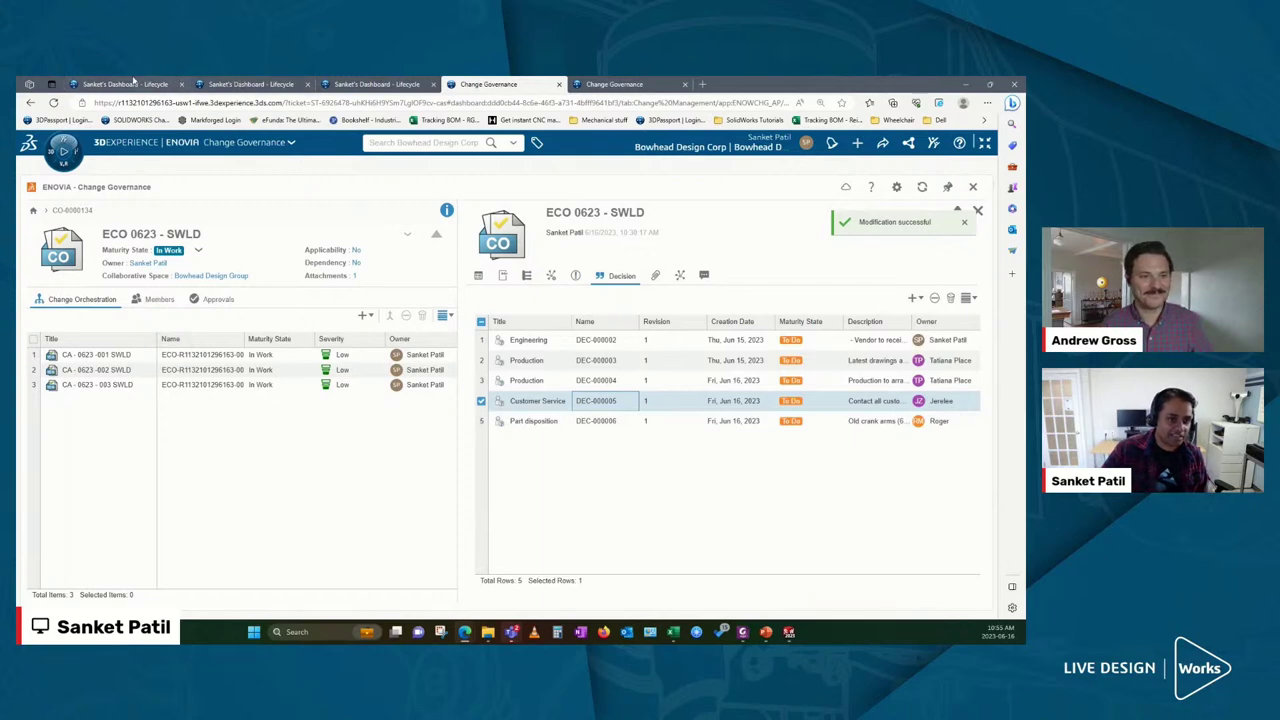
Switch to the Bowhead Change Management Process whiteboard
click(133, 83)
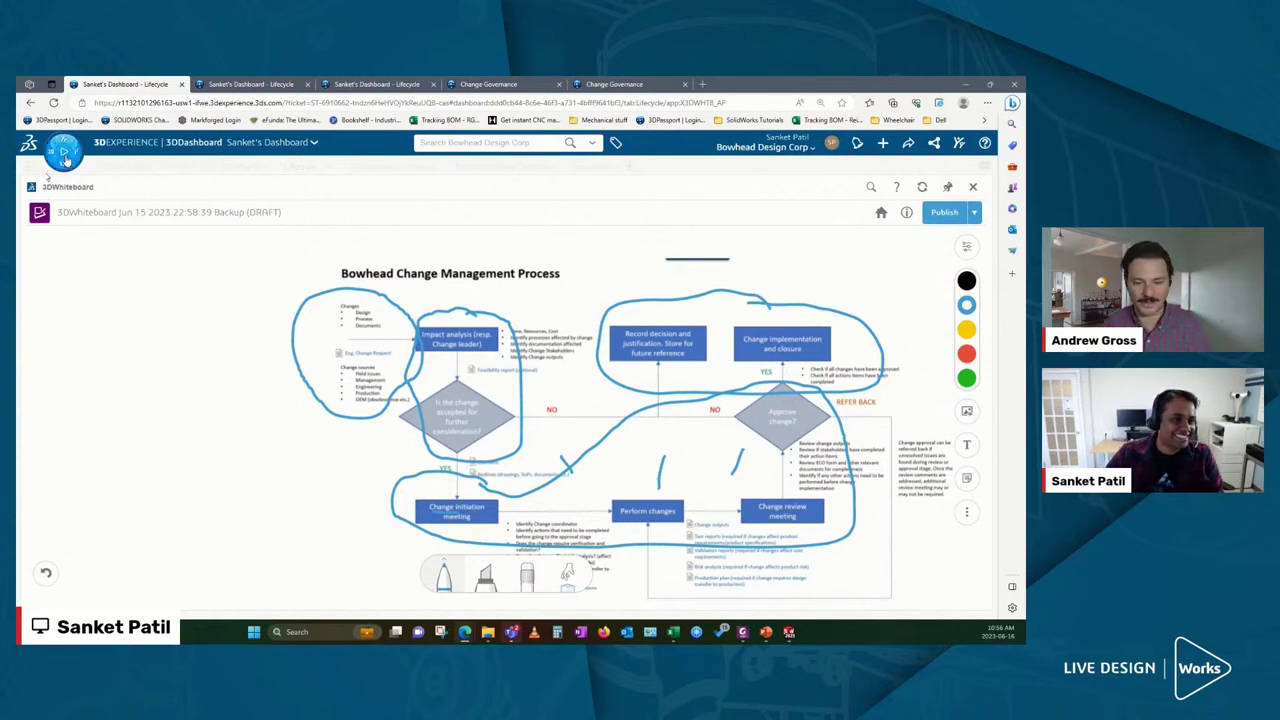
Draw a blue arrow pointing to Eng. Change Request and a short stroke atop the Impact analysis box
click(63, 155)
scroll(253, 513, down, 3)
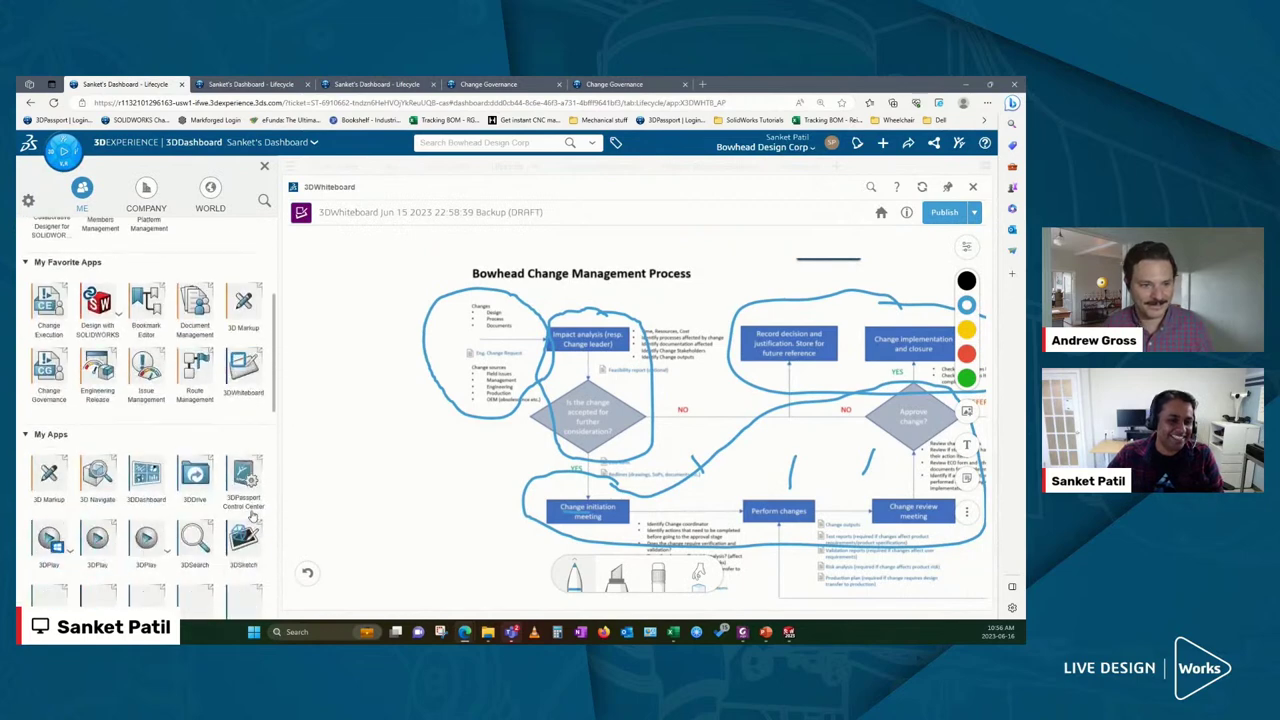
scroll(253, 513, down, 1)
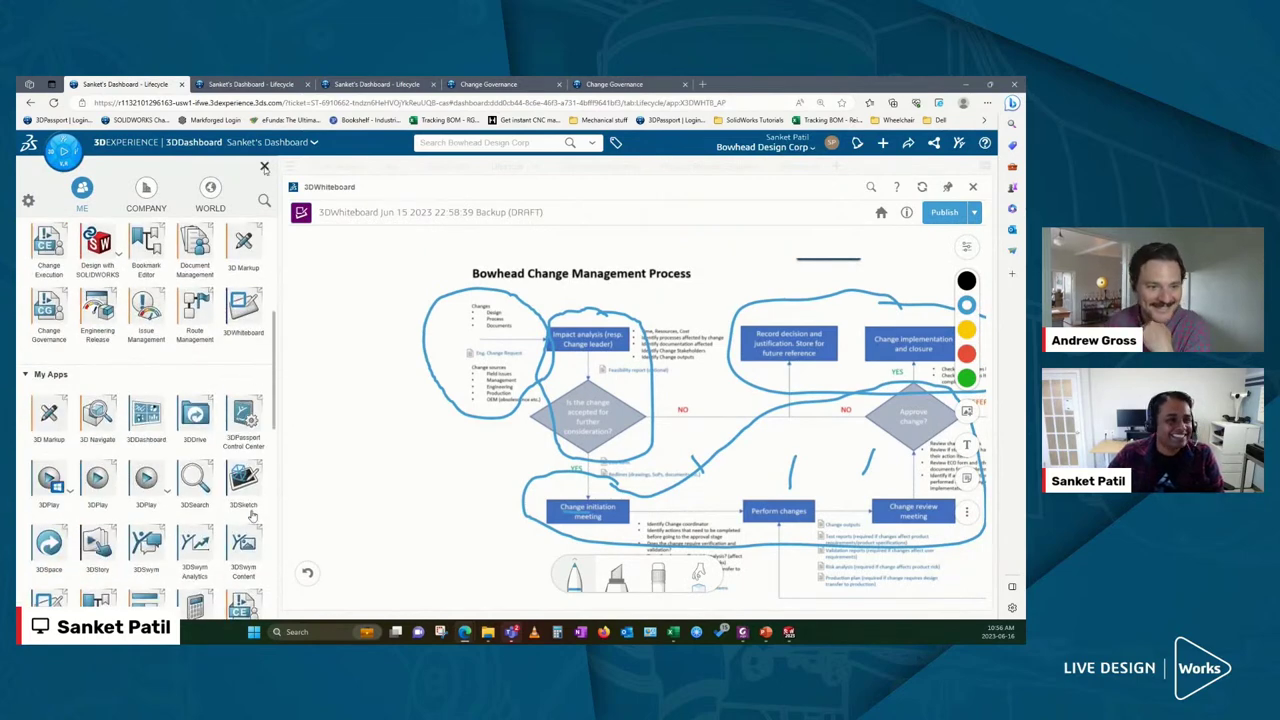
click(63, 155)
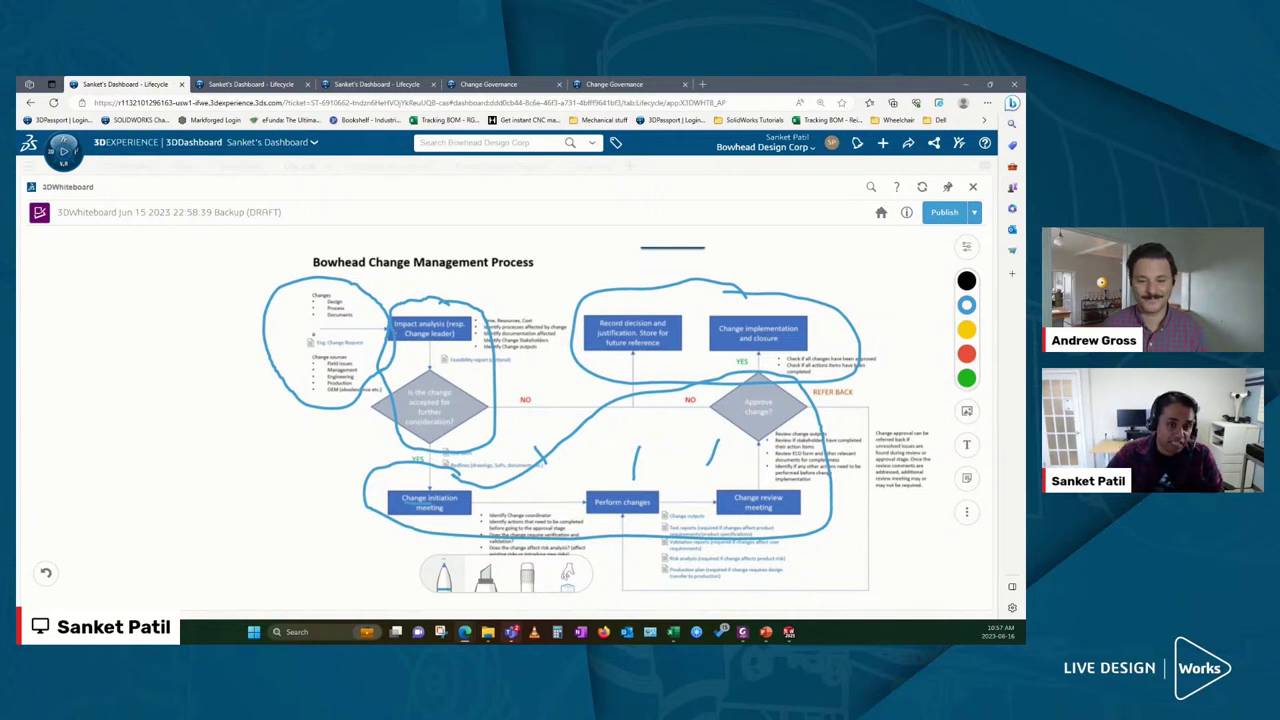
mouse_move(256, 370)
mouse_down()
mouse_move(292, 342)
mouse_move(291, 363)
mouse_up()
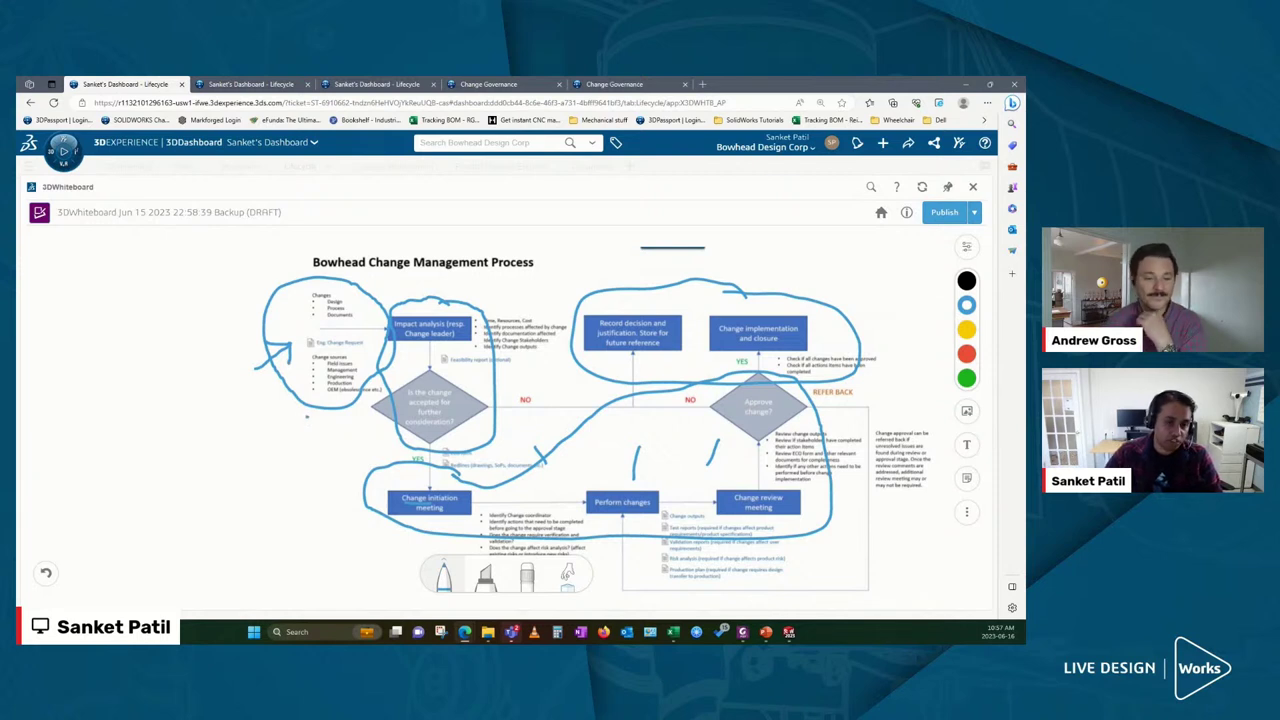
mouse_move(478, 281)
mouse_down()
mouse_move(463, 315)
mouse_move(485, 333)
mouse_up()
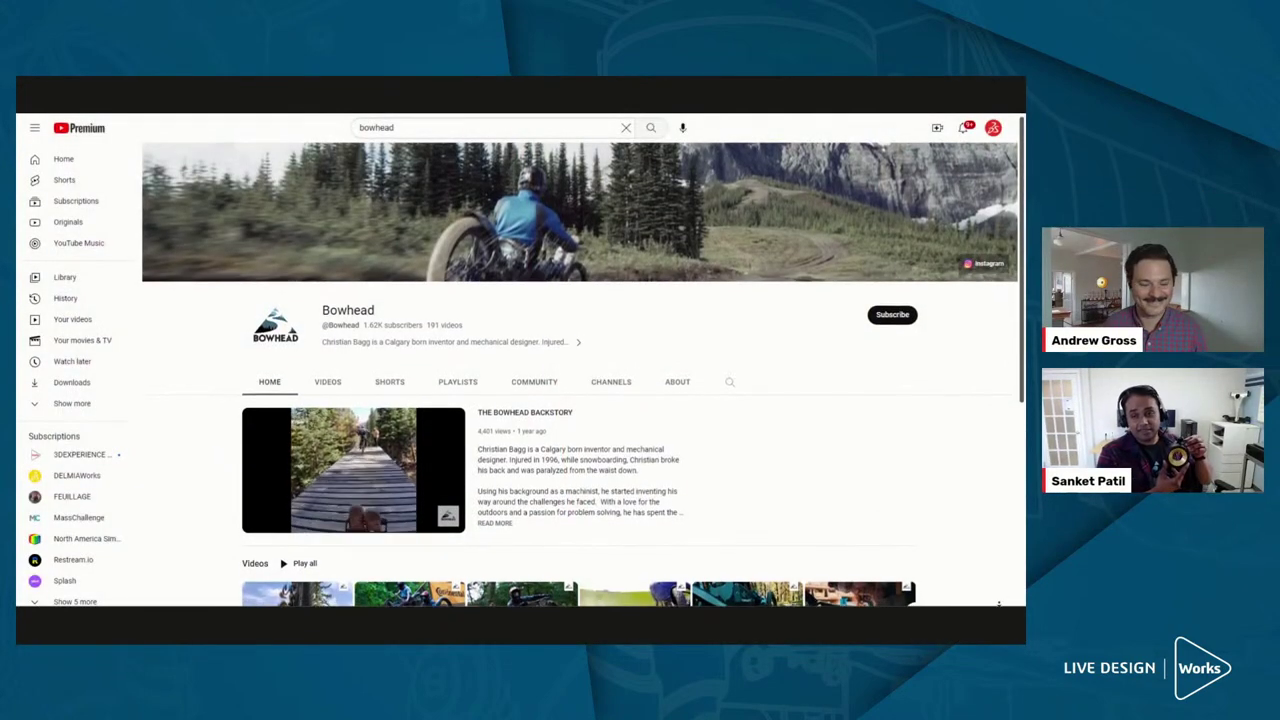
Scroll the Bowhead YouTube channel down to its Videos row and Shorts header
scroll(998, 589, down, 1)
scroll(998, 603, down, 2)
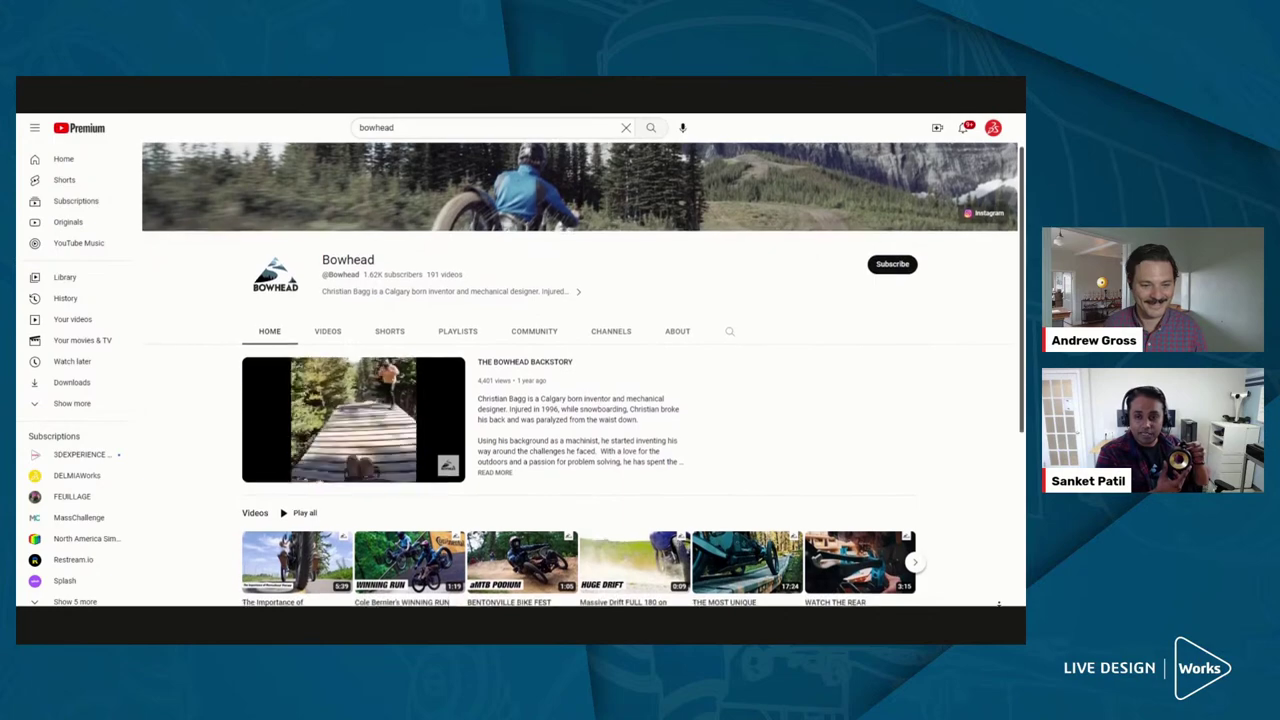
scroll(998, 604, down, 1)
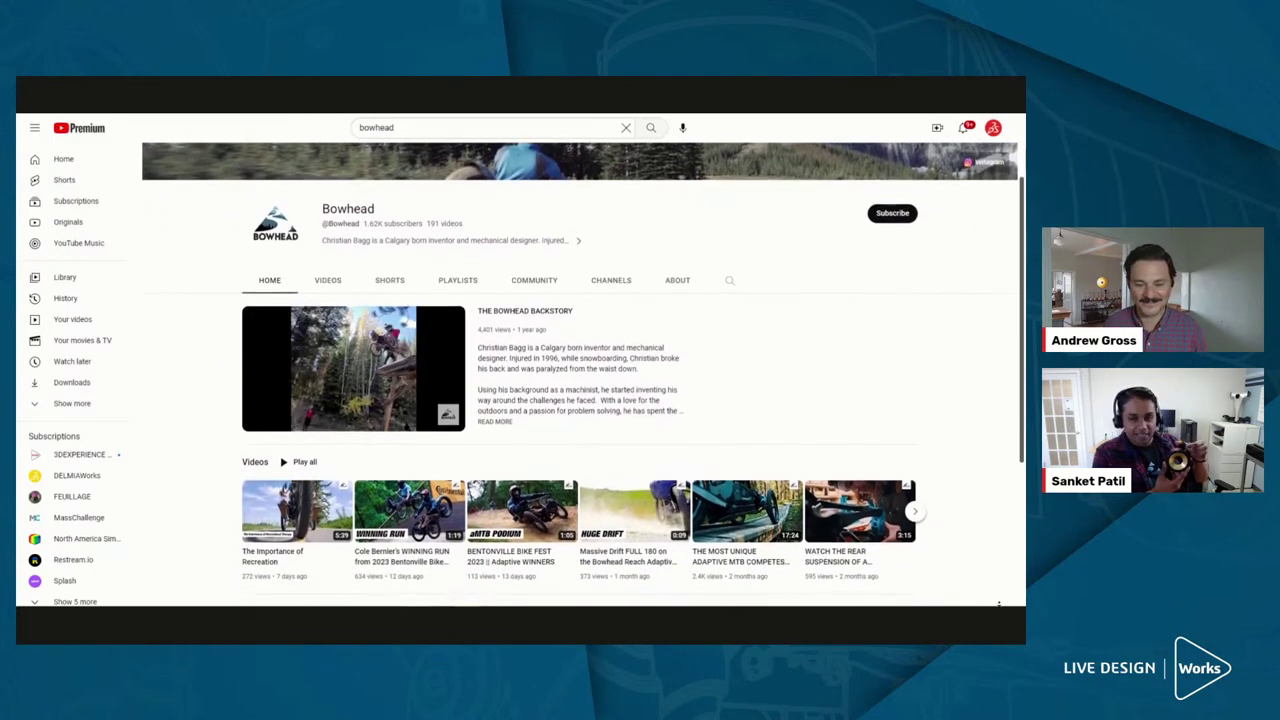
scroll(998, 604, down, 1)
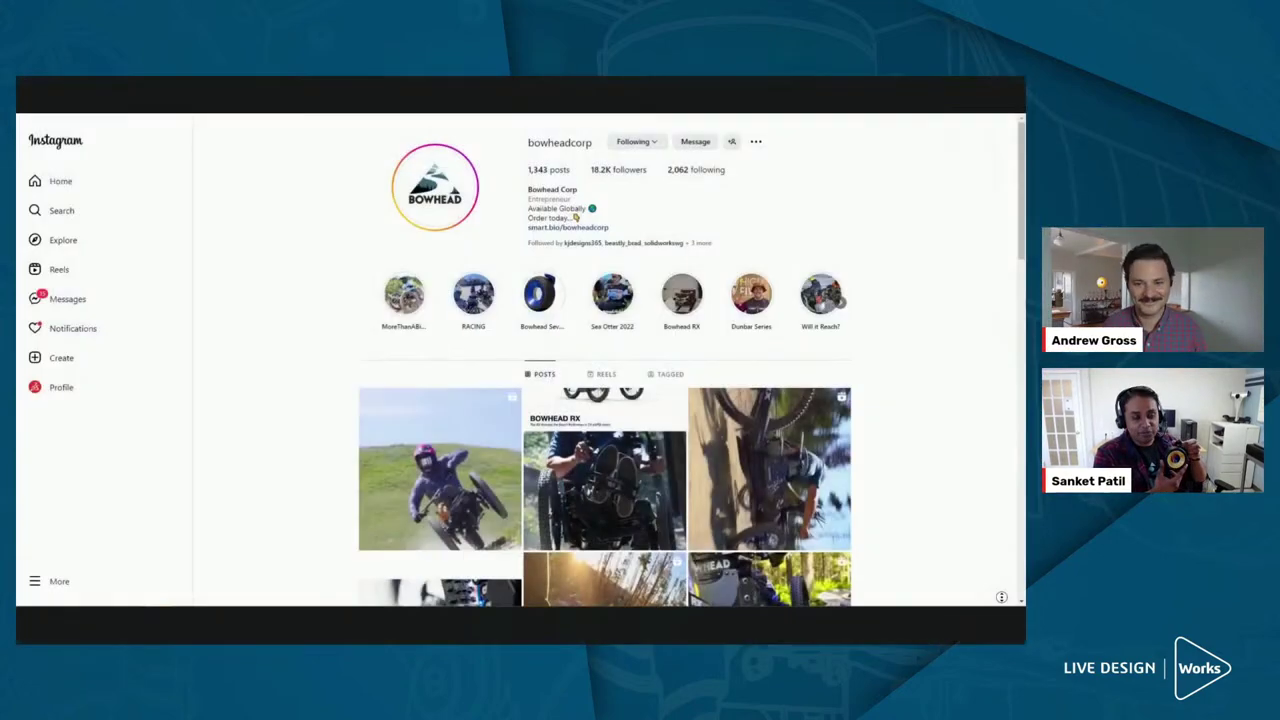
Scroll through the bowheadcorp posts grid to the adaptive mountain bike and Bowhead RX posts
scroll(1000, 604, down, 1)
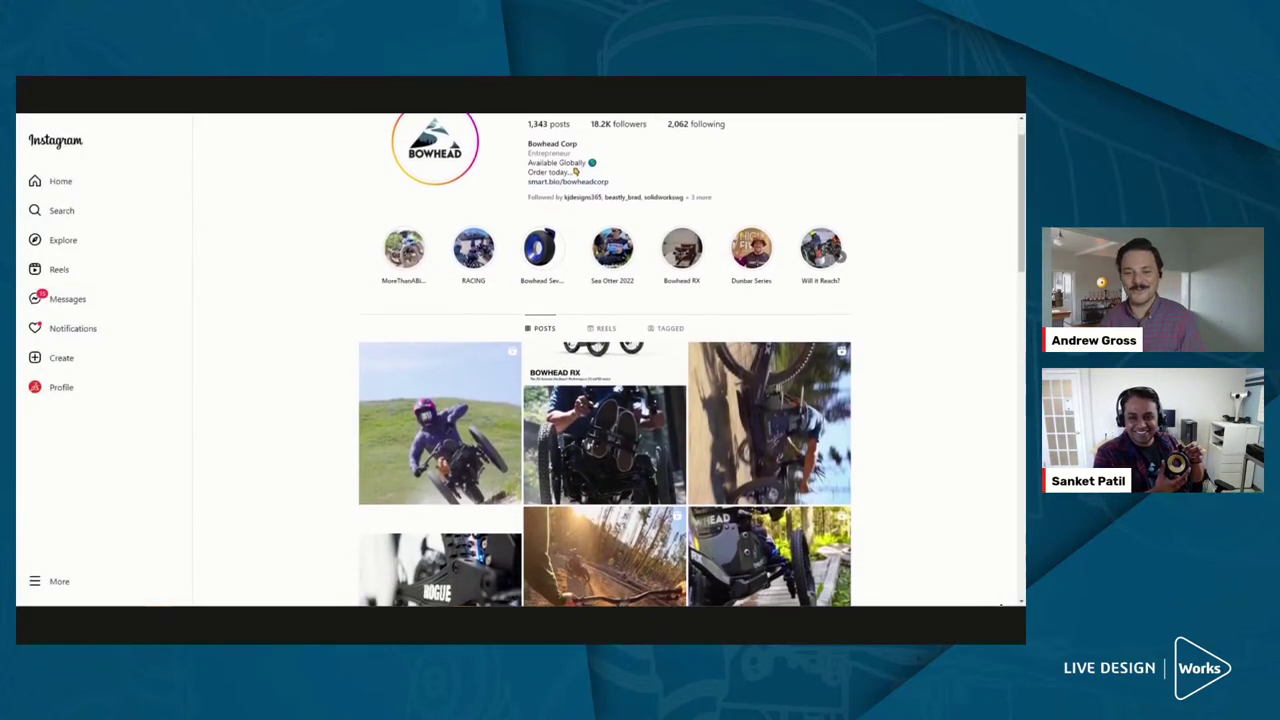
scroll(1000, 604, down, 1)
scroll(1000, 604, down, 1)
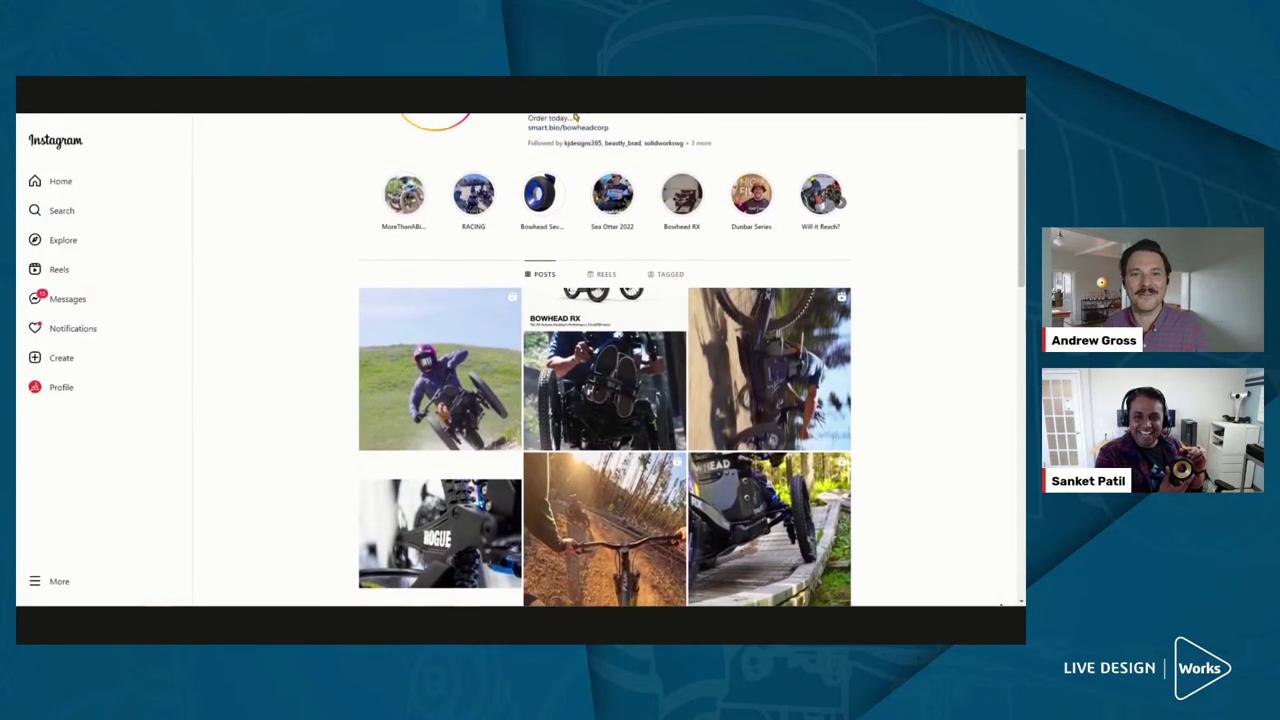
scroll(1000, 604, down, 1)
scroll(1000, 604, down, 1)
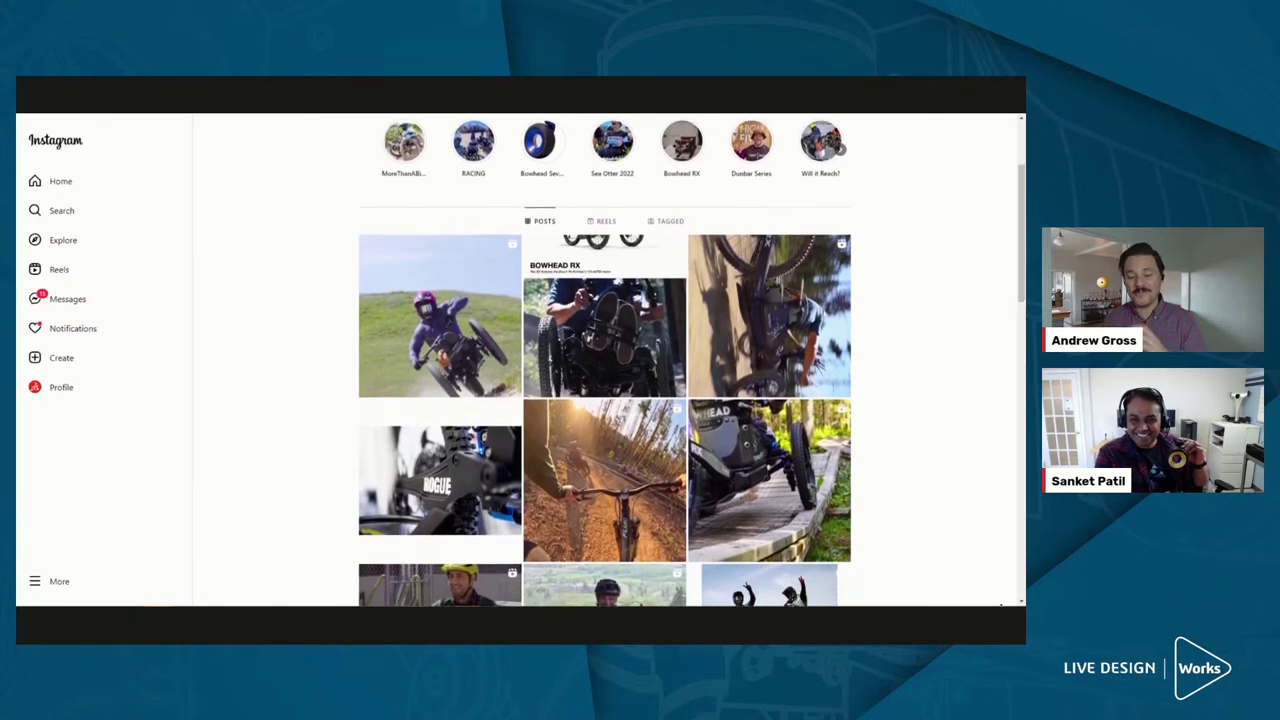
scroll(1000, 604, down, 1)
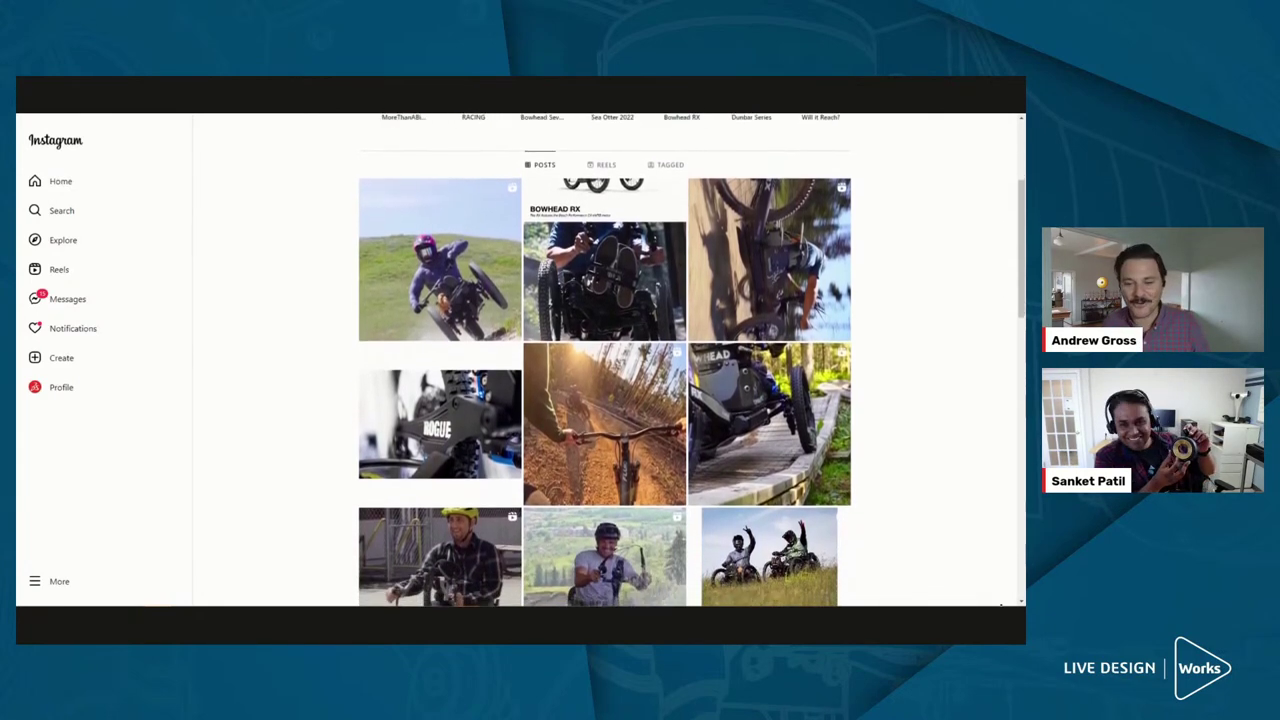